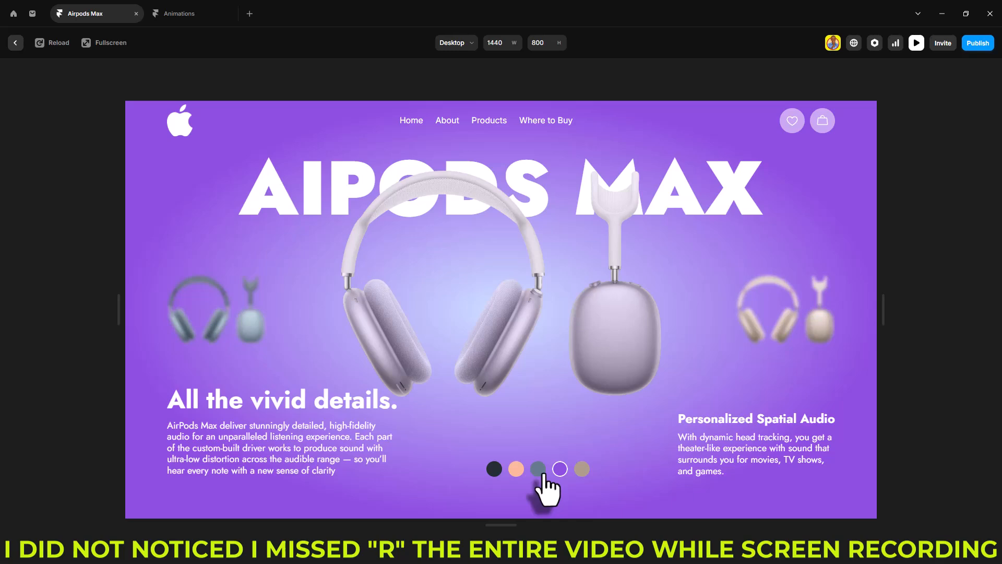
Step: Preview the AirPods Max hero section's colour swatches, and examine the Animations page's layout at Tablet size
{"action": "left_click", "coordinate": [541, 473]}
{"action": "left_click", "coordinate": [516, 471]}
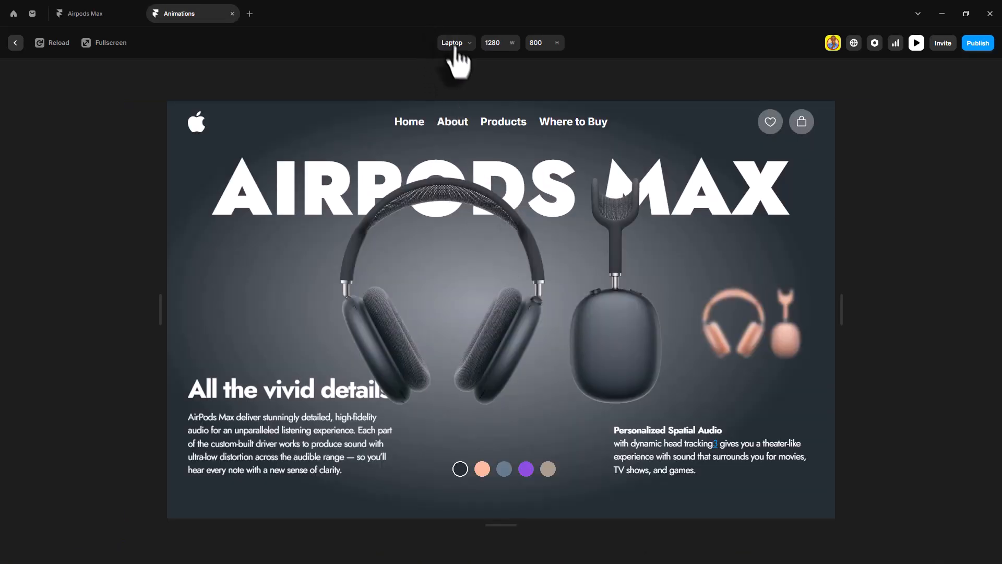
{"action": "left_click", "coordinate": [455, 47]}
{"action": "left_click", "coordinate": [470, 98]}
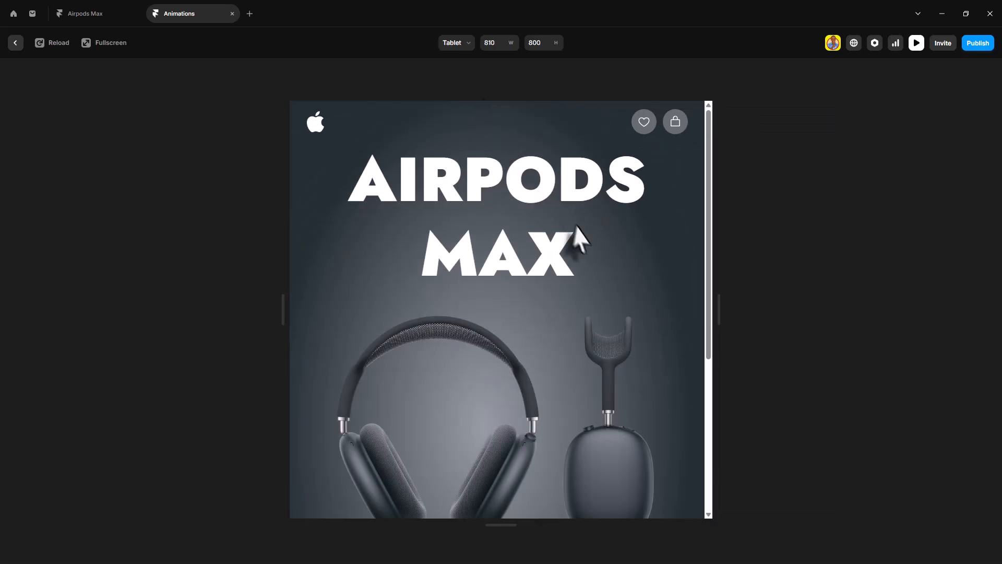
{"action": "scroll", "coordinate": [571, 254], "scroll_direction": "down", "scroll_amount": 5}
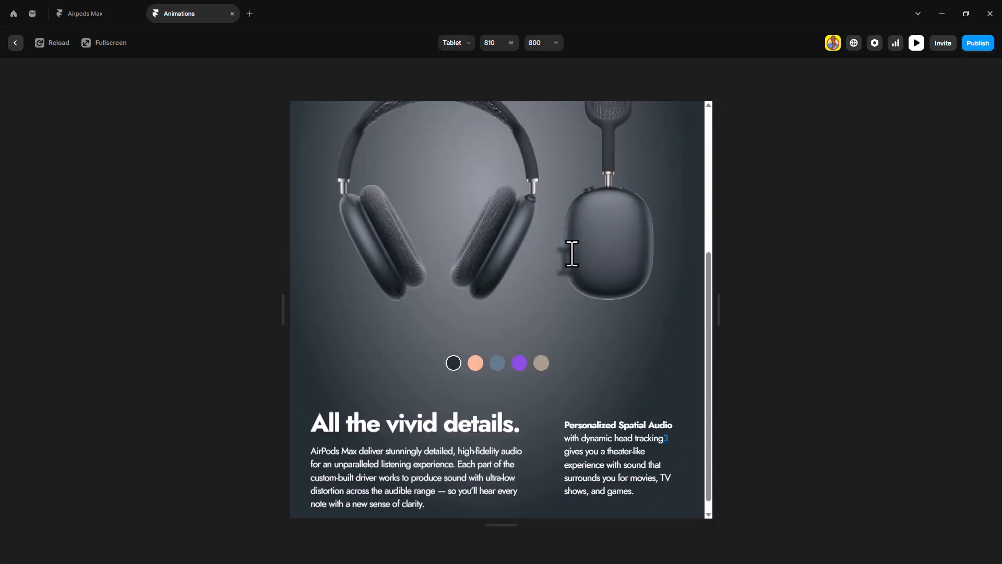
{"action": "scroll", "coordinate": [496, 319], "scroll_direction": "up", "scroll_amount": 5}
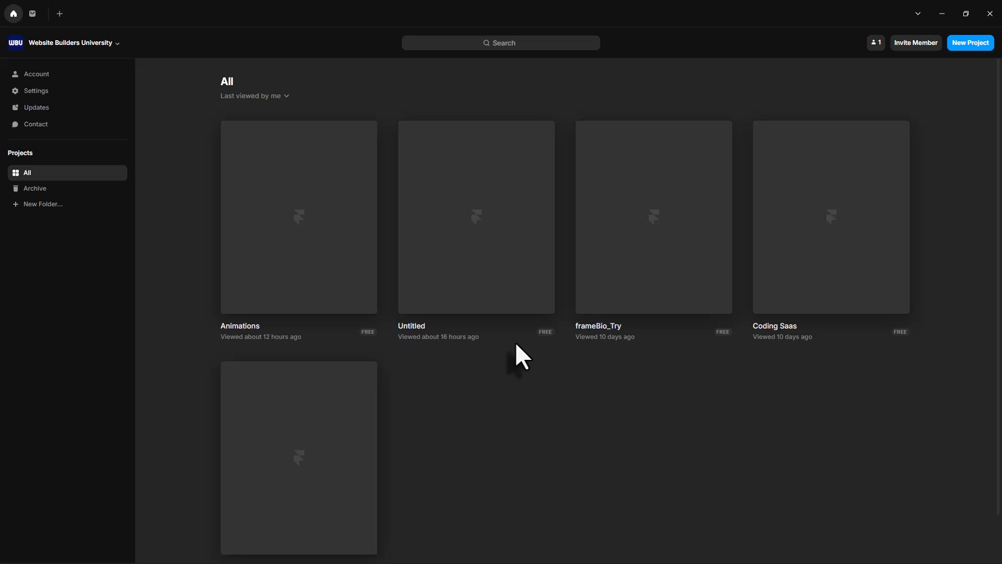
Step: Create a new project without a template and name it Airpods Max
{"action": "left_click", "coordinate": [963, 46]}
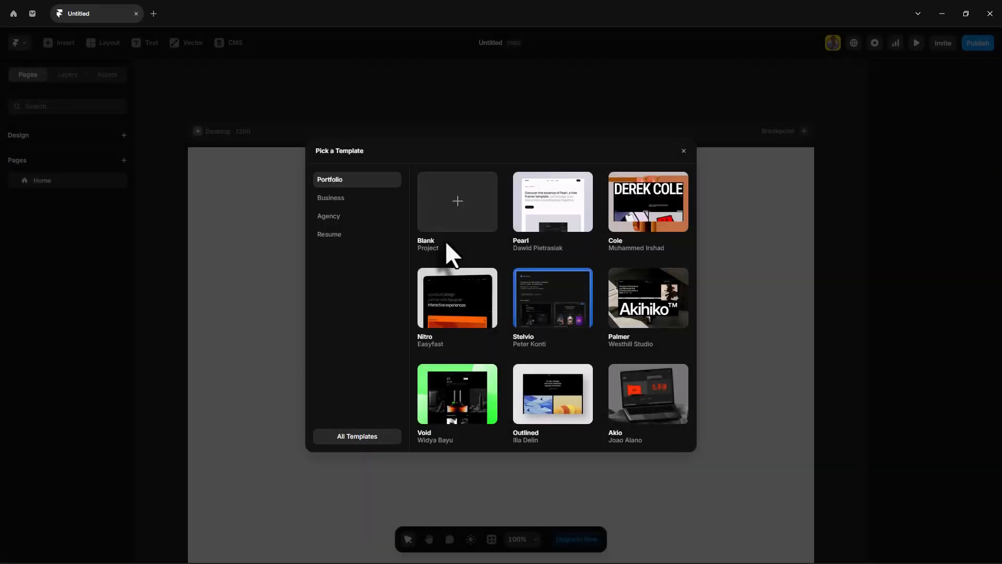
{"action": "left_click", "coordinate": [684, 151]}
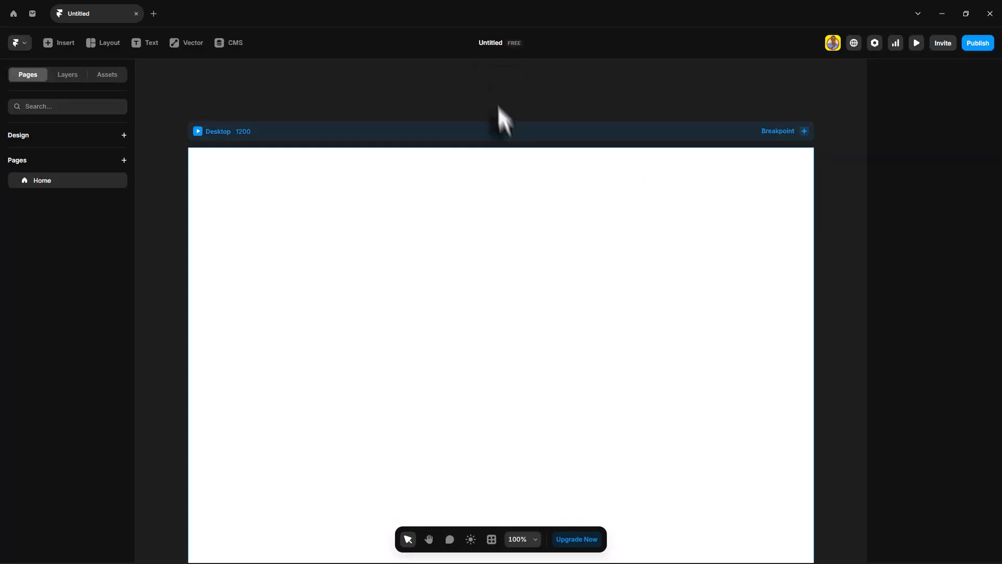
{"action": "left_click", "coordinate": [493, 44]}
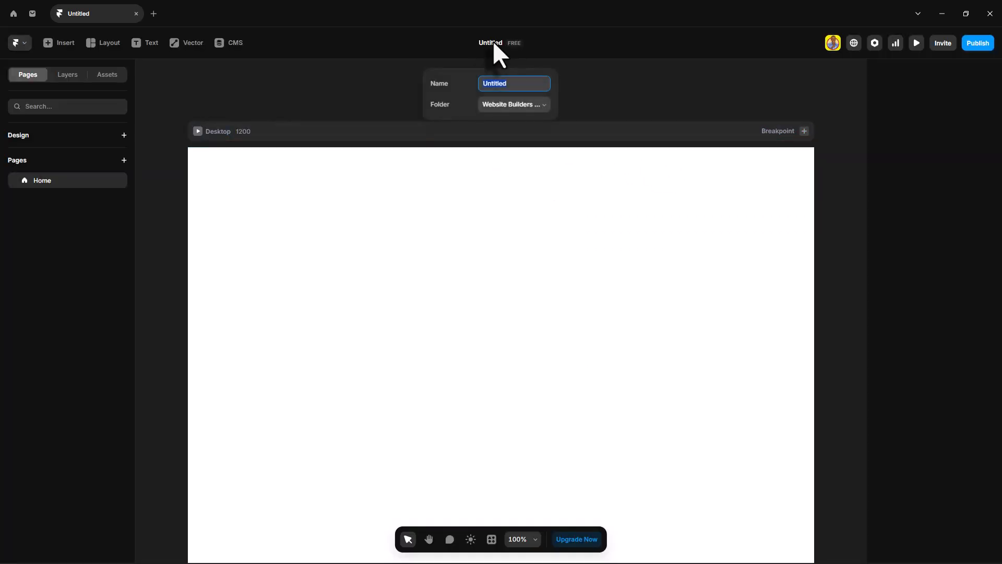
{"action": "type", "text": "Airpods Max"}
{"action": "key", "text": "Return"}
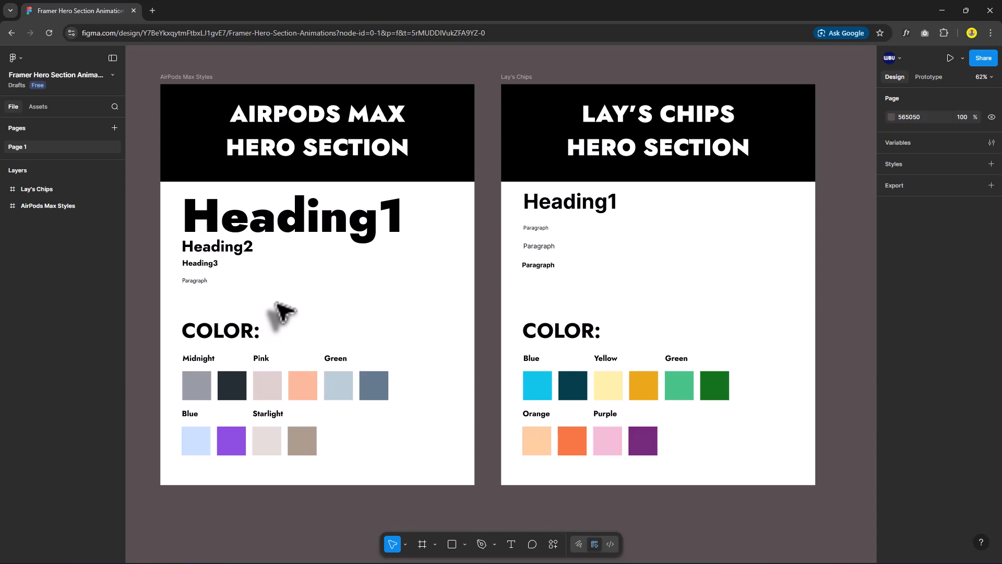
Step: Copy the AirPods Max heading and paragraph samples from Figma with Figma to HTML with Framer, and paste them into the Framer page
{"action": "left_click_drag", "start_coordinate": [198, 298], "coordinate": [220, 229]}
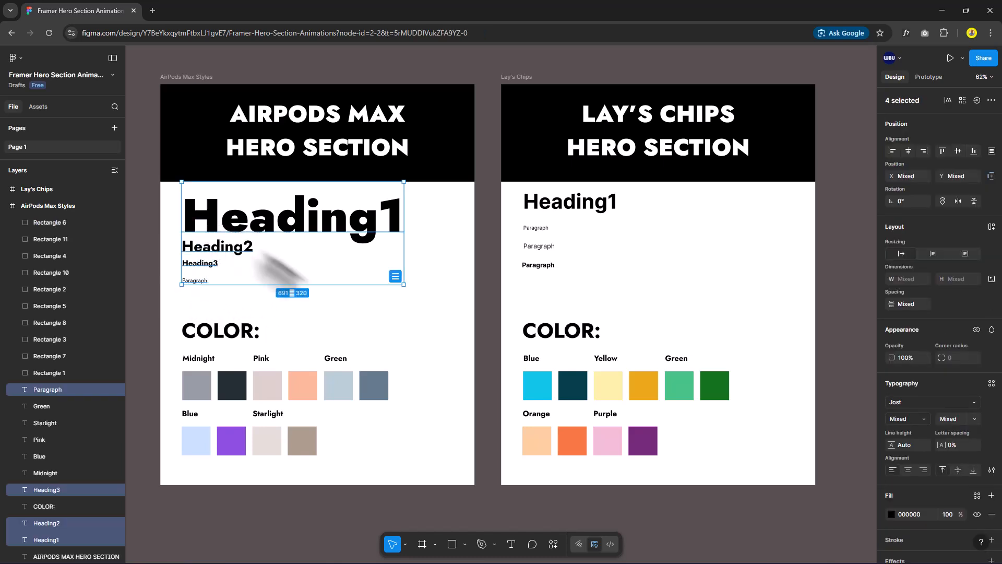
{"action": "left_click", "coordinate": [553, 544]}
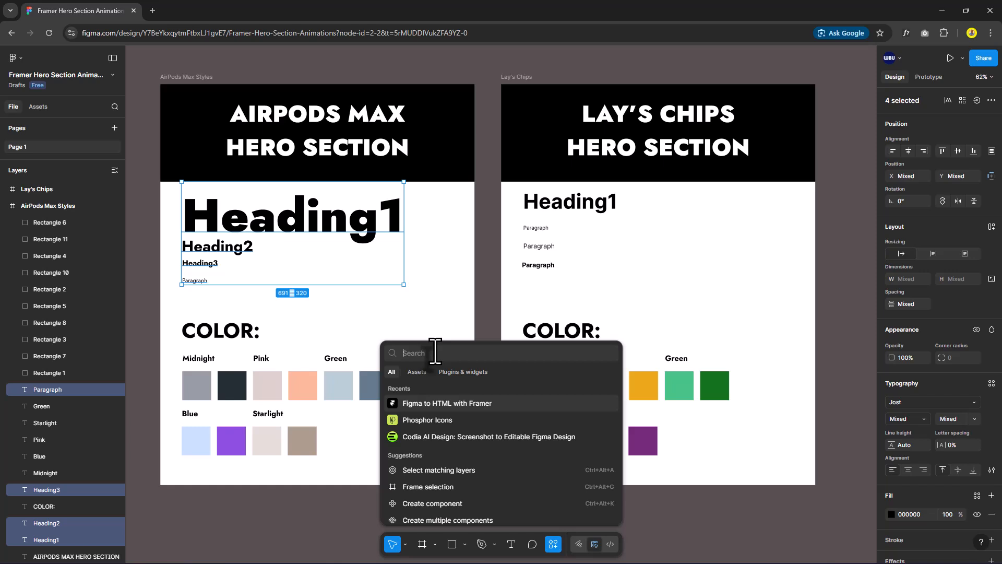
{"action": "left_click", "coordinate": [439, 404]}
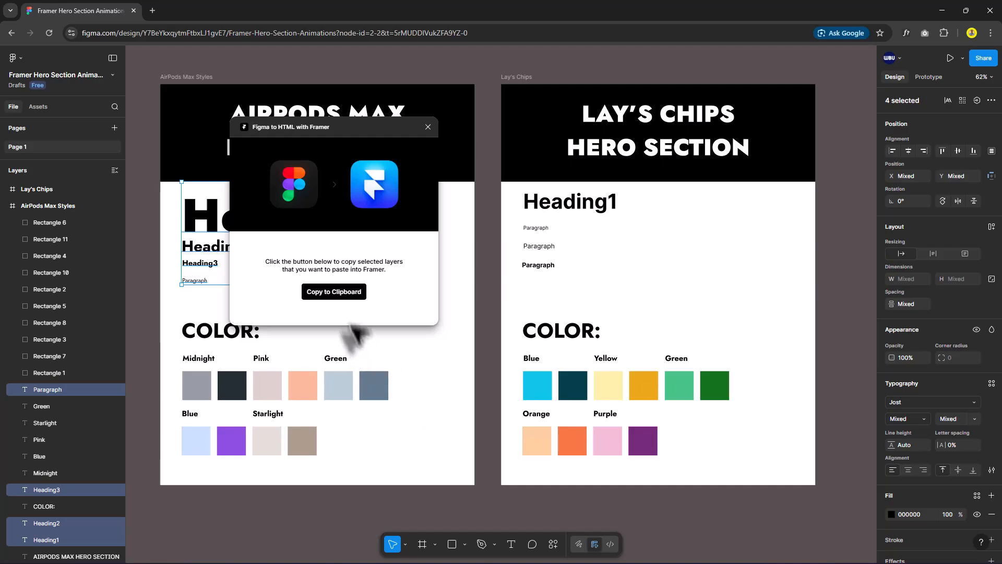
{"action": "left_click", "coordinate": [339, 293]}
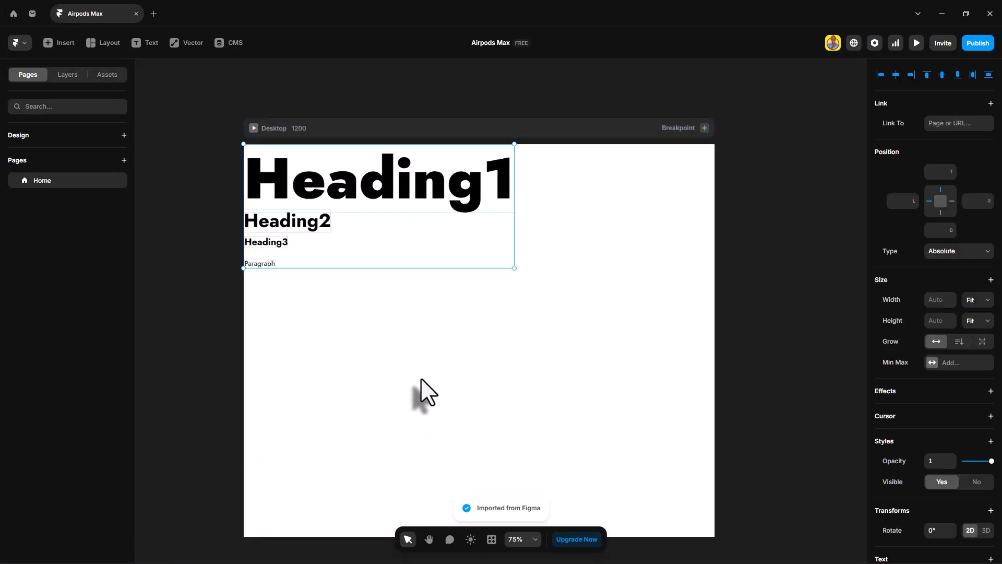
{"action": "left_click", "coordinate": [406, 323]}
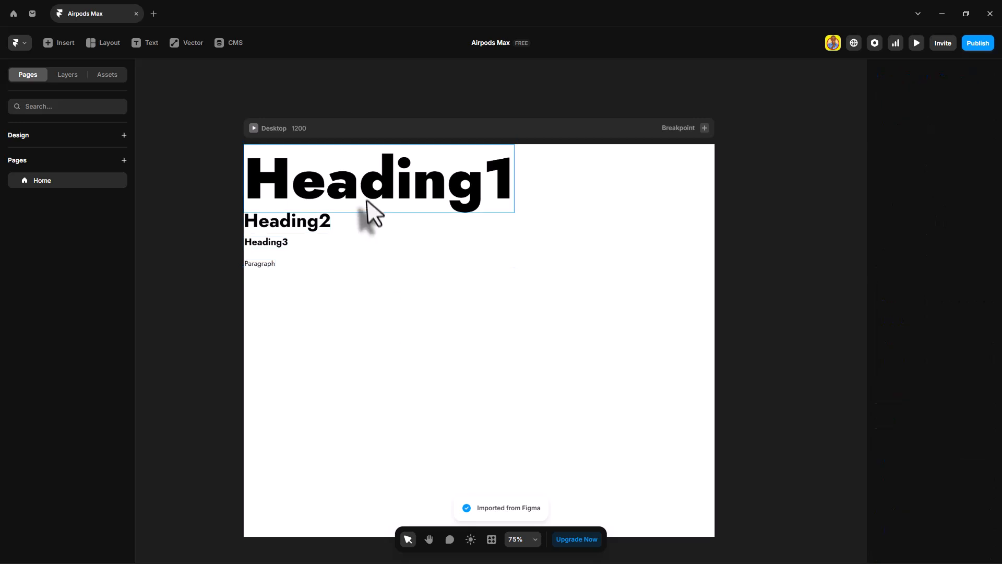
Step: Create a Heading 1 text style from the Heading1 sample and add breakpoints to it
{"action": "left_click", "coordinate": [391, 191]}
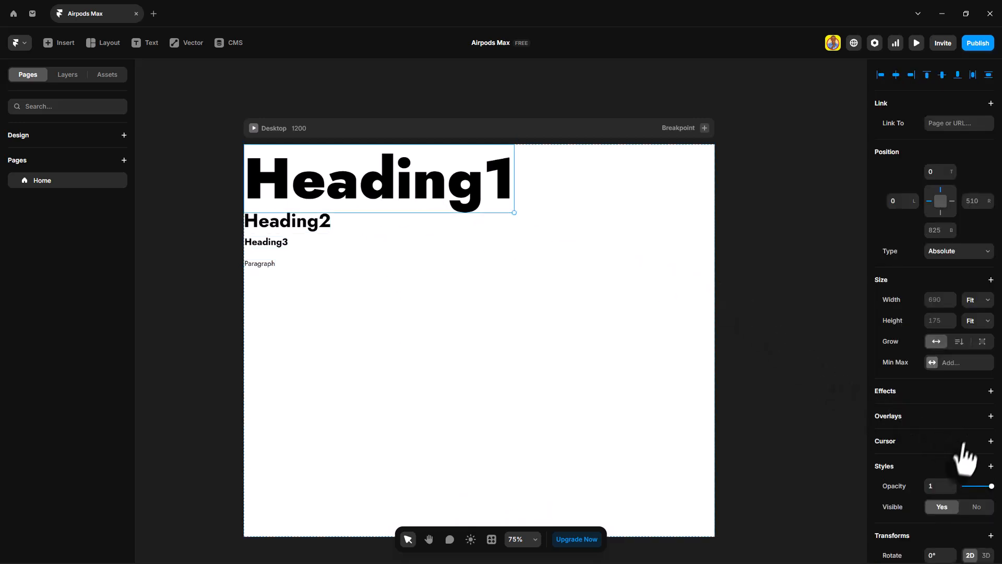
{"action": "scroll", "coordinate": [960, 449], "scroll_direction": "down", "scroll_amount": 2}
{"action": "scroll", "coordinate": [958, 434], "scroll_direction": "down", "scroll_amount": 3}
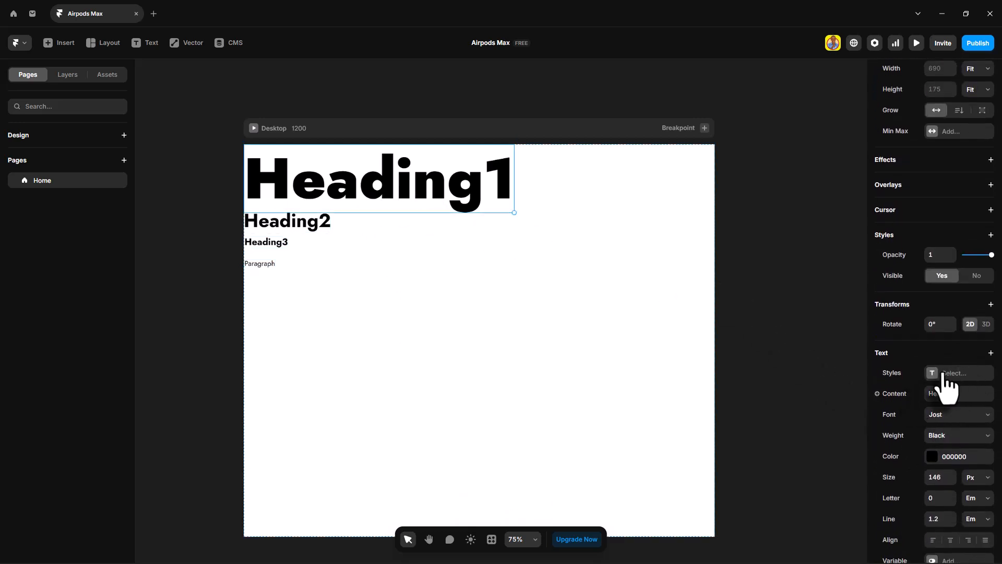
{"action": "left_click", "coordinate": [955, 372]}
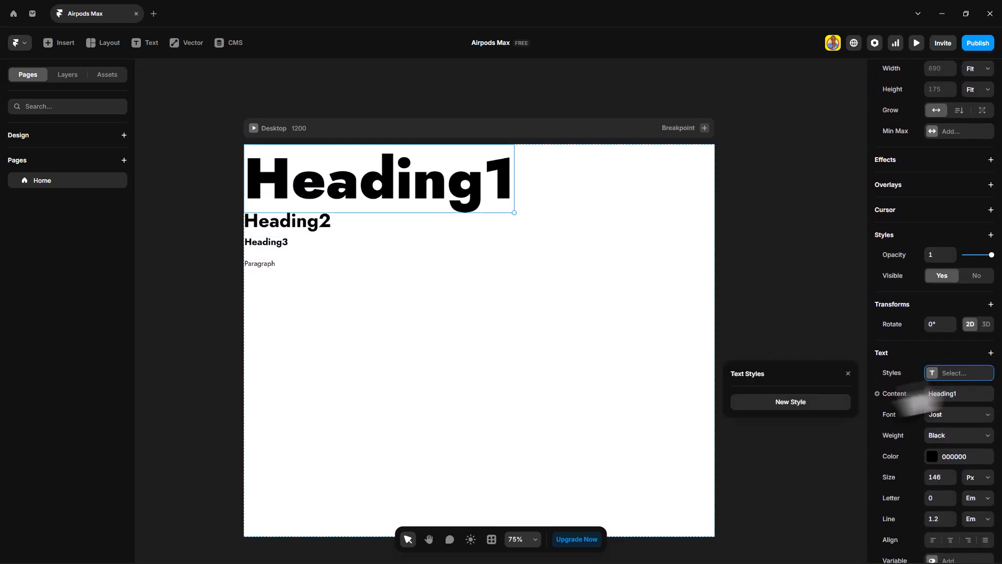
{"action": "left_click", "coordinate": [787, 407]}
{"action": "left_click", "coordinate": [801, 429]}
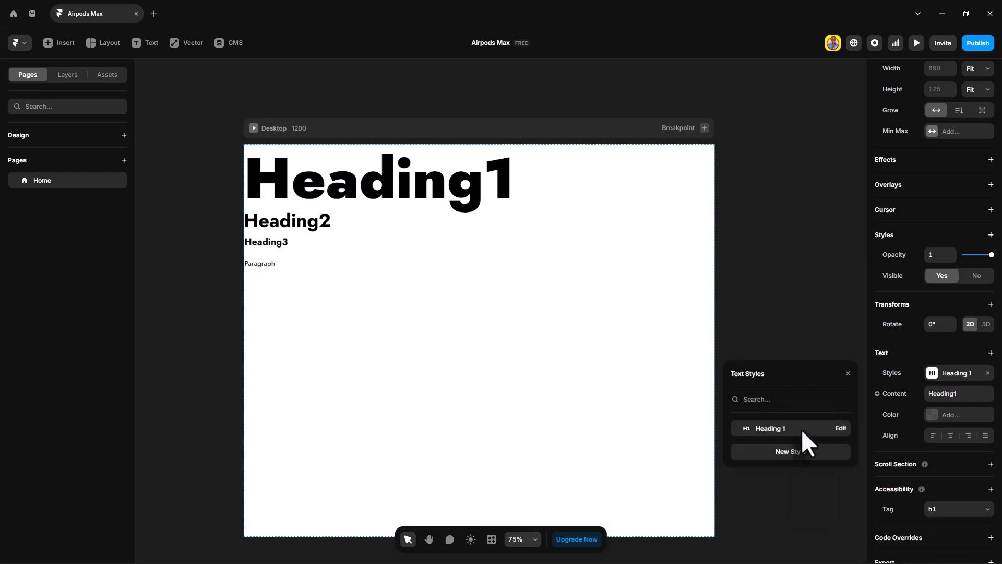
{"action": "left_click", "coordinate": [839, 428]}
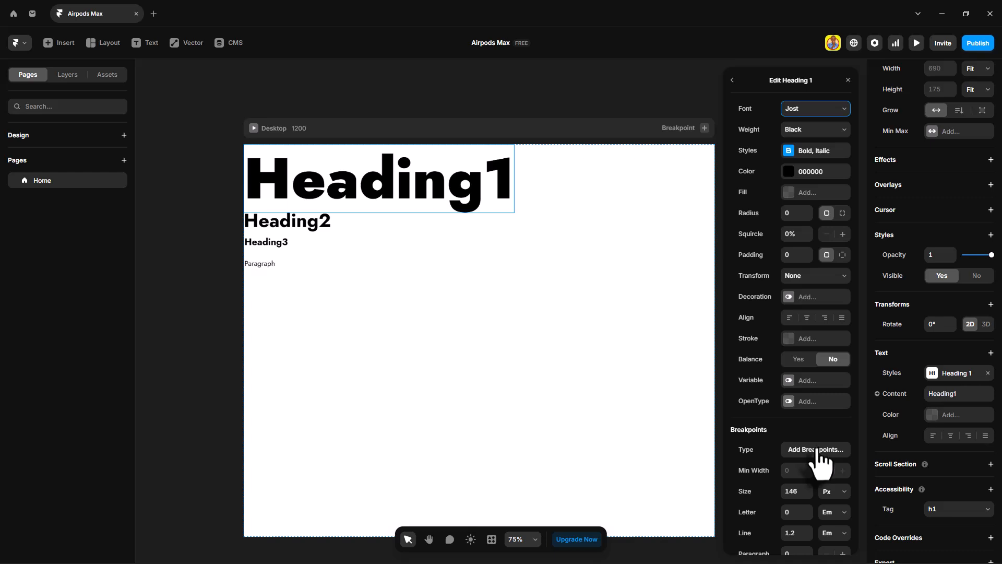
{"action": "left_click", "coordinate": [818, 450]}
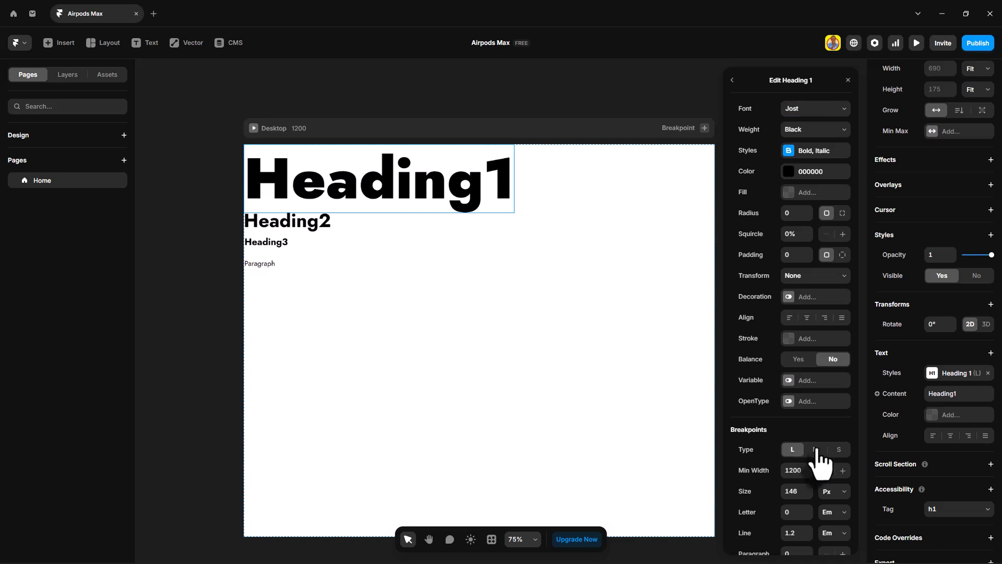
{"action": "left_click", "coordinate": [848, 80]}
Step: Create a Heading 2 text style with breakpoints from the Heading2 sample
{"action": "left_click", "coordinate": [292, 225]}
{"action": "scroll", "coordinate": [955, 459], "scroll_direction": "down", "scroll_amount": 5}
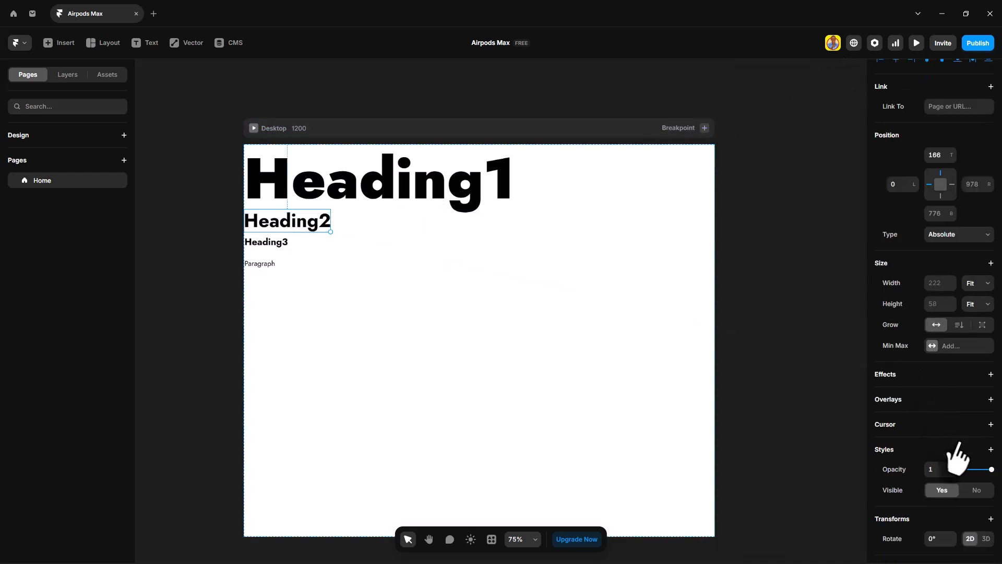
{"action": "left_click", "coordinate": [951, 366]}
{"action": "left_click", "coordinate": [799, 441]}
{"action": "left_click", "coordinate": [822, 482]}
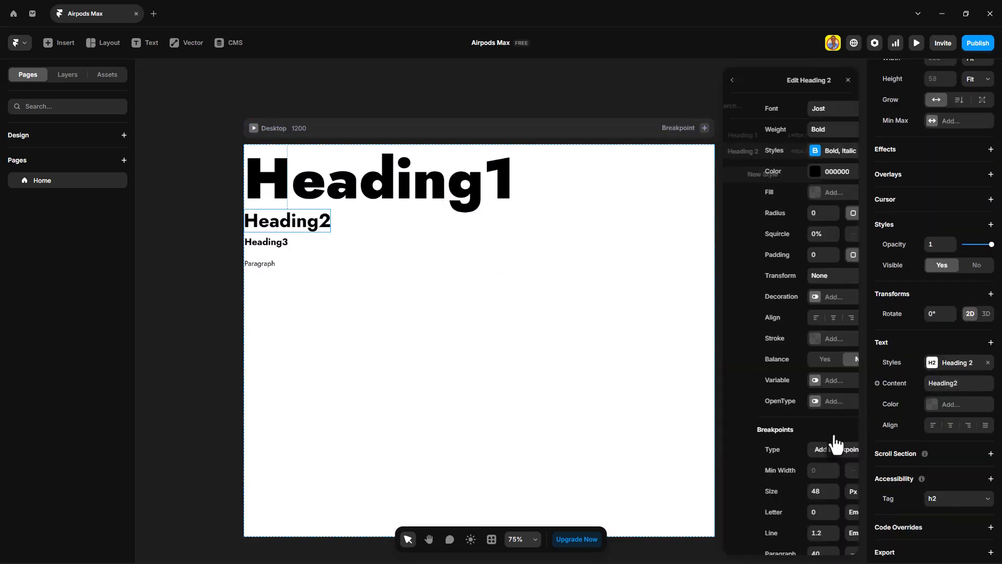
{"action": "left_click", "coordinate": [848, 80]}
Step: Create a Heading 3 text style with breakpoints from the Heading3 sample
{"action": "left_click", "coordinate": [266, 241]}
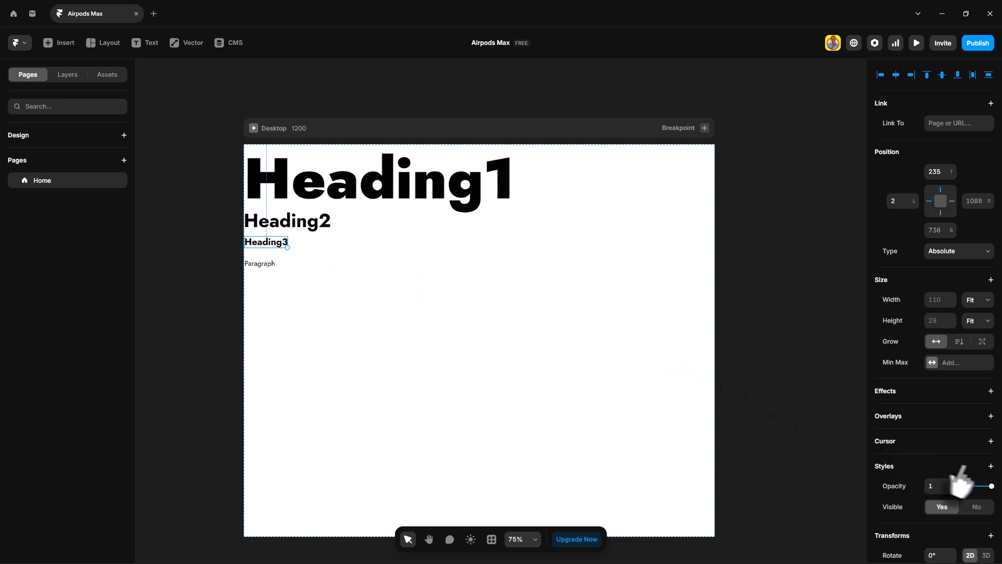
{"action": "scroll", "coordinate": [963, 428], "scroll_direction": "down", "scroll_amount": 5}
{"action": "left_click", "coordinate": [962, 360]}
{"action": "left_click", "coordinate": [801, 468]}
{"action": "left_click", "coordinate": [830, 399]}
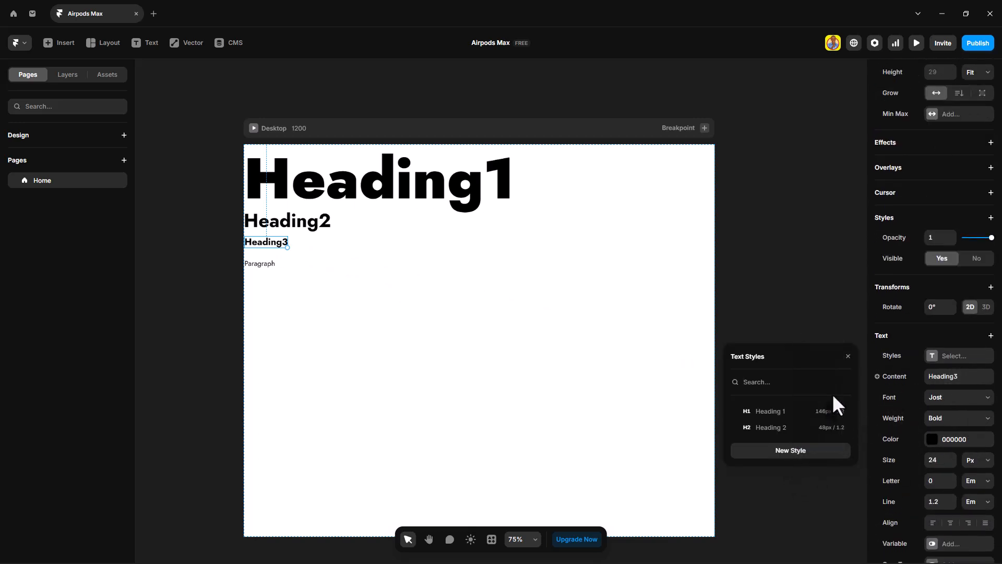
{"action": "left_click", "coordinate": [841, 443]}
{"action": "left_click", "coordinate": [848, 80]}
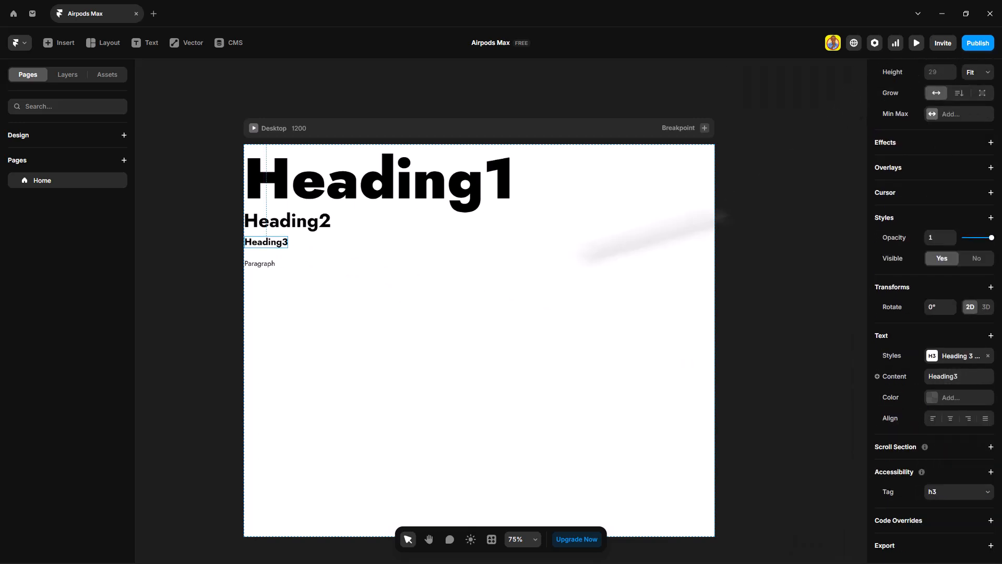
Step: Create a Paragraph text style with breakpoints from the Paragraph sample, and delete all four text samples from the page
{"action": "left_click", "coordinate": [261, 264]}
{"action": "scroll", "coordinate": [970, 485], "scroll_direction": "down", "scroll_amount": 5}
{"action": "left_click", "coordinate": [956, 398]}
{"action": "left_click", "coordinate": [823, 510]}
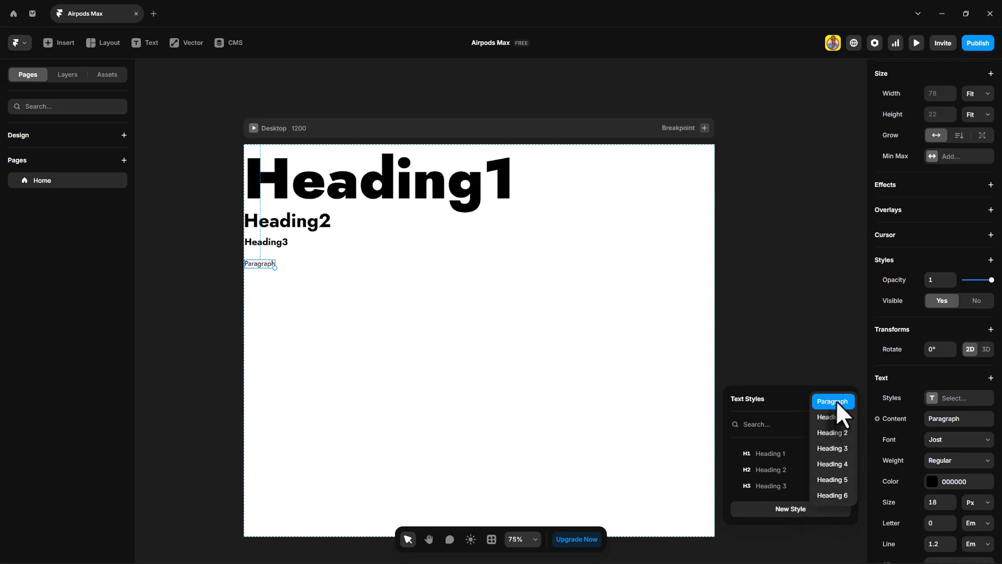
{"action": "left_click", "coordinate": [836, 404]}
{"action": "left_click", "coordinate": [839, 486]}
{"action": "left_click", "coordinate": [846, 81]}
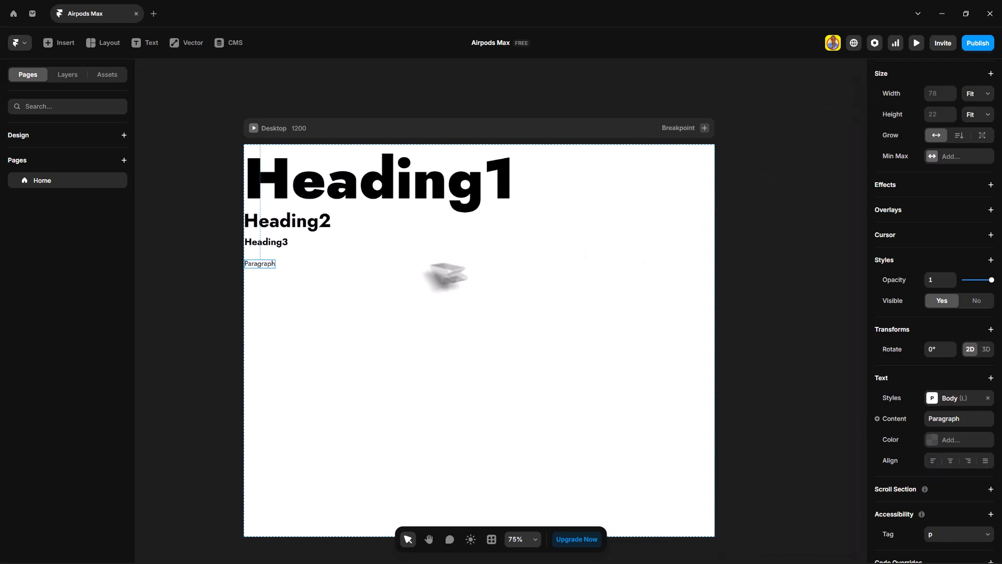
{"action": "left_click_drag", "start_coordinate": [295, 301], "coordinate": [263, 170]}
{"action": "key", "text": "Delete"}
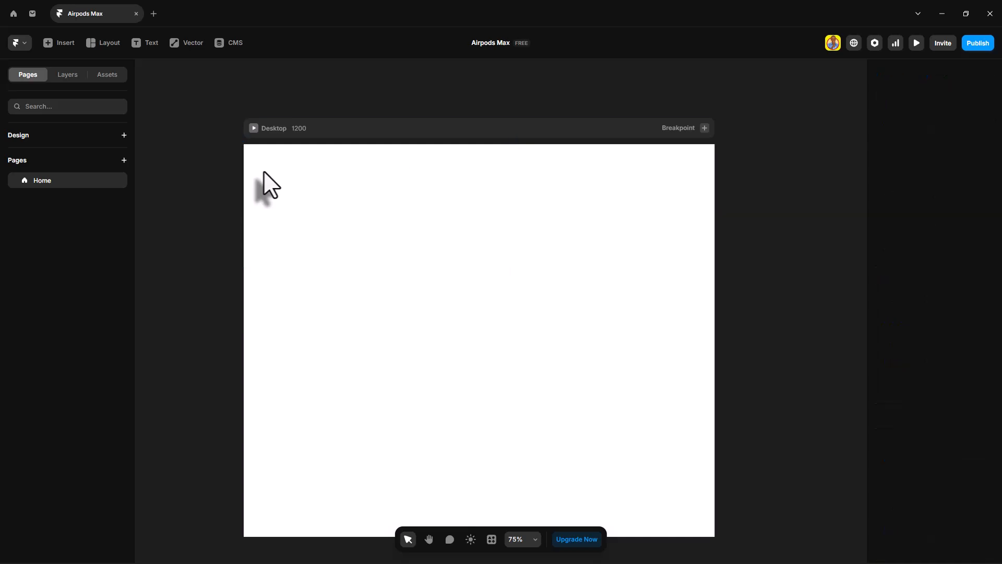
Step: Copy the Midnight, Pink and Green swatches from Figma with Figma to HTML with Framer, and paste them into the Framer page
{"action": "key", "text": "alt+Tab"}
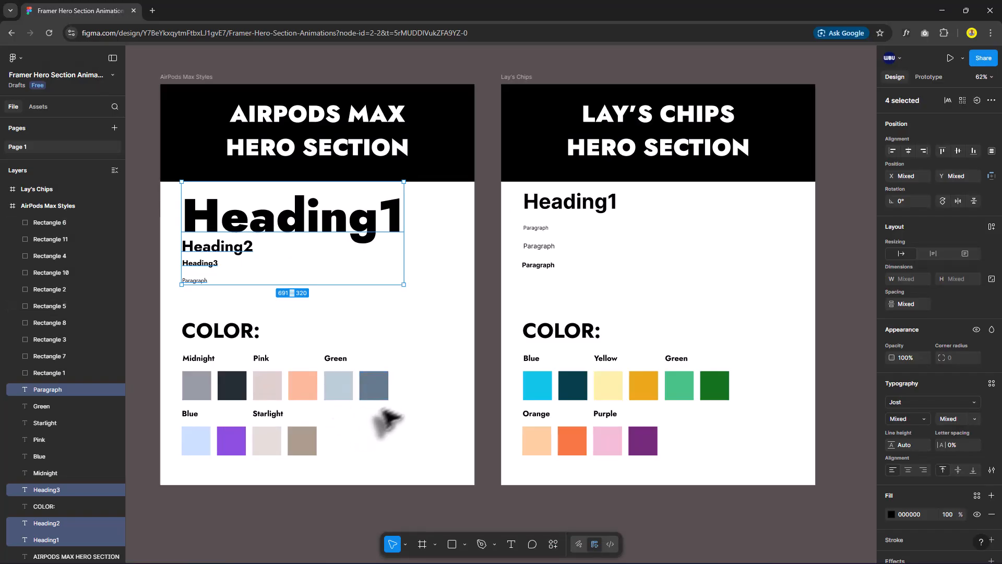
{"action": "left_click", "coordinate": [418, 400]}
{"action": "left_click_drag", "start_coordinate": [415, 389], "coordinate": [172, 388]}
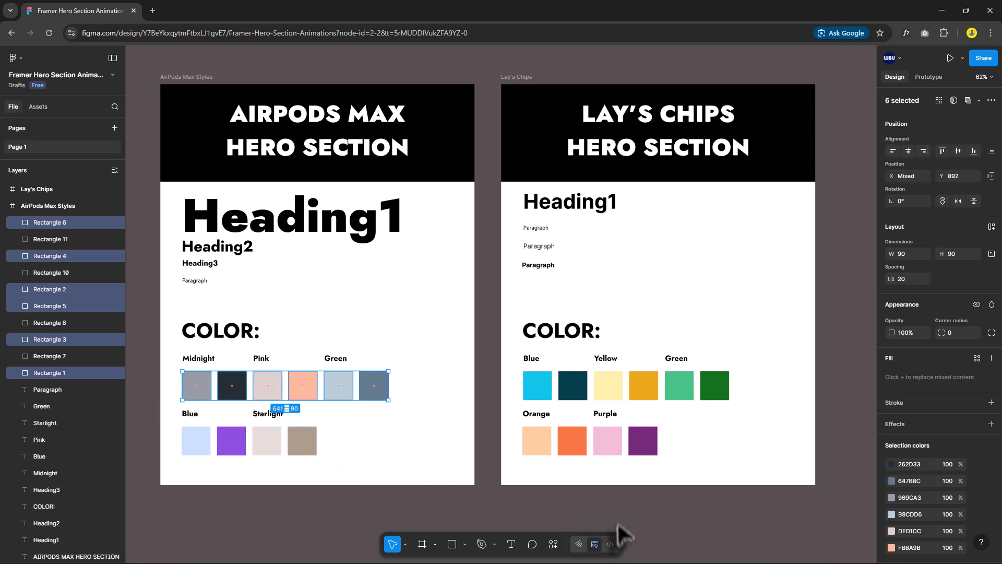
{"action": "left_click", "coordinate": [552, 545]}
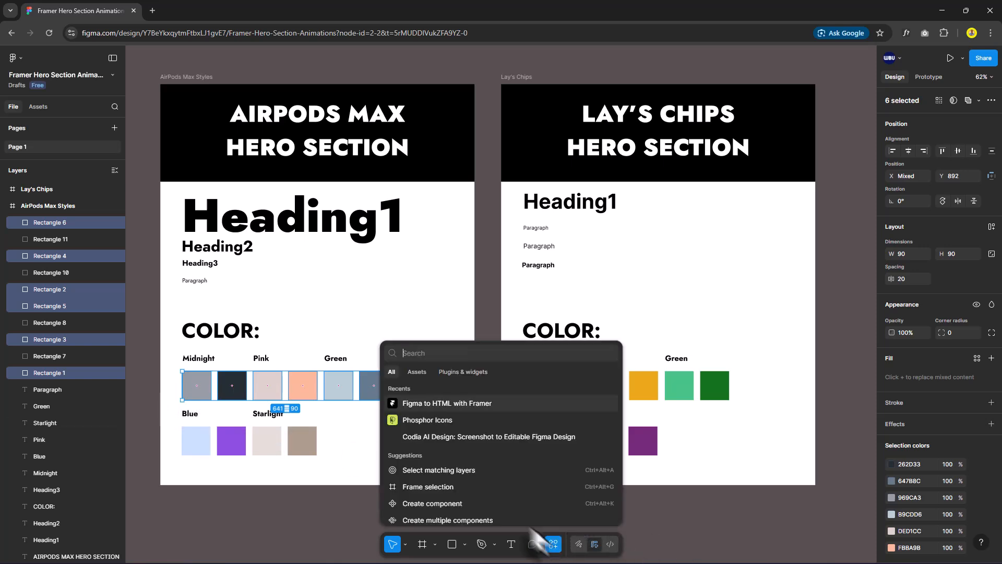
{"action": "left_click", "coordinate": [437, 400]}
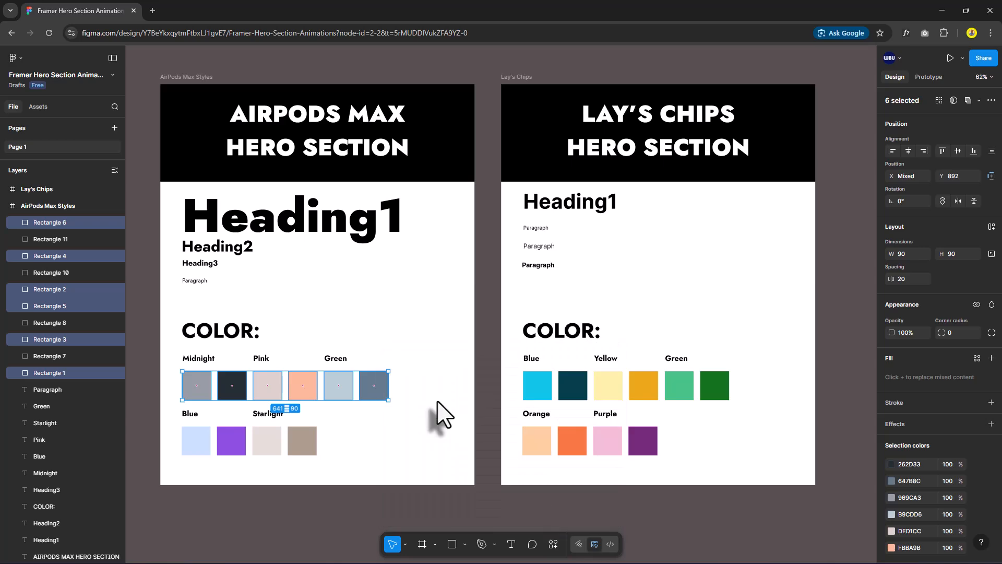
{"action": "left_click", "coordinate": [330, 290]}
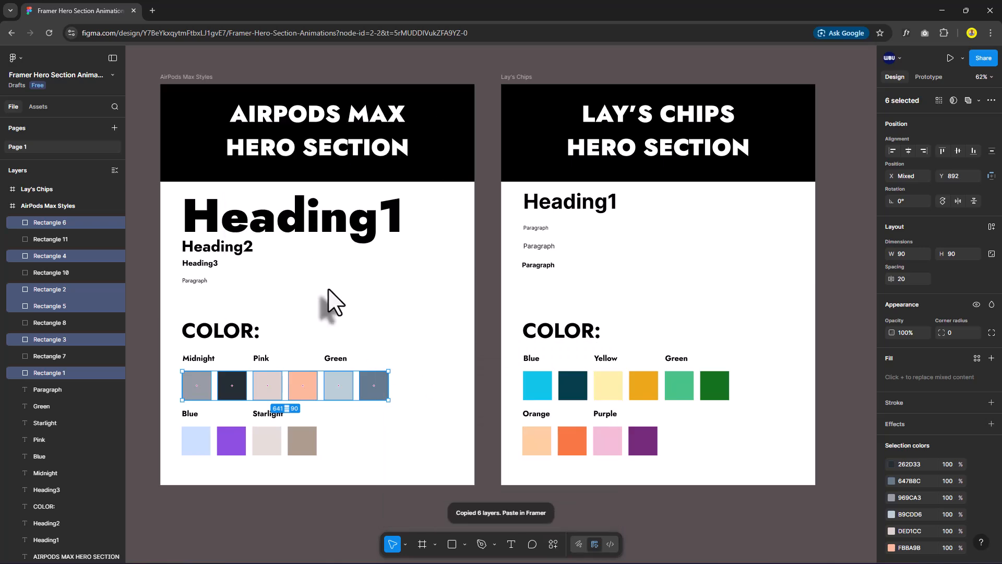
{"action": "key", "text": "alt+Tab"}
{"action": "key", "text": "ctrl+v"}
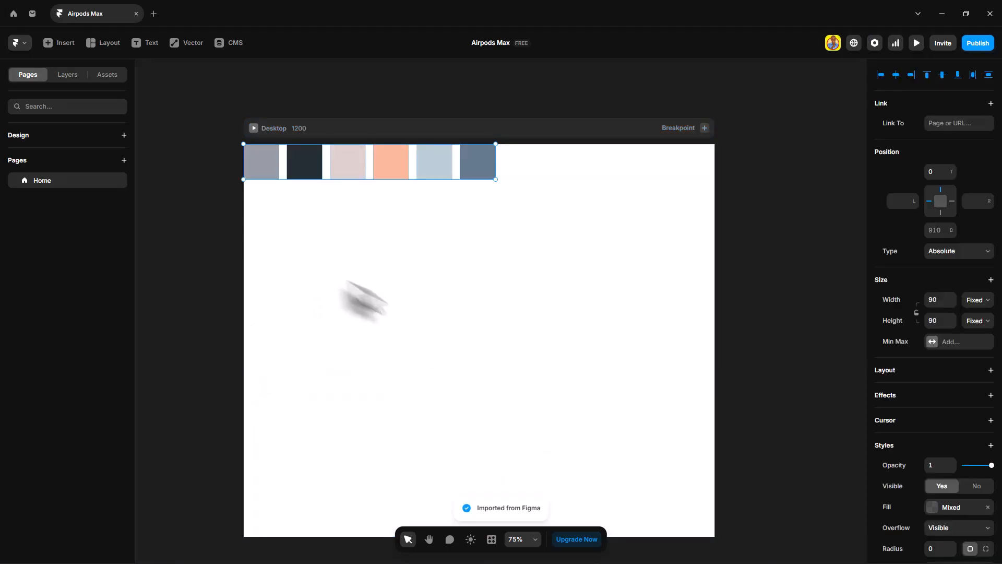
Step: Create a color style named midnight1 by sampling the grey first swatch on the page (969CA3)
{"action": "left_click", "coordinate": [107, 76]}
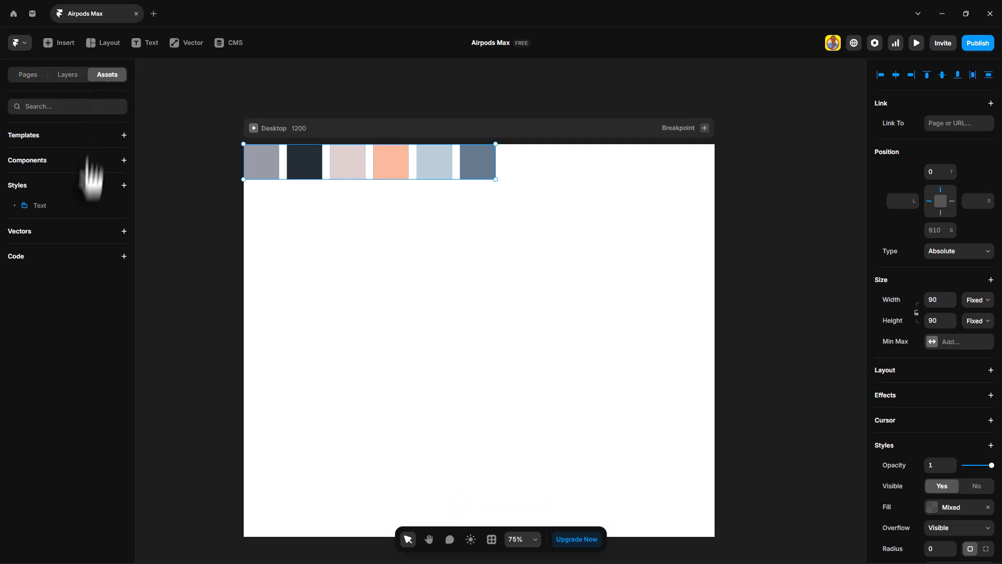
{"action": "left_click", "coordinate": [124, 185]}
{"action": "mouse_move", "coordinate": [152, 254]}
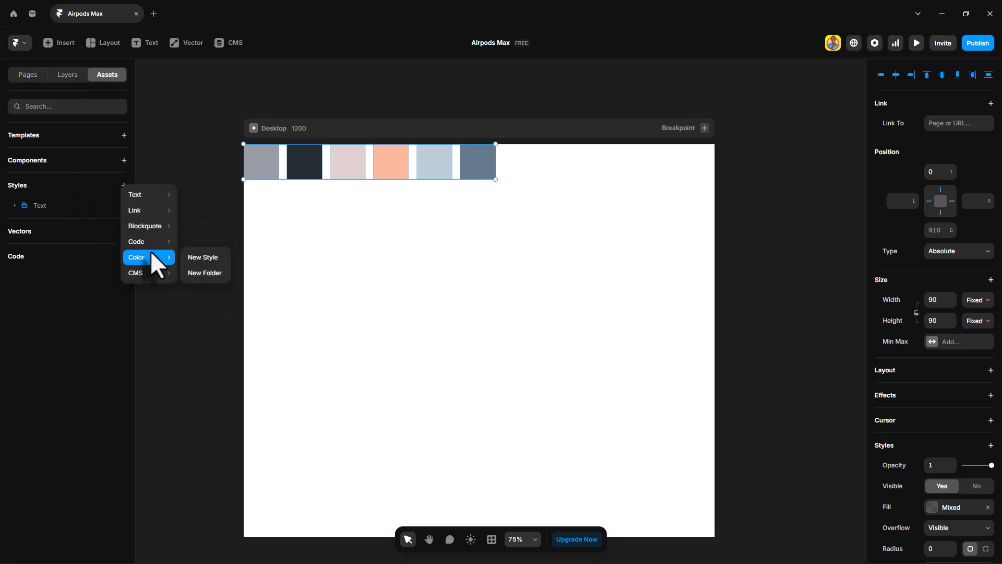
{"action": "left_click", "coordinate": [196, 255]}
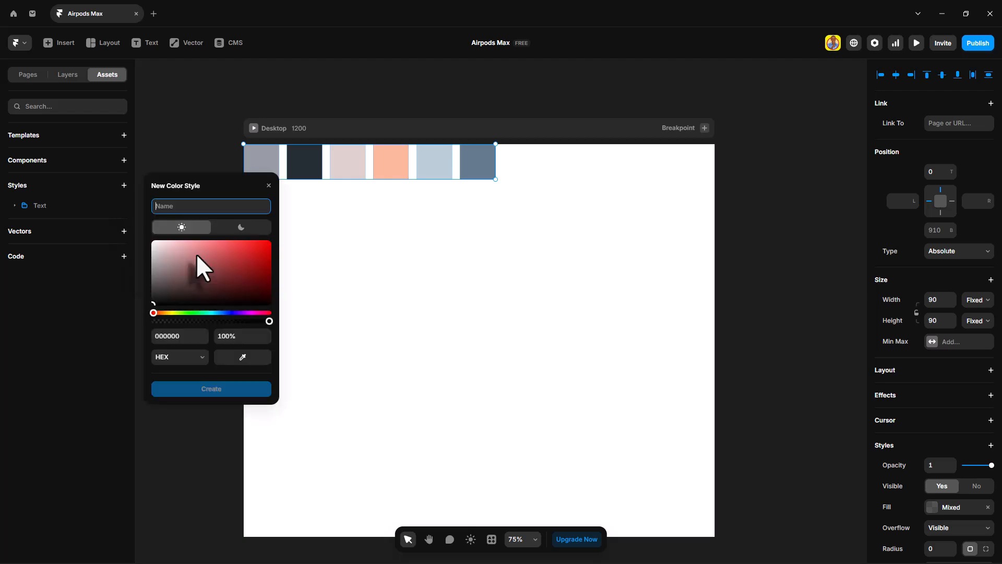
{"action": "left_click", "coordinate": [243, 357]}
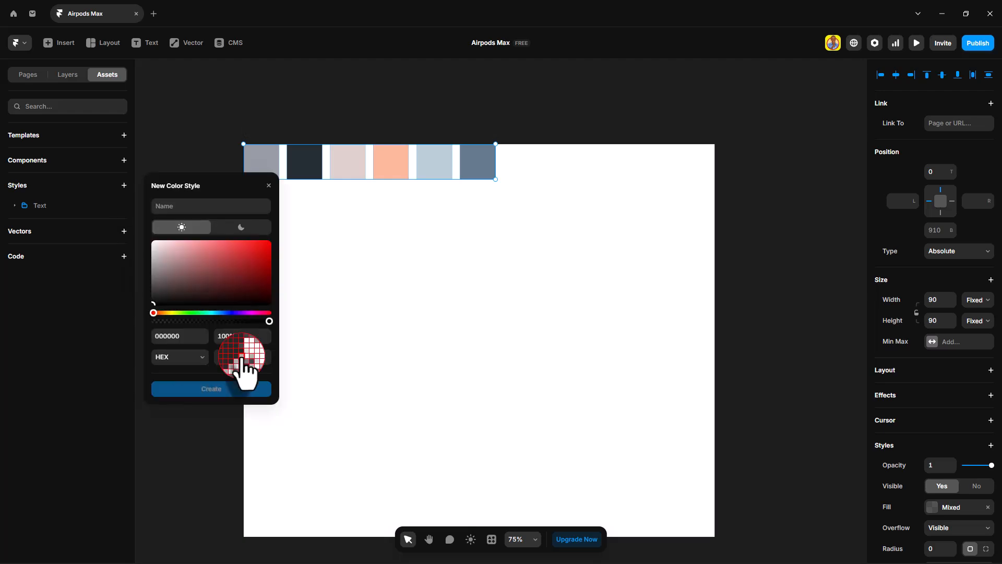
{"action": "left_click", "coordinate": [267, 161]}
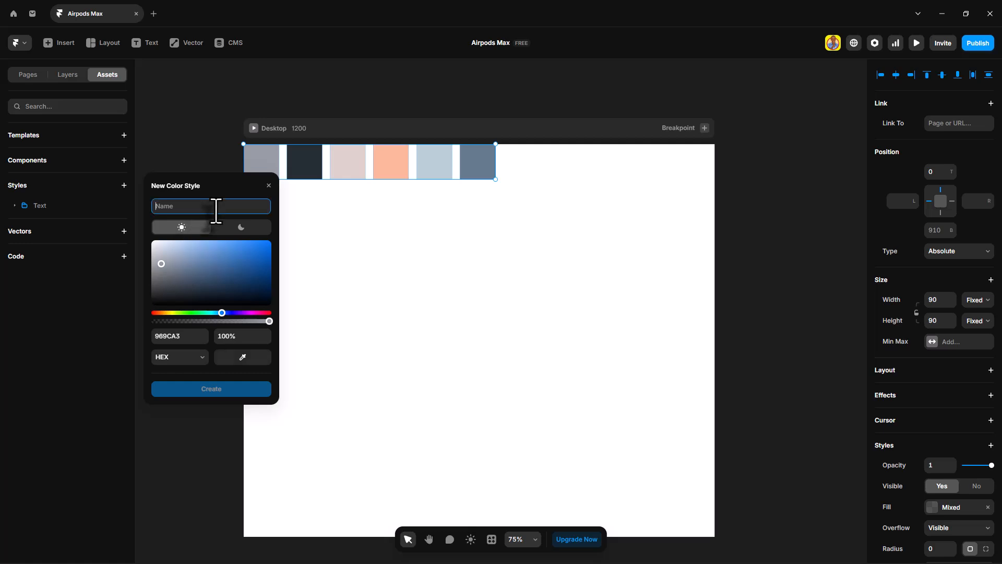
{"action": "type", "text": "ml"}
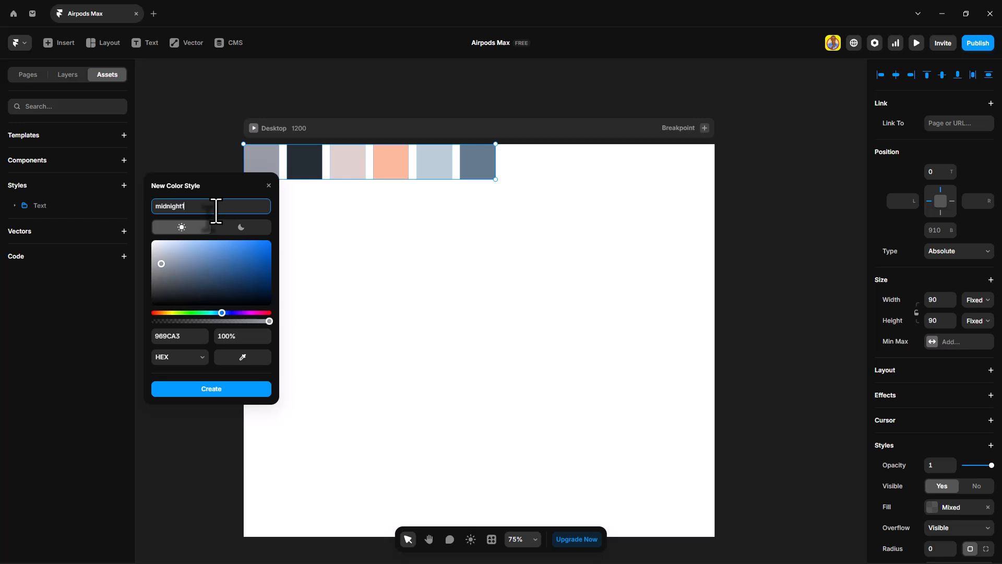
{"action": "left_click", "coordinate": [217, 389]}
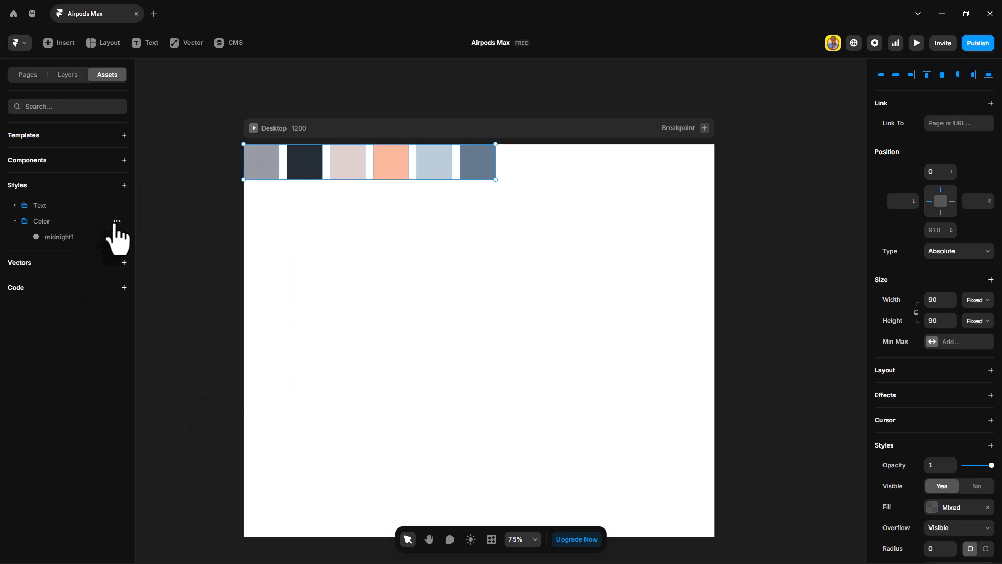
Step: Create a color style named midnight2 in the Color folder by sampling the dark second swatch
{"action": "left_click", "coordinate": [116, 220]}
{"action": "left_click", "coordinate": [143, 234]}
{"action": "left_click", "coordinate": [243, 393]}
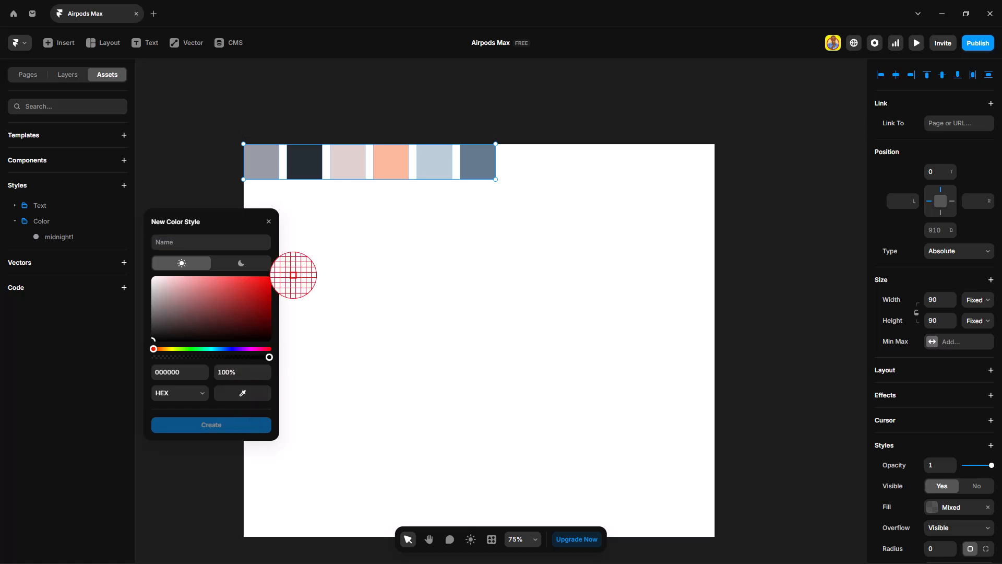
{"action": "left_click", "coordinate": [308, 162]}
{"action": "left_click", "coordinate": [218, 241]}
{"action": "type", "text": "mi"}
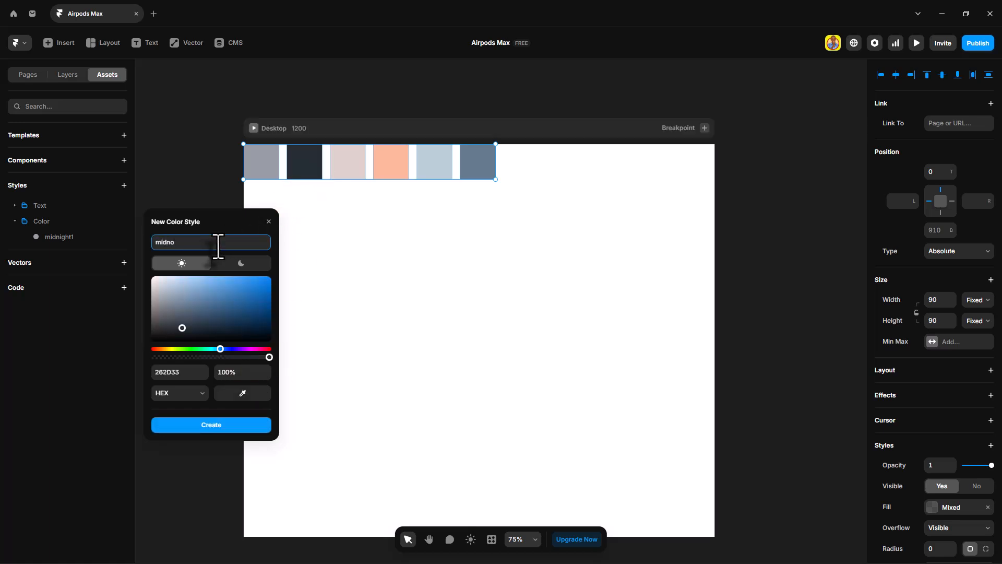
{"action": "type", "text": "dnight2"}
{"action": "left_click", "coordinate": [211, 424]}
Step: Create a color style named blue1 in the Color folder by sampling the light blue swatch
{"action": "left_click", "coordinate": [117, 221]}
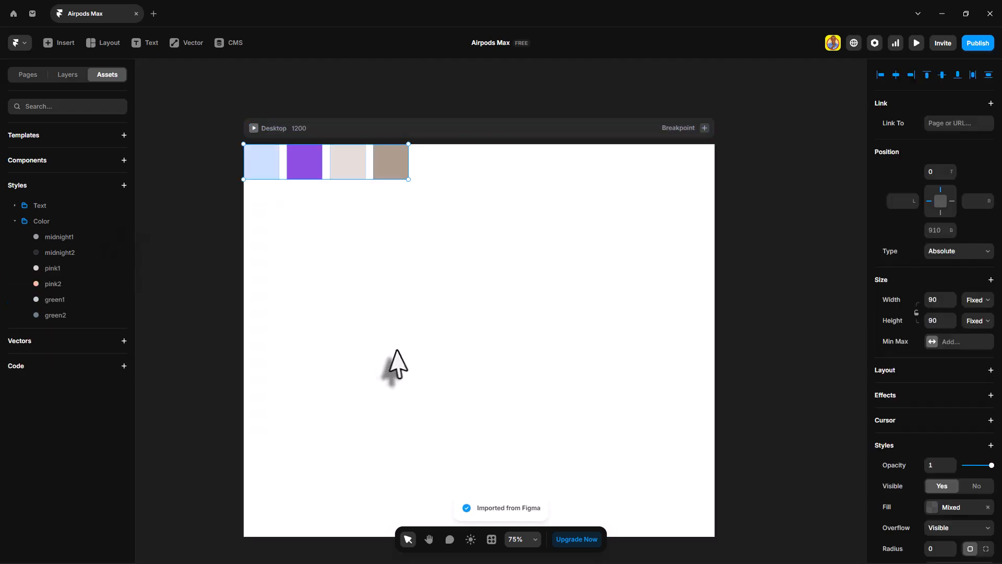
{"action": "left_click", "coordinate": [117, 221]}
{"action": "left_click", "coordinate": [132, 237]}
{"action": "left_click", "coordinate": [243, 393]}
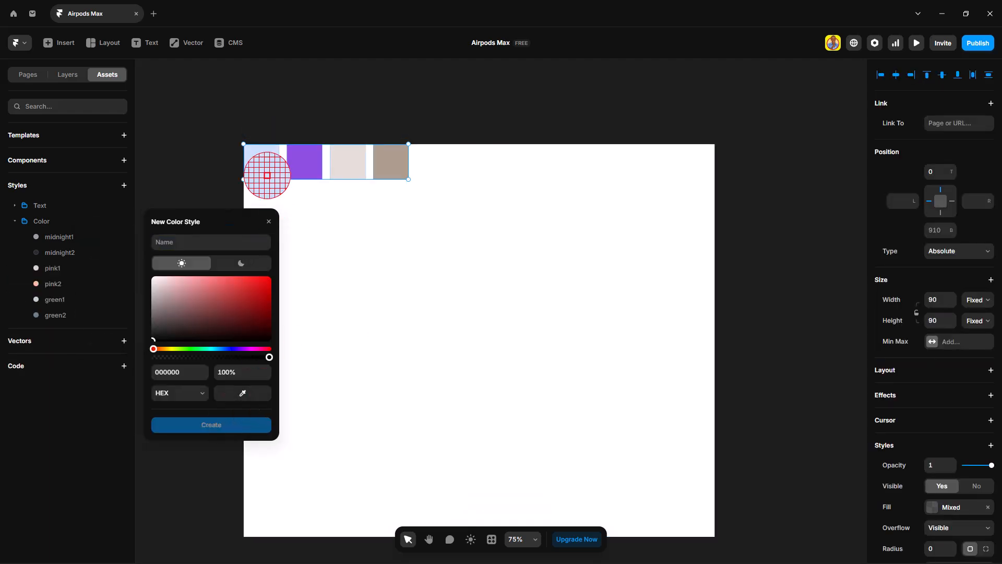
{"action": "left_click", "coordinate": [267, 176]}
{"action": "left_click", "coordinate": [197, 241]}
{"action": "type", "text": "blue1"}
{"action": "left_click", "coordinate": [240, 425]}
Step: Create a color style named blue2 by sampling the purple swatch (8E4FE0)
{"action": "left_click", "coordinate": [117, 220]}
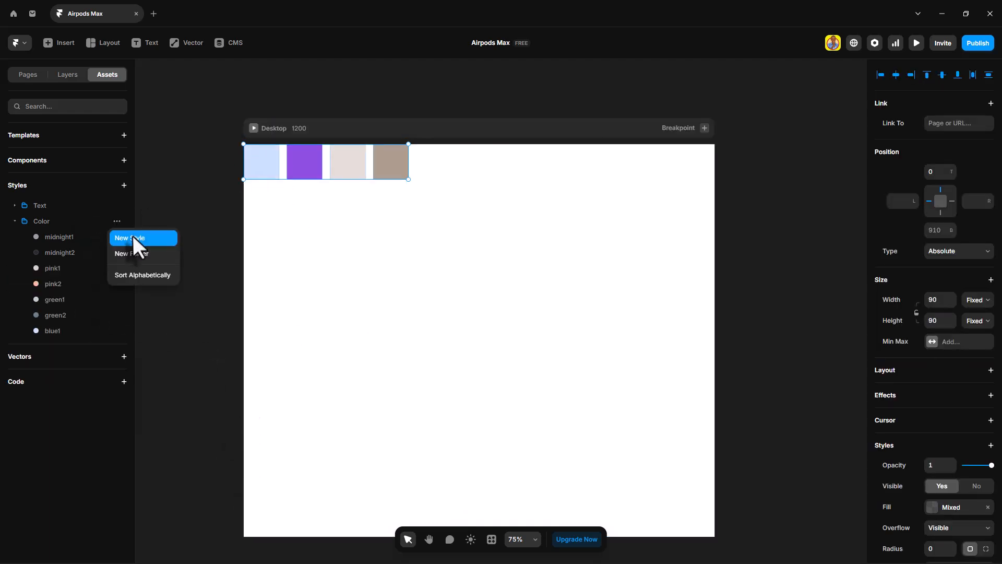
{"action": "left_click", "coordinate": [135, 241]}
{"action": "left_click", "coordinate": [243, 393]}
{"action": "left_click", "coordinate": [305, 162]}
{"action": "left_click", "coordinate": [219, 241]}
{"action": "type", "text": "blue2"}
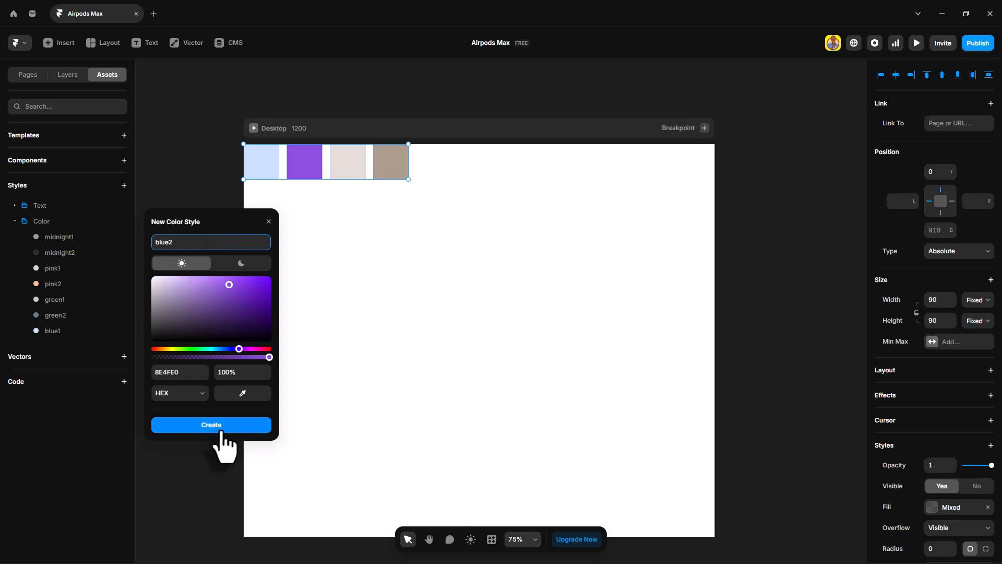
{"action": "left_click", "coordinate": [222, 425]}
Step: Create a color style named starlight1 by sampling the pale beige third swatch (E3DDD8)
{"action": "left_click", "coordinate": [117, 221]}
{"action": "left_click", "coordinate": [135, 241]}
{"action": "left_click", "coordinate": [243, 392]}
{"action": "left_click", "coordinate": [349, 162]}
{"action": "left_click", "coordinate": [216, 242]}
{"action": "type", "text": "star"}
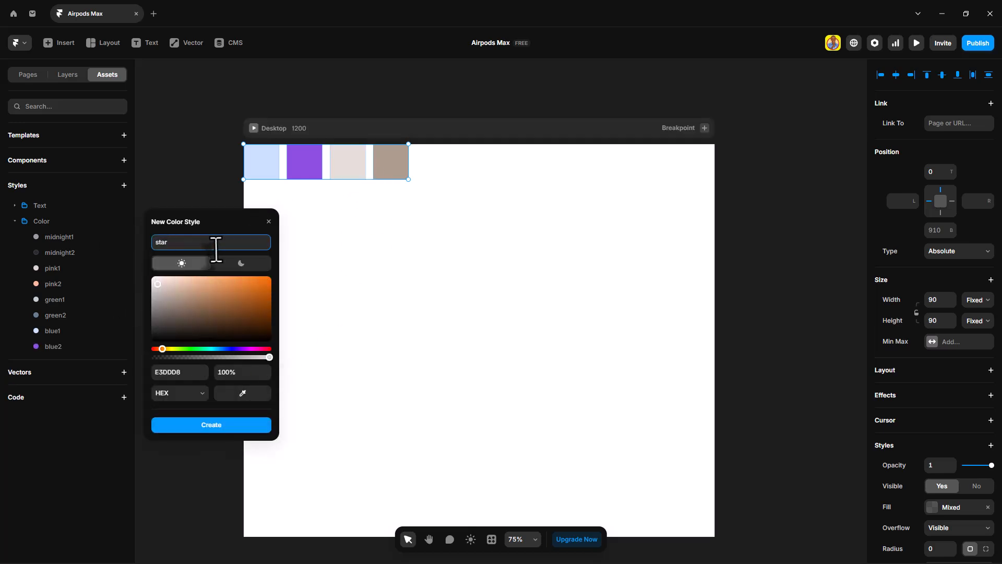
{"action": "type", "text": "light1"}
{"action": "left_click", "coordinate": [211, 424]}
Step: Create a color style named starlight2 by sampling the brown-grey fourth swatch
{"action": "left_click", "coordinate": [117, 220]}
{"action": "left_click", "coordinate": [135, 241]}
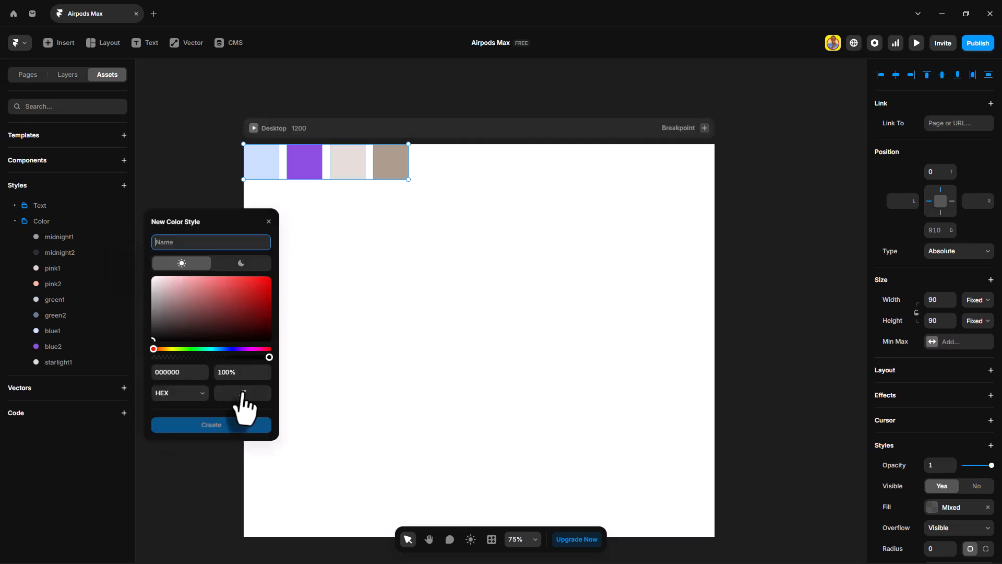
{"action": "left_click", "coordinate": [243, 393]}
{"action": "left_click", "coordinate": [390, 162]}
{"action": "left_click", "coordinate": [190, 242]}
{"action": "type", "text": "starlight2"}
{"action": "left_click", "coordinate": [211, 424]}
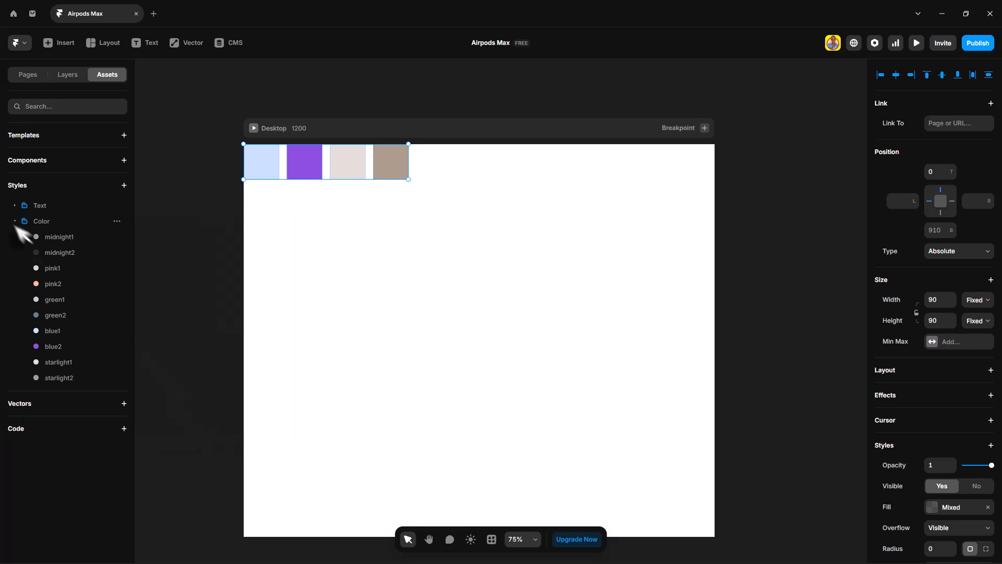
Step: Delete the imported swatches from the page, collapse the Color styles folder and show the page's layer list
{"action": "key", "text": "Delete"}
{"action": "left_click", "coordinate": [14, 220]}
{"action": "left_click", "coordinate": [68, 74]}
Step: Set the Desktop breakpoint's width to 1440 and add a vertical stack layout to it
{"action": "left_click_drag", "start_coordinate": [329, 131], "coordinate": [290, 119]}
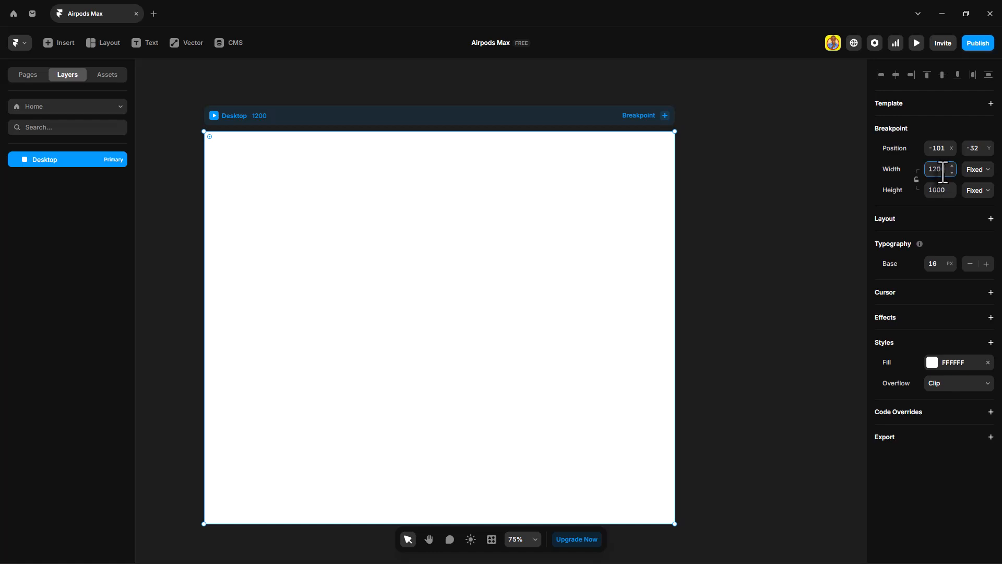
{"action": "type", "text": "1440"}
{"action": "key", "text": "Return"}
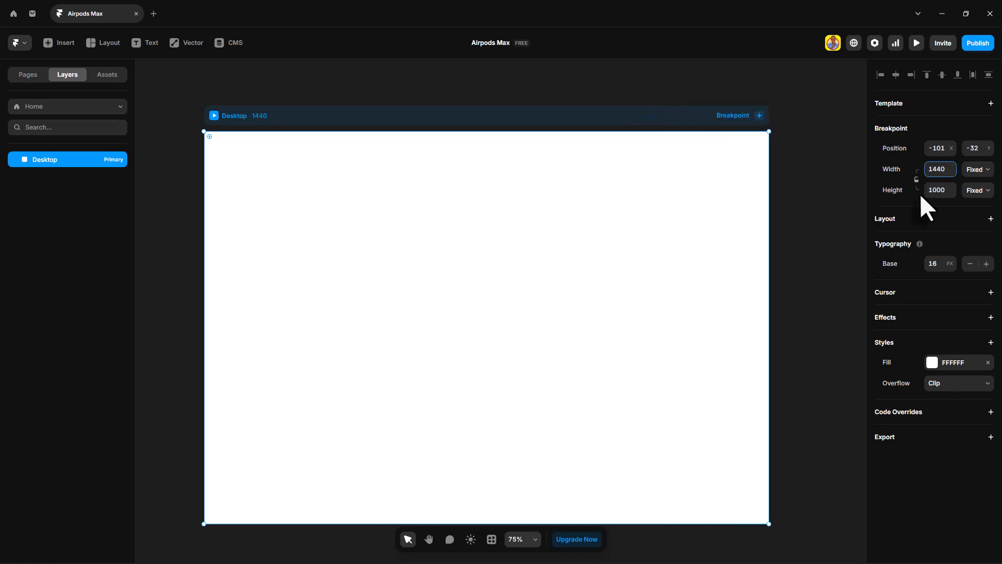
{"action": "left_click", "coordinate": [990, 220]}
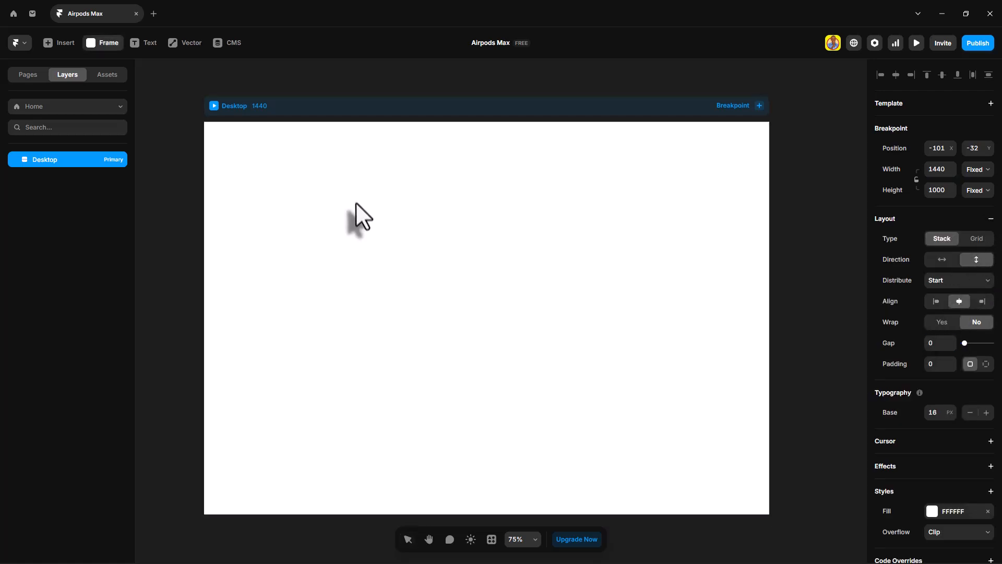
Step: Draw a frame on the Desktop page, with its width set to Fill and its height to Viewport, 100vh
{"action": "key", "text": "f"}
{"action": "left_click_drag", "start_coordinate": [284, 175], "coordinate": [440, 334]}
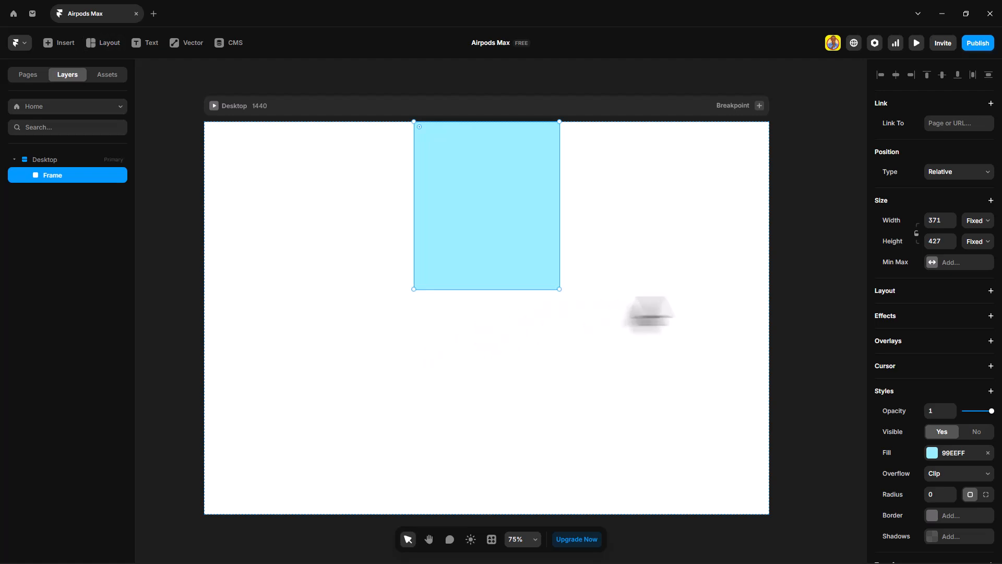
{"action": "left_click", "coordinate": [978, 222]}
{"action": "left_click", "coordinate": [981, 262]}
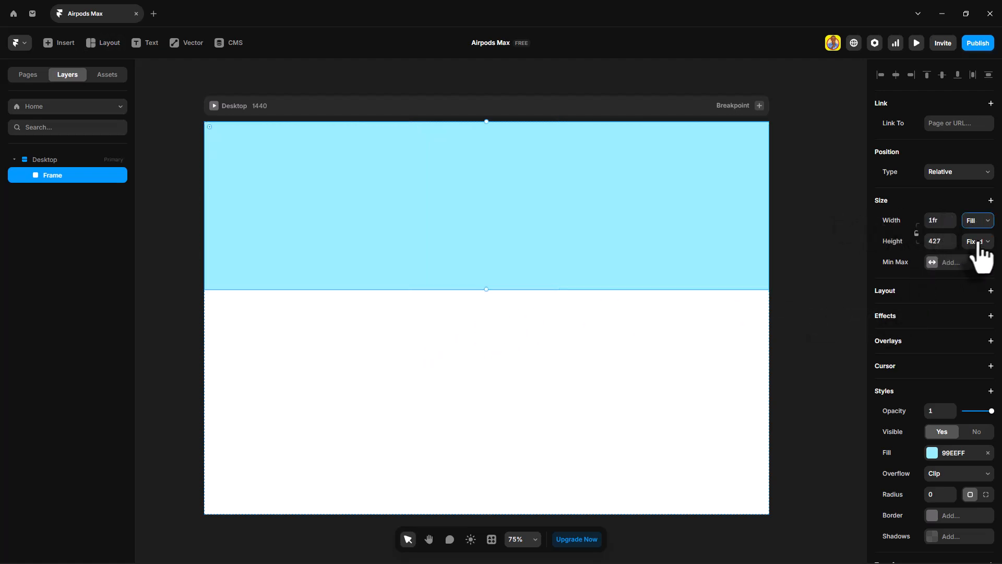
{"action": "left_click", "coordinate": [978, 242]}
{"action": "left_click", "coordinate": [981, 307]}
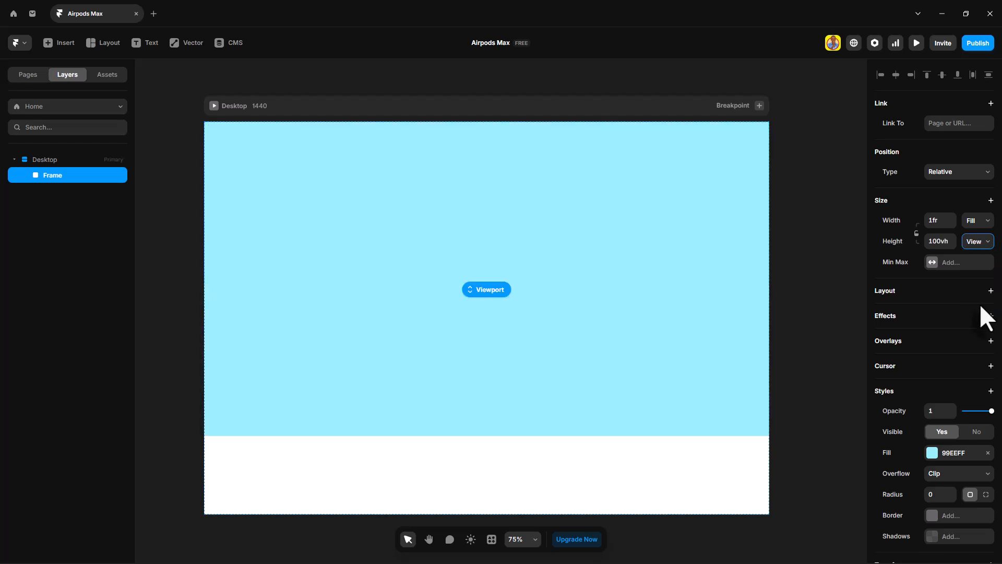
Step: Set the Desktop breakpoint's height to Fit Content
{"action": "left_click", "coordinate": [266, 107]}
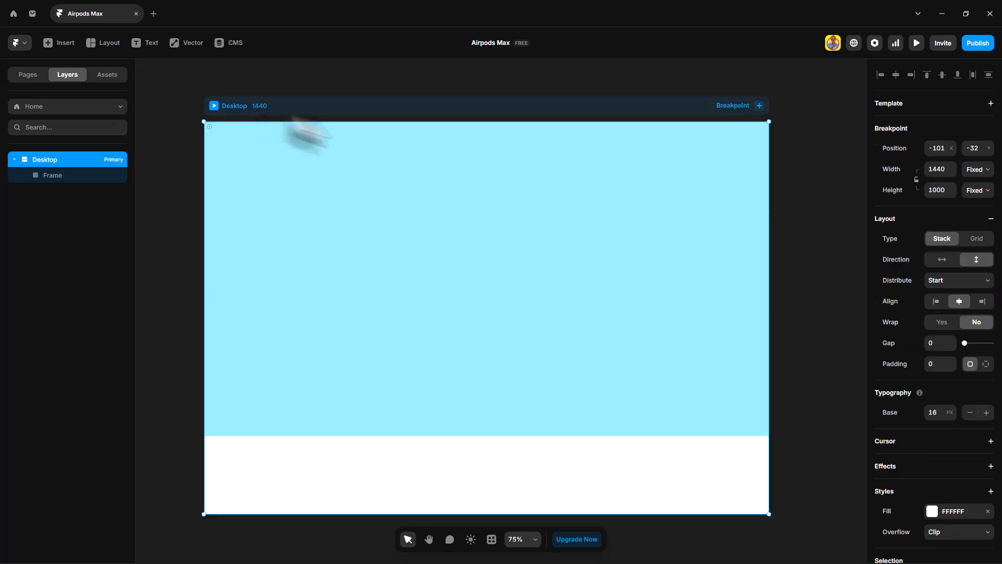
{"action": "left_click", "coordinate": [977, 192]}
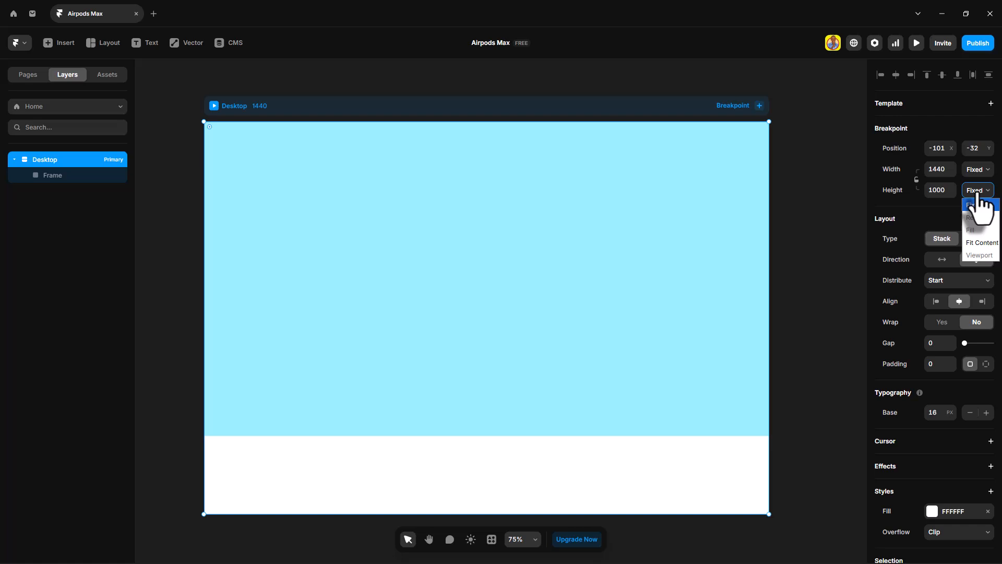
{"action": "left_click", "coordinate": [979, 241]}
Step: Rename the viewport-height frame Hero_Section and give it a centered stack layout with vertical direction
{"action": "double_click", "coordinate": [53, 176]}
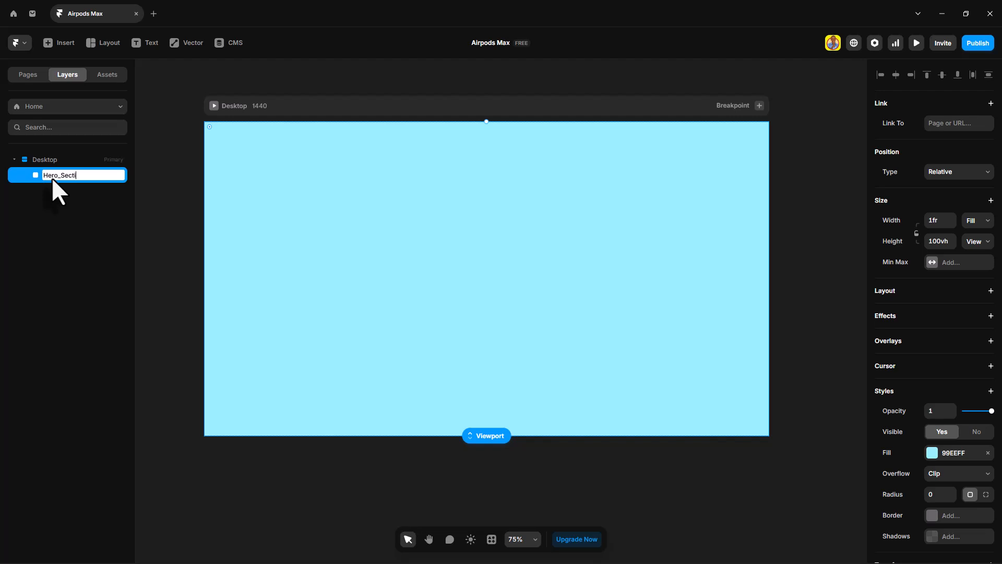
{"action": "key", "text": "Escape"}
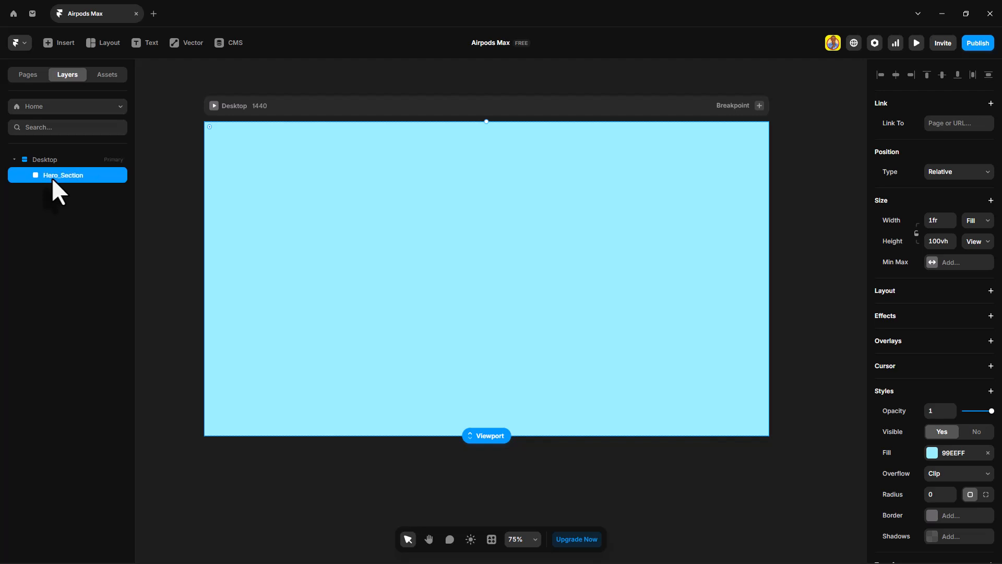
{"action": "left_click", "coordinate": [991, 291]}
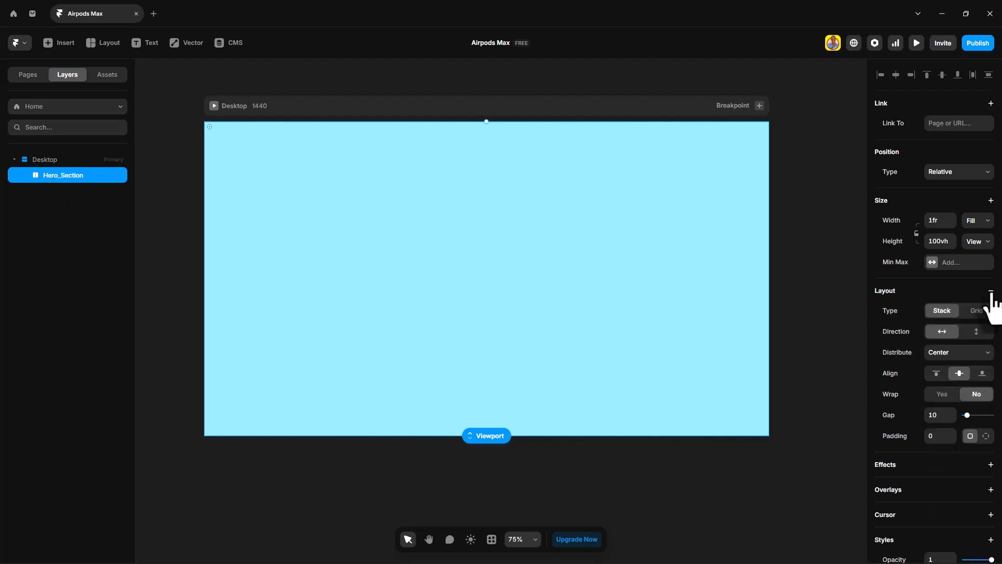
{"action": "left_click", "coordinate": [977, 332]}
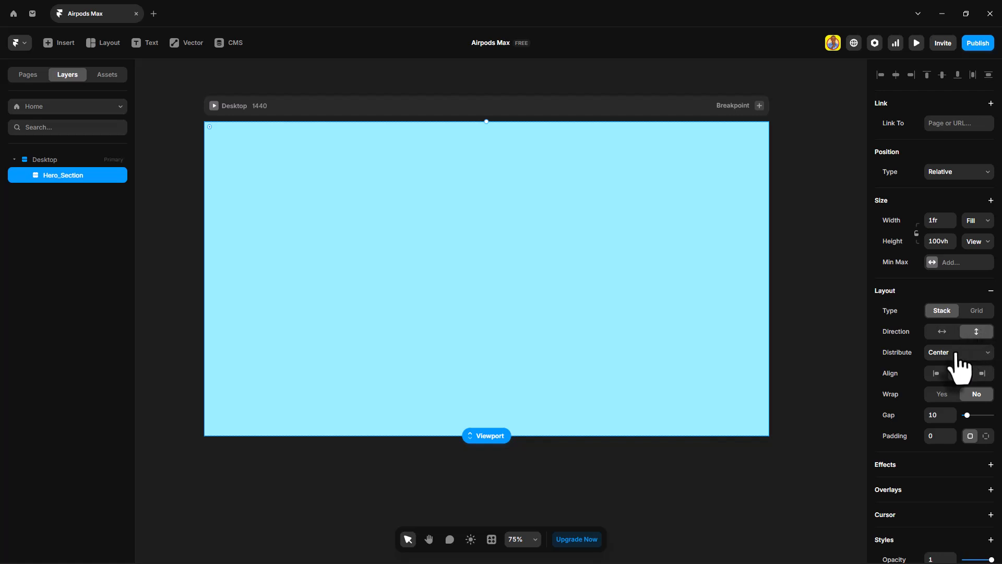
Step: Remove Hero_Section's fill and set its padding to 80
{"action": "scroll", "coordinate": [956, 360], "scroll_direction": "down", "scroll_amount": 2}
{"action": "scroll", "coordinate": [942, 417], "scroll_direction": "down", "scroll_amount": 5}
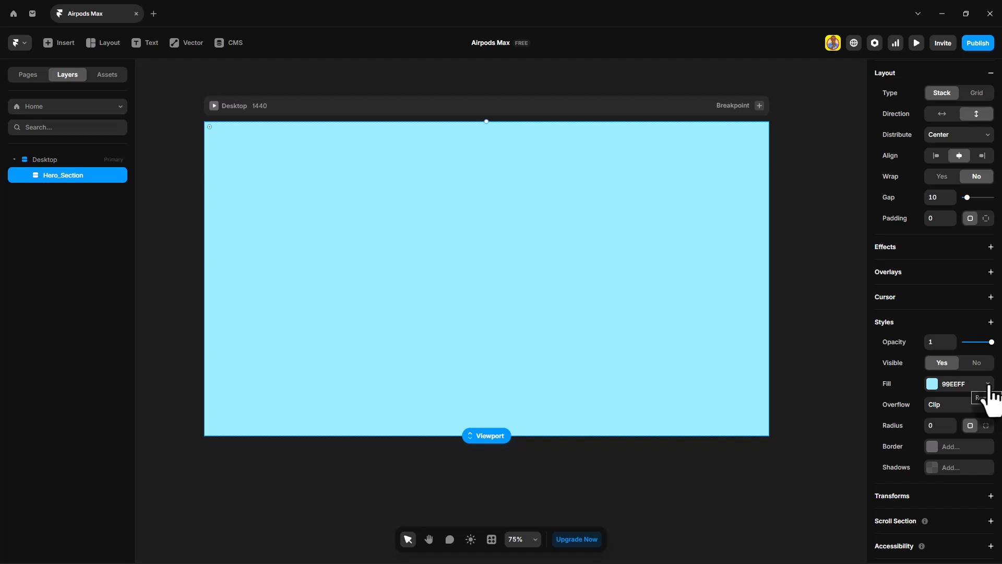
{"action": "left_click", "coordinate": [988, 385]}
{"action": "scroll", "coordinate": [952, 297], "scroll_direction": "up", "scroll_amount": 3}
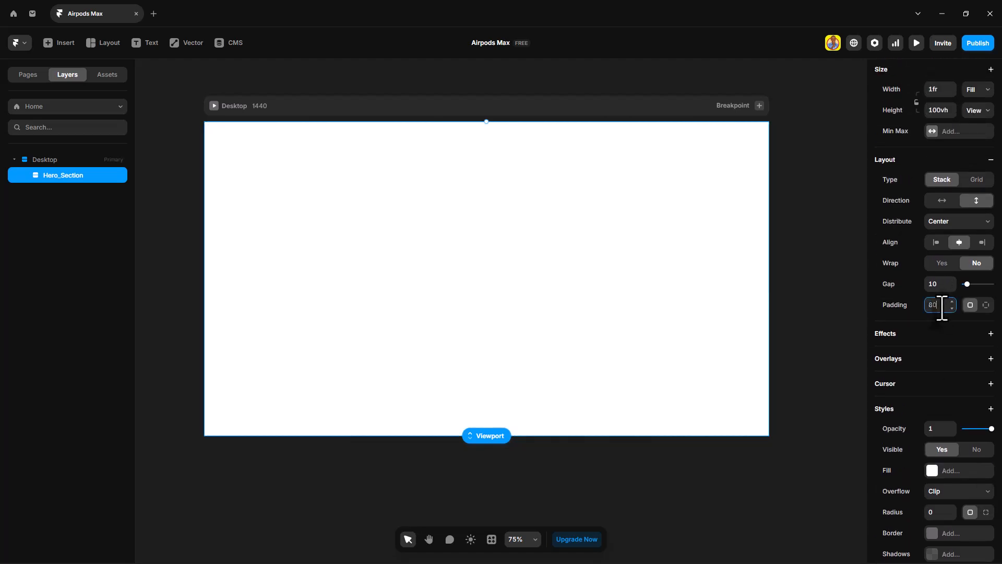
Step: Add an accessibility tag to Hero_Section and set it to section
{"action": "scroll", "coordinate": [944, 334], "scroll_direction": "down", "scroll_amount": 4}
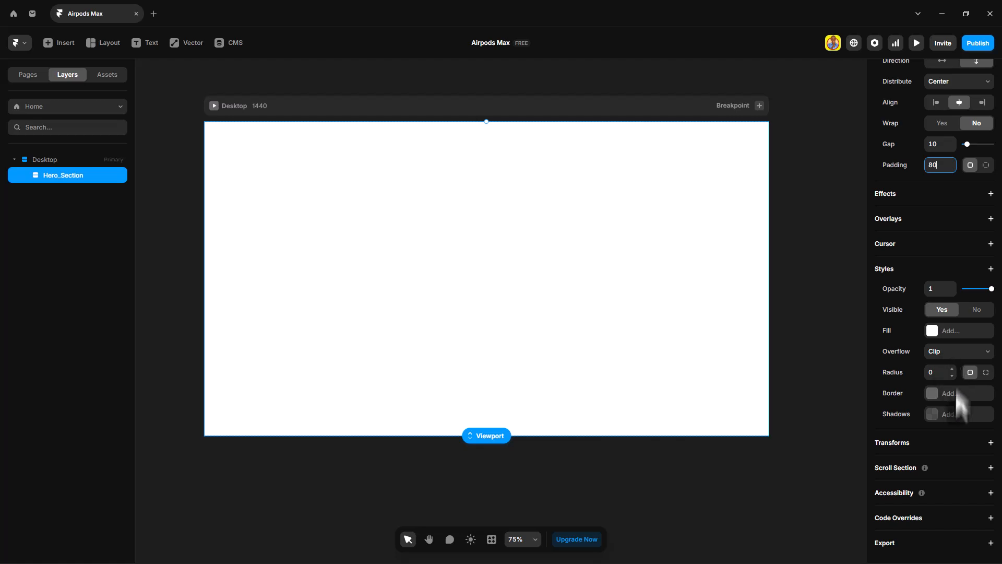
{"action": "left_click", "coordinate": [979, 491]}
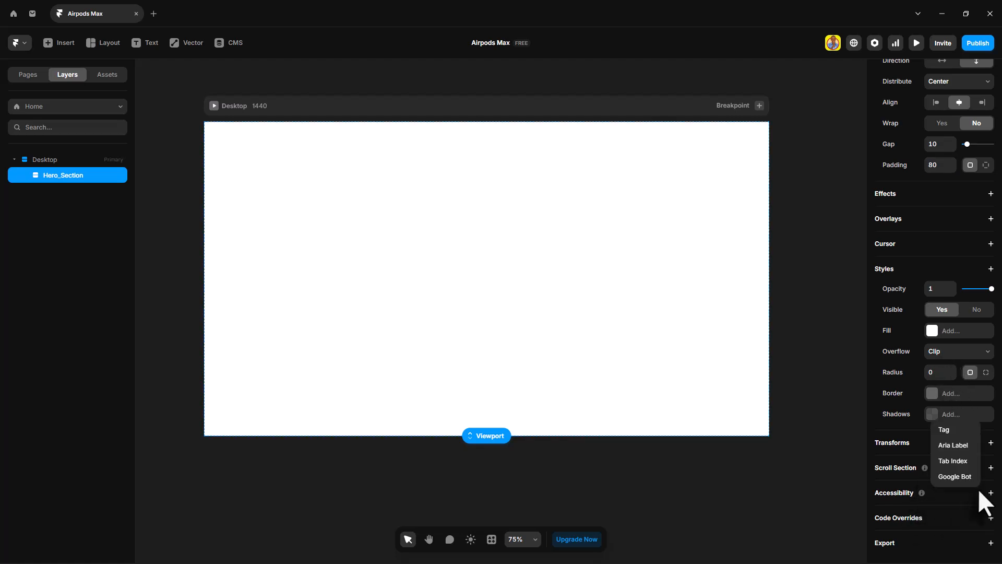
{"action": "left_click", "coordinate": [957, 429]}
{"action": "left_click", "coordinate": [961, 513]}
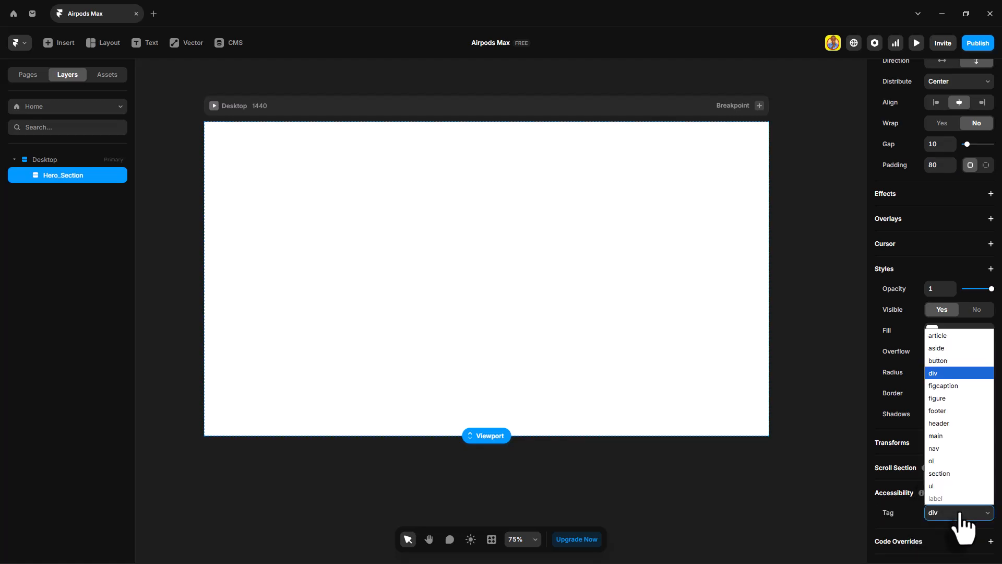
{"action": "left_click", "coordinate": [954, 471]}
Step: Draw a new frame inside Hero_Section and set both its width and height to Fill
{"action": "key", "text": "f"}
{"action": "left_click_drag", "start_coordinate": [351, 212], "coordinate": [476, 317]}
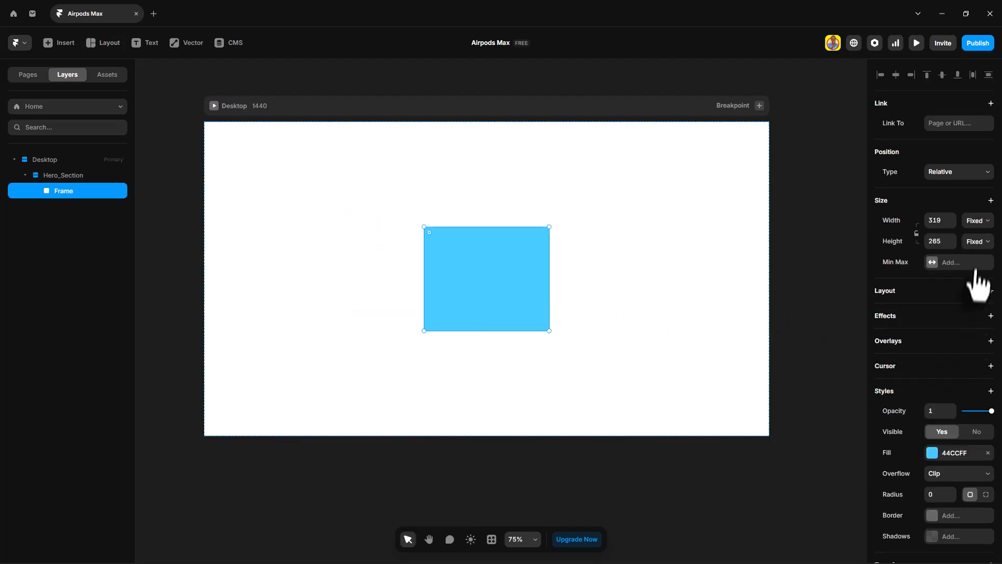
{"action": "left_click", "coordinate": [981, 225]}
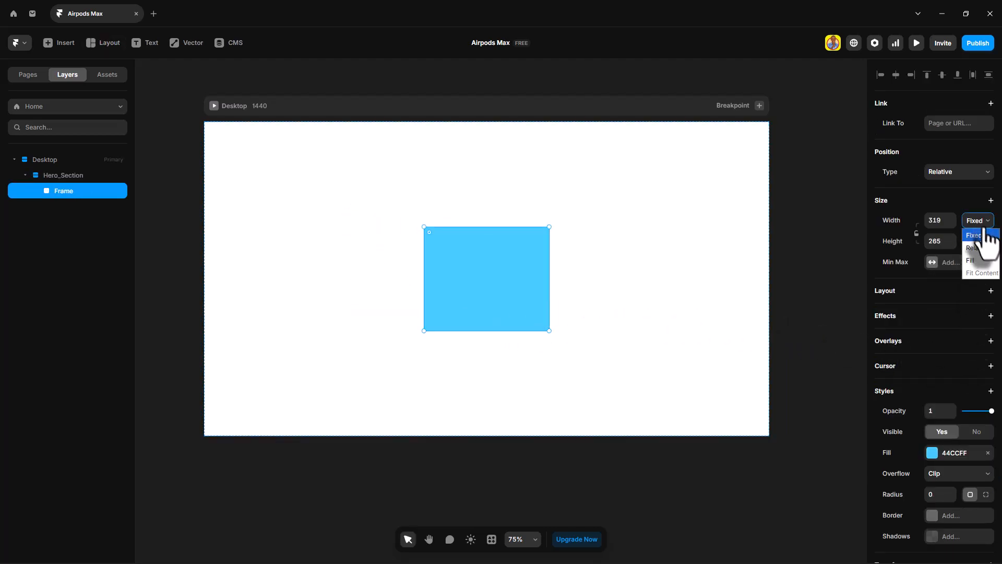
{"action": "left_click", "coordinate": [983, 260]}
{"action": "left_click", "coordinate": [978, 242]}
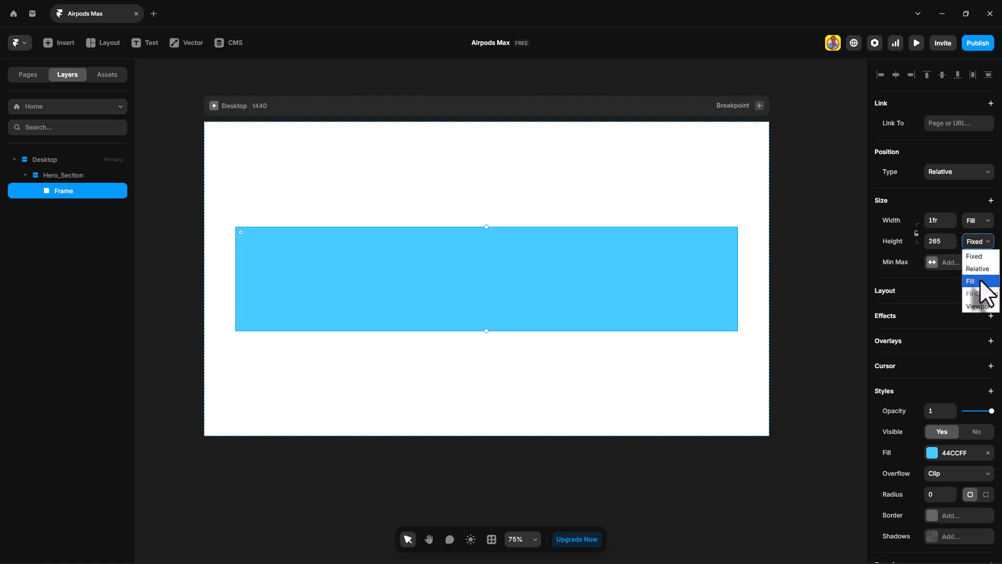
{"action": "left_click", "coordinate": [978, 281]}
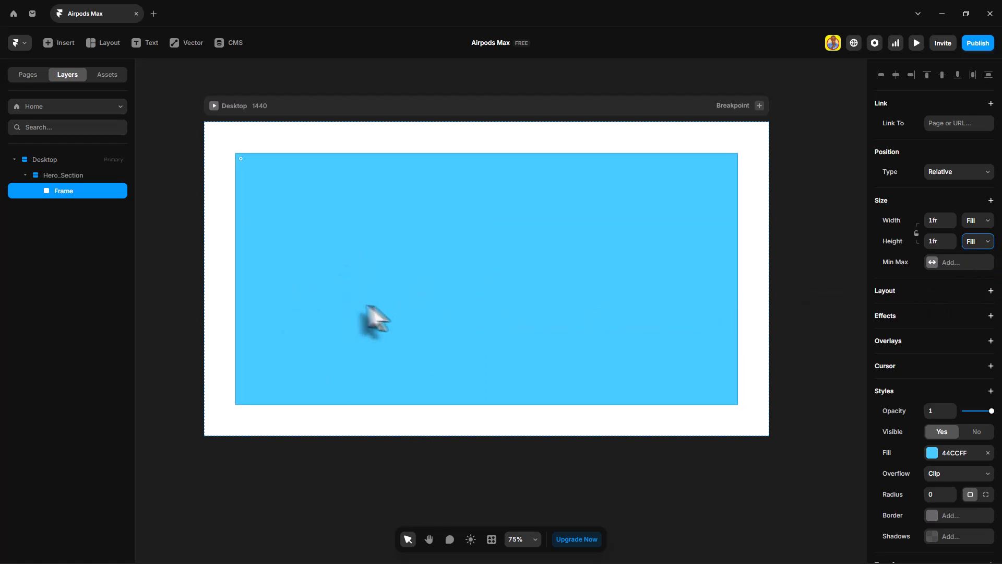
Step: Rename the new inner frame Content Wraper and give it a stack layout with vertical direction
{"action": "double_click", "coordinate": [60, 191]}
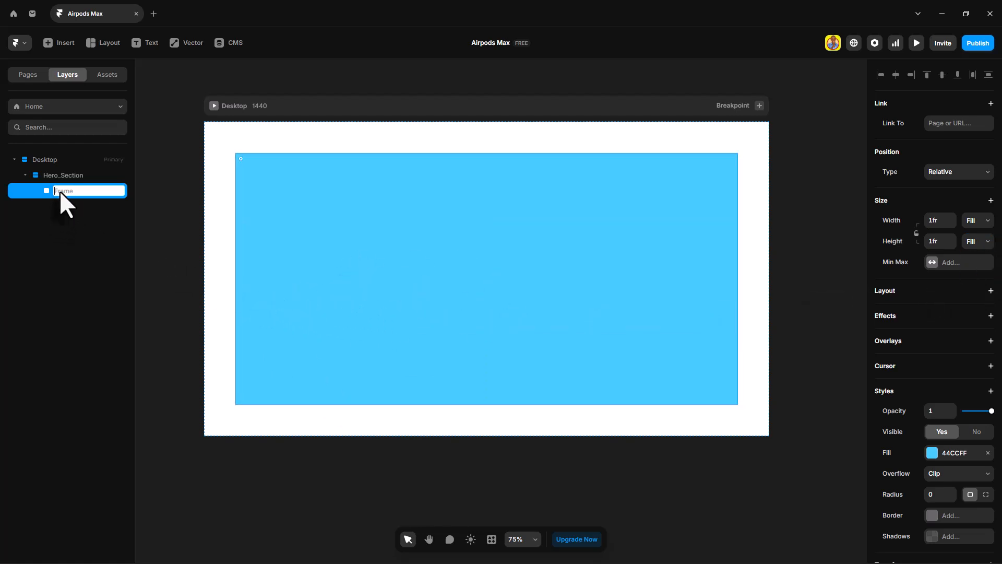
{"action": "type", "text": "Content Wraper"}
{"action": "key", "text": "Return"}
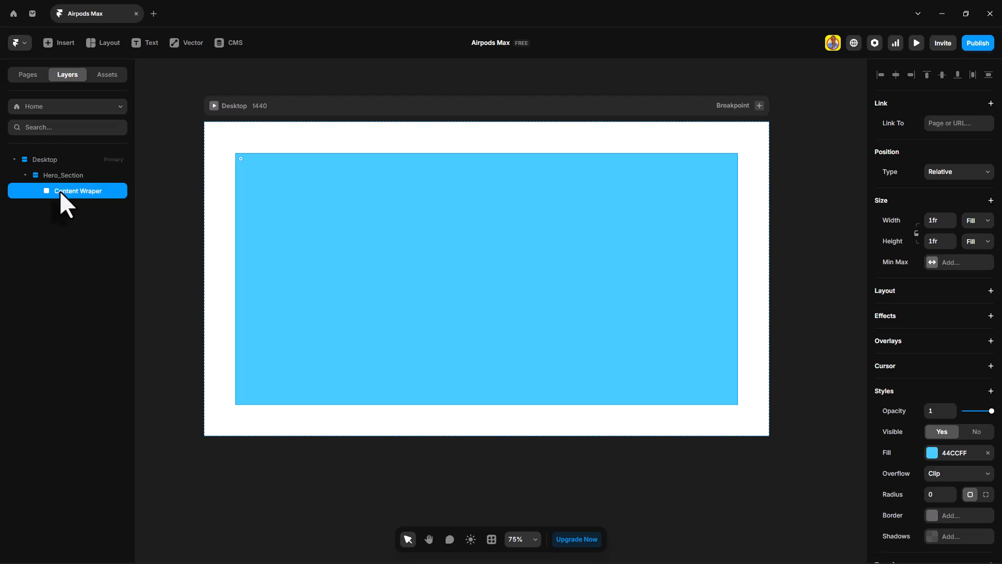
{"action": "left_click", "coordinate": [991, 291]}
{"action": "left_click", "coordinate": [978, 332]}
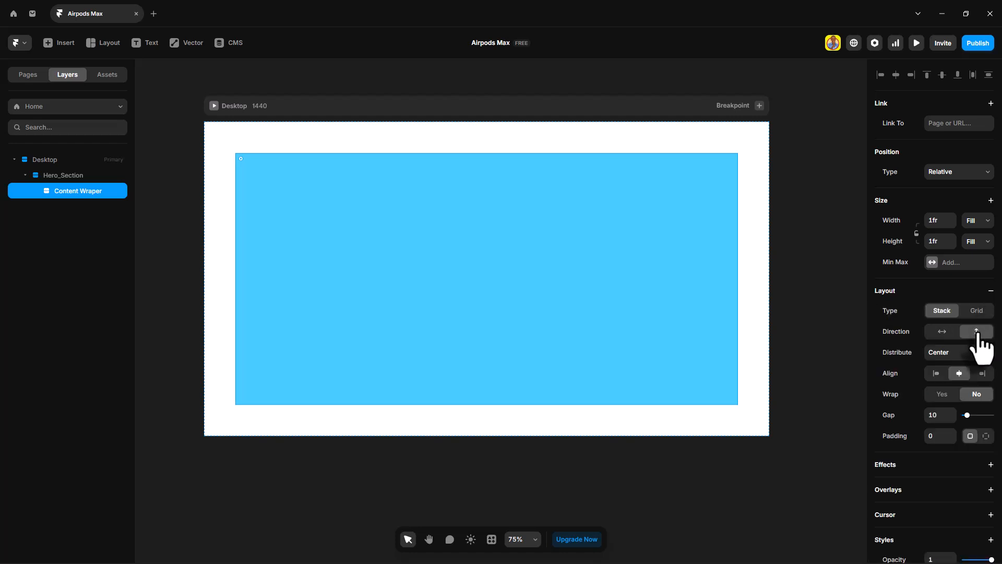
Step: Remove Content Wraper's fill and add an accessibility tag of div to it
{"action": "scroll", "coordinate": [955, 443], "scroll_direction": "down", "scroll_amount": 4}
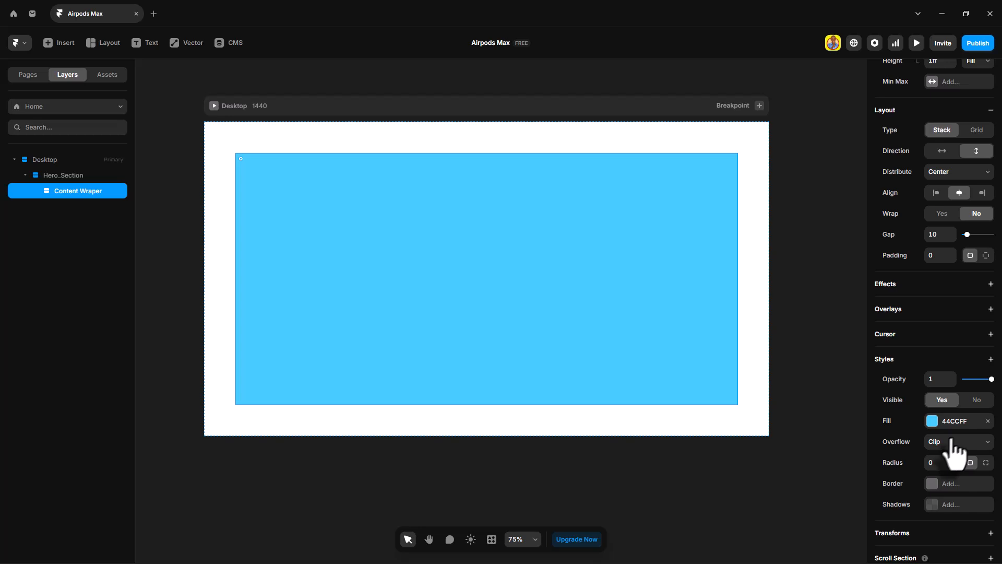
{"action": "left_click", "coordinate": [988, 412]}
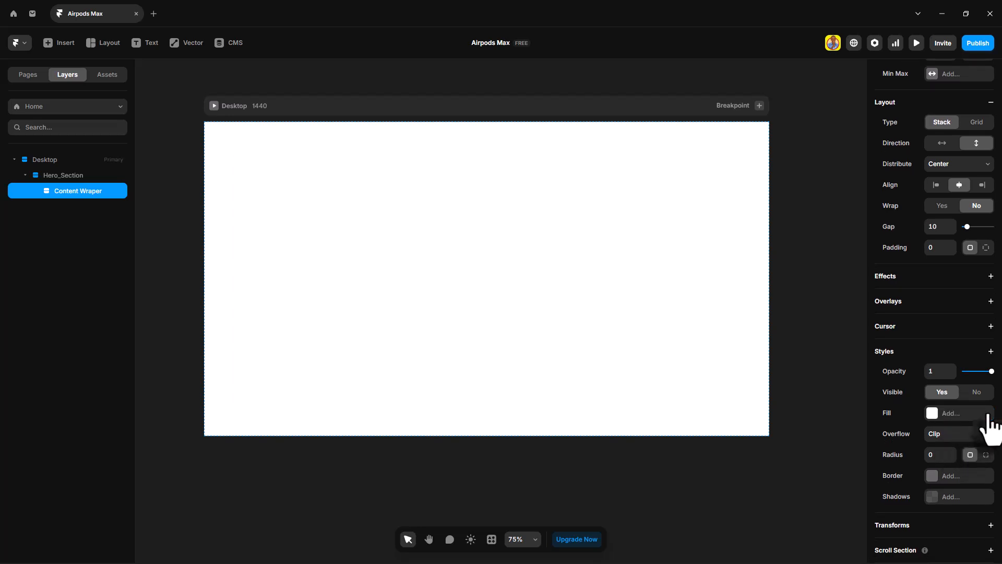
{"action": "scroll", "coordinate": [961, 512], "scroll_direction": "down", "scroll_amount": 2}
{"action": "left_click", "coordinate": [969, 492]}
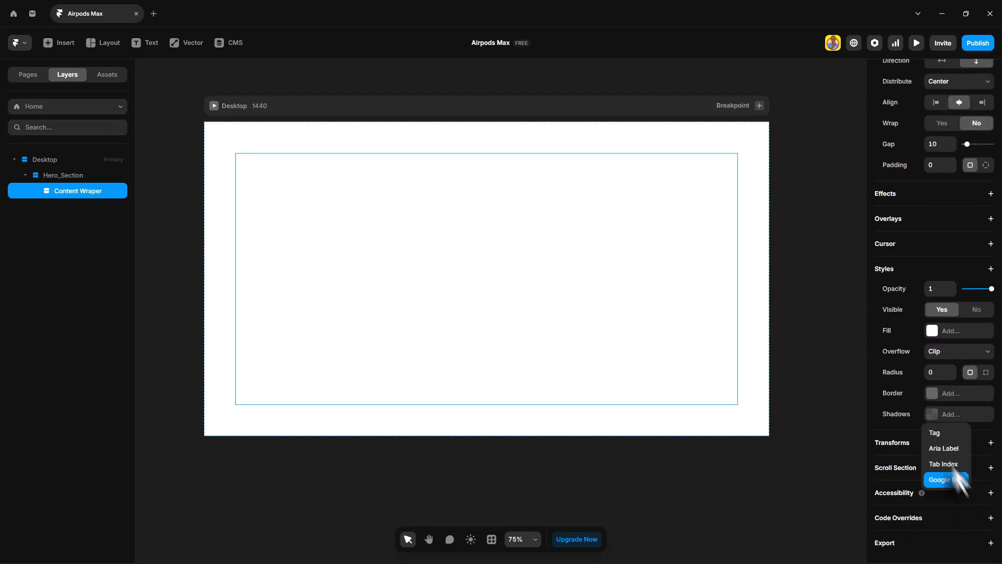
{"action": "left_click", "coordinate": [940, 433]}
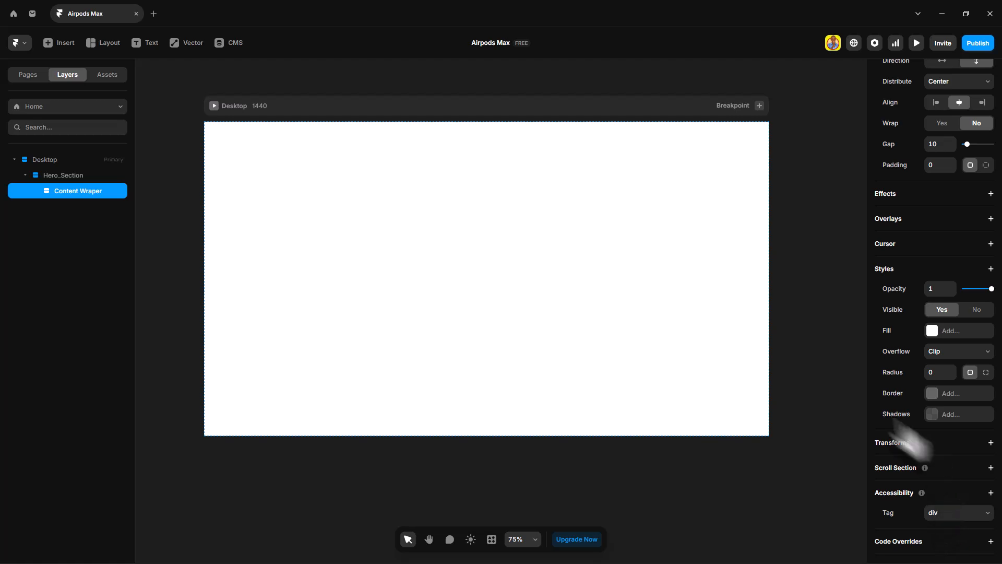
{"action": "scroll", "coordinate": [627, 344], "scroll_direction": "up", "scroll_amount": 4}
{"action": "scroll", "coordinate": [613, 342], "scroll_direction": "down", "scroll_amount": 4}
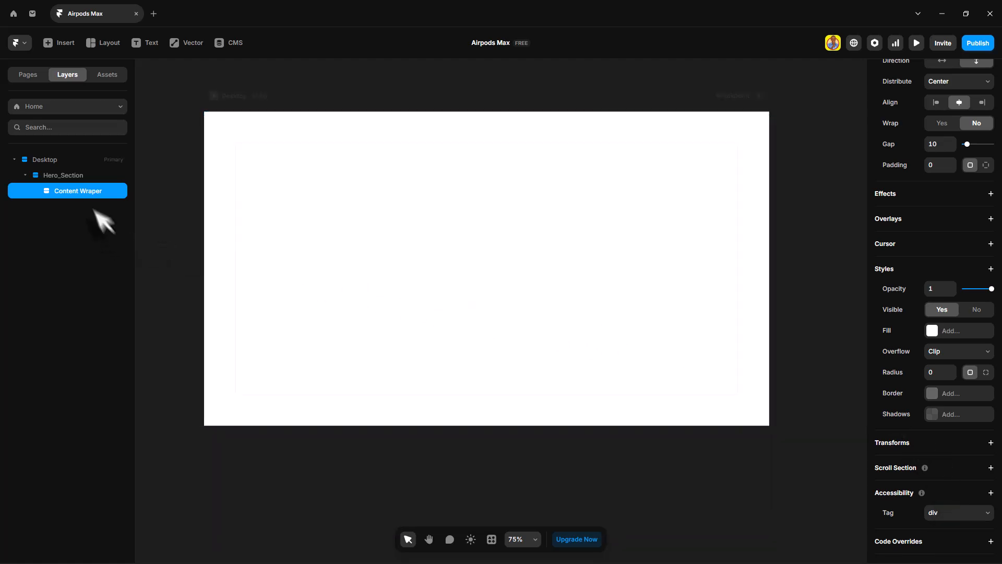
Step: Give Hero_Section a radial gradient fill running from the midnight1 color style at the center to midnight2 at the outer edge
{"action": "left_click", "coordinate": [62, 175]}
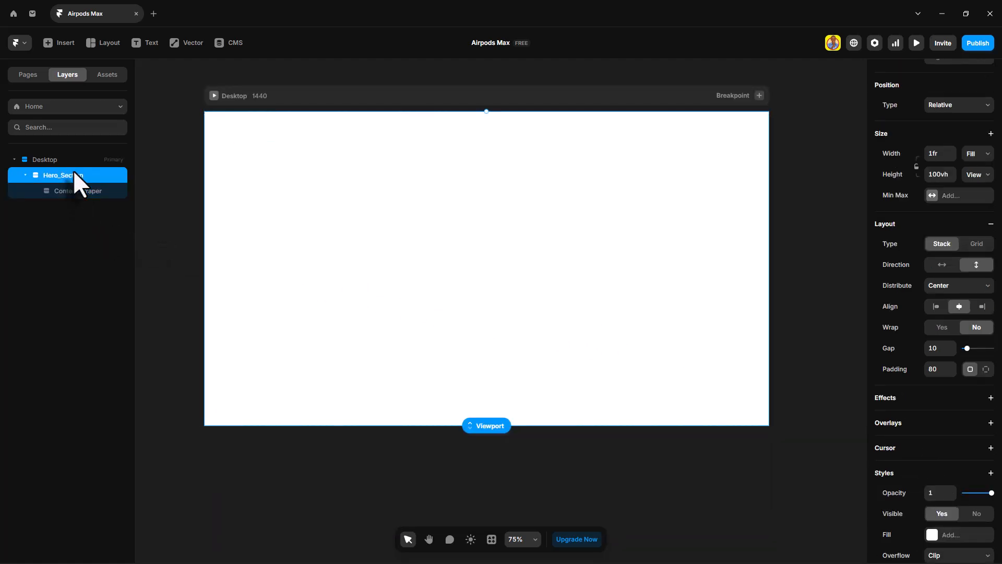
{"action": "scroll", "coordinate": [958, 441], "scroll_direction": "down", "scroll_amount": 3}
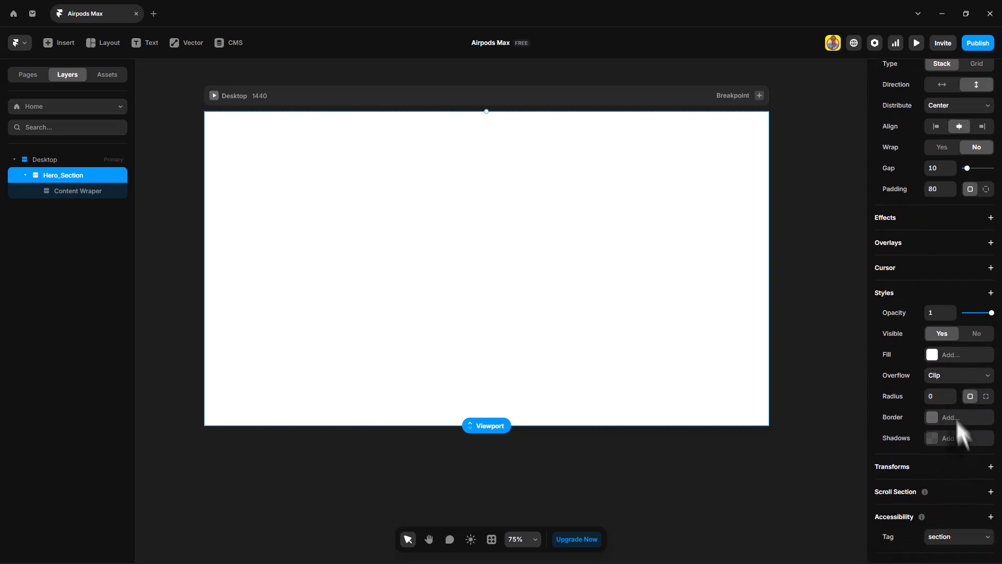
{"action": "left_click", "coordinate": [954, 355]}
{"action": "left_click", "coordinate": [791, 247]}
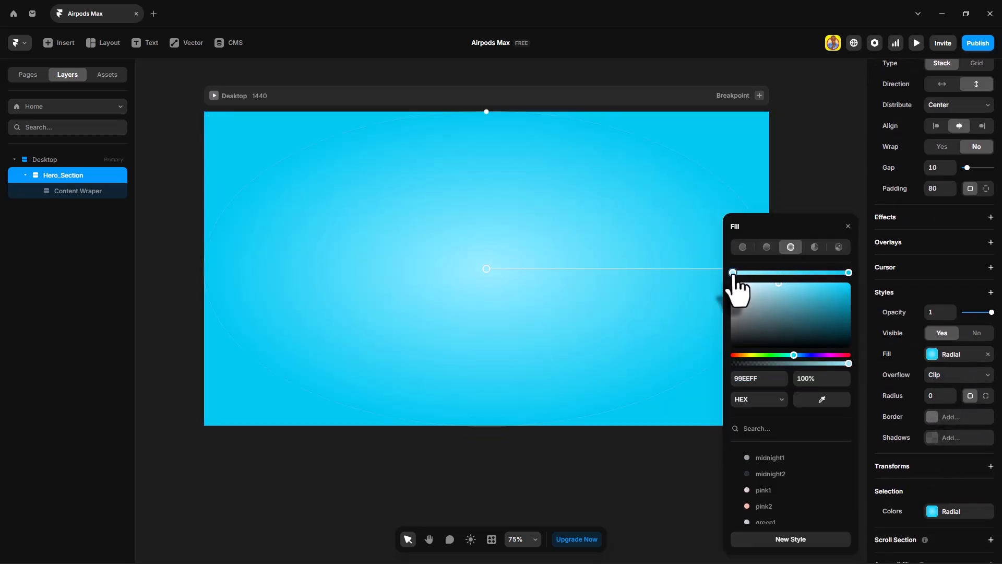
{"action": "left_click", "coordinate": [781, 459]}
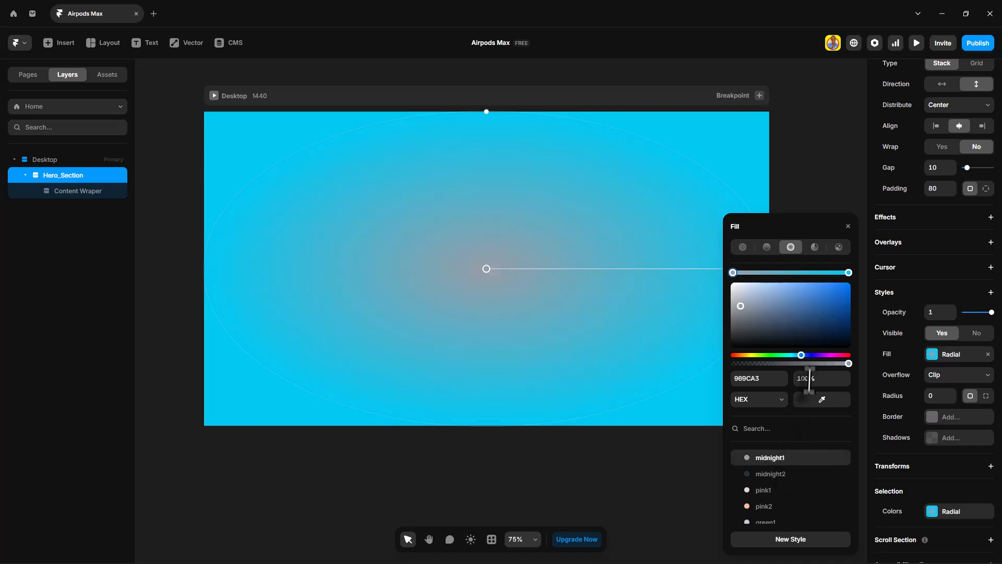
{"action": "left_click", "coordinate": [848, 272]}
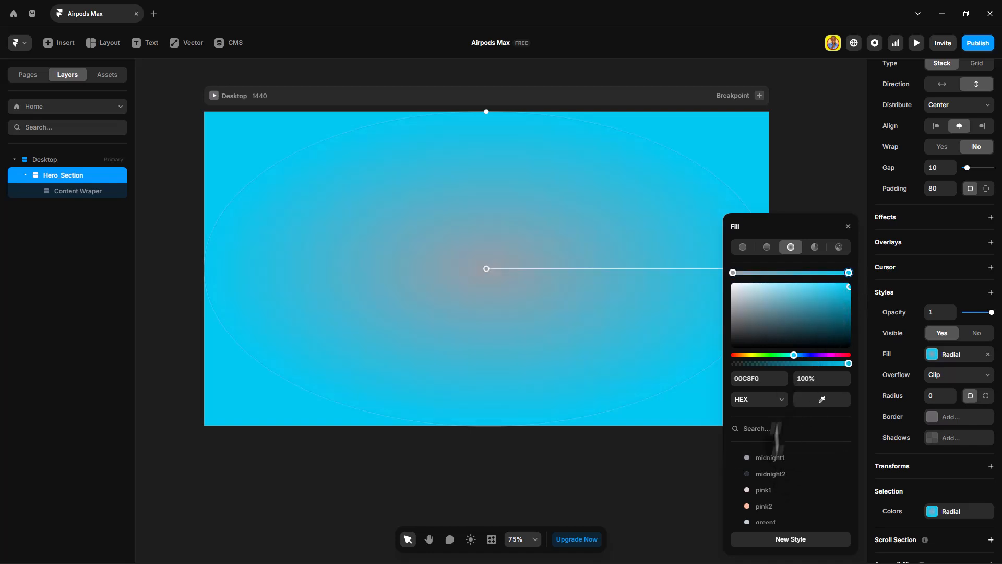
{"action": "left_click", "coordinate": [775, 474]}
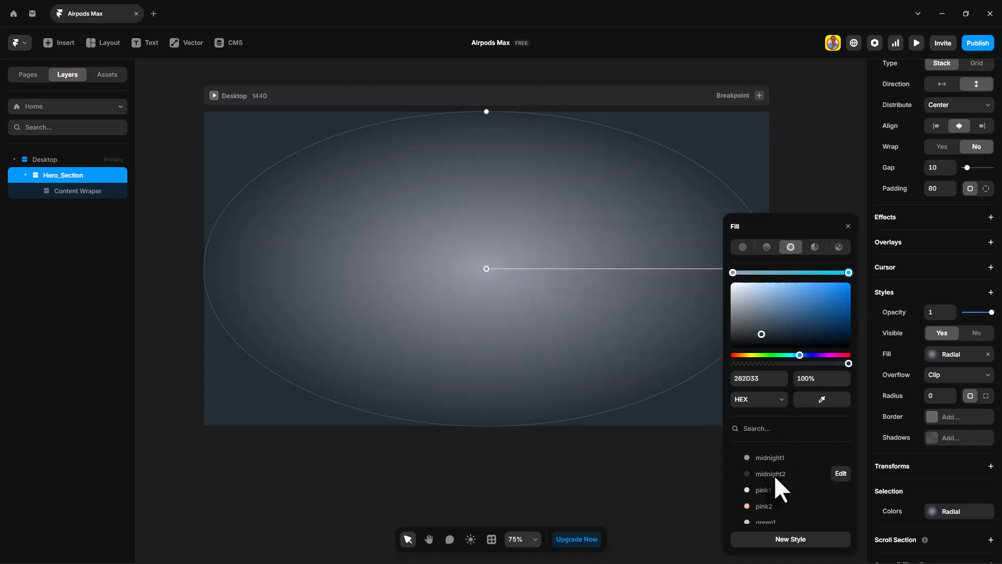
{"action": "left_click", "coordinate": [848, 227]}
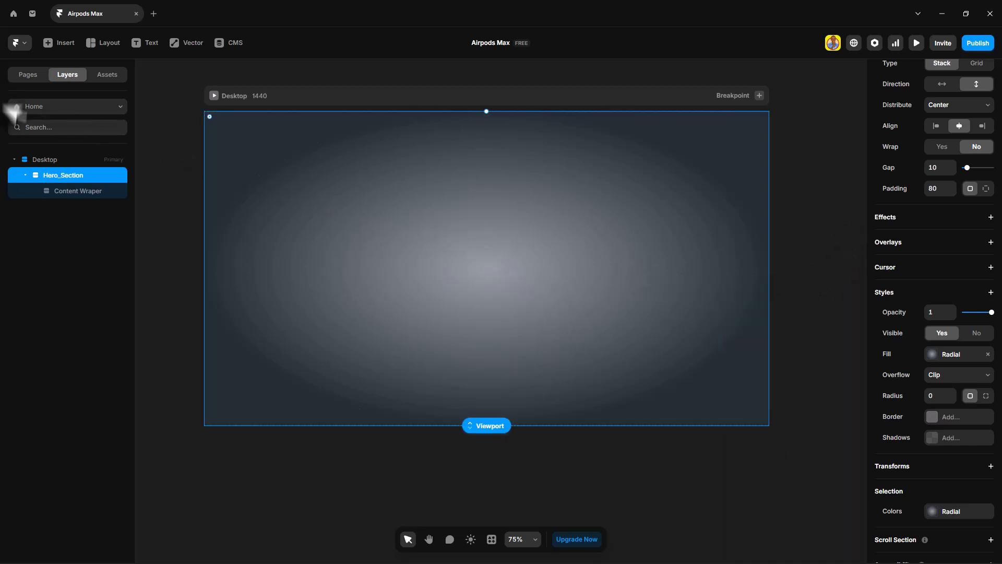
Step: Add a text layer reading "AIPODS MAX" inside Content Wraper
{"action": "left_click", "coordinate": [81, 189]}
{"action": "key", "text": "t"}
{"action": "left_click", "coordinate": [405, 209]}
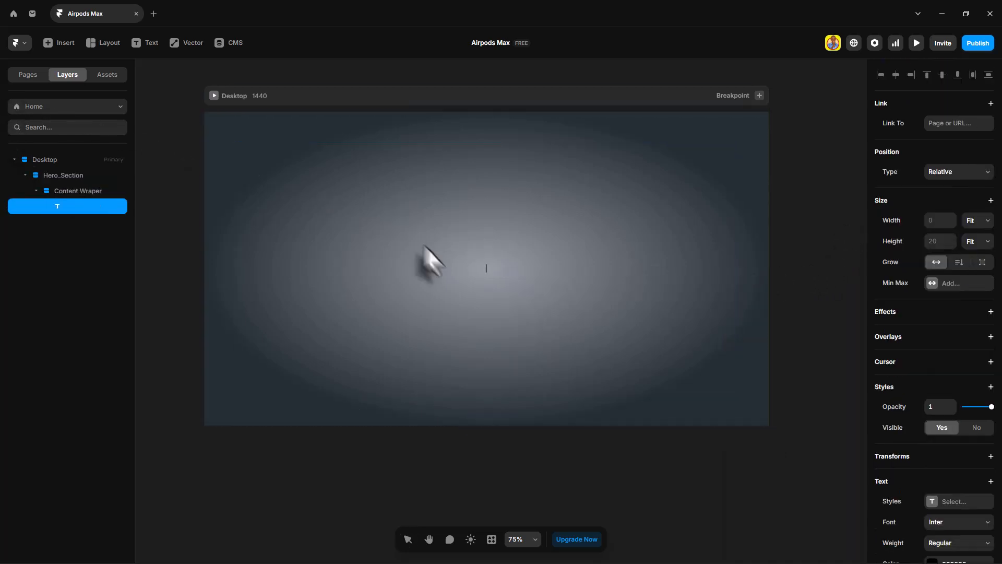
{"action": "type", "text": "AIPODS MAX"}
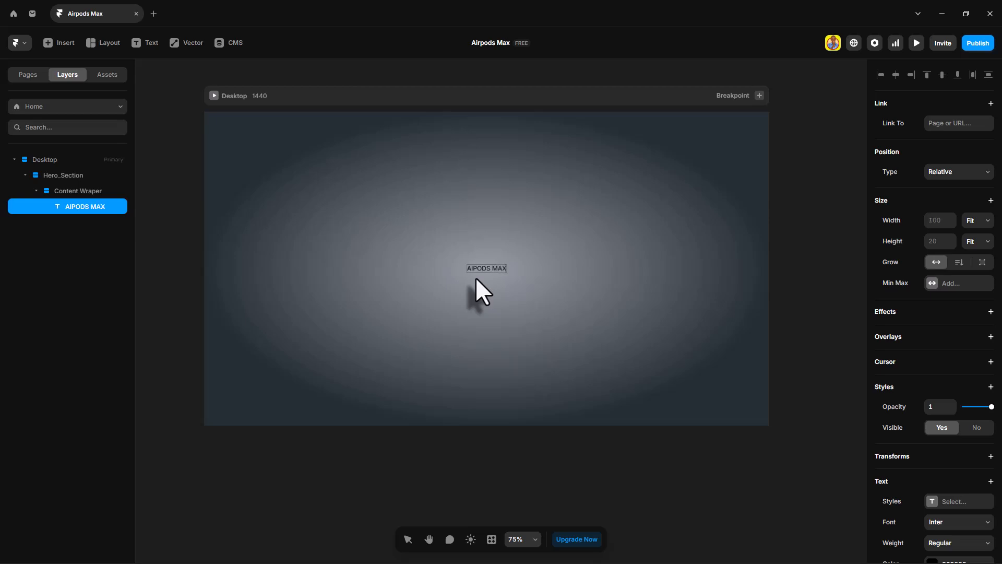
{"action": "key", "text": "Escape"}
Step: Apply the Heading 1 text style to the AIPODS MAX text and set its color to white, FFFFFF
{"action": "left_click", "coordinate": [489, 265]}
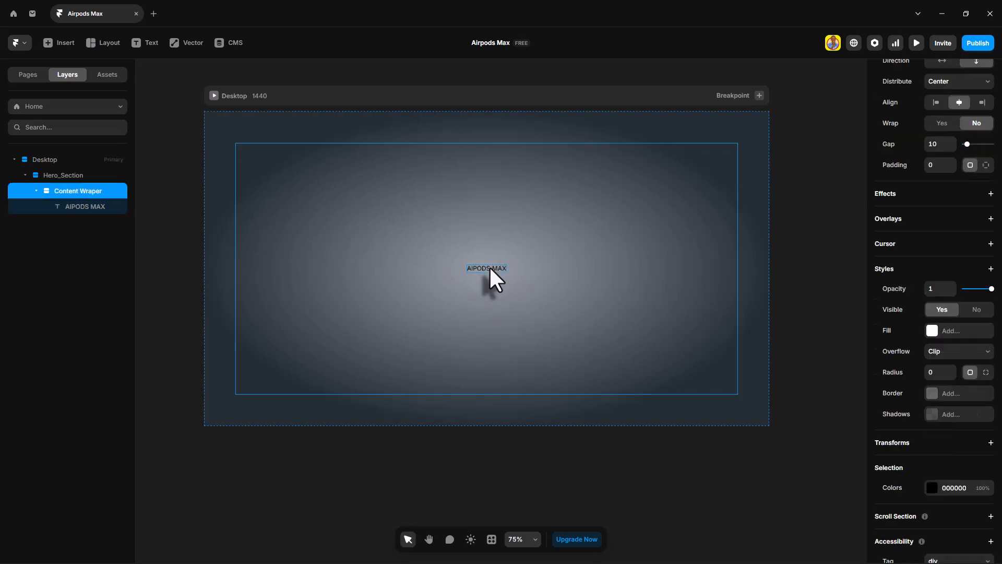
{"action": "left_click", "coordinate": [489, 265]}
{"action": "scroll", "coordinate": [942, 369], "scroll_direction": "down", "scroll_amount": 4}
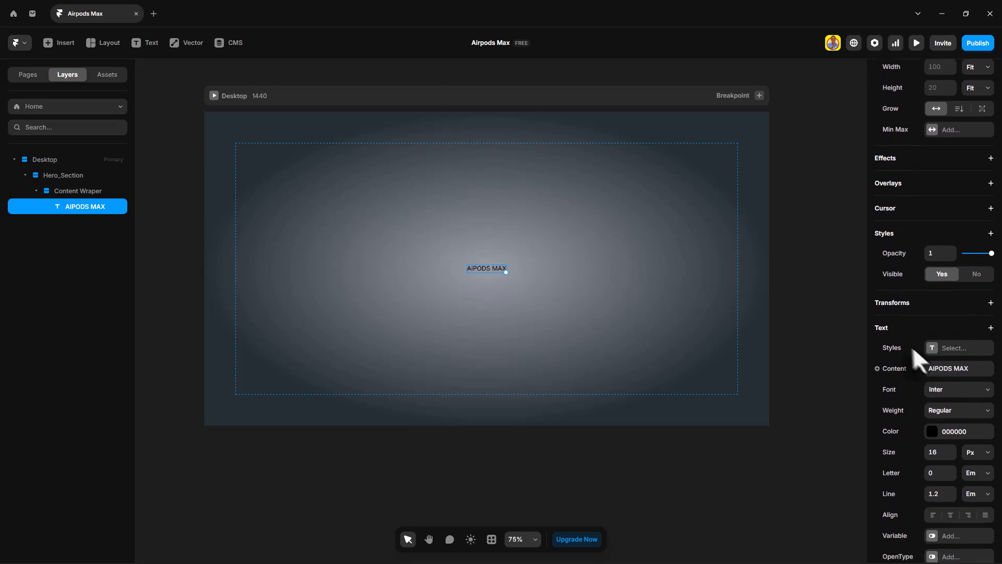
{"action": "left_click", "coordinate": [957, 348]}
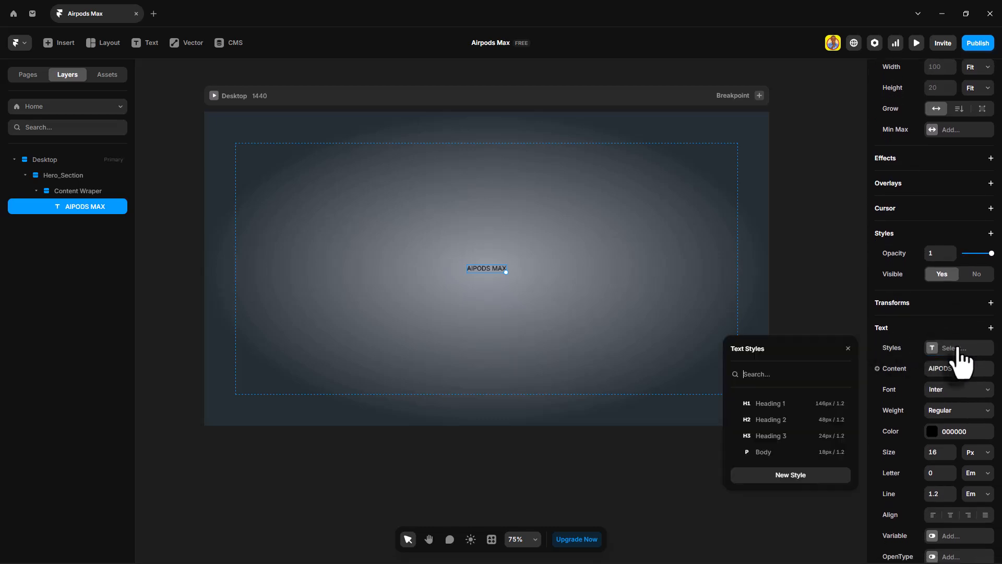
{"action": "left_click", "coordinate": [774, 403]}
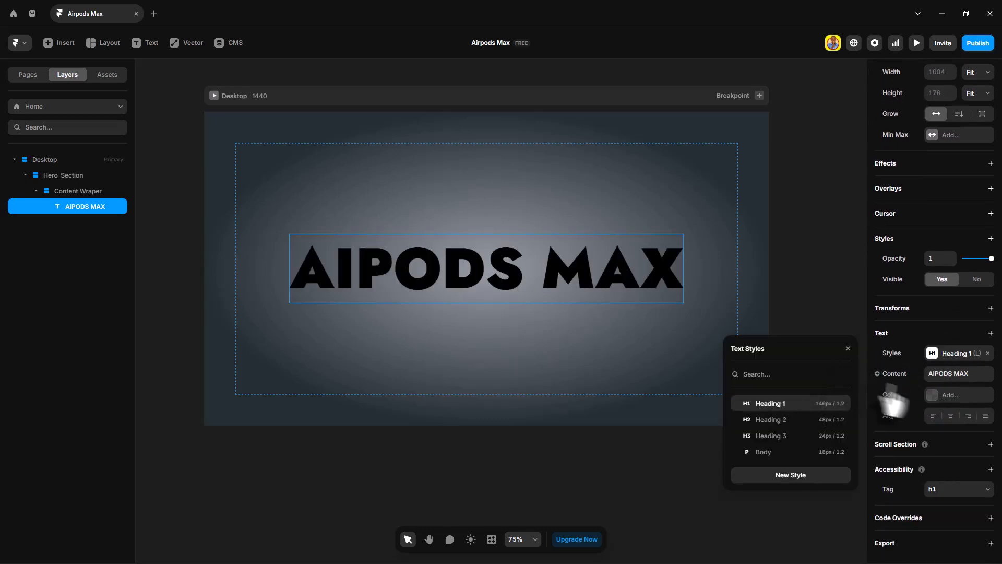
{"action": "left_click", "coordinate": [952, 397]}
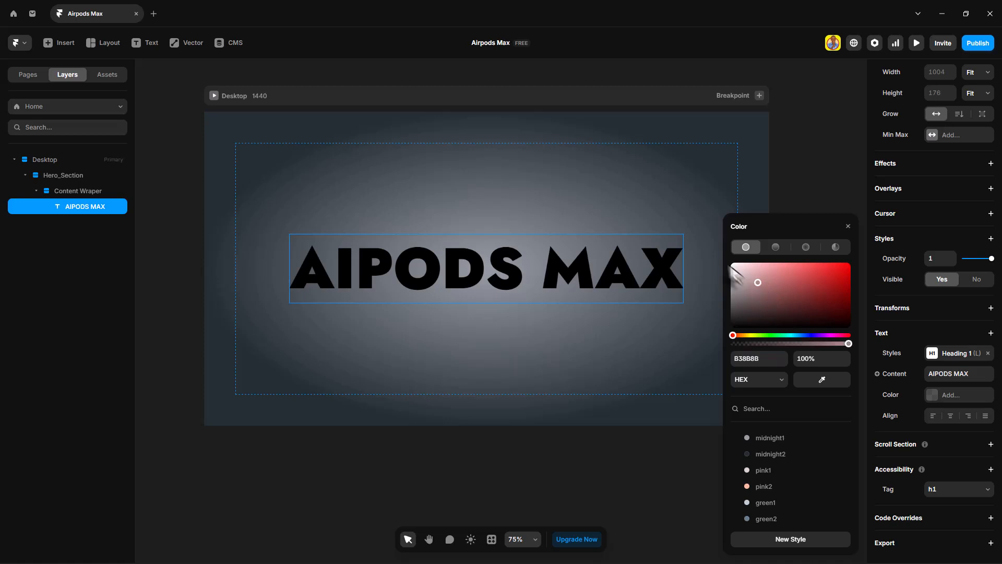
{"action": "left_click_drag", "start_coordinate": [736, 273], "coordinate": [709, 249]}
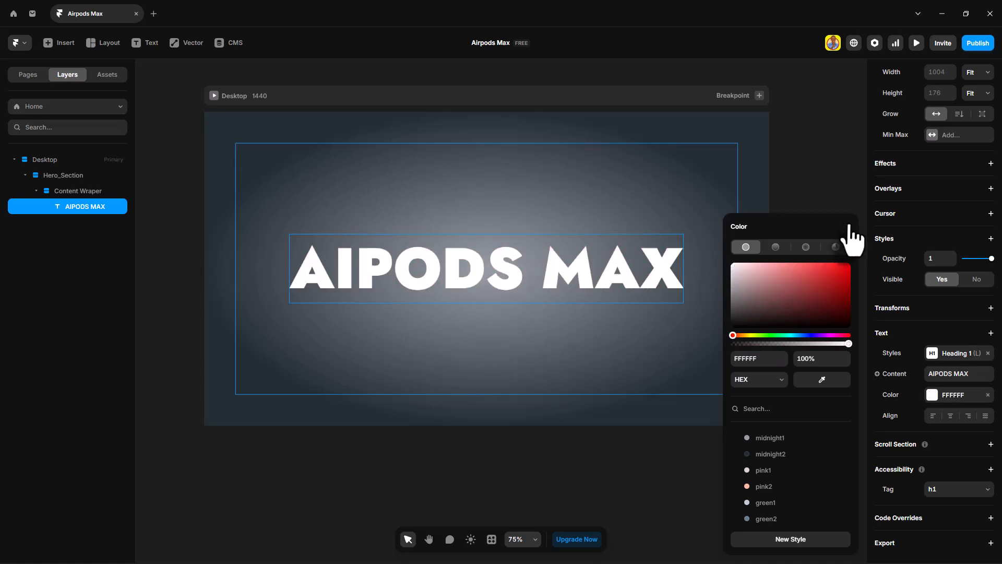
Step: Add a second text layer reading "All the vivid details." below the AIPODS MAX heading in Content Wraper
{"action": "left_click", "coordinate": [460, 351]}
{"action": "key", "text": "t"}
{"action": "left_click", "coordinate": [460, 351]}
{"action": "type", "text": "All the vivid details."}
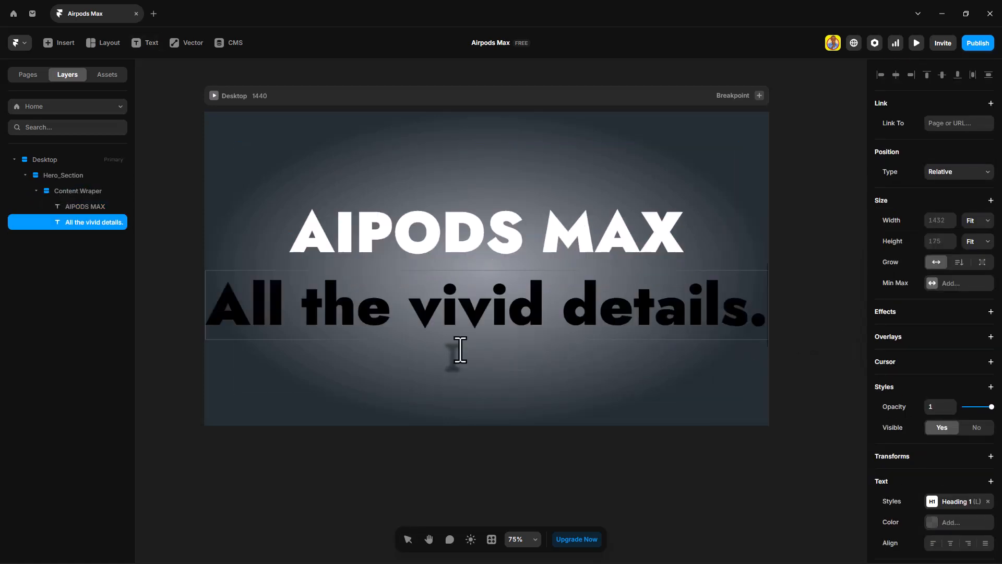
{"action": "triple_click", "coordinate": [469, 324]}
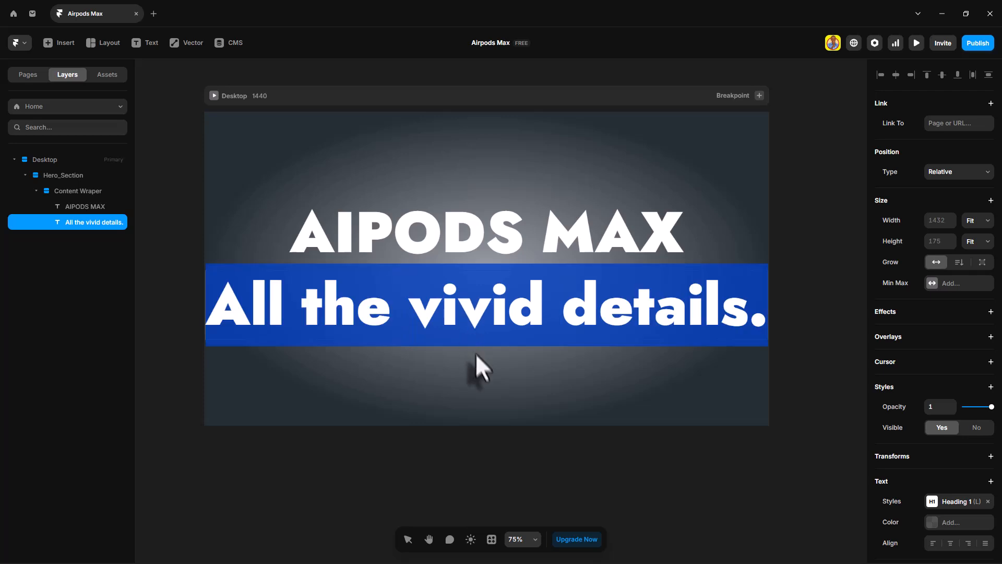
{"action": "key", "text": "Escape"}
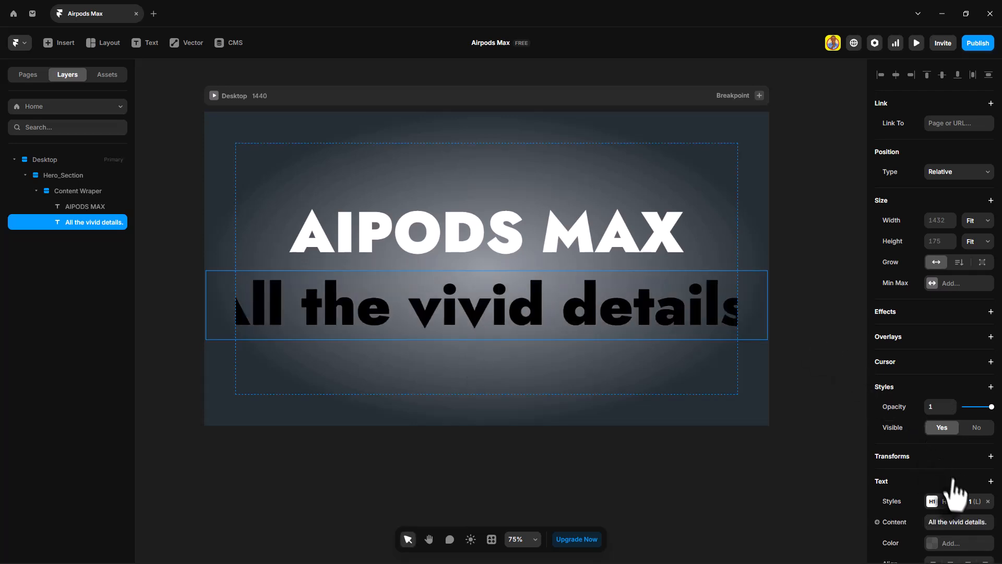
Step: Apply the Heading 2 text style to the "All the vivid details." text and set its color to white, FFFFFF
{"action": "left_click", "coordinate": [960, 503]}
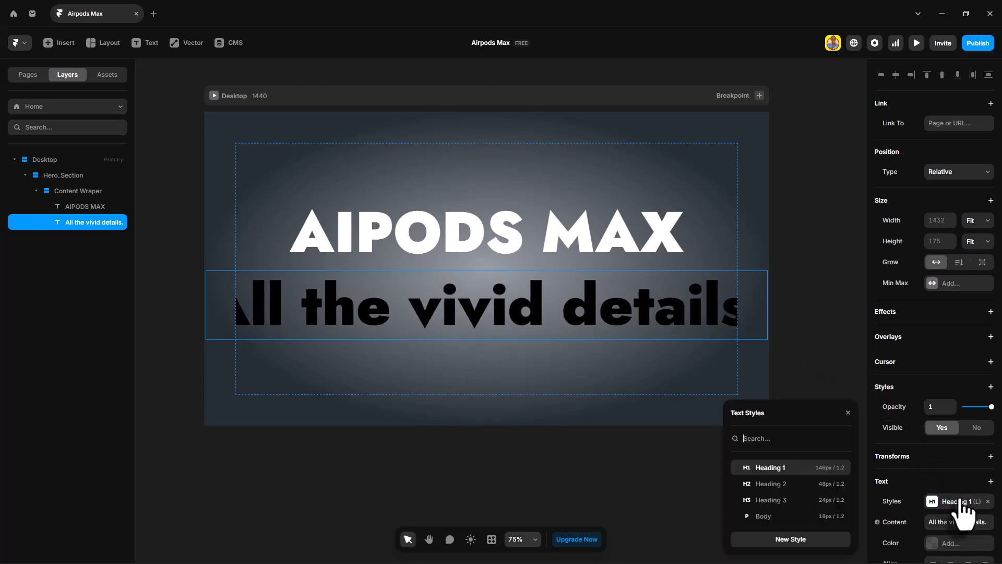
{"action": "left_click", "coordinate": [782, 483]}
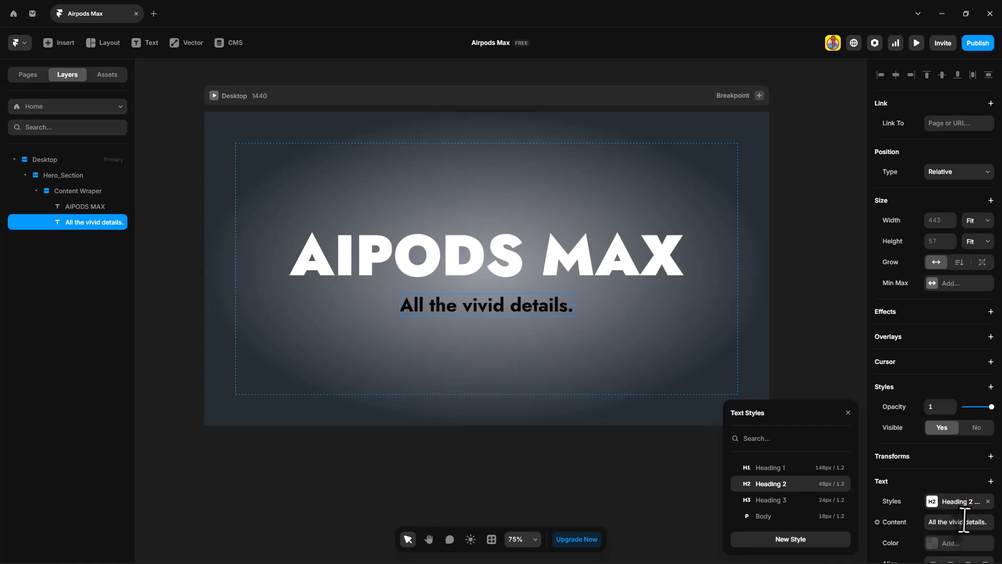
{"action": "scroll", "coordinate": [960, 480], "scroll_direction": "down", "scroll_amount": 3}
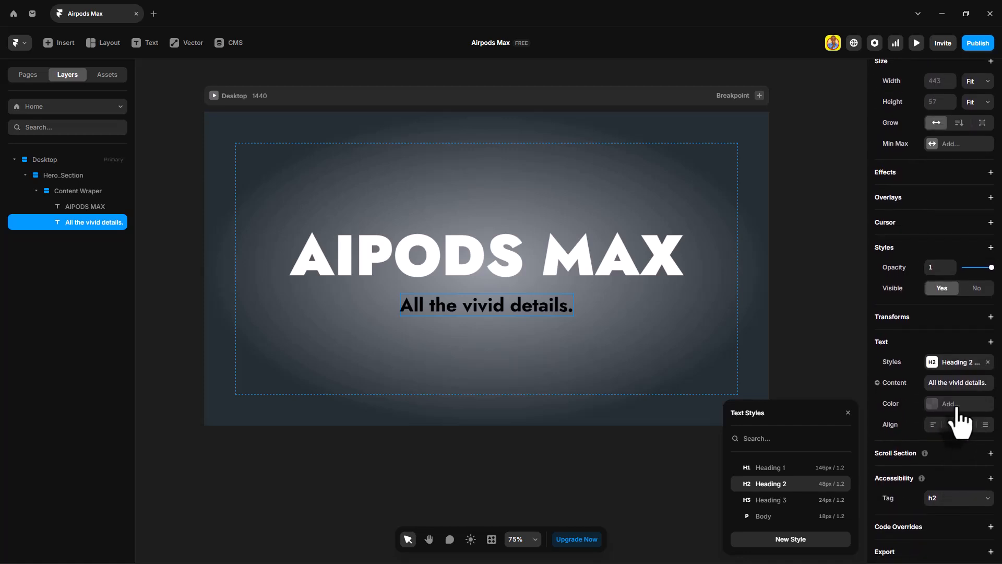
{"action": "left_click", "coordinate": [958, 404]}
{"action": "left_click_drag", "start_coordinate": [773, 318], "coordinate": [703, 269]}
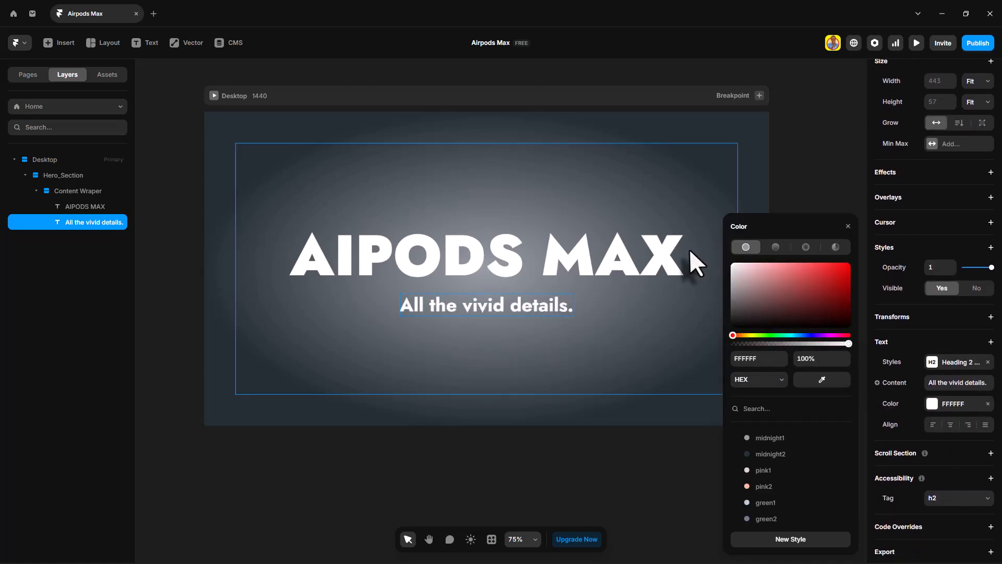
{"action": "left_click", "coordinate": [848, 226]}
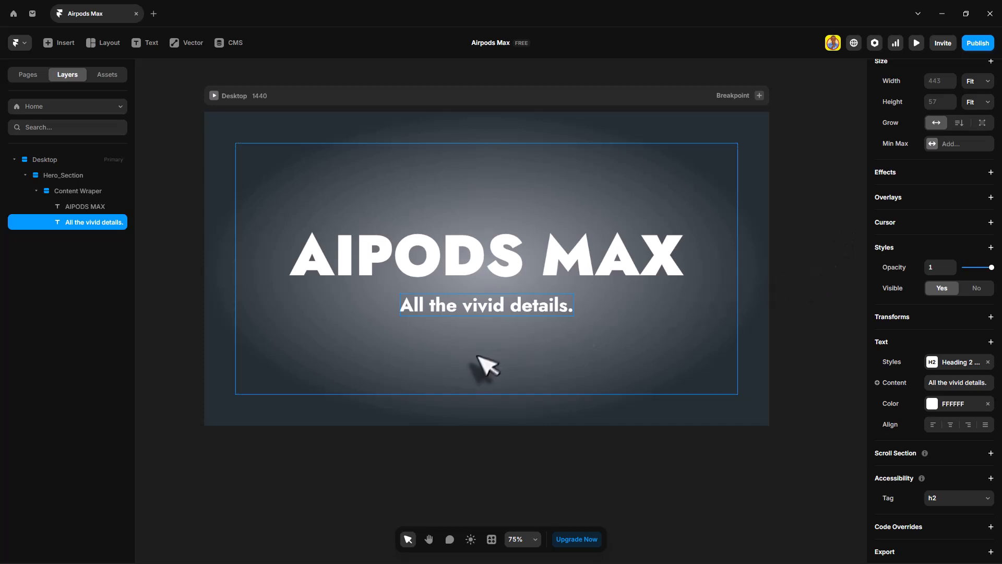
Step: Paste the AirPods Max description paragraph below "All the vivid details." in Content Wraper and set its color to white, FFFFFF
{"action": "key", "text": "ctrl+v"}
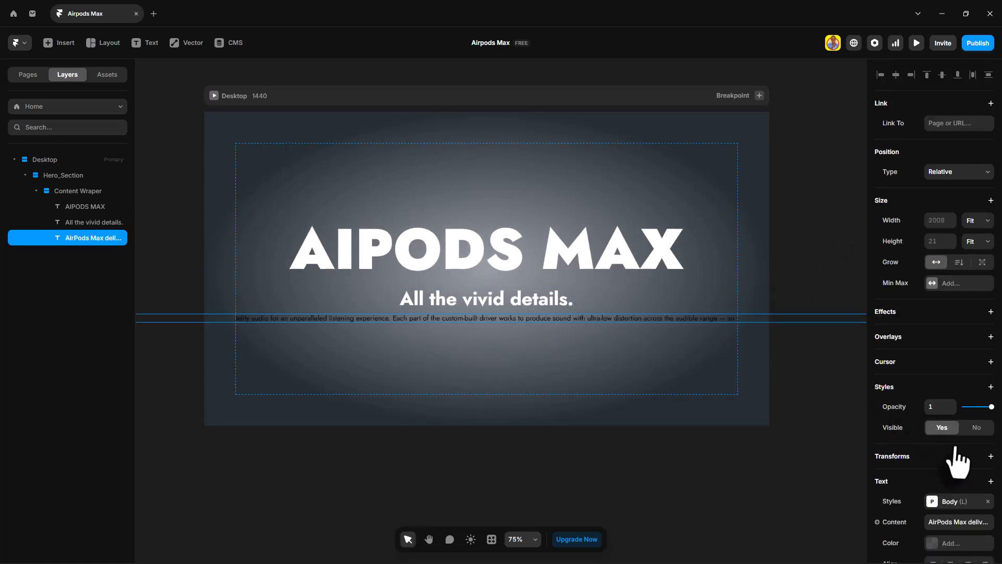
{"action": "scroll", "coordinate": [956, 433], "scroll_direction": "down", "scroll_amount": 3}
{"action": "left_click", "coordinate": [956, 356]}
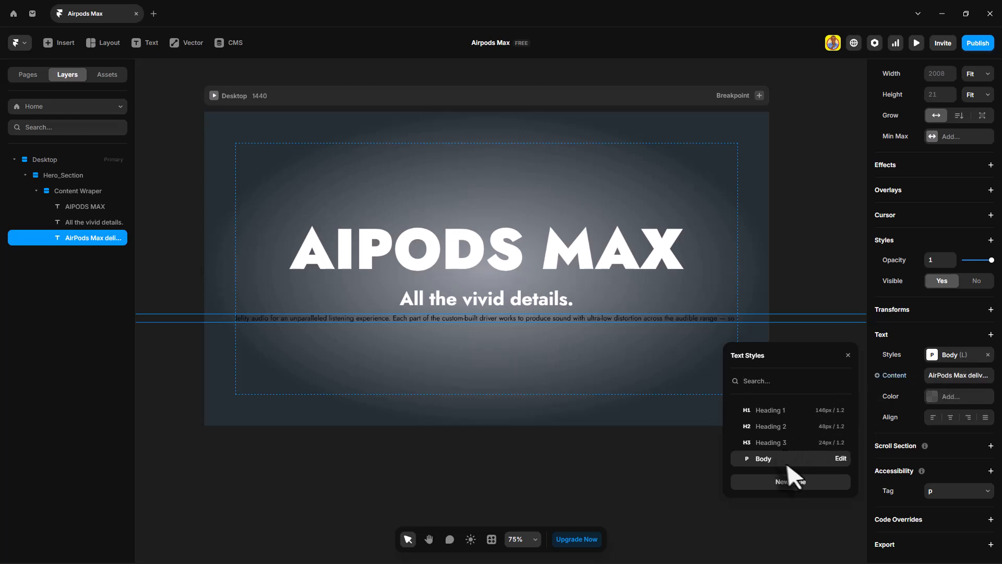
{"action": "left_click", "coordinate": [848, 355]}
{"action": "left_click", "coordinate": [959, 398]}
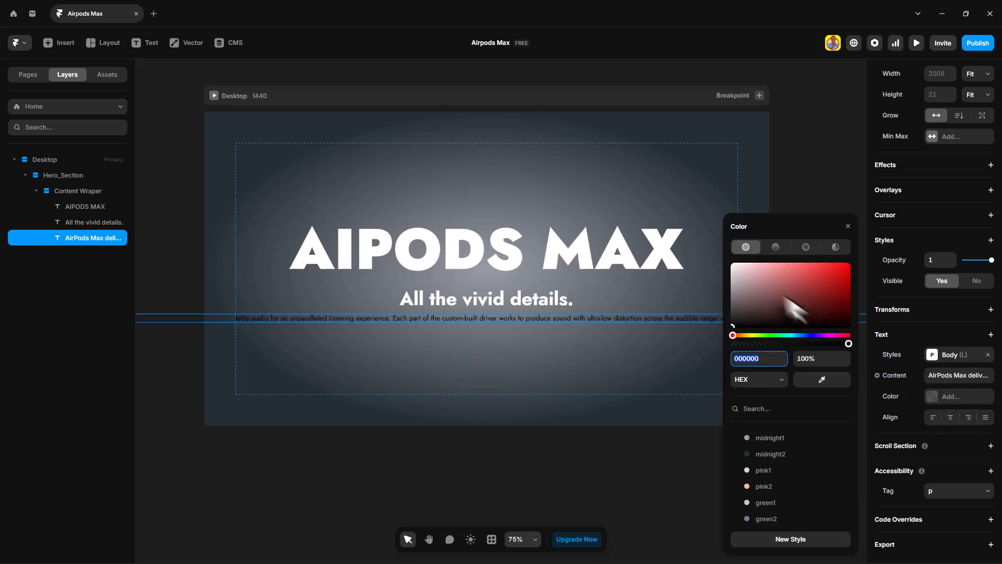
{"action": "left_click_drag", "start_coordinate": [770, 286], "coordinate": [705, 246]}
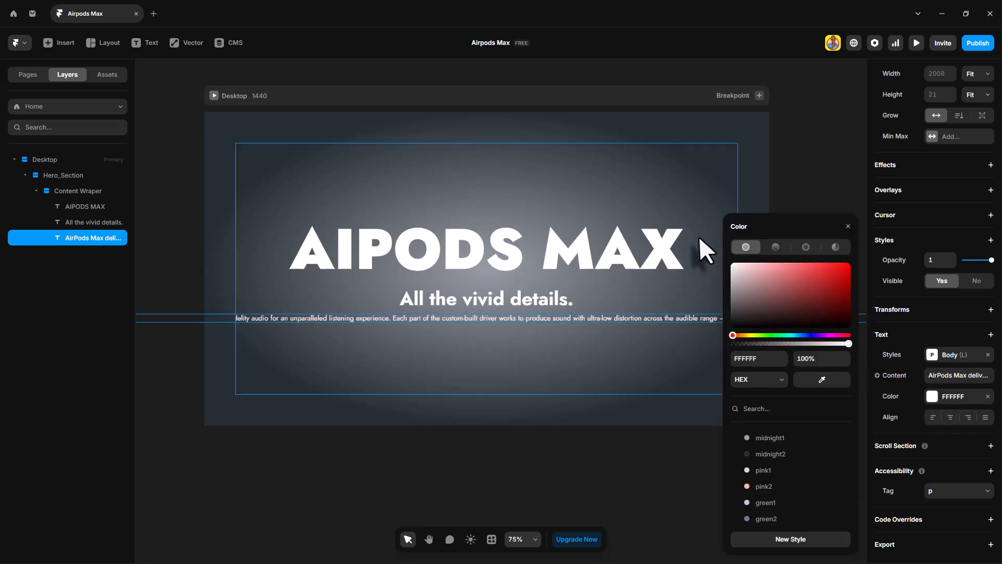
{"action": "left_click", "coordinate": [848, 227]}
Step: Set the description paragraph's width to Fill so it wraps inside Content Wraper
{"action": "scroll", "coordinate": [948, 246], "scroll_direction": "up", "scroll_amount": 3}
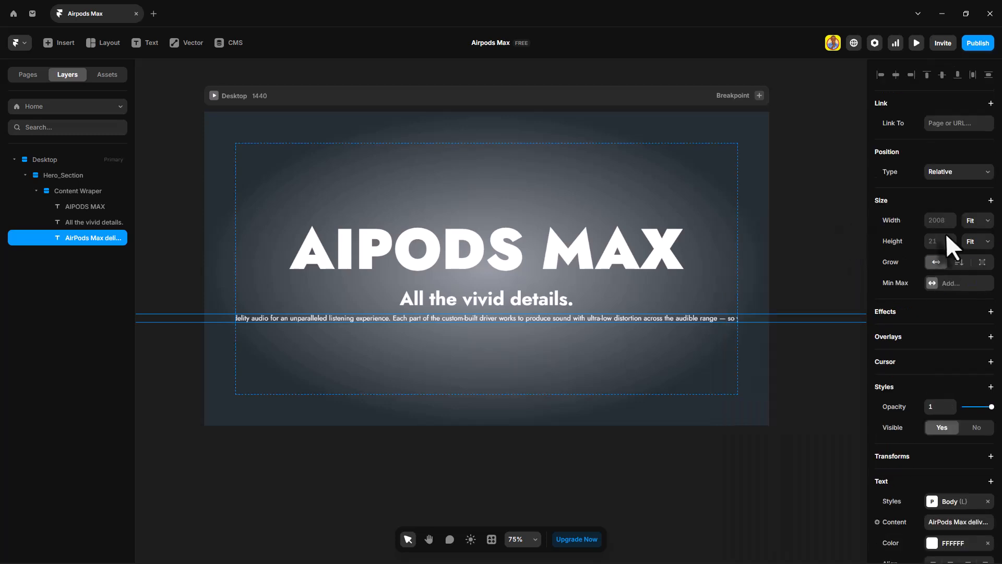
{"action": "left_click", "coordinate": [975, 227]}
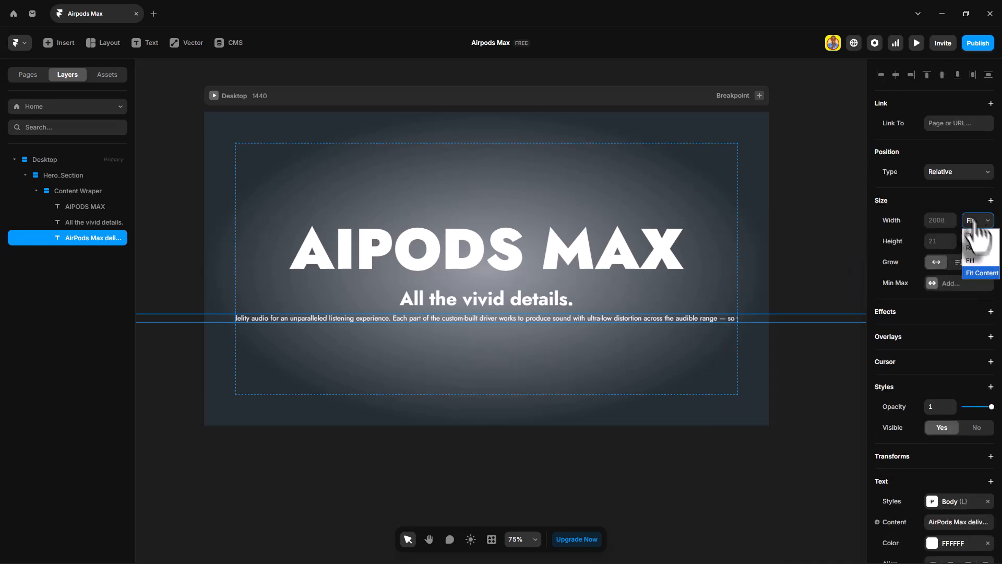
{"action": "left_click", "coordinate": [977, 261]}
Step: Group the "All the vivid details." heading and the description paragraph into a stack
{"action": "left_click", "coordinate": [521, 292]}
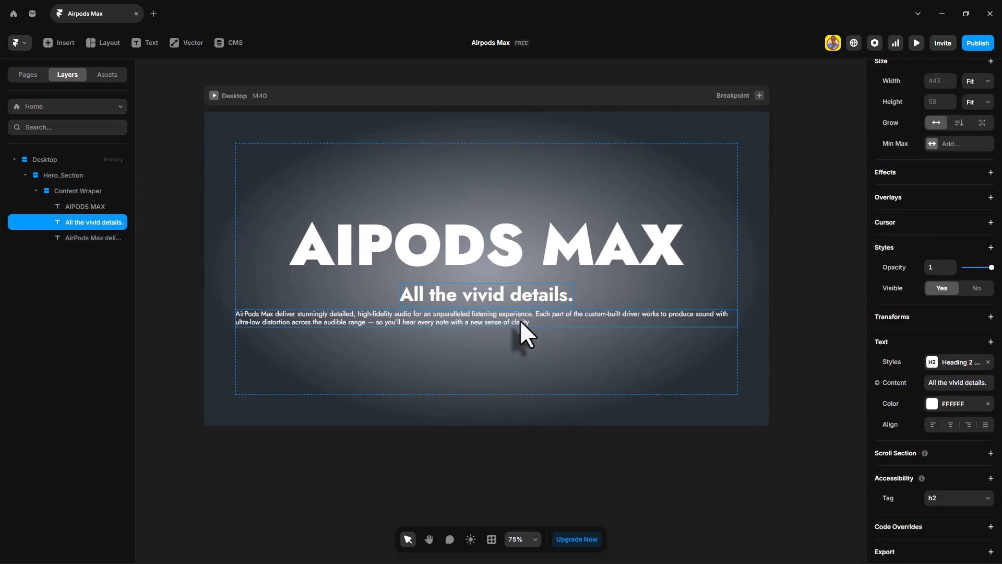
{"action": "left_click", "coordinate": [520, 320], "text": "shift"}
{"action": "key", "text": "ctrl+alt+Return"}
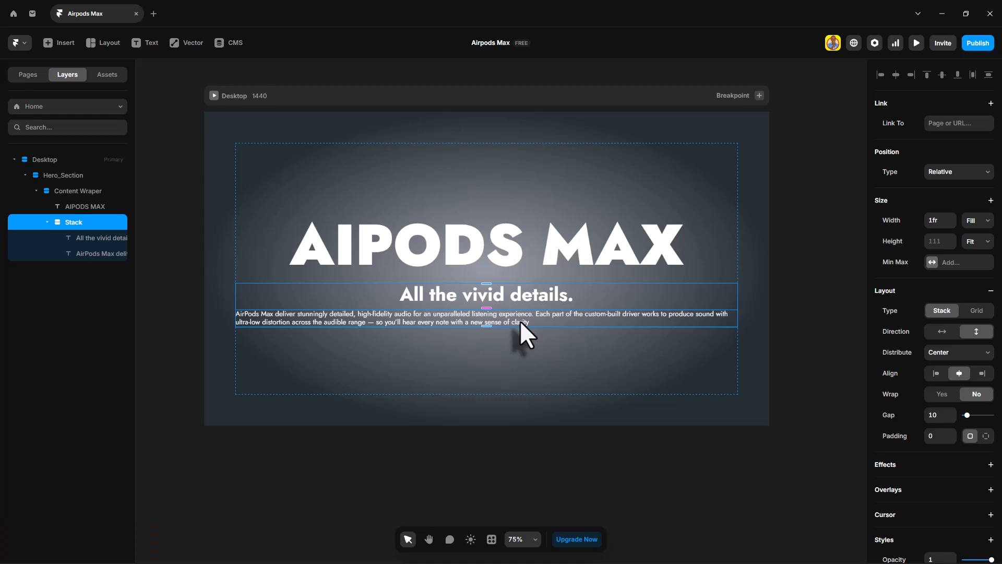
Step: Set the new stack's width to Fit Content and add a relative maximum width of 35%
{"action": "left_click", "coordinate": [982, 220]}
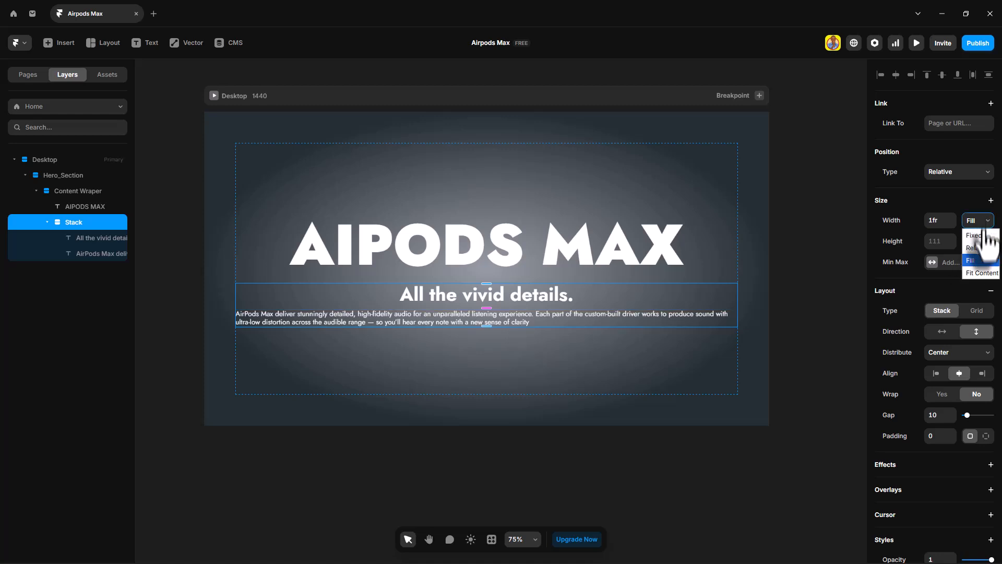
{"action": "left_click", "coordinate": [984, 273]}
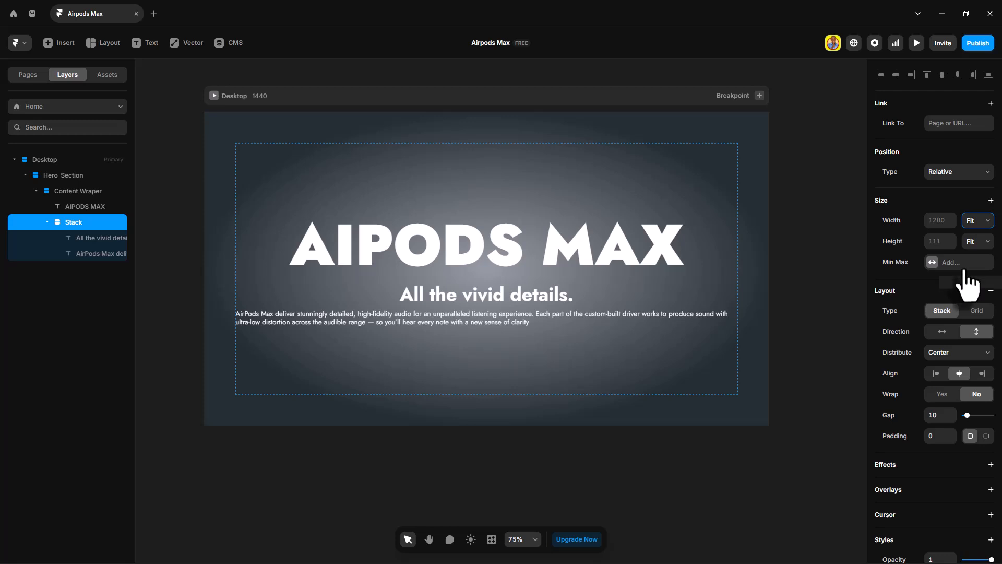
{"action": "left_click", "coordinate": [949, 262]}
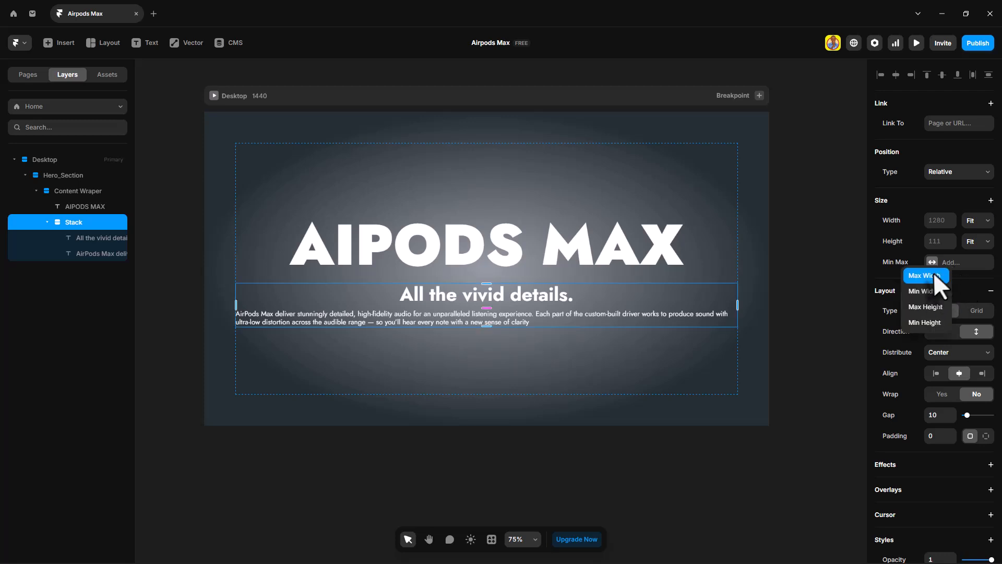
{"action": "left_click", "coordinate": [933, 275]}
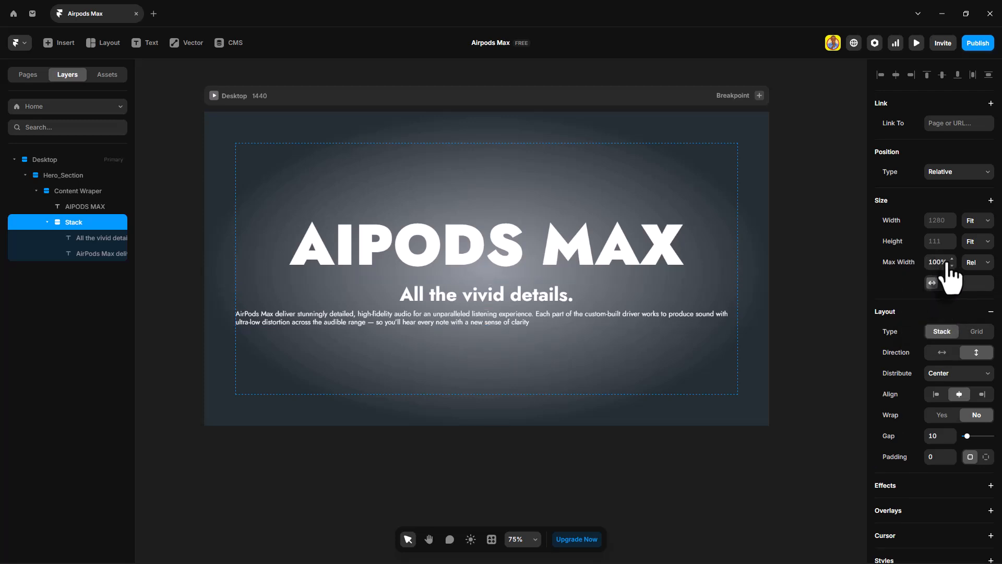
{"action": "left_click", "coordinate": [947, 262]}
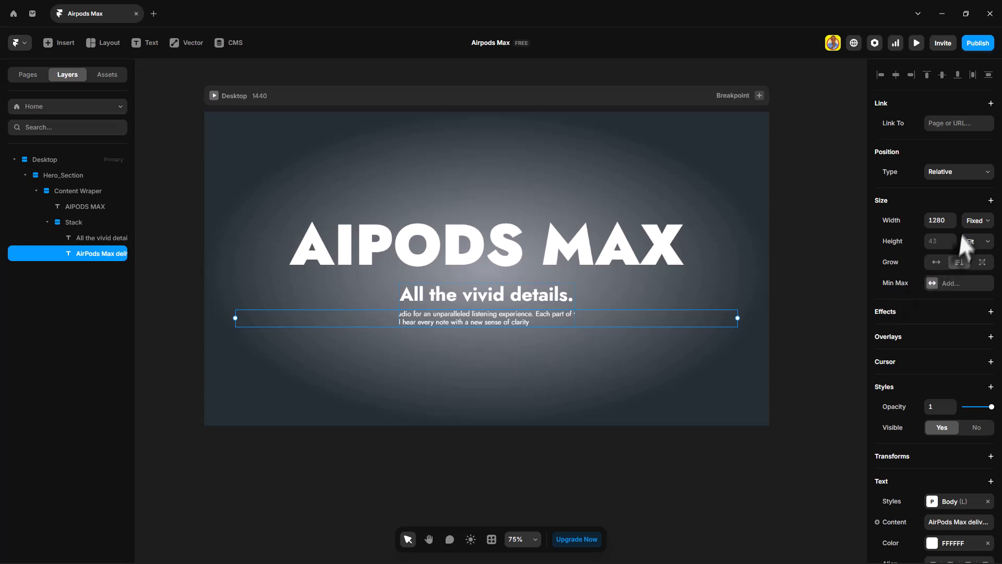
Step: Set the description paragraph's width to Fill within the stack
{"action": "left_click", "coordinate": [981, 220]}
{"action": "left_click", "coordinate": [979, 251]}
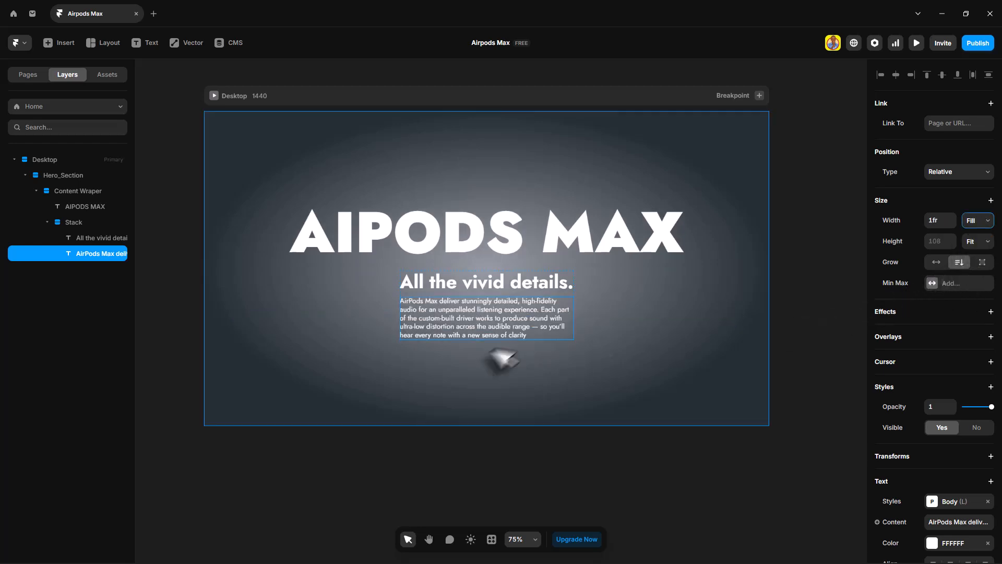
{"action": "left_click", "coordinate": [501, 353]}
Step: Rename the stack holding the heading and description as Text1
{"action": "double_click", "coordinate": [76, 221]}
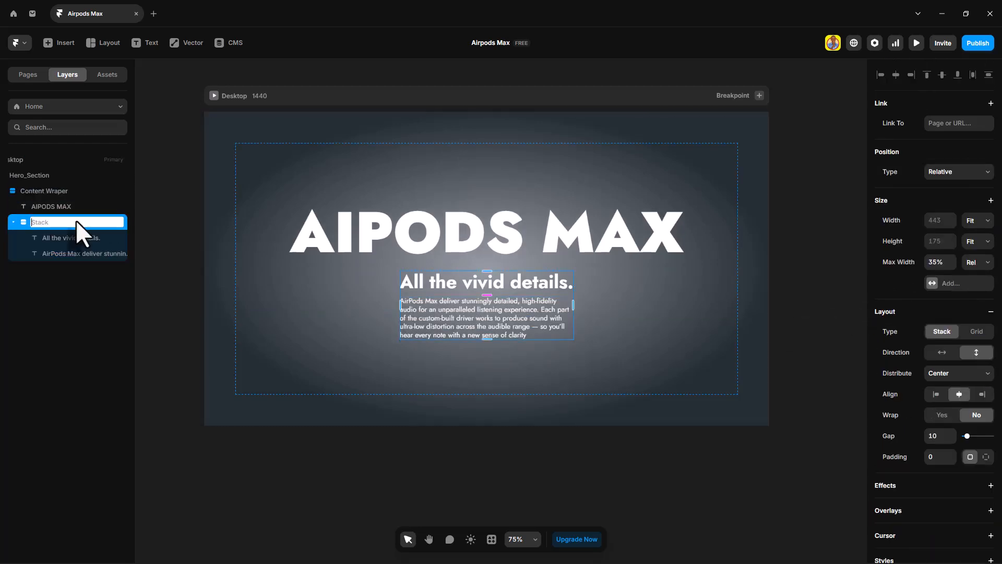
{"action": "type", "text": "Text1"}
{"action": "key", "text": "Return"}
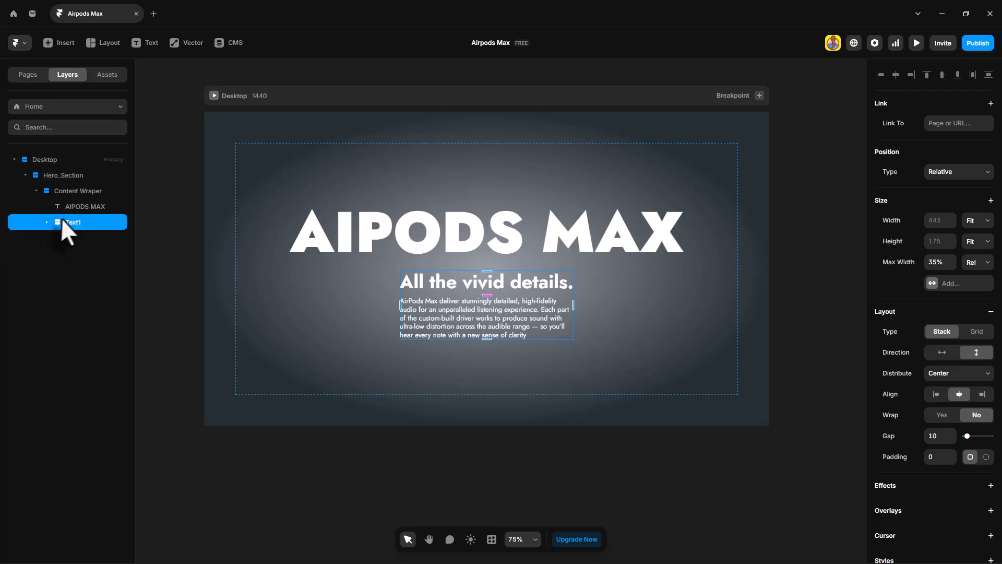
Step: Duplicate the Text1 stack and change the copy's heading to "Personalized Spatial Audio"
{"action": "key", "text": "ctrl+d"}
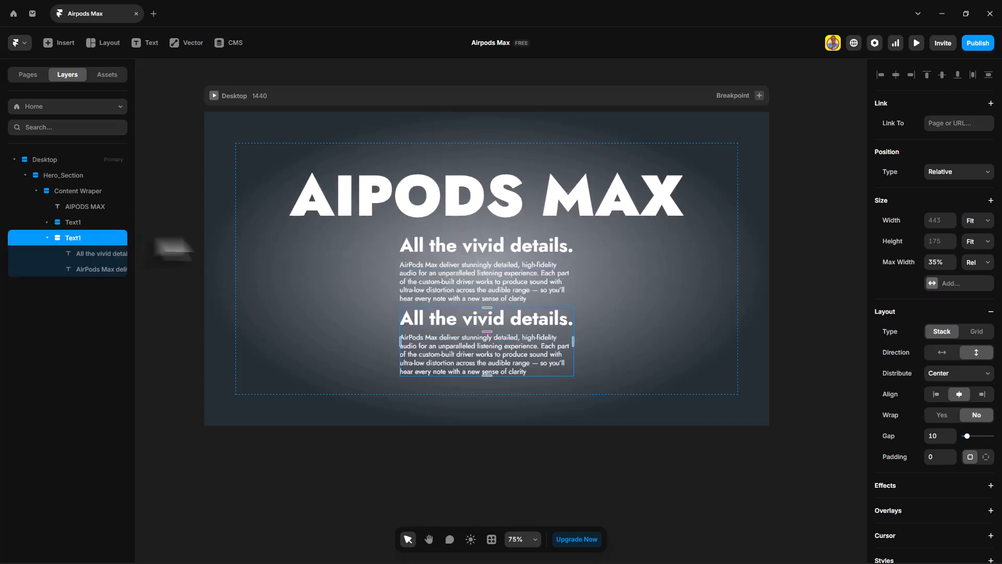
{"action": "left_click", "coordinate": [535, 321]}
{"action": "double_click", "coordinate": [535, 321]}
{"action": "type", "text": "Personalized Spatial Audio"}
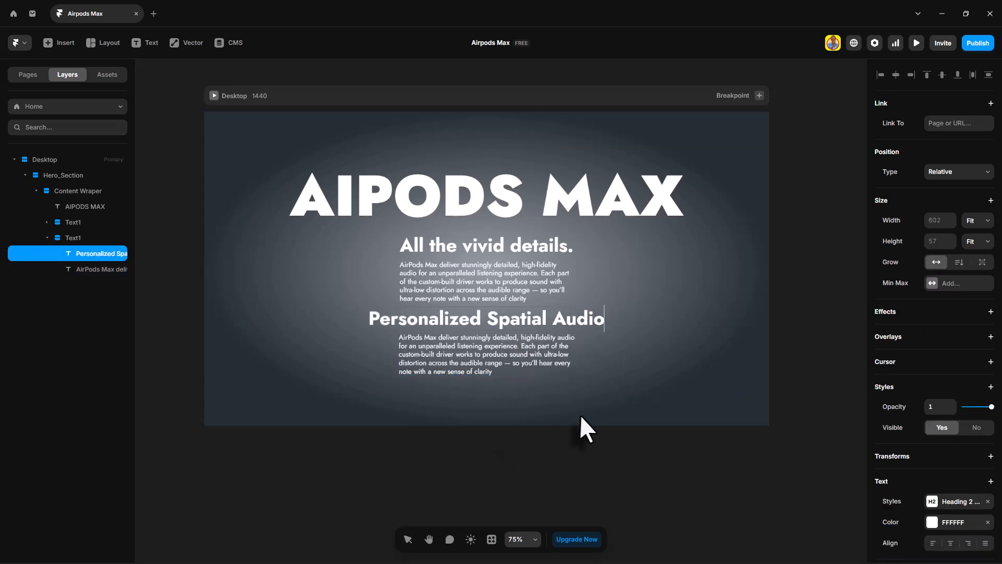
Step: Apply the Heading 3 text style to the "Personalized Spatial Audio" text
{"action": "scroll", "coordinate": [955, 501], "scroll_direction": "down", "scroll_amount": 2}
{"action": "left_click", "coordinate": [958, 417]}
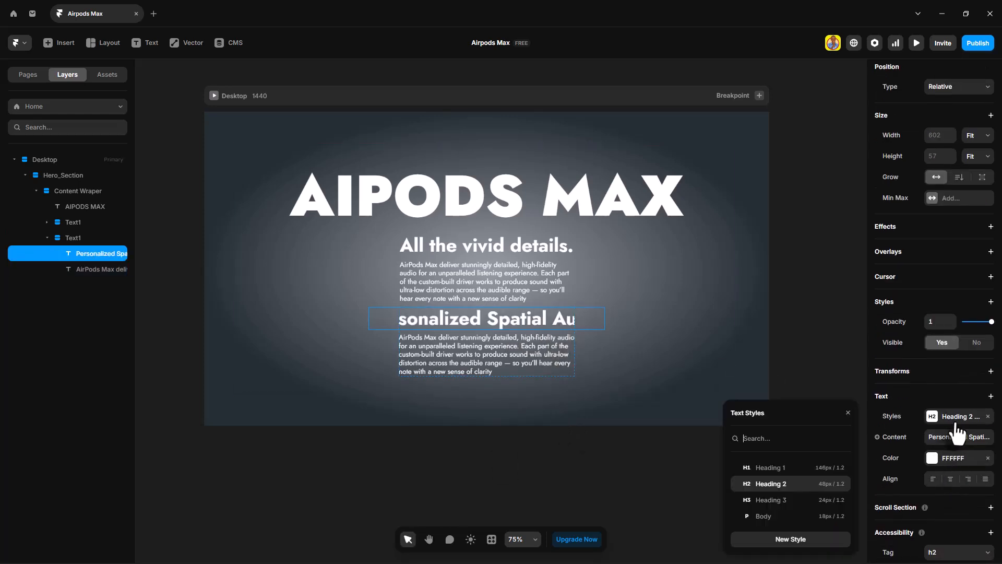
{"action": "left_click", "coordinate": [778, 500]}
Step: Replace the duplicate's paragraph with "With dynamic head tracking, you get a theater-like experience with sound that surrounds you for movies, TV shows, and games."
{"action": "left_click", "coordinate": [486, 353]}
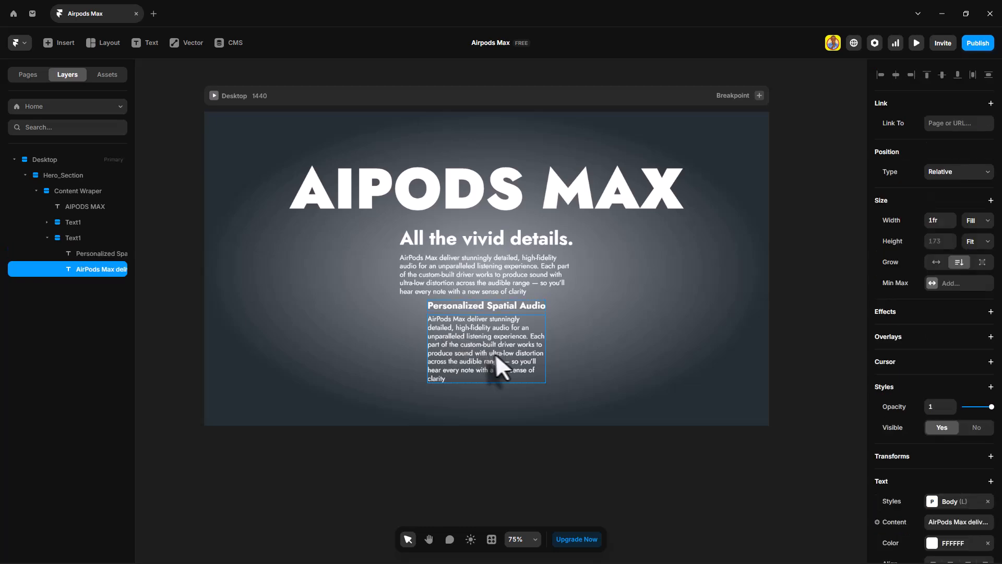
{"action": "double_click", "coordinate": [488, 358]}
{"action": "type", "text": "With dynamic head tracking, you get a theater-like experience with sound that surrounds you for movies, TV shows, and games."}
{"action": "left_click", "coordinate": [582, 346]}
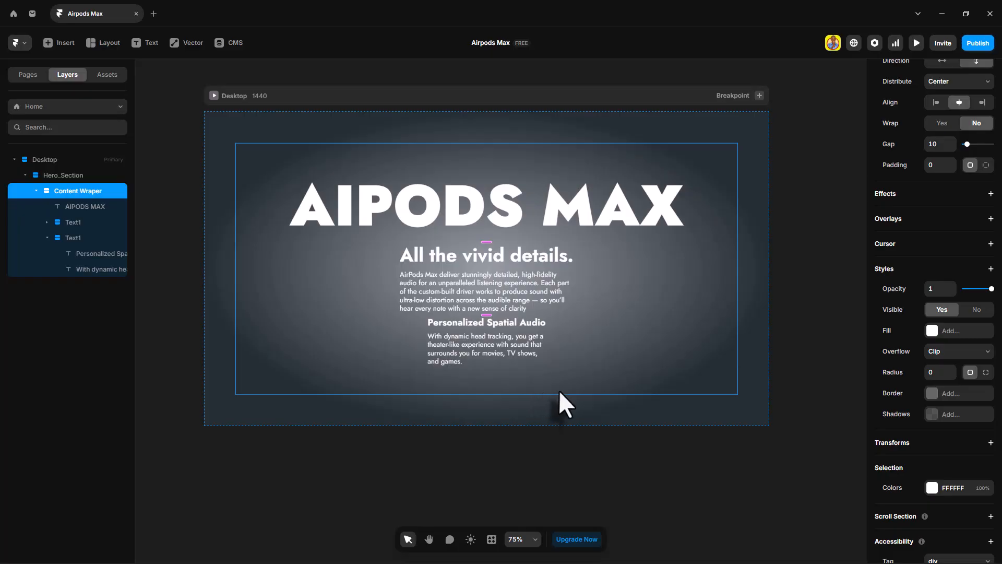
Step: Draw a small frame between the two text stacks in Content Wraper and set it to 30 by 30 with locked proportions
{"action": "key", "text": "f"}
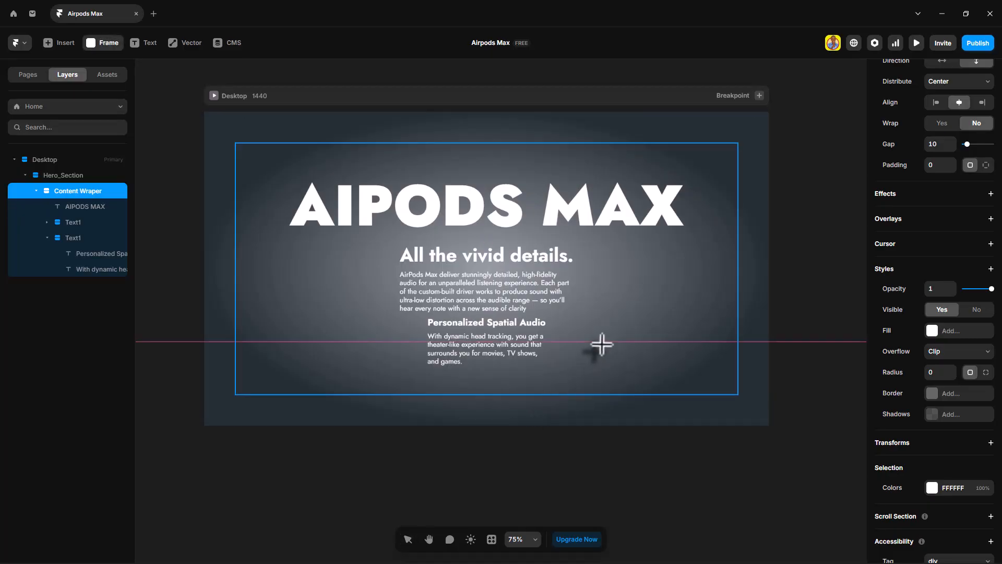
{"action": "left_click_drag", "start_coordinate": [604, 302], "coordinate": [617, 322]}
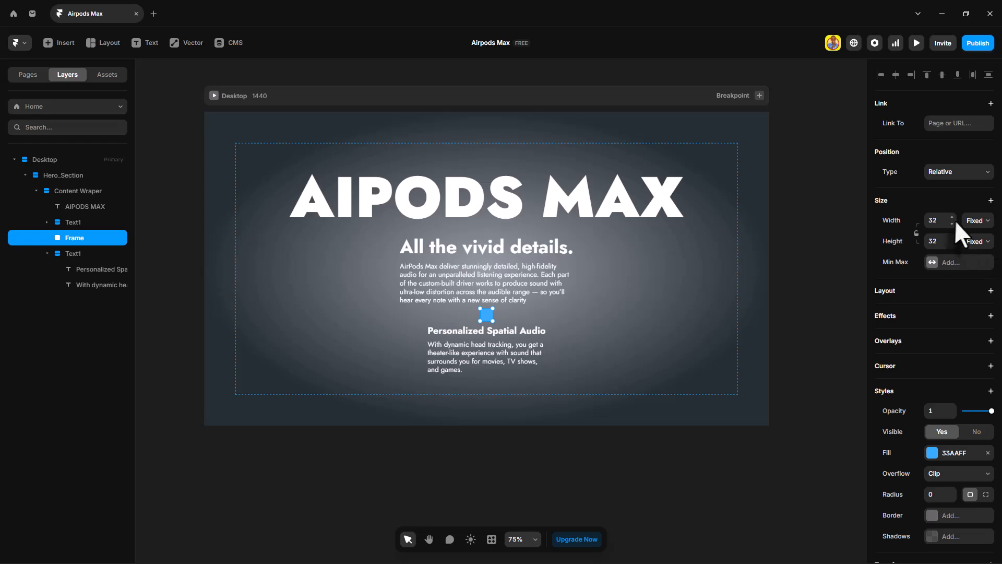
{"action": "left_click", "coordinate": [916, 234]}
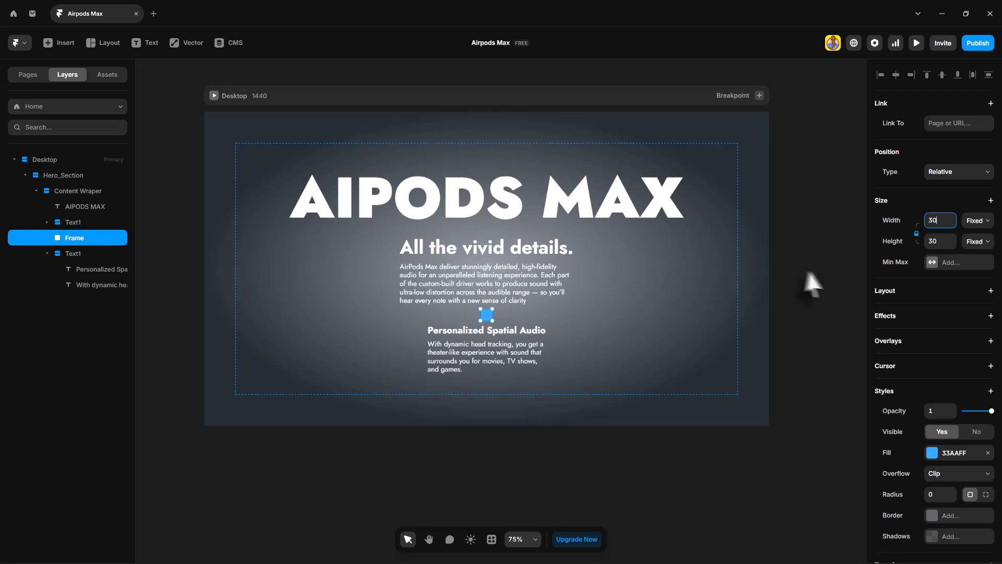
Step: Rename the small frame as Color and make it a circle with a corner radius of 30
{"action": "double_click", "coordinate": [77, 237]}
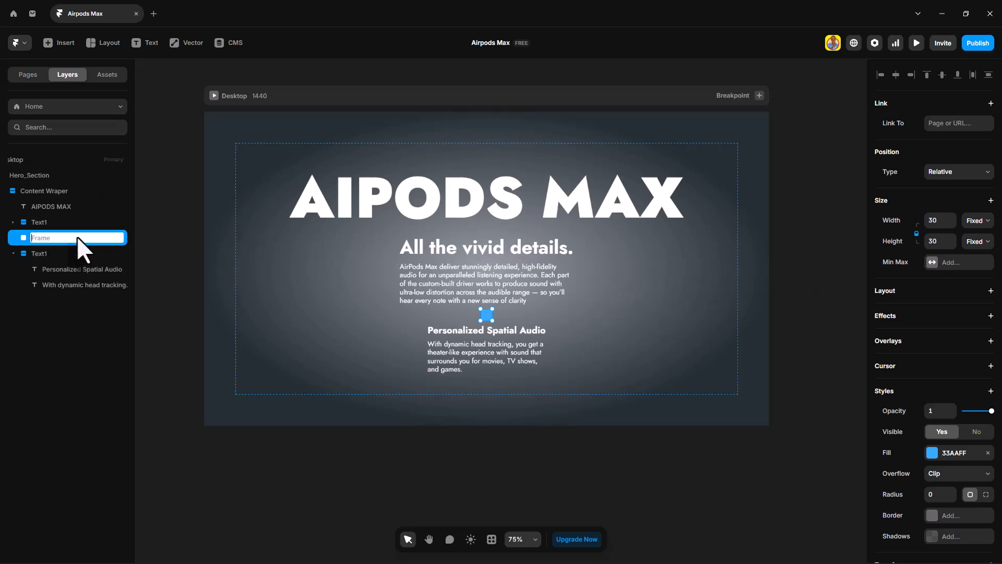
{"action": "type", "text": "Color"}
{"action": "left_click_drag", "start_coordinate": [950, 397], "coordinate": [950, 368]}
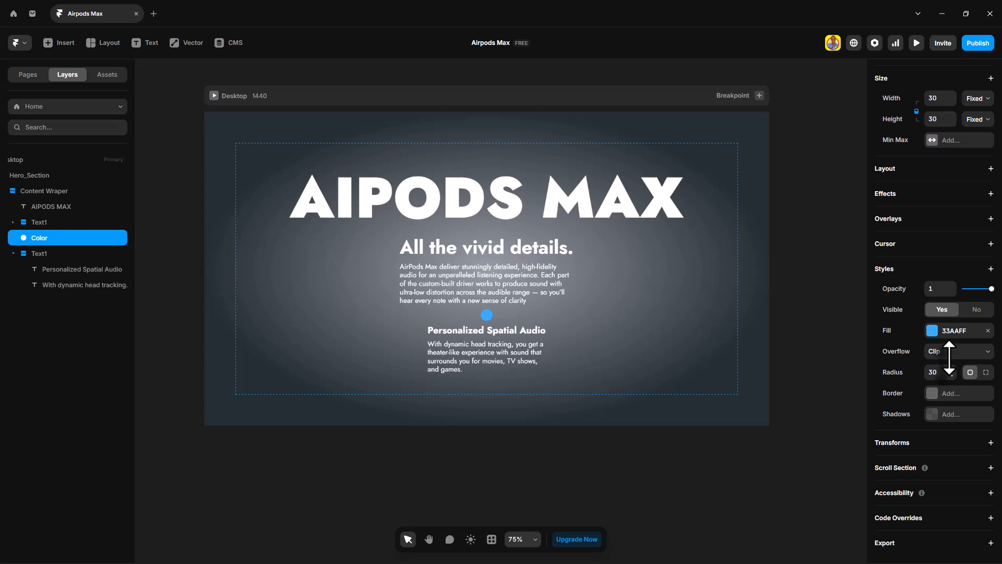
Step: Rename the duplicated stack below Color as Text2
{"action": "left_click", "coordinate": [76, 253]}
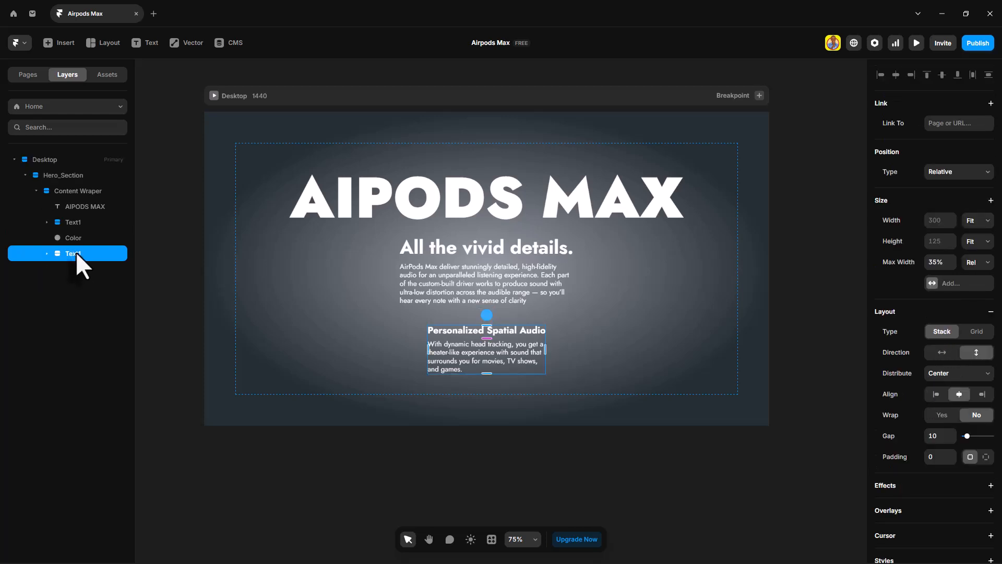
{"action": "double_click", "coordinate": [75, 252]}
{"action": "type", "text": "2"}
{"action": "key", "text": "Return"}
Step: Group Text1, Color and Text2 into a stack and name it Bottom text
{"action": "left_click", "coordinate": [75, 223], "text": "shift"}
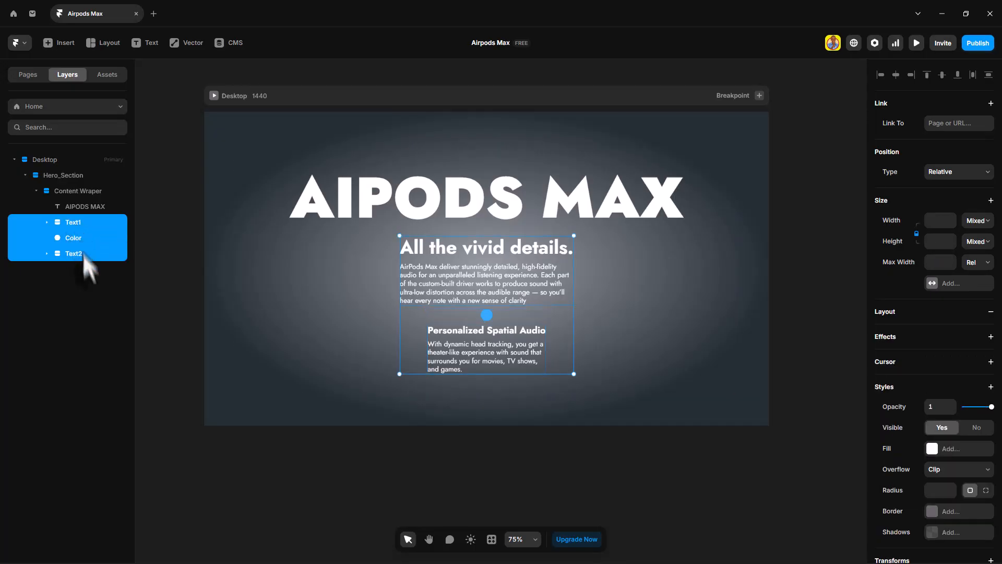
{"action": "key", "text": "ctrl+alt+Return"}
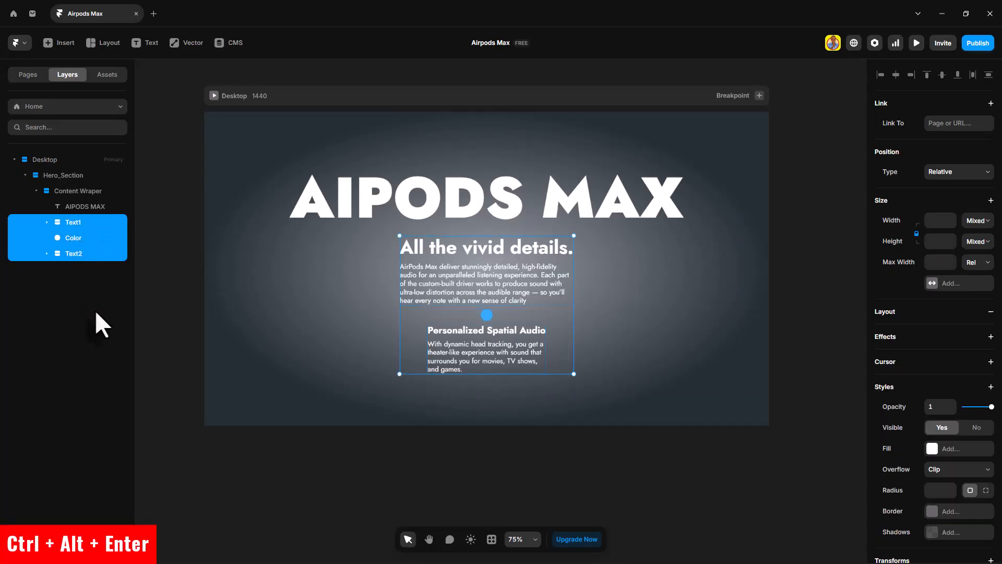
{"action": "key", "text": "ctrl+alt+Return"}
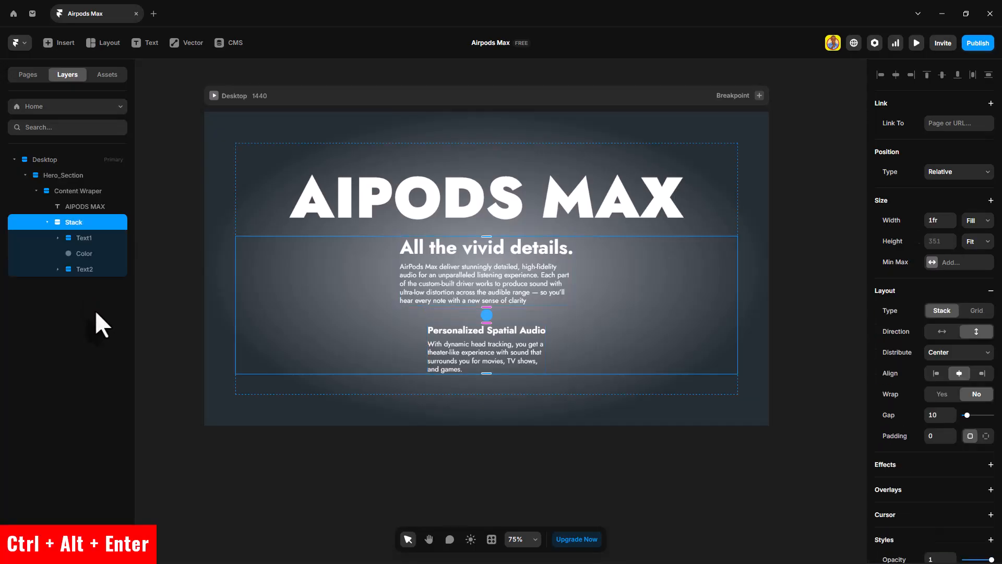
{"action": "double_click", "coordinate": [74, 223]}
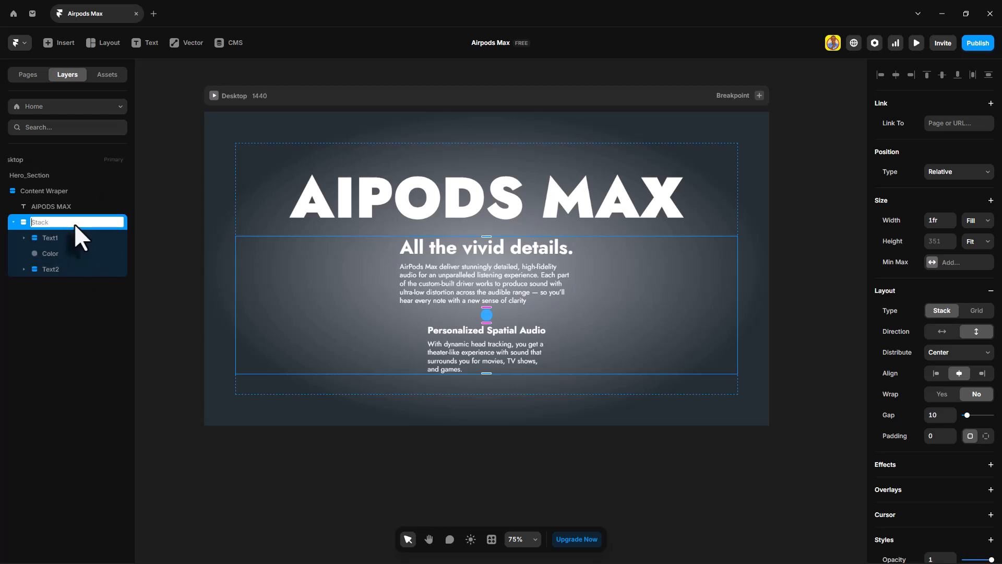
{"action": "type", "text": "Bottom text"}
{"action": "key", "text": "Return"}
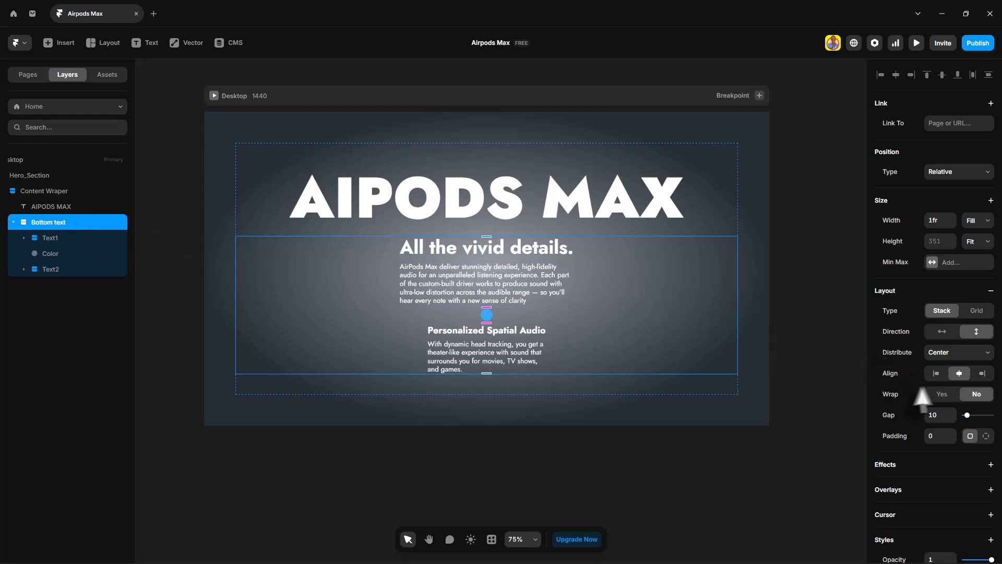
Step: Lay out the Bottom text stack horizontally with Space Between distribution and its items aligned to the bottom
{"action": "left_click", "coordinate": [942, 333]}
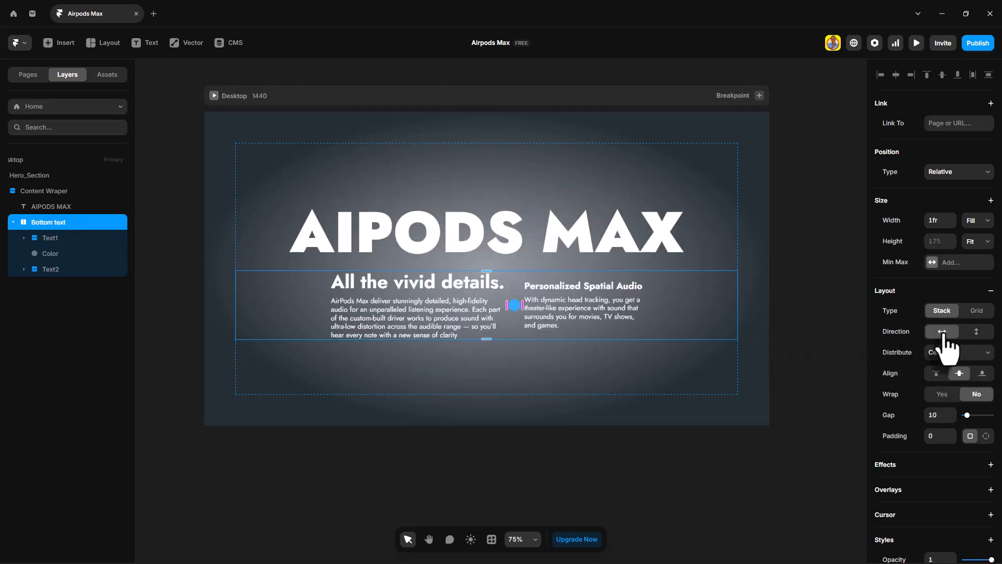
{"action": "left_click", "coordinate": [960, 353]}
{"action": "left_click", "coordinate": [963, 405]}
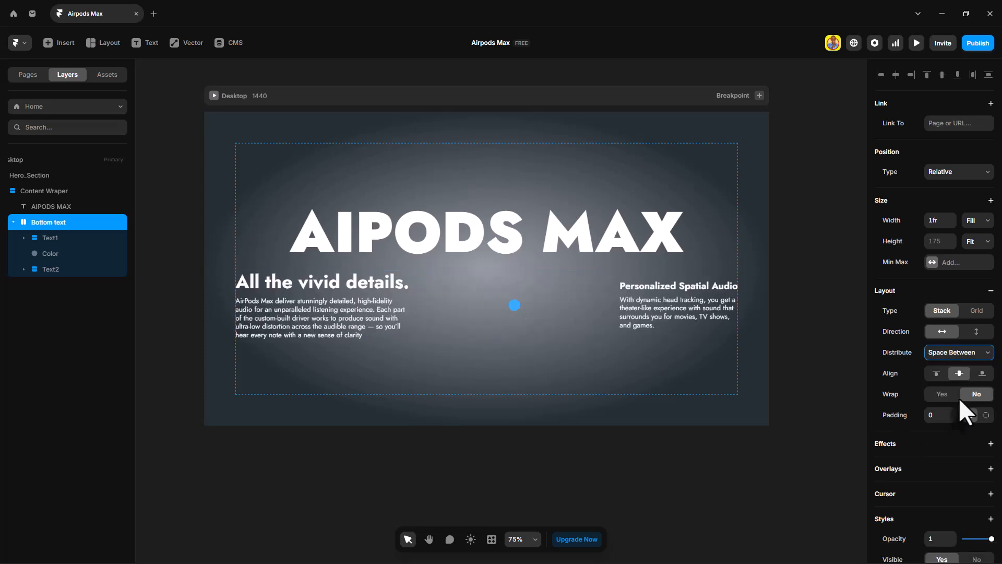
{"action": "left_click", "coordinate": [982, 373]}
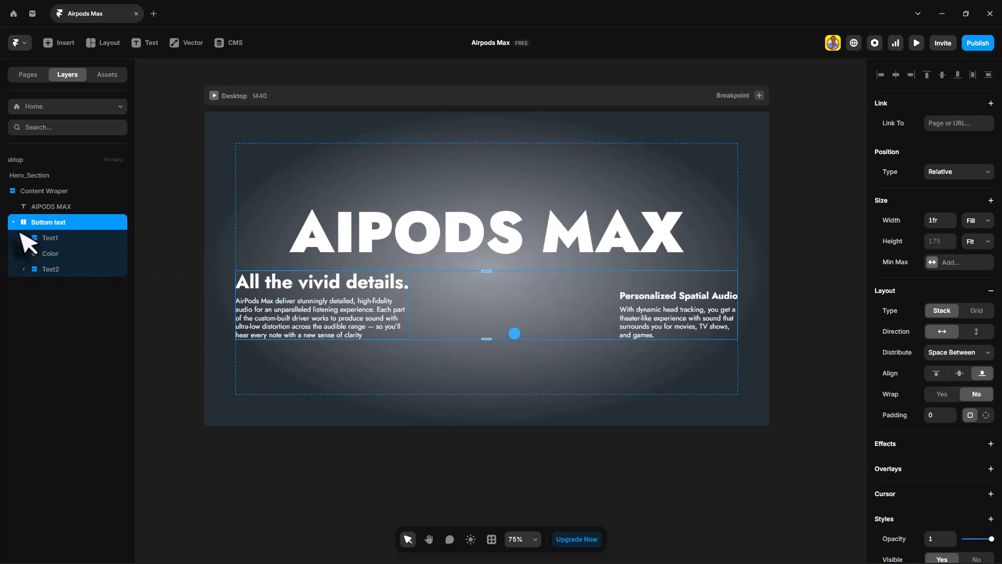
Step: Duplicate the Color circle four times inside the Bottom text stack to make a row of five circles
{"action": "left_click", "coordinate": [49, 255]}
{"action": "key", "text": "ctrl+d"}
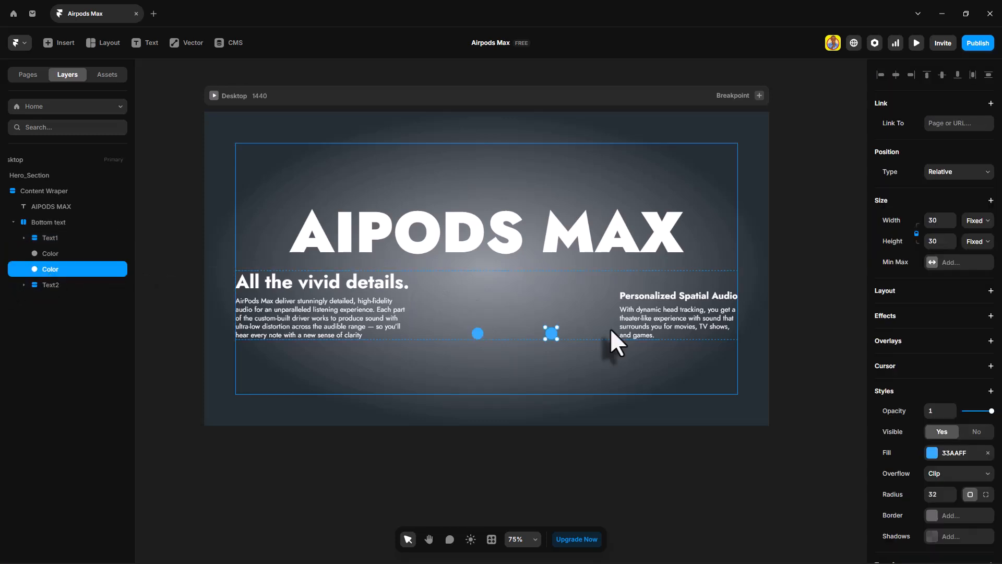
{"action": "key", "text": "ctrl+d"}
{"action": "key", "text": "ctrl+d"}
{"action": "key", "text": "ctrl+d"}
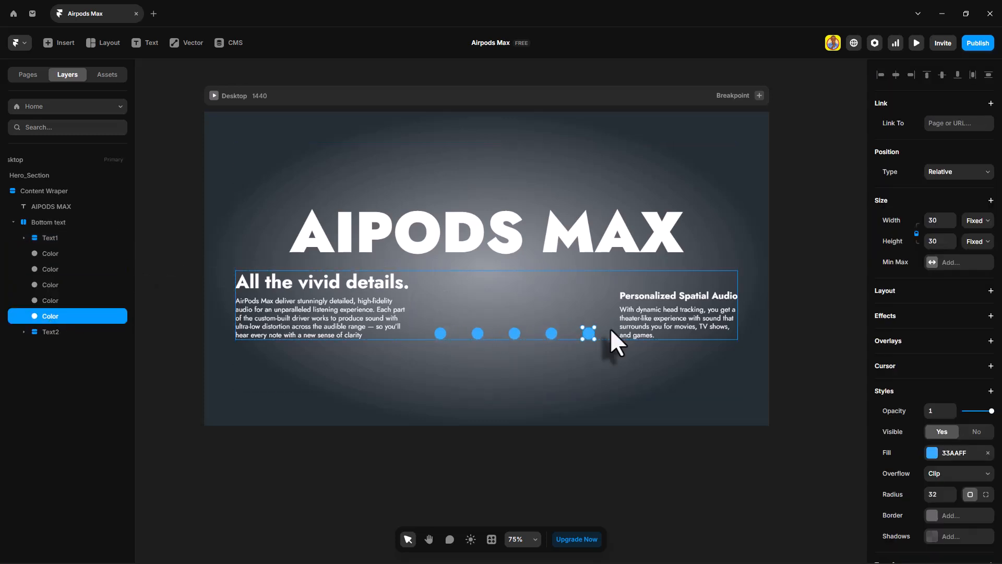
Step: Group the five Color circles into a horizontal stack with a gap of 12
{"action": "key", "text": "ctrl+alt+Return"}
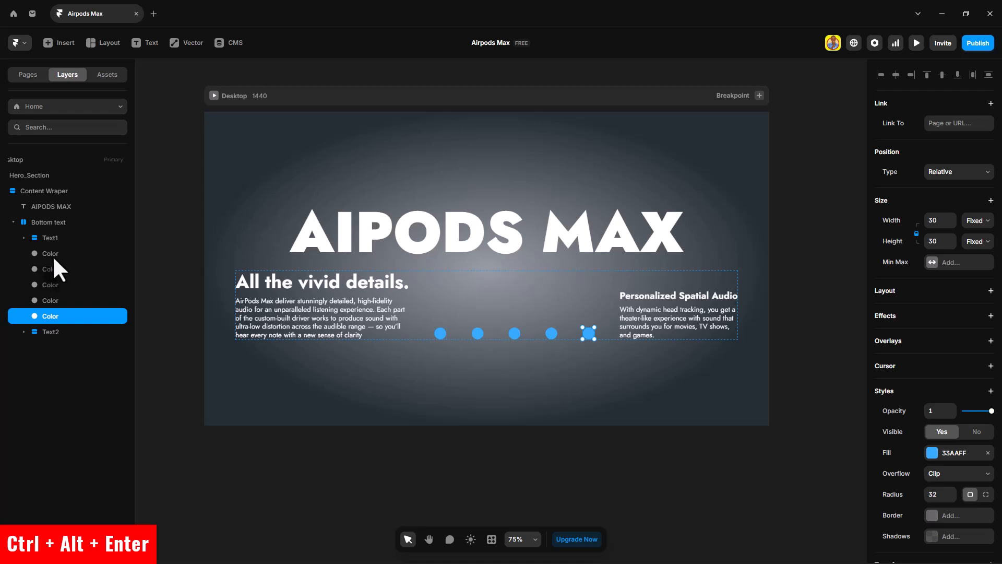
{"action": "left_click", "coordinate": [52, 254], "text": "shift"}
{"action": "key", "text": "ctrl+alt+Return"}
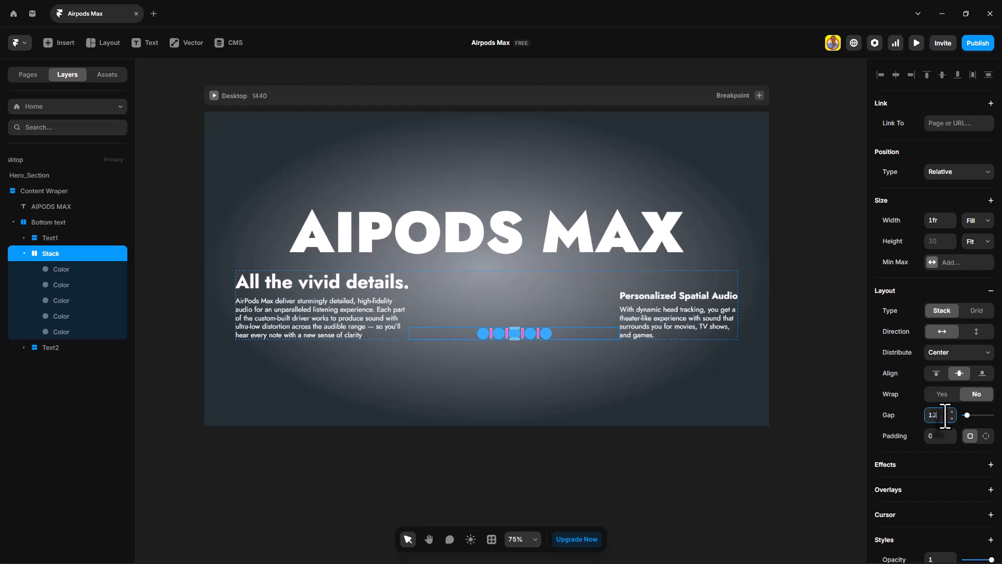
Step: Fill the first circle with the midnight2 color style and the second circle with pink2
{"action": "left_click", "coordinate": [480, 334]}
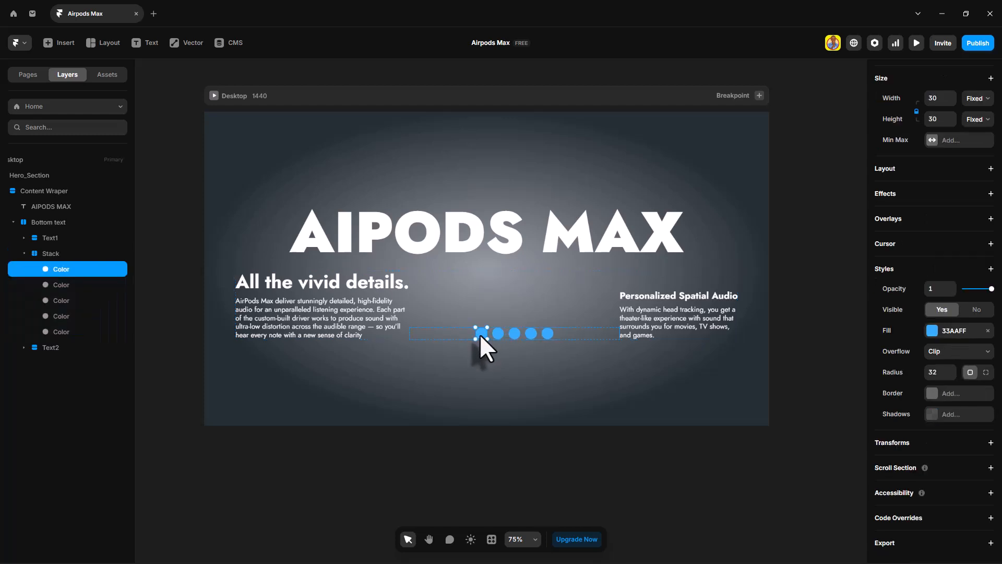
{"action": "left_click", "coordinate": [939, 334]}
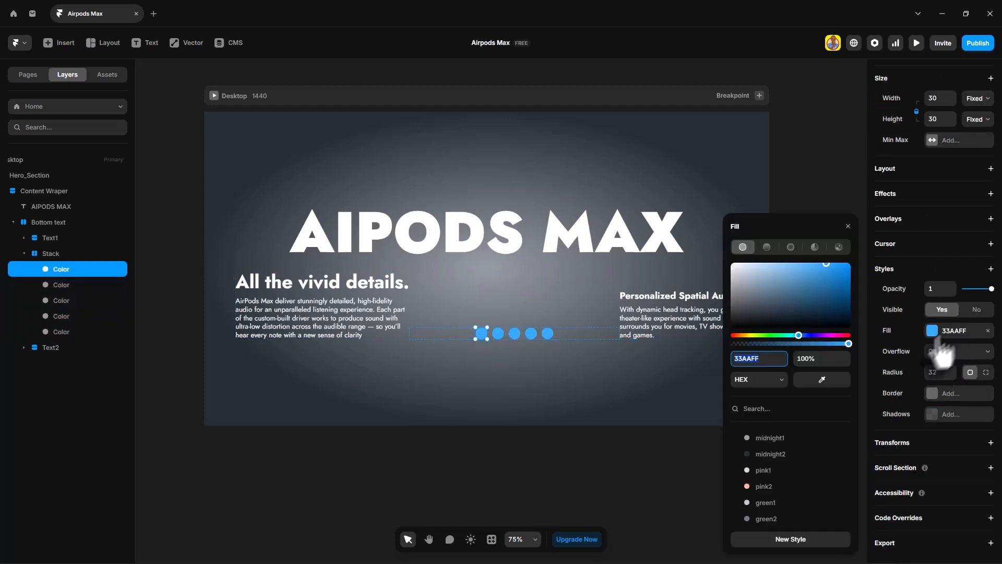
{"action": "left_click", "coordinate": [779, 453]}
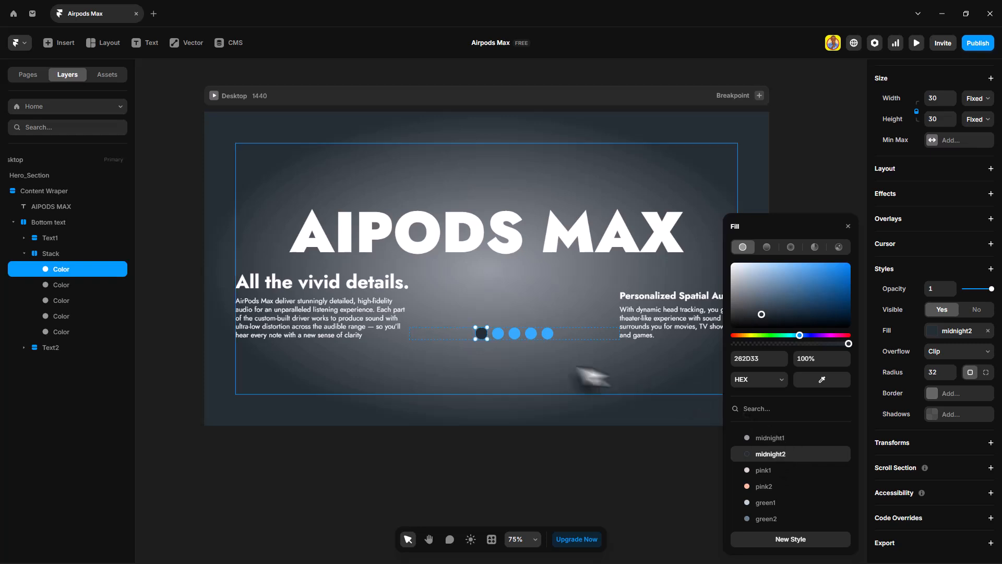
{"action": "left_click", "coordinate": [498, 335]}
{"action": "left_click", "coordinate": [765, 447]}
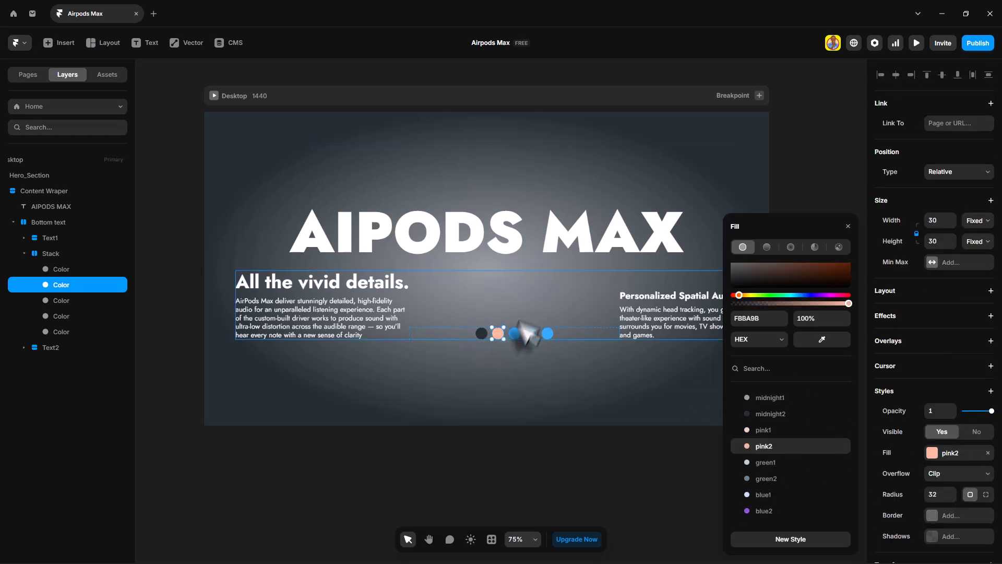
Step: Fill the third, fourth and fifth circles with the green2, blue2 and starlight2 color styles
{"action": "left_click", "coordinate": [515, 333]}
{"action": "scroll", "coordinate": [798, 441], "scroll_direction": "down", "scroll_amount": 1}
{"action": "left_click", "coordinate": [767, 452]}
{"action": "left_click", "coordinate": [531, 333]}
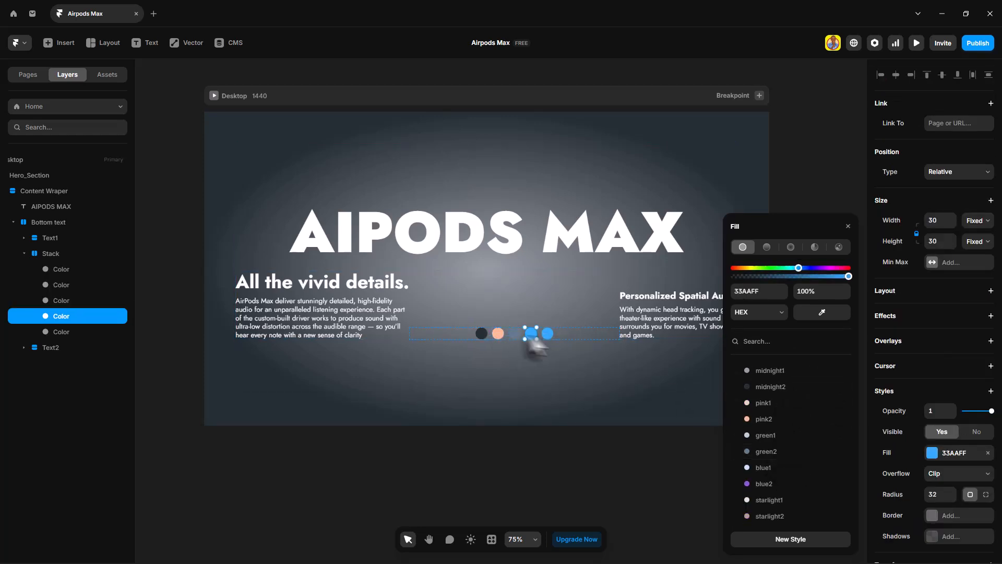
{"action": "left_click", "coordinate": [763, 484]}
{"action": "left_click", "coordinate": [548, 333]}
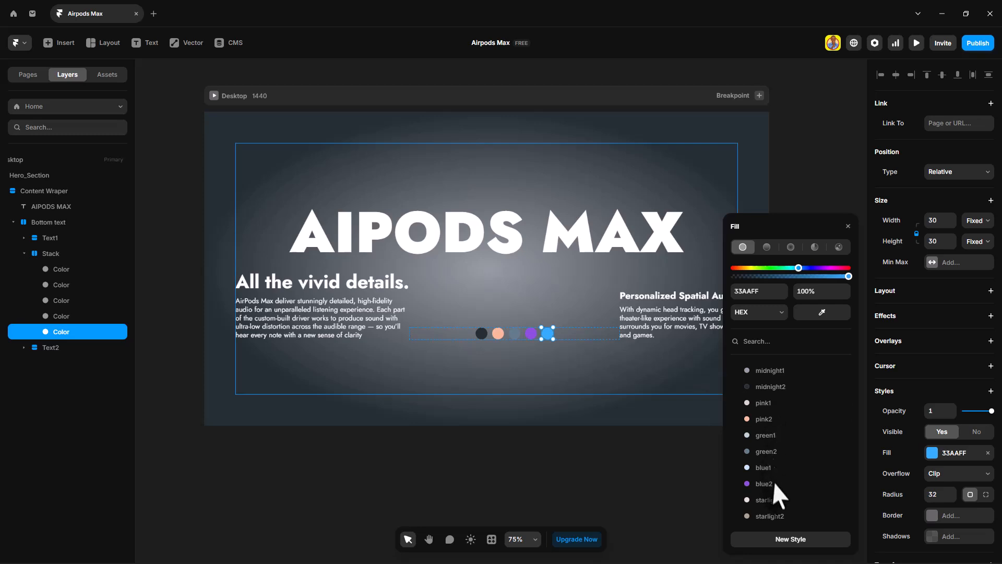
{"action": "left_click", "coordinate": [770, 516]}
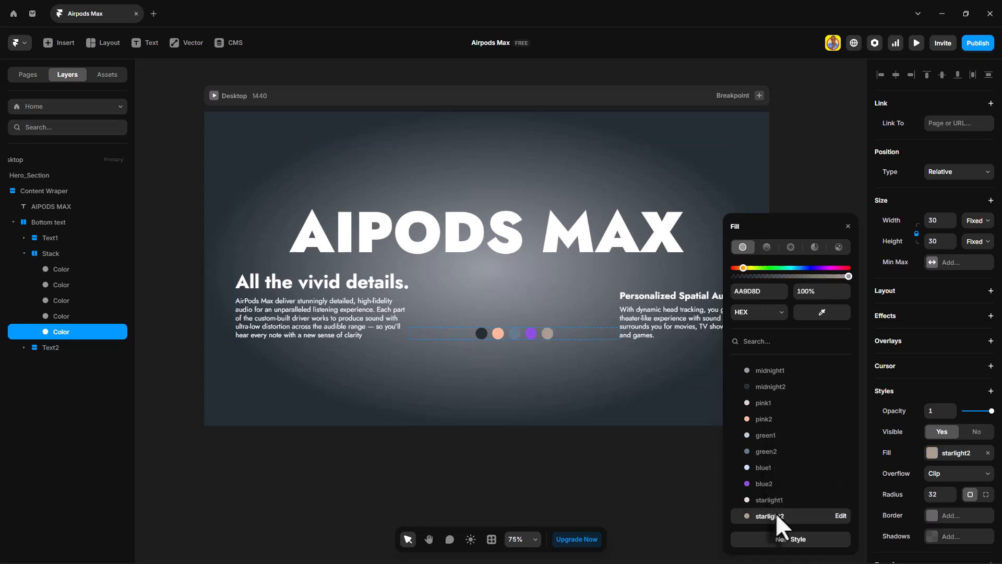
{"action": "left_click", "coordinate": [848, 227]}
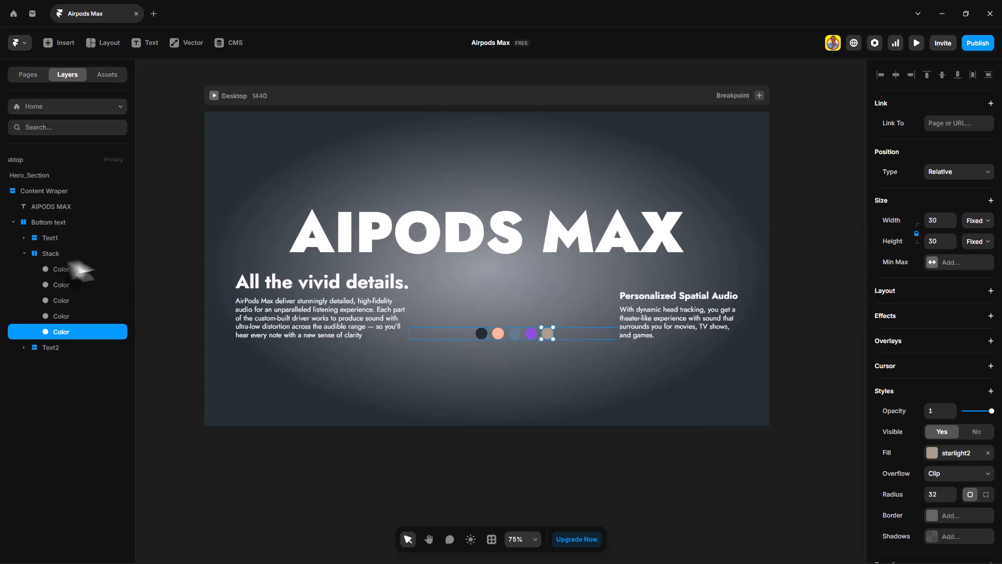
Step: Rename the stack of circles as Color Picker and collapse it in the layer tree
{"action": "double_click", "coordinate": [50, 254]}
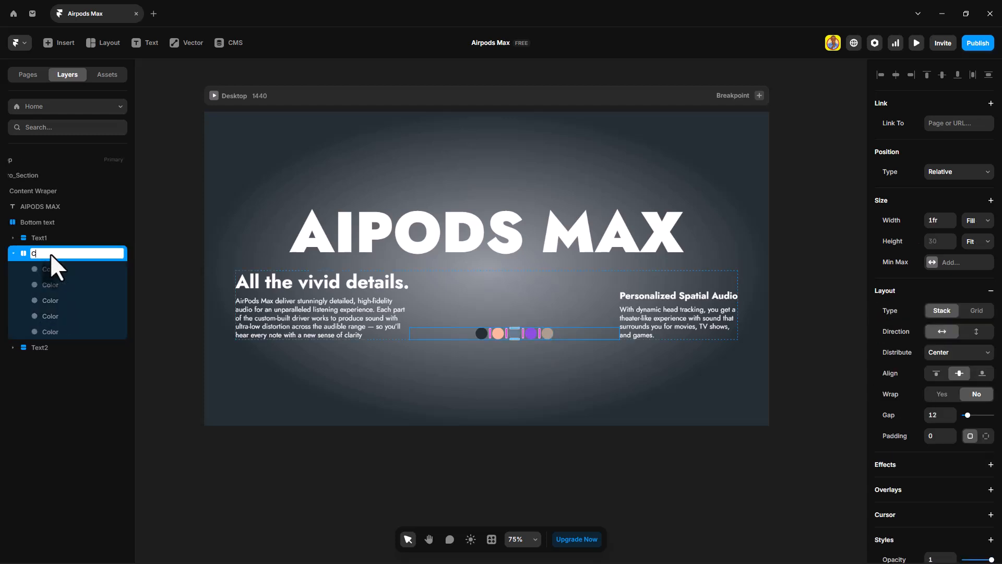
{"action": "type", "text": "Color Picker"}
{"action": "key", "text": "Return"}
{"action": "left_click", "coordinate": [12, 253]}
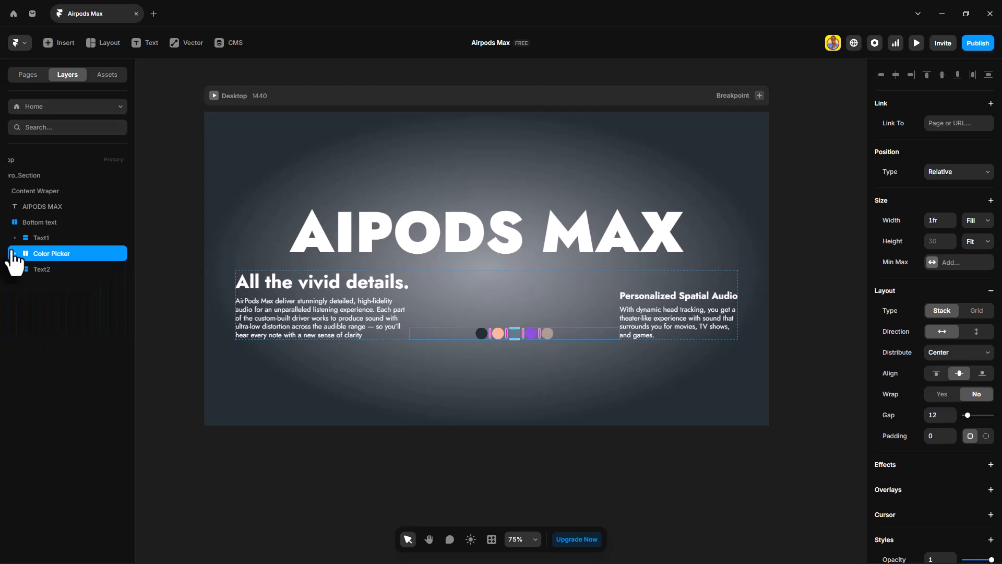
Step: Set the Content Wraper stack's distribution to Space Between
{"action": "left_click", "coordinate": [52, 191]}
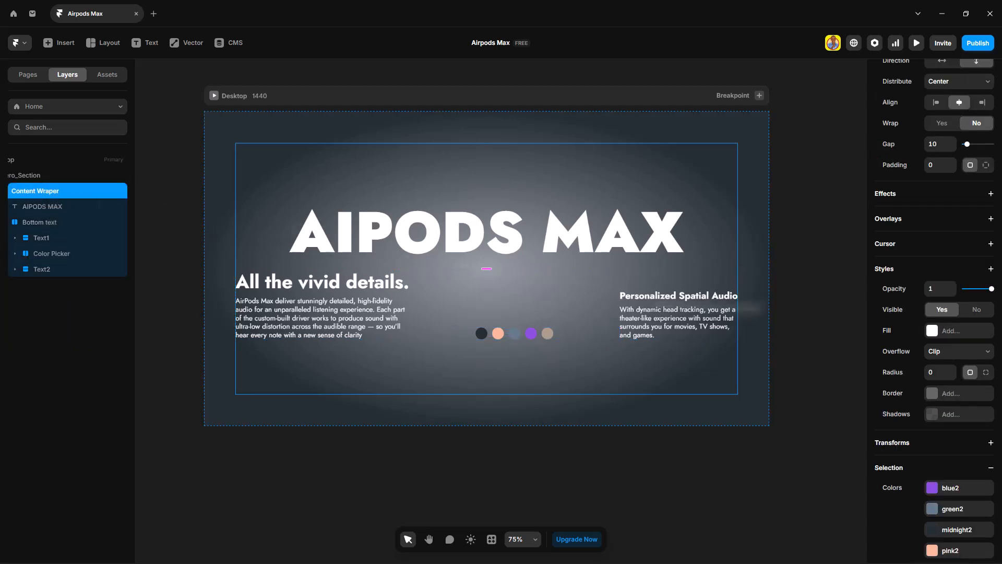
{"action": "scroll", "coordinate": [956, 319], "scroll_direction": "up", "scroll_amount": 4}
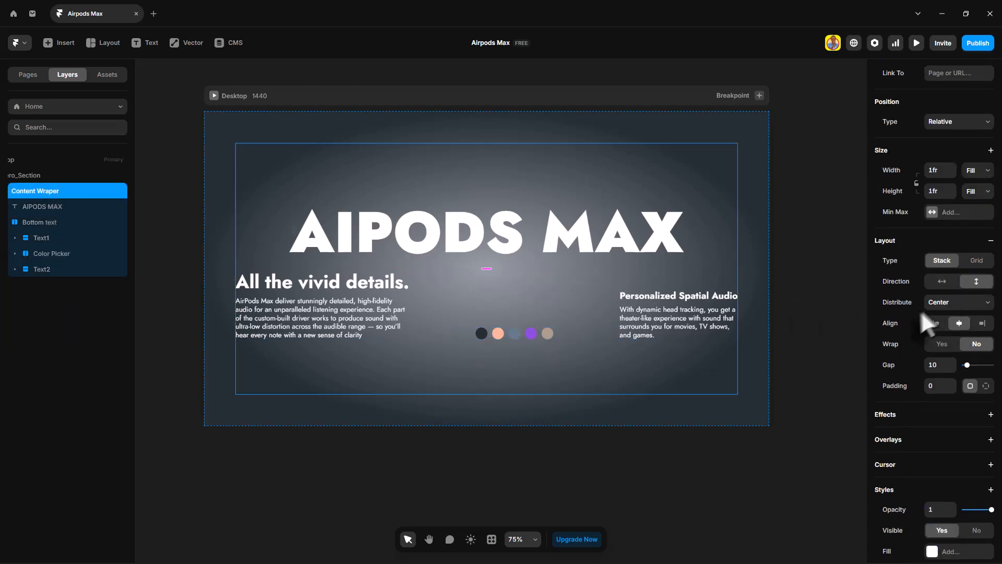
{"action": "left_click", "coordinate": [971, 303]}
{"action": "left_click", "coordinate": [951, 355]}
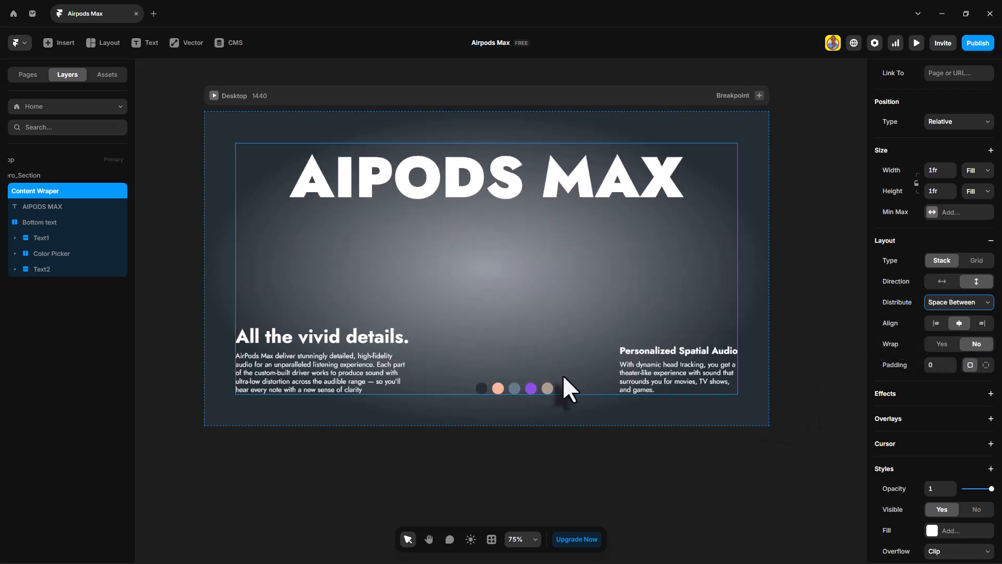
Step: Import the Midnight headphone image from the AirpodsMax folder and place it above Hero_Section on the Desktop page
{"action": "left_click_drag", "start_coordinate": [1000, 206], "coordinate": [938, 192]}
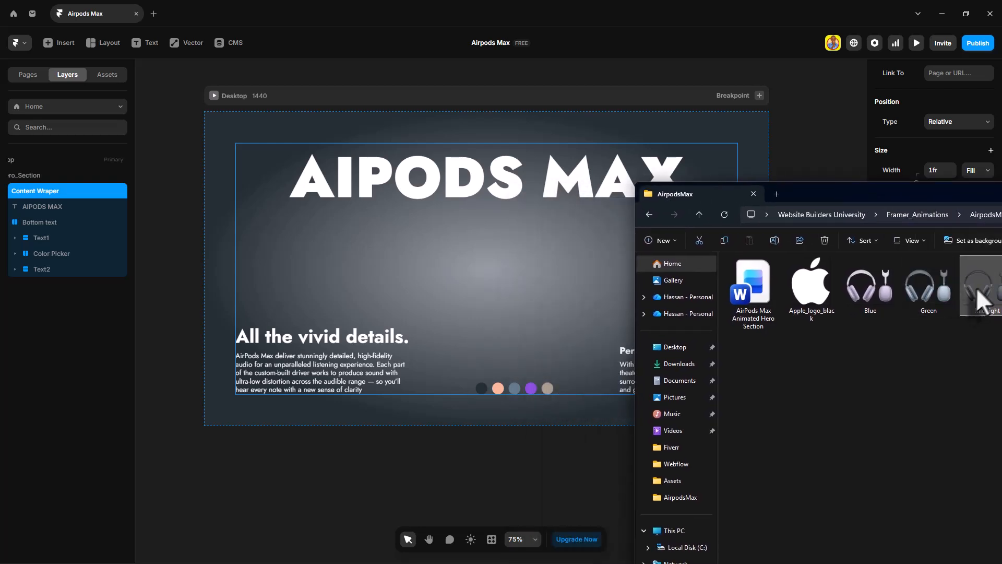
{"action": "left_click_drag", "start_coordinate": [977, 287], "coordinate": [570, 315]}
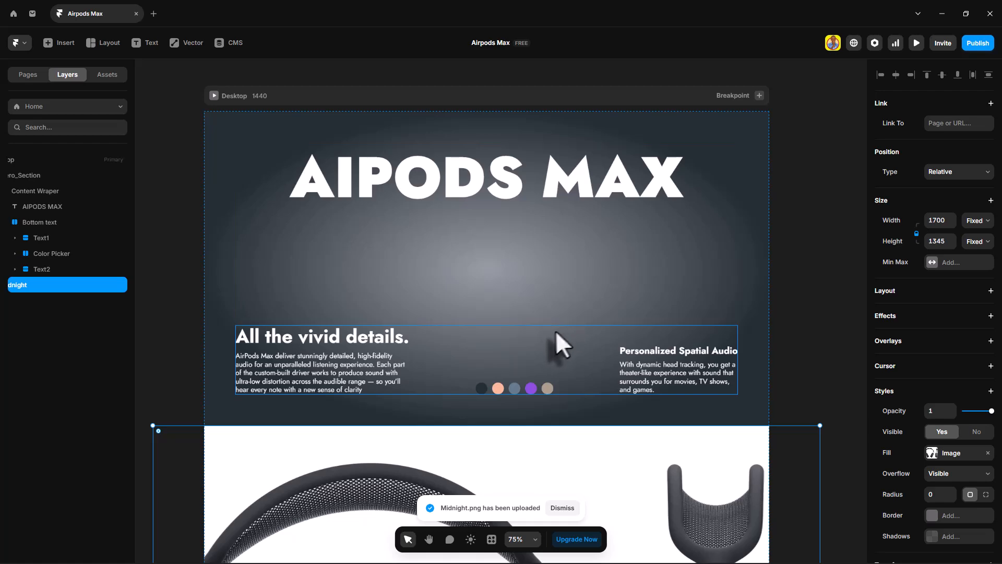
{"action": "left_click_drag", "start_coordinate": [572, 464], "coordinate": [552, 286]}
Step: Set the Midnight image's position to Absolute, scale it to about 664 × 525 and center it over the heading
{"action": "left_click", "coordinate": [969, 172]}
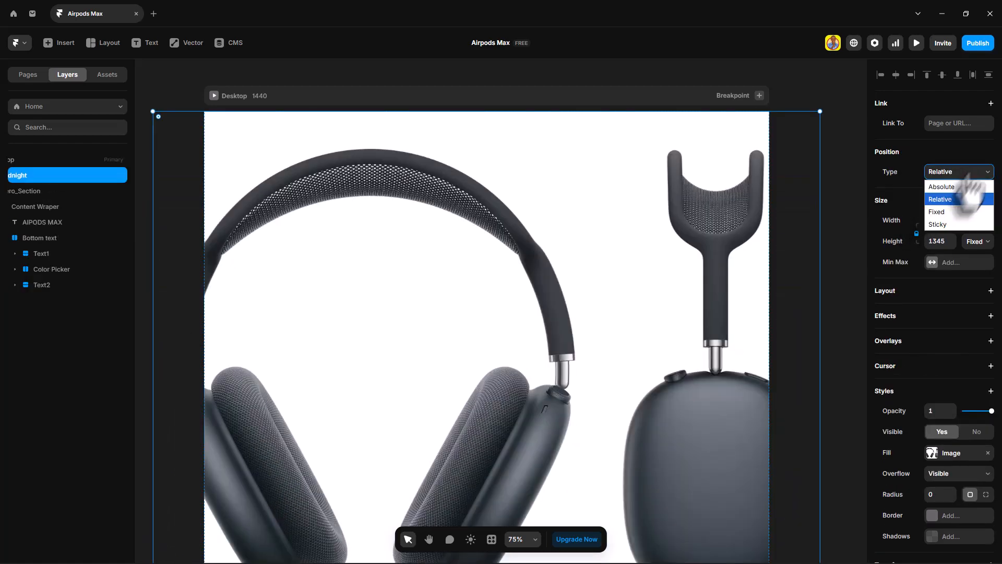
{"action": "left_click", "coordinate": [956, 185]}
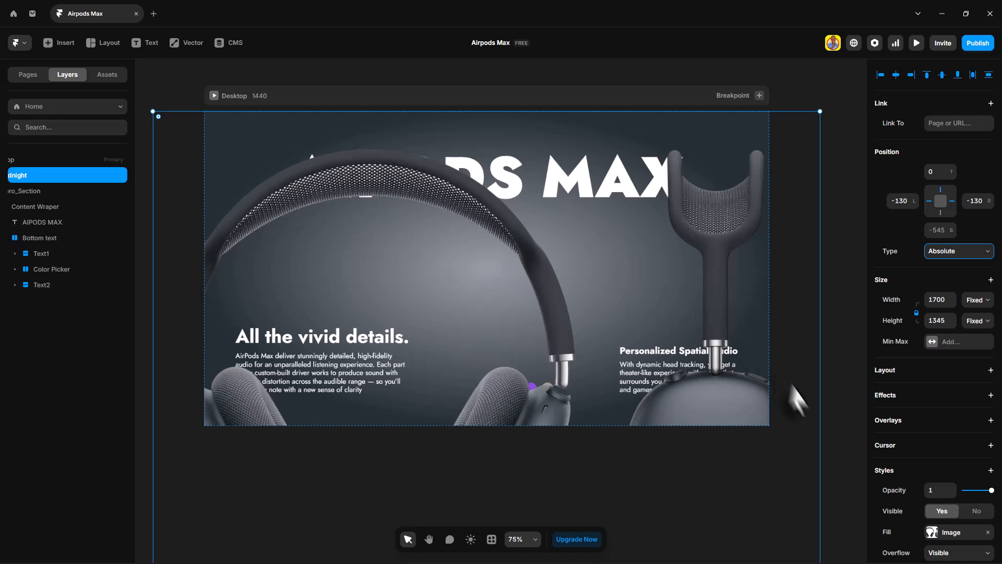
{"action": "left_click_drag", "start_coordinate": [822, 401], "coordinate": [565, 284]}
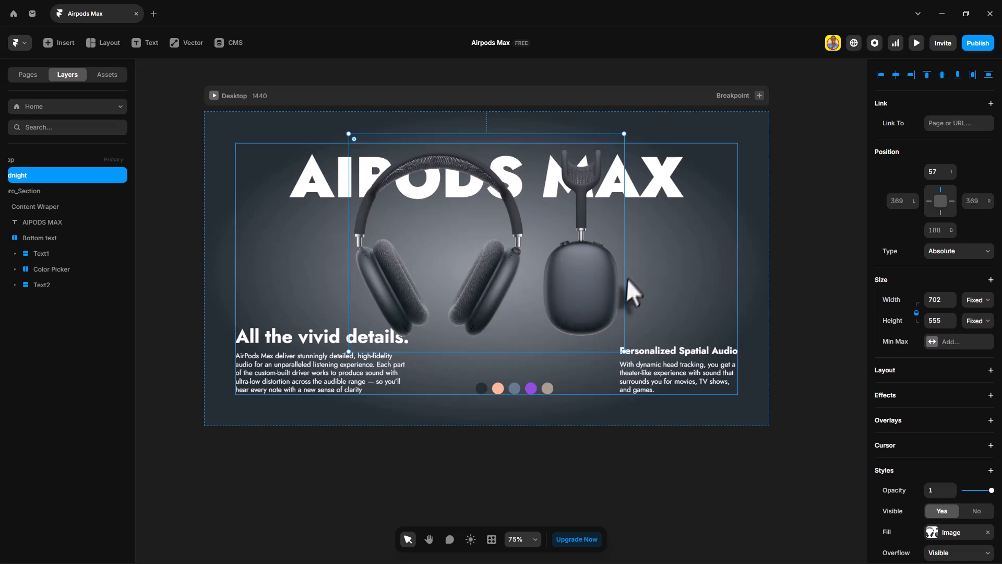
{"action": "left_click_drag", "start_coordinate": [620, 270], "coordinate": [609, 275]}
{"action": "left_click_drag", "start_coordinate": [506, 263], "coordinate": [513, 264]}
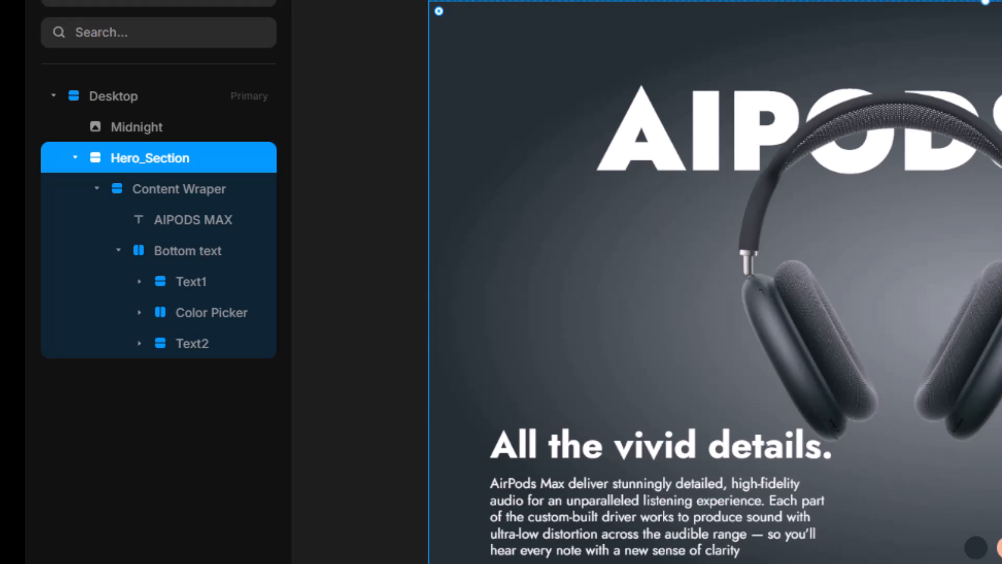
Step: Move the Midnight image into Content Wraper above the AIPODS MAX text and set its Z Index to 2
{"action": "left_click_drag", "start_coordinate": [157, 128], "coordinate": [180, 185]}
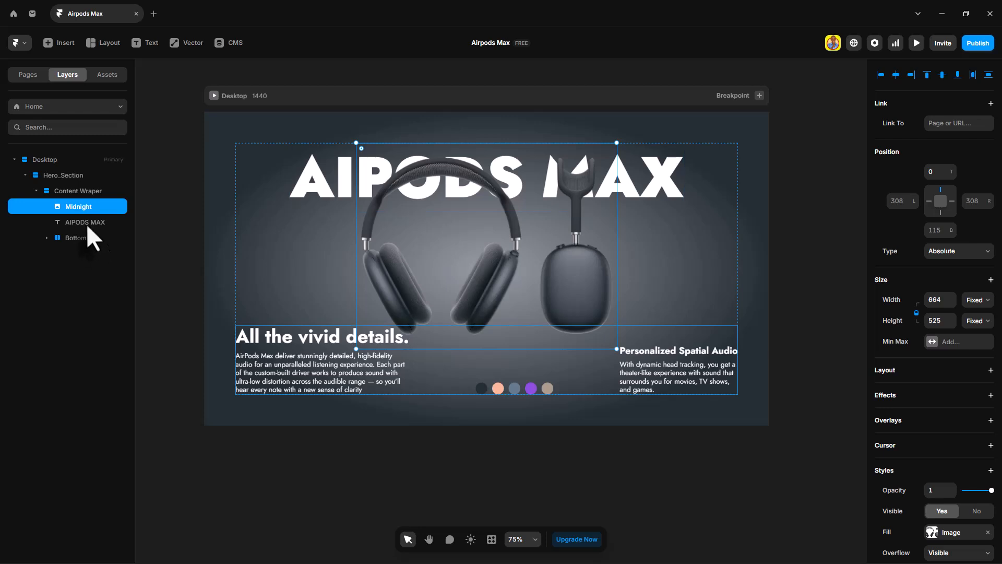
{"action": "scroll", "coordinate": [937, 439], "scroll_direction": "down", "scroll_amount": 3}
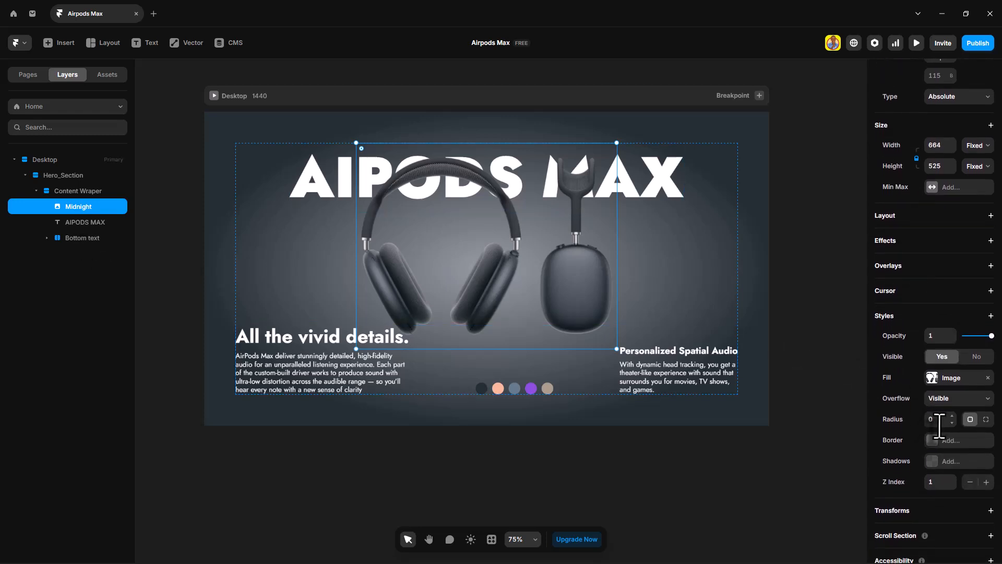
{"action": "scroll", "coordinate": [939, 425], "scroll_direction": "down", "scroll_amount": 1}
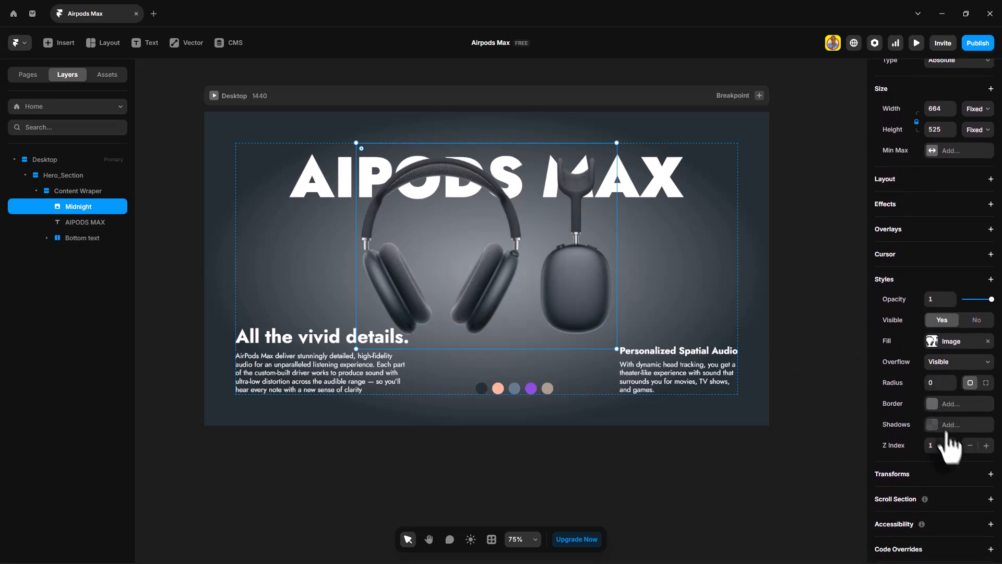
{"action": "left_click", "coordinate": [986, 446]}
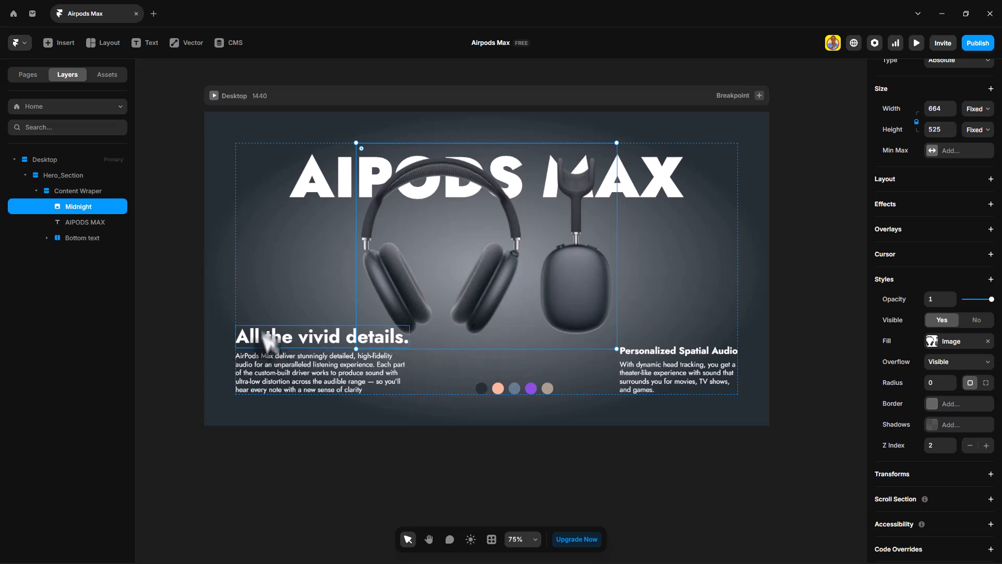
Step: Scale the Midnight image down to about 636 × 503 and reposition it between the heading and the bottom text
{"action": "left_click", "coordinate": [223, 261]}
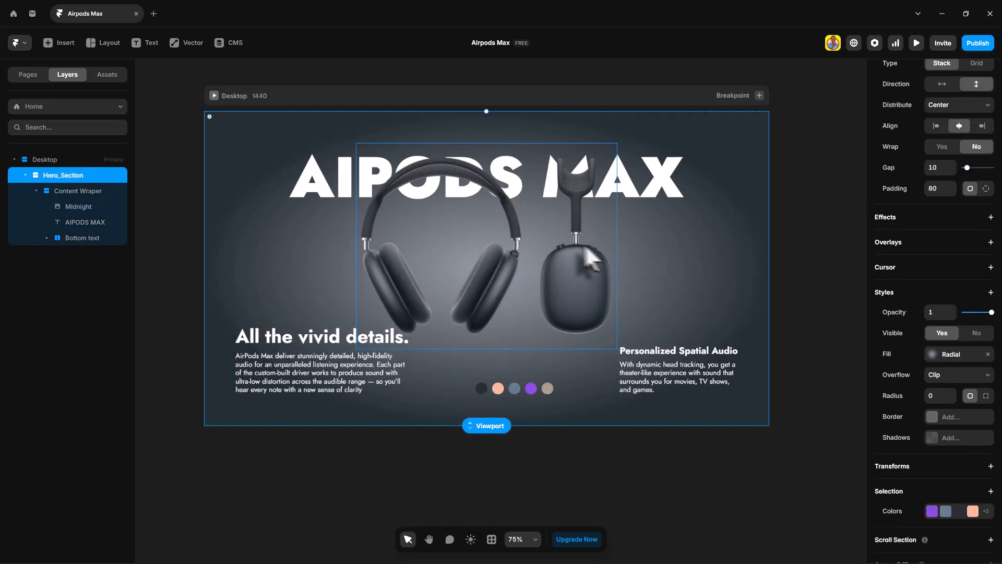
{"action": "left_click_drag", "start_coordinate": [577, 269], "coordinate": [580, 265]}
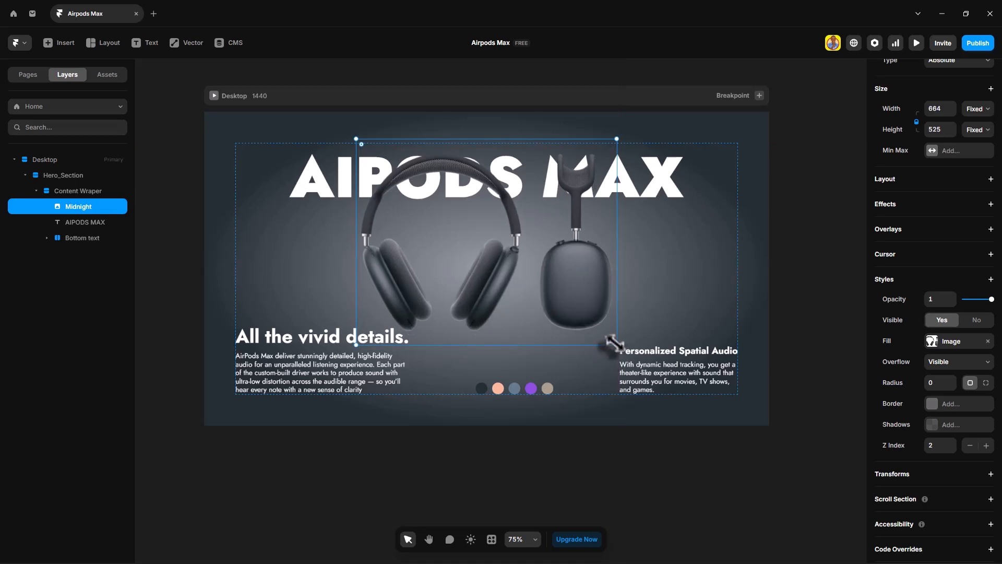
{"action": "left_click_drag", "start_coordinate": [614, 343], "coordinate": [604, 340]}
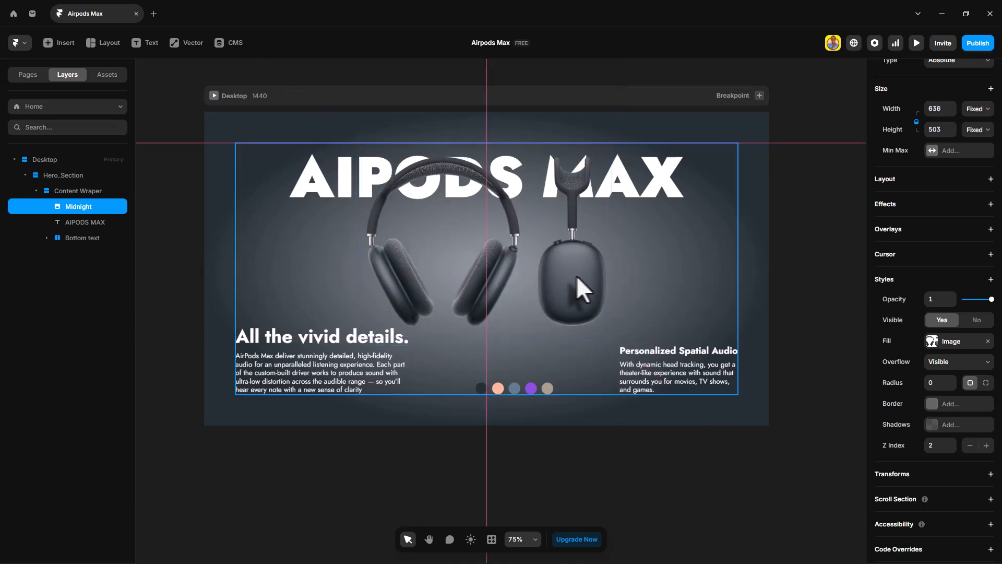
{"action": "left_click_drag", "start_coordinate": [576, 275], "coordinate": [581, 283]}
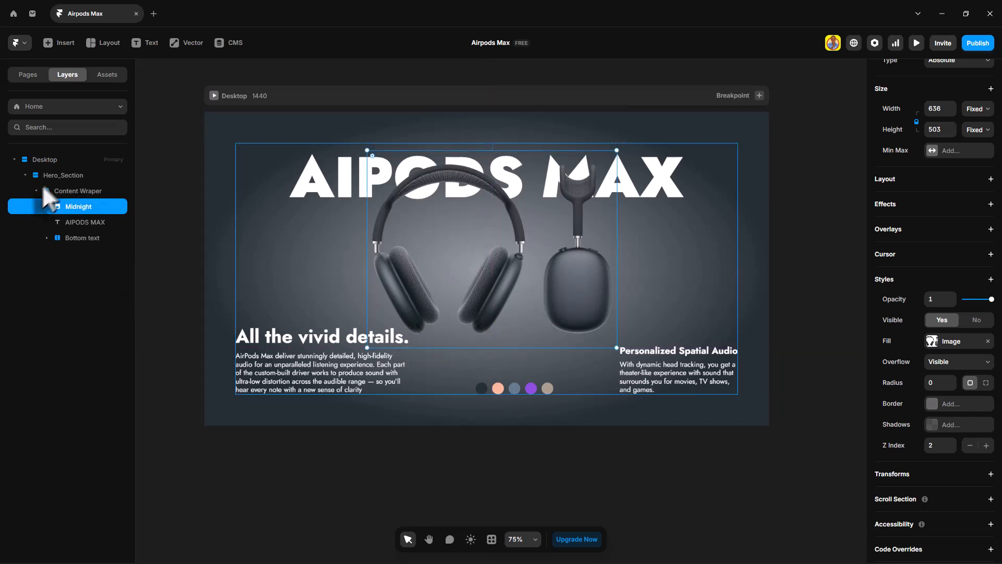
Step: Turn the Hero_Section stack into a component named Hero_Section
{"action": "left_click", "coordinate": [61, 174]}
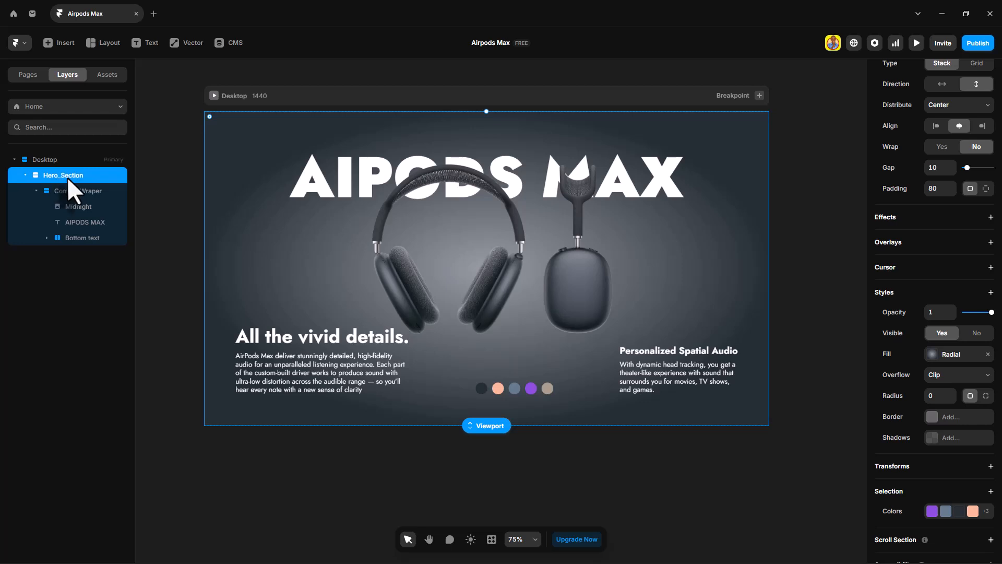
{"action": "right_click", "coordinate": [68, 176]}
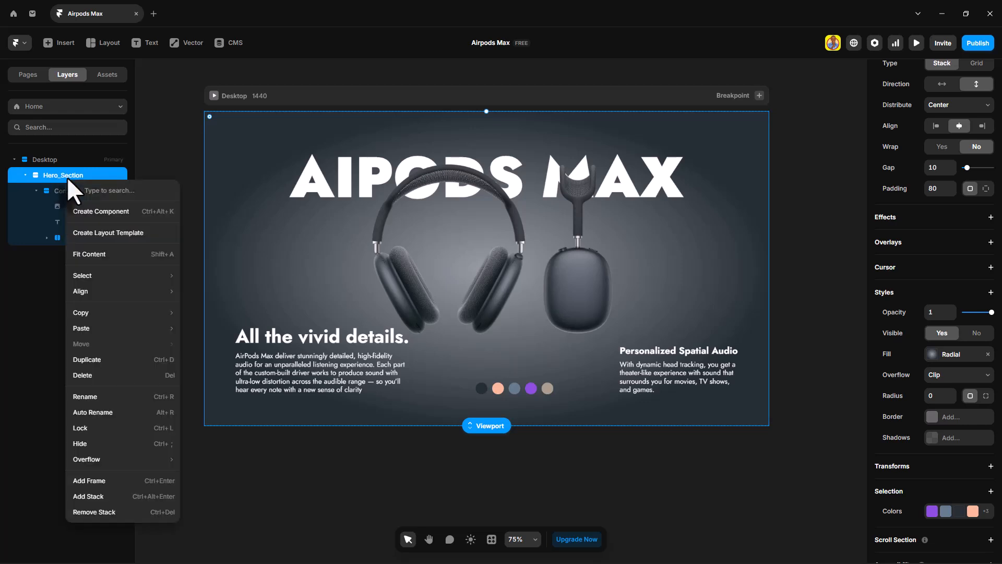
{"action": "left_click", "coordinate": [89, 208]}
{"action": "left_click", "coordinate": [532, 331]}
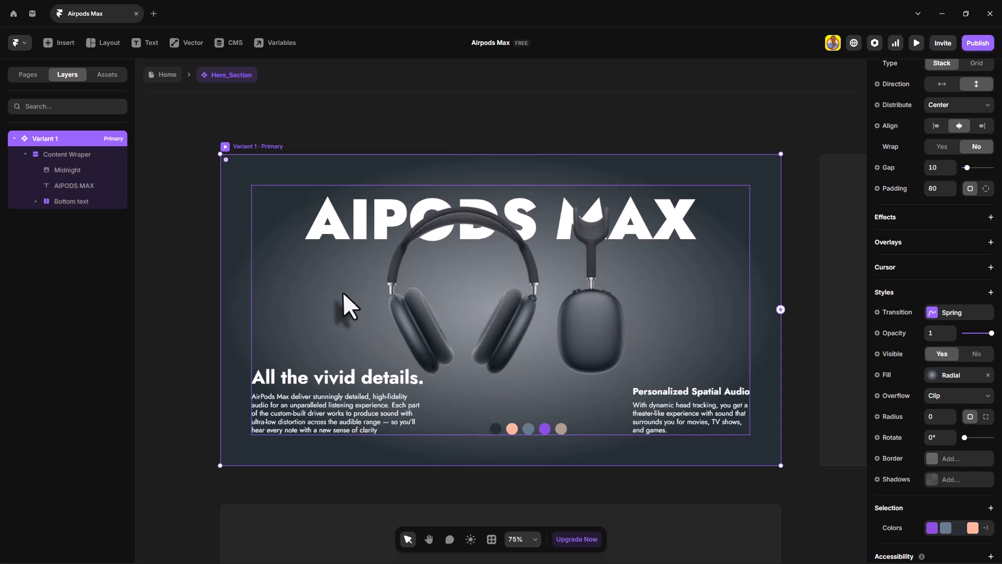
{"action": "scroll", "coordinate": [343, 292], "scroll_direction": "up", "scroll_amount": 2}
{"action": "scroll", "coordinate": [717, 308], "scroll_direction": "down", "scroll_amount": 1}
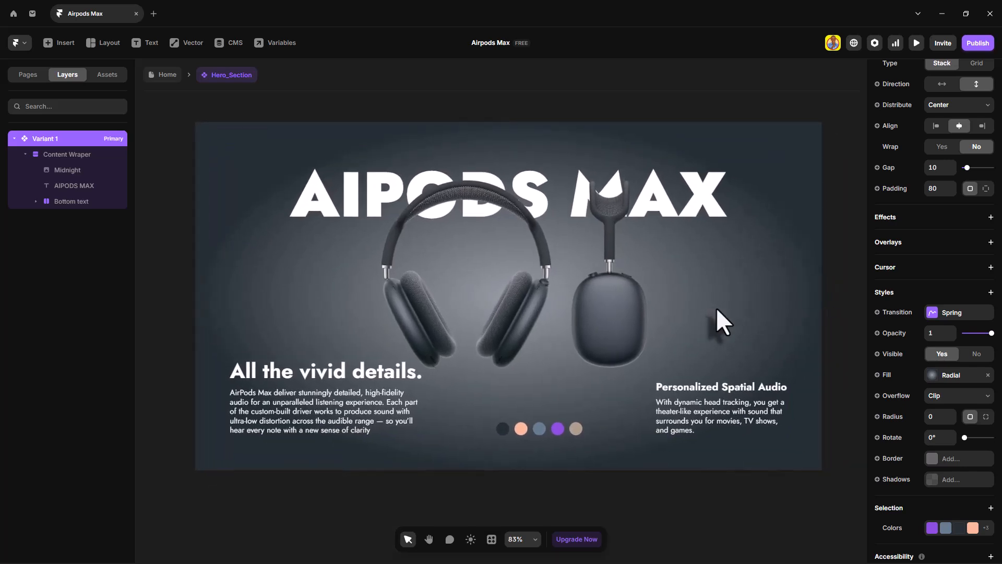
Step: Duplicate the Midnight headphone image four times inside Content Wraper
{"action": "left_click", "coordinate": [597, 311]}
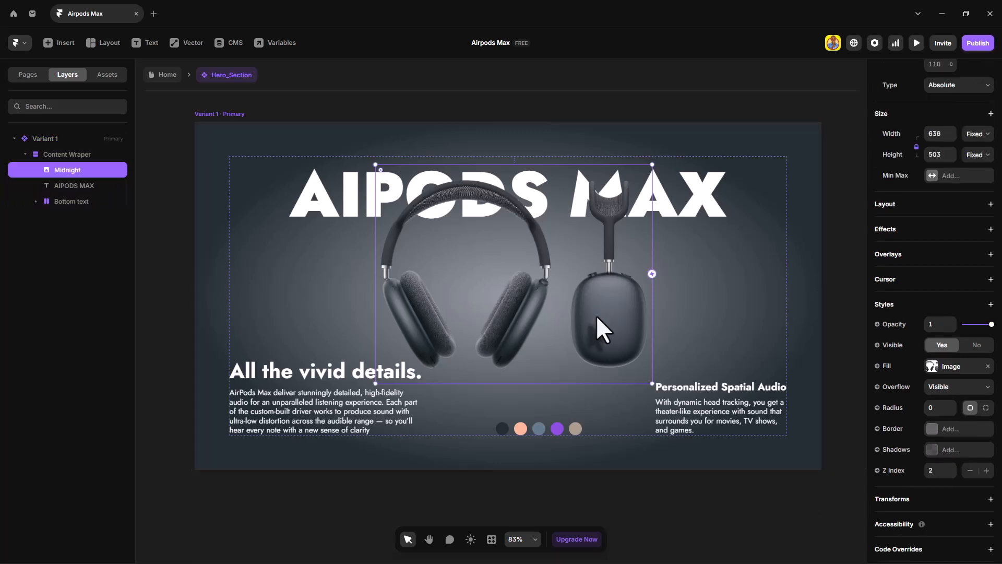
{"action": "key", "text": "ctrl+d"}
{"action": "key", "text": "ctrl+d"}
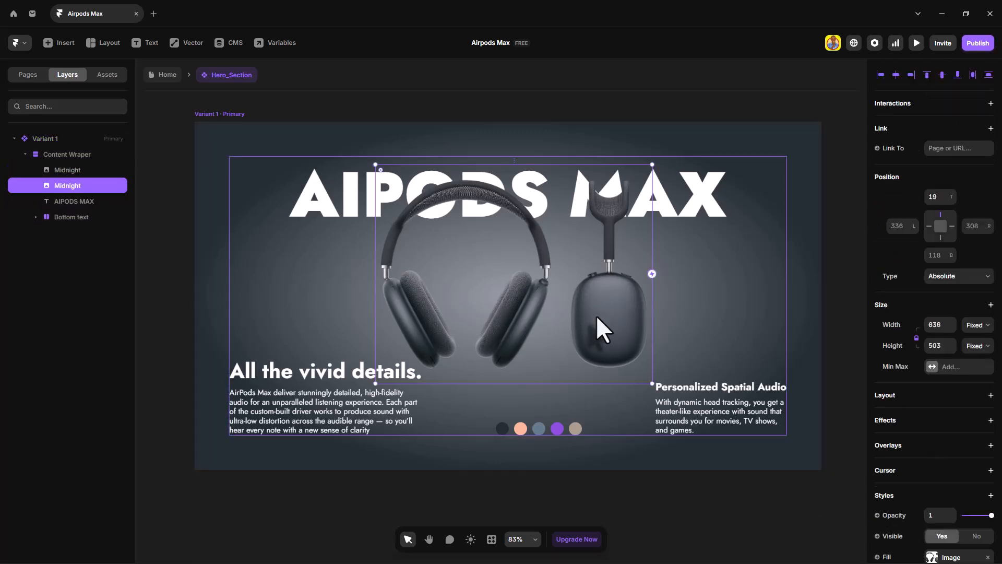
{"action": "key", "text": "ctrl+d"}
{"action": "key", "text": "ctrl+d"}
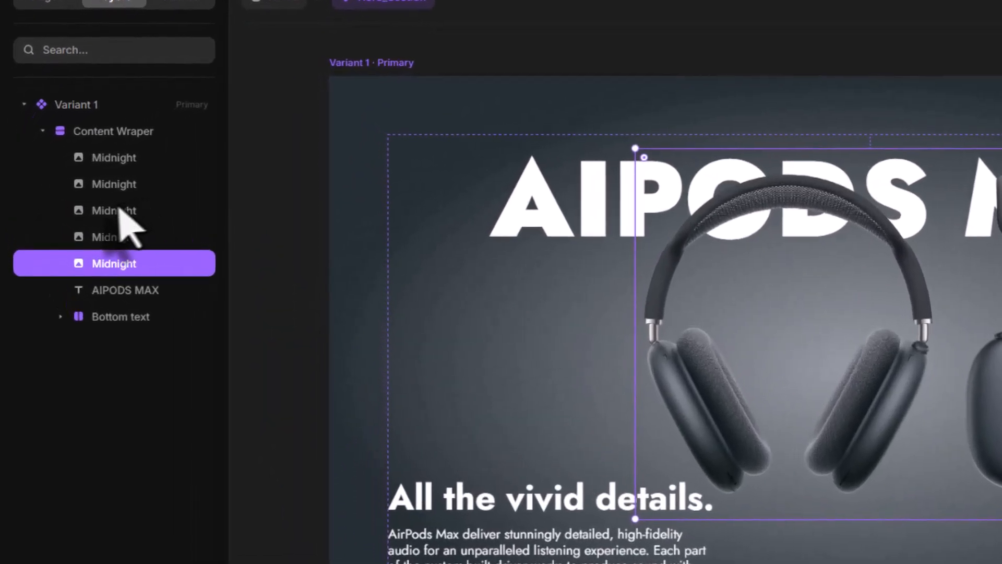
Step: Rename the first two Midnight copies below the original as pink and green
{"action": "left_click", "coordinate": [66, 188]}
{"action": "double_click", "coordinate": [111, 187]}
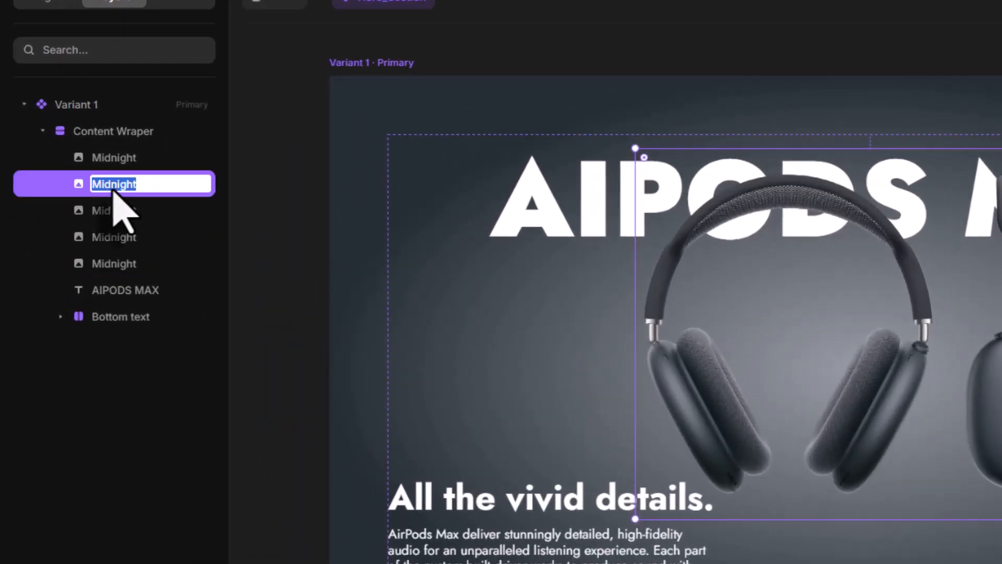
{"action": "type", "text": "pink"}
{"action": "left_click", "coordinate": [119, 213]}
{"action": "double_click", "coordinate": [120, 212]}
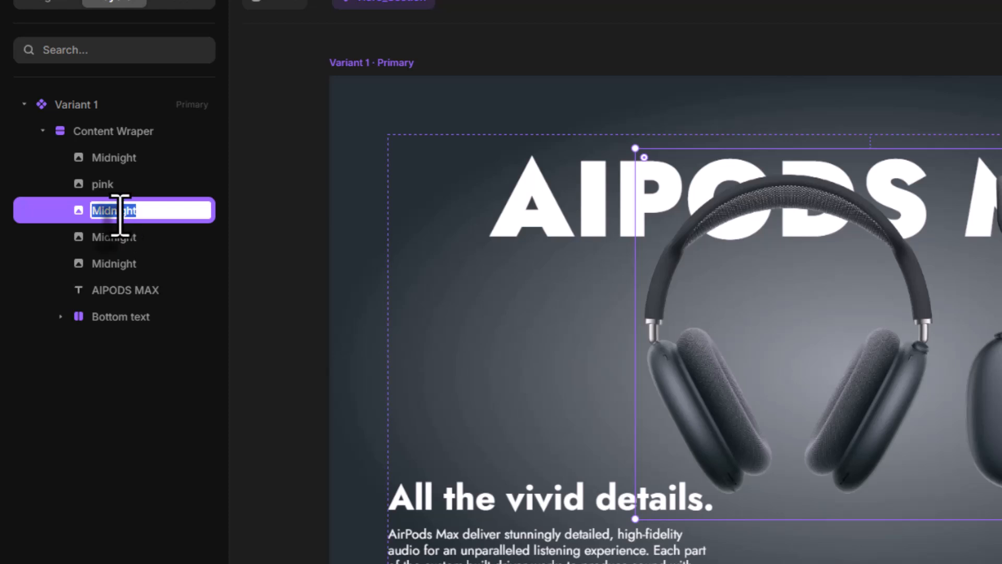
{"action": "type", "text": "green"}
Step: Rename the remaining two Midnight copies as blue and starlight
{"action": "double_click", "coordinate": [118, 238]}
{"action": "type", "text": "bl"}
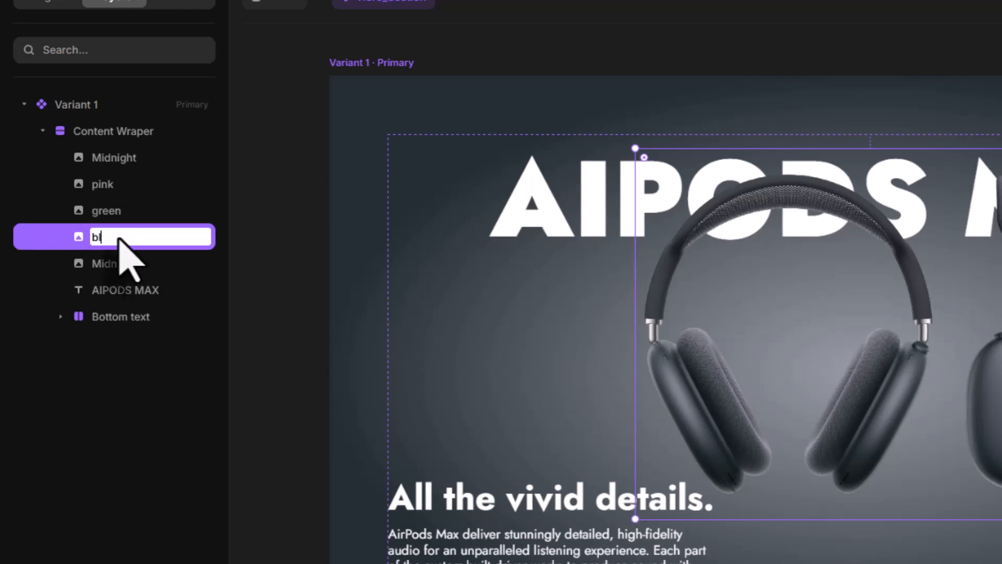
{"action": "type", "text": "ue"}
{"action": "key", "text": "Return"}
{"action": "double_click", "coordinate": [112, 264]}
{"action": "type", "text": "starlight"}
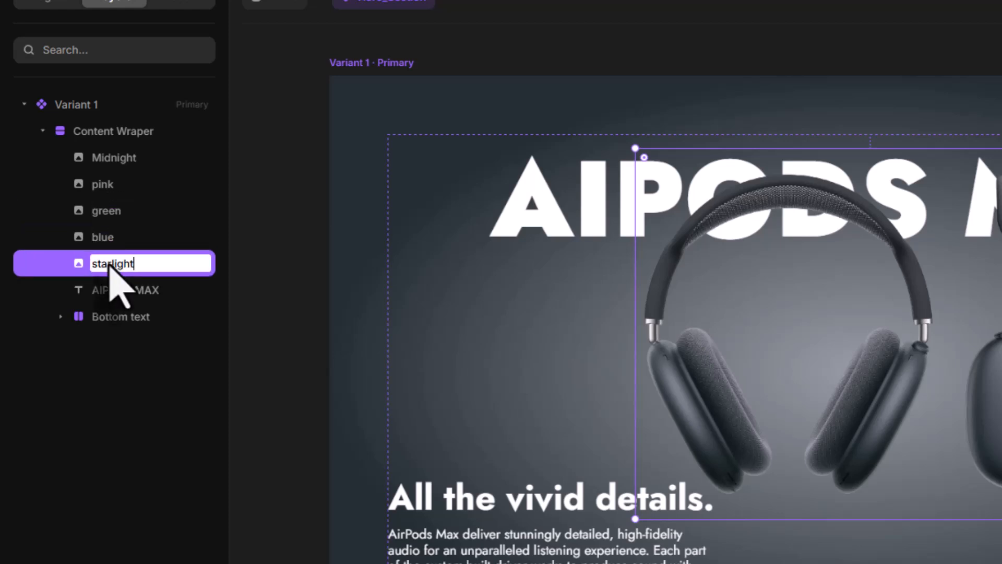
{"action": "key", "text": "Return"}
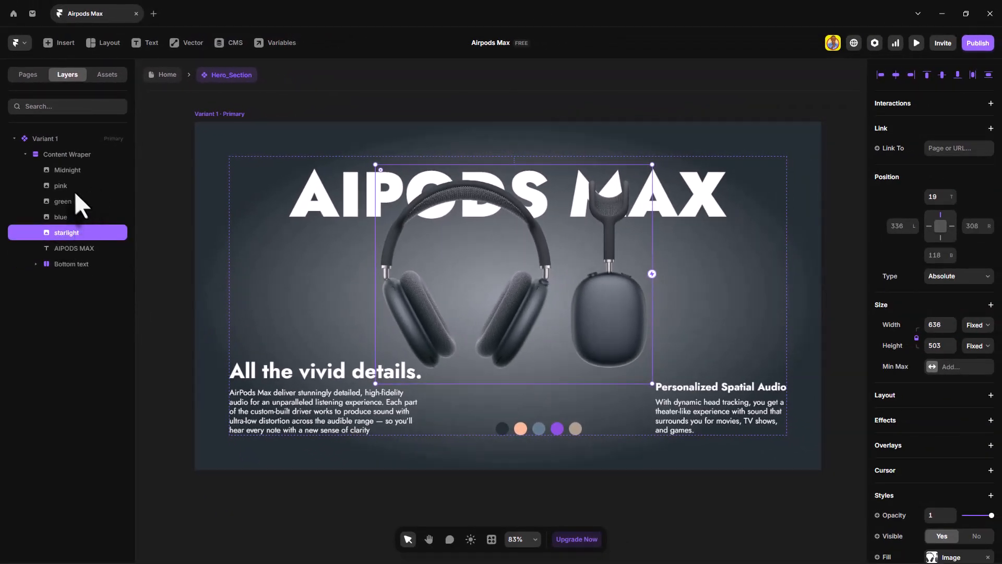
Step: Replace the pink layer's fill image with the Pink file from the AirpodsMax folder
{"action": "left_click", "coordinate": [74, 190]}
{"action": "scroll", "coordinate": [952, 414], "scroll_direction": "down", "scroll_amount": 3}
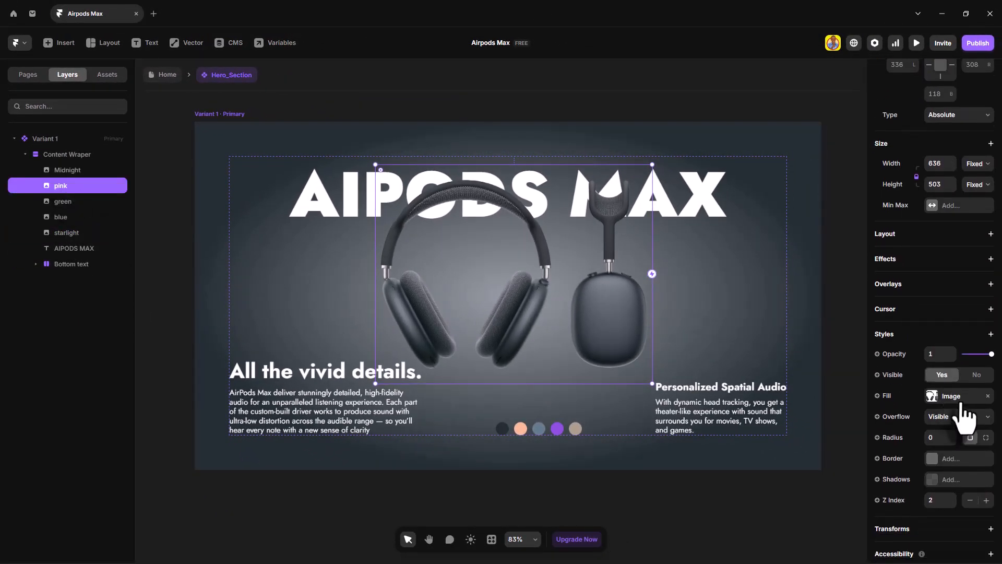
{"action": "left_click", "coordinate": [961, 396]}
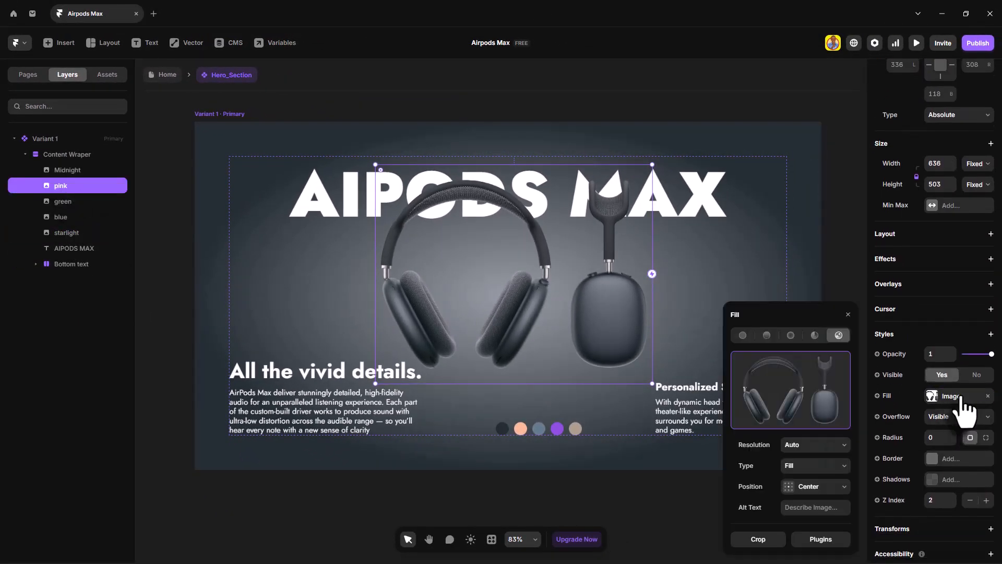
{"action": "left_click", "coordinate": [799, 399]}
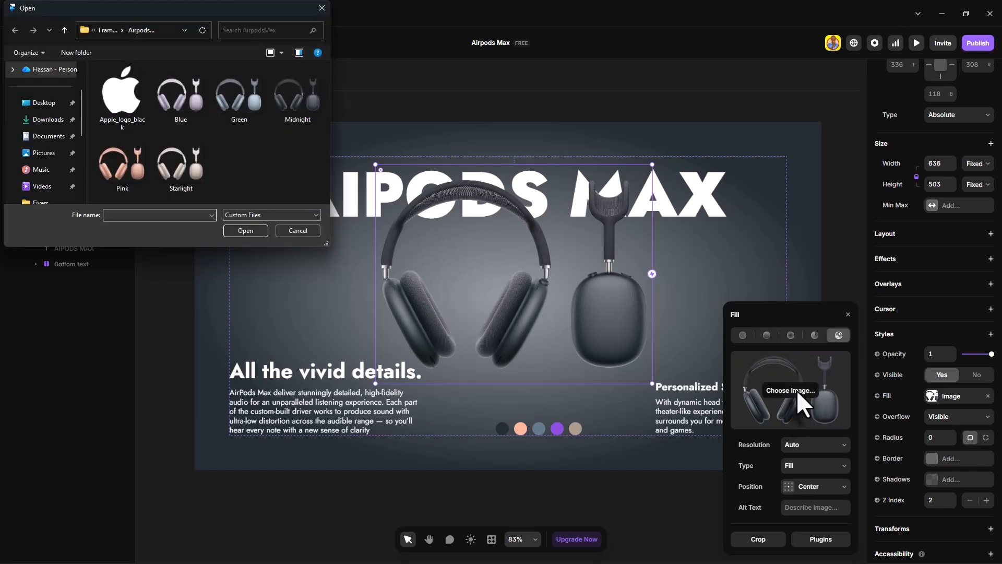
{"action": "double_click", "coordinate": [124, 161]}
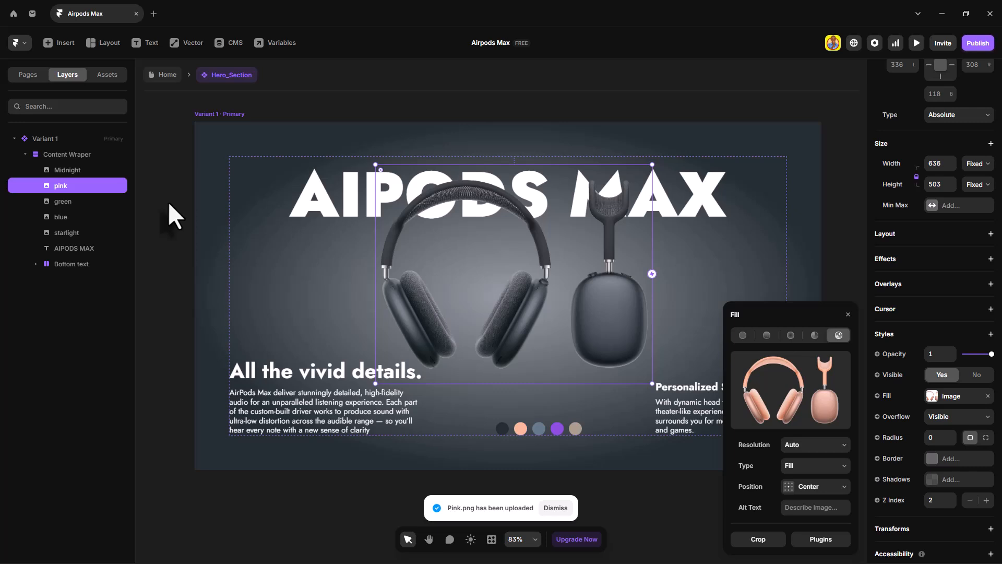
Step: Replace the fill images of the green and blue layers with the Green and Blue files
{"action": "left_click", "coordinate": [72, 202]}
{"action": "left_click", "coordinate": [802, 396]}
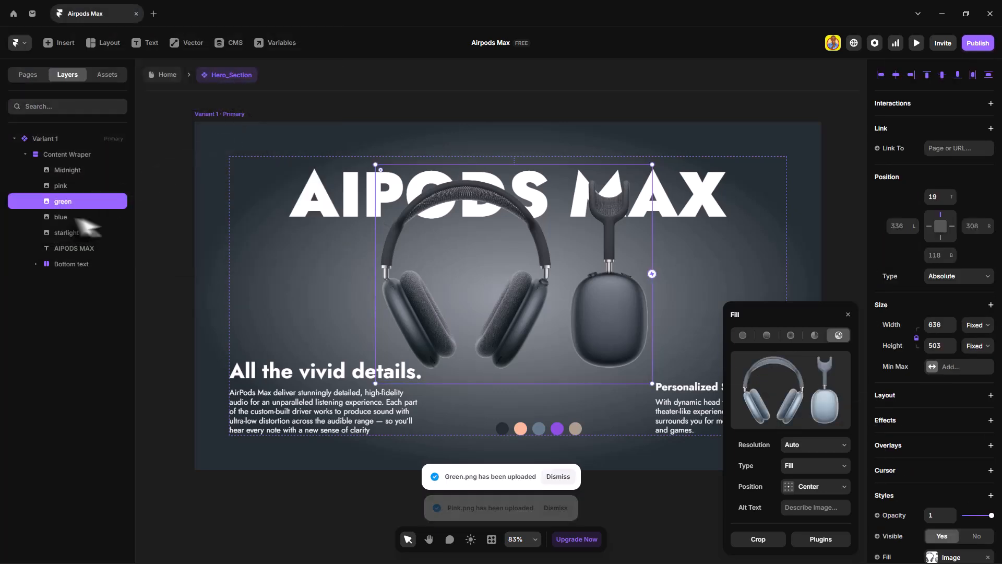
{"action": "left_click", "coordinate": [777, 393]}
{"action": "double_click", "coordinate": [180, 97]}
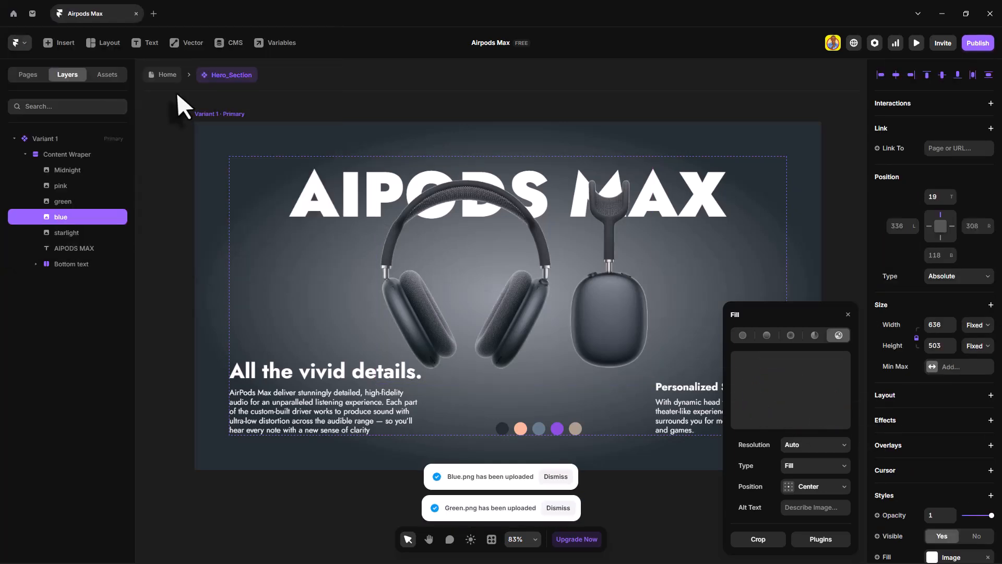
Step: Replace the starlight layer's fill image with the Starlight file and close the fill settings
{"action": "left_click", "coordinate": [81, 231]}
{"action": "left_click", "coordinate": [799, 395]}
{"action": "double_click", "coordinate": [190, 183]}
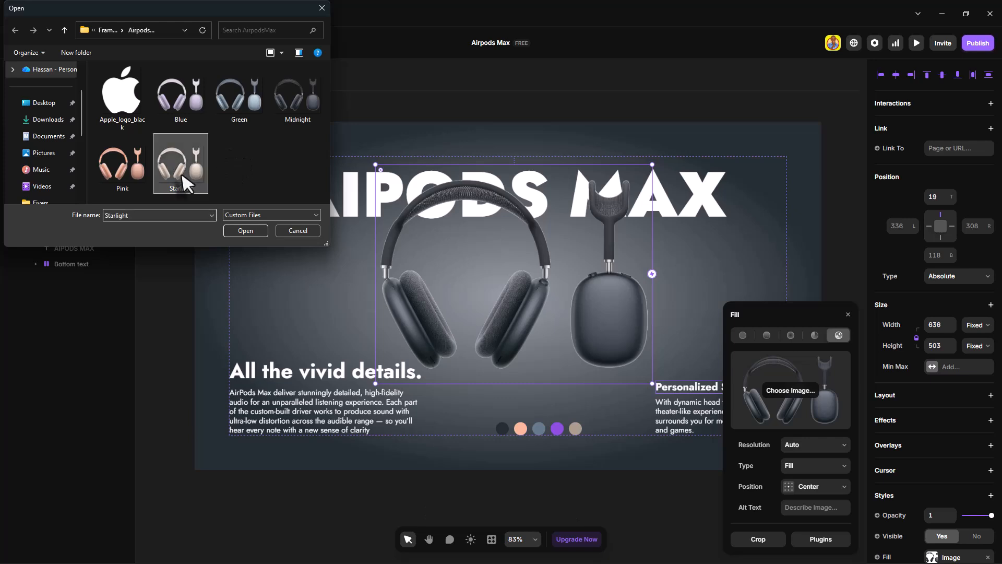
{"action": "left_click", "coordinate": [847, 315]}
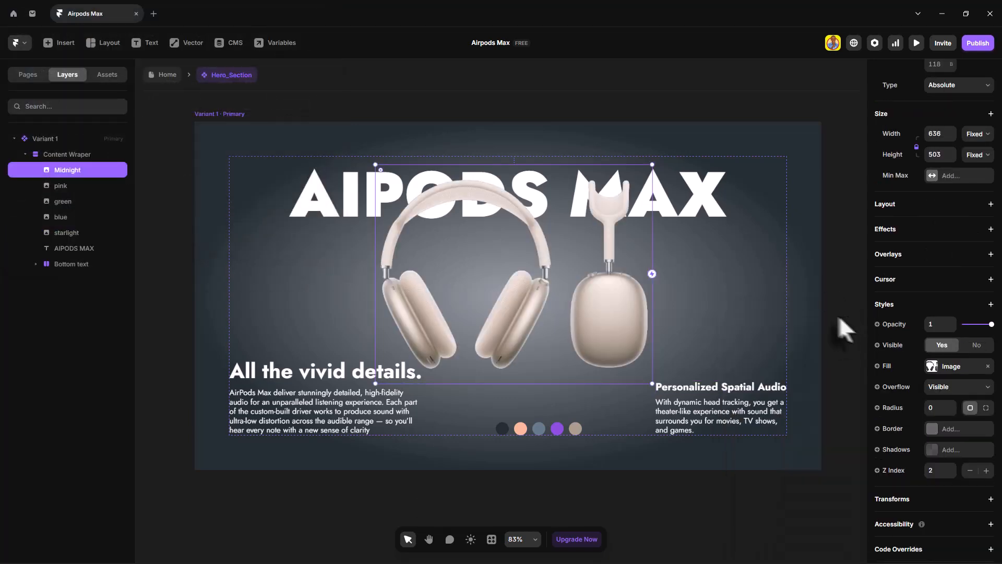
Step: Add a Scale transform of 0.3 to the pink, green, blue and starlight images together
{"action": "left_click", "coordinate": [60, 185]}
{"action": "left_click", "coordinate": [73, 231], "text": "shift"}
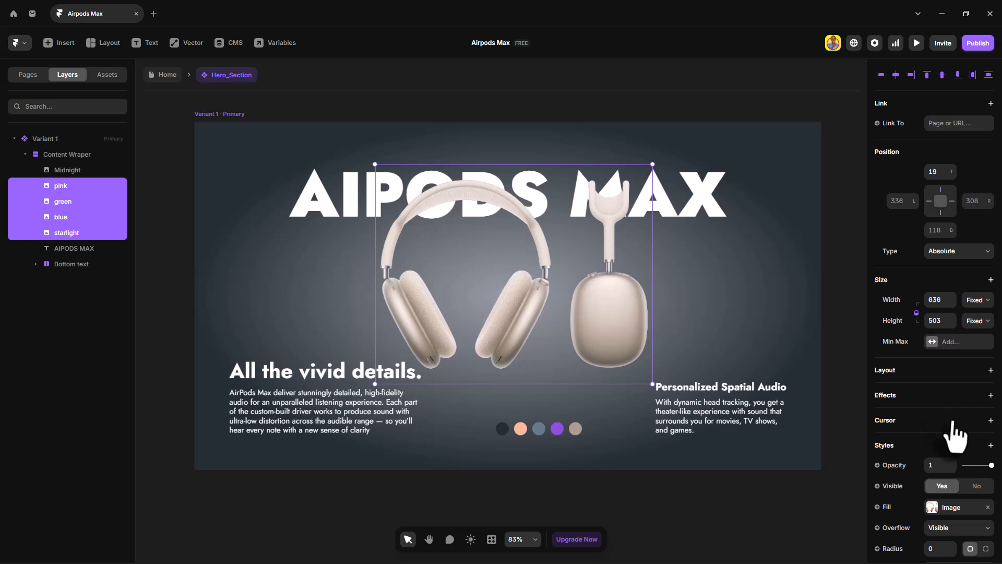
{"action": "scroll", "coordinate": [941, 413], "scroll_direction": "down", "scroll_amount": 5}
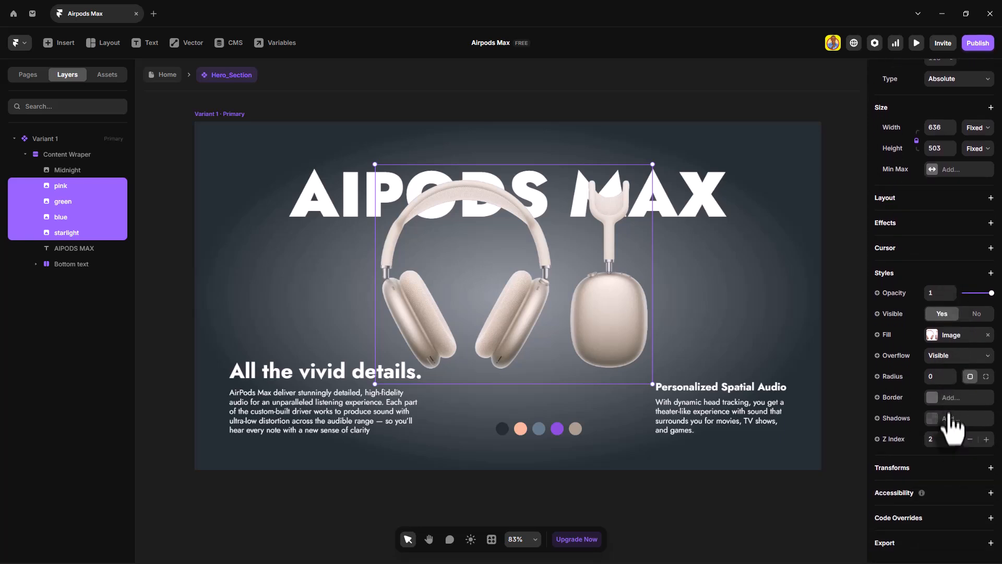
{"action": "left_click", "coordinate": [950, 467]}
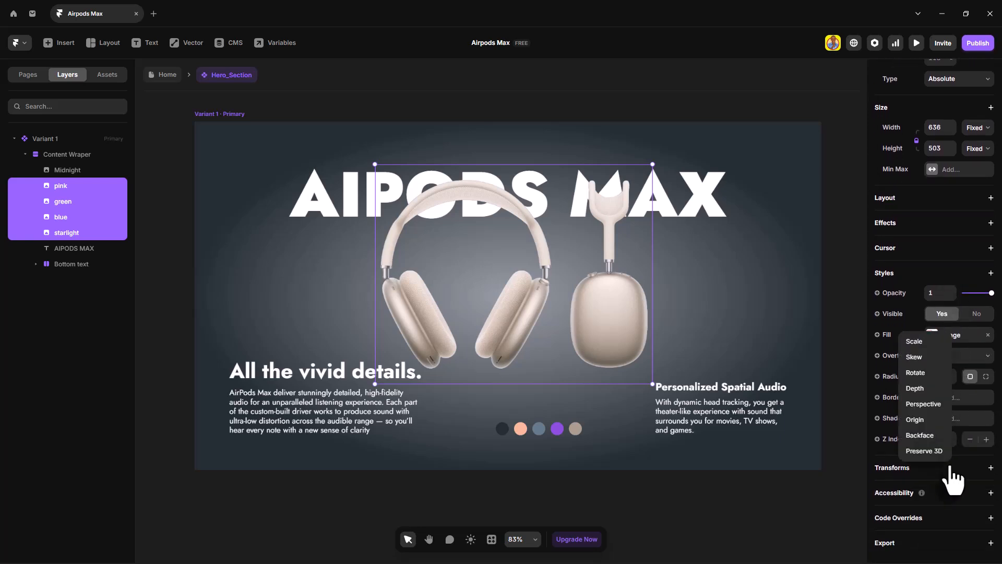
{"action": "left_click", "coordinate": [920, 342]}
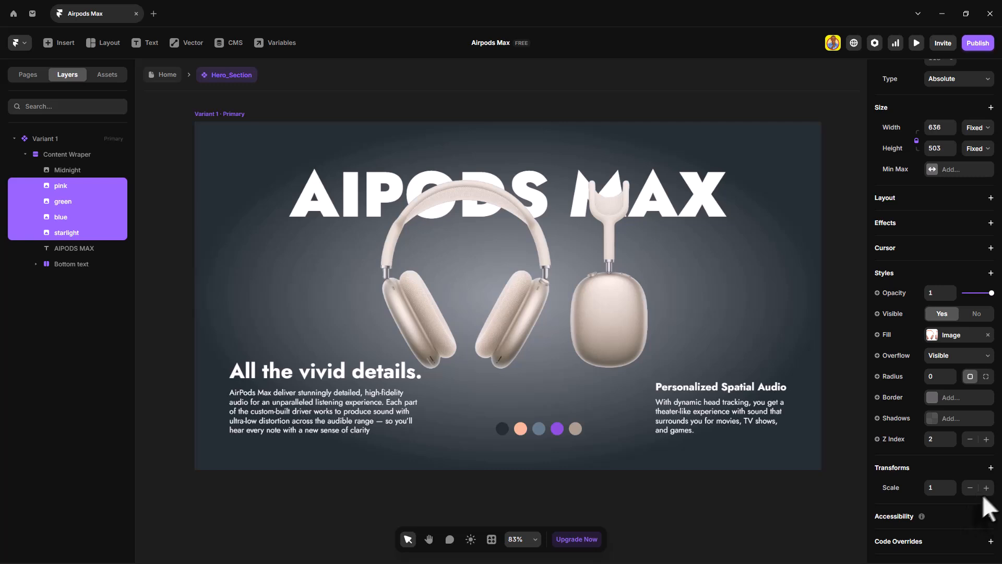
{"action": "left_click", "coordinate": [970, 488]}
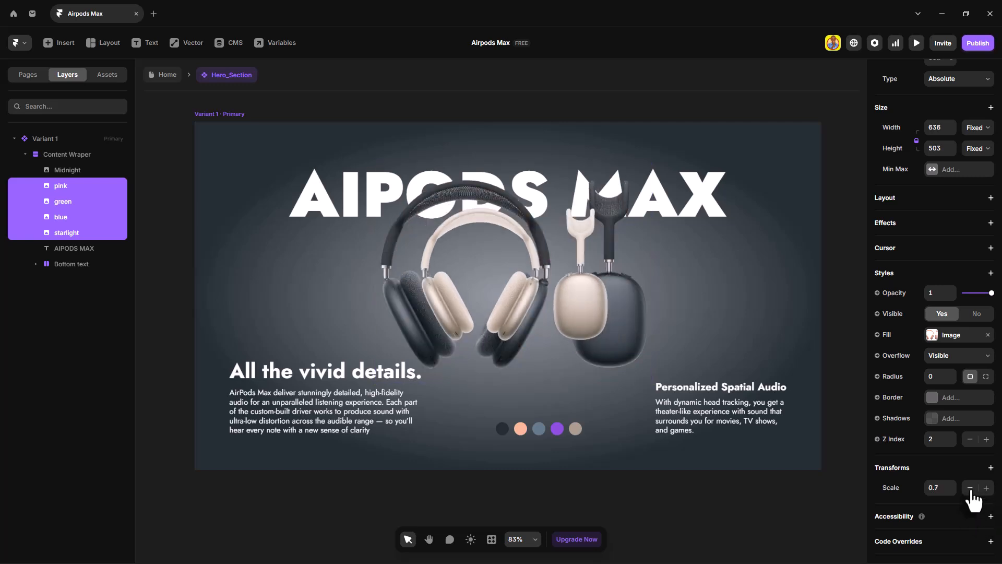
{"action": "left_click", "coordinate": [970, 488]}
{"action": "left_click", "coordinate": [970, 488]}
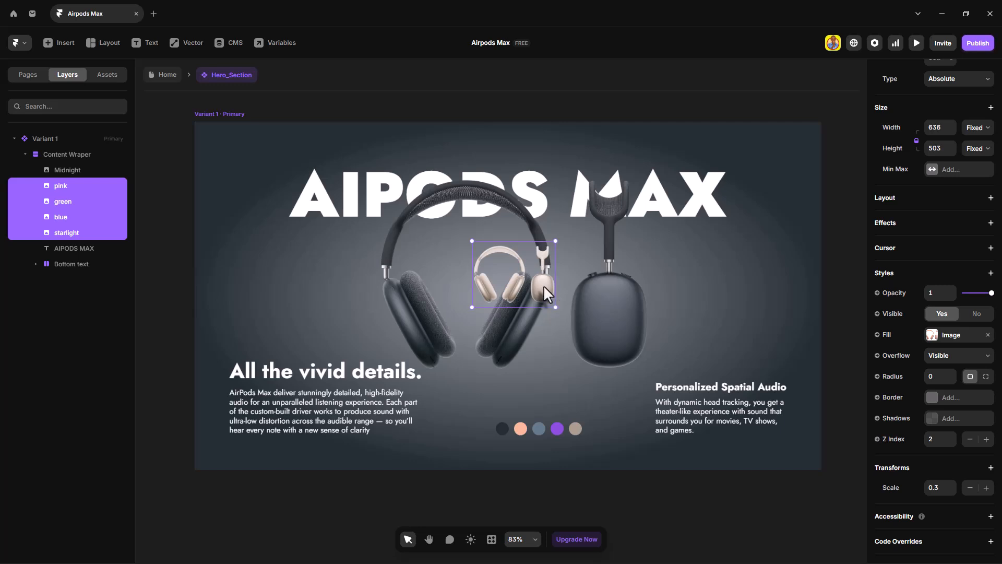
Step: Move the four scaled images to Content Wraper's right edge above Personalized Spatial Audio and give them a Blur of 10
{"action": "left_click_drag", "start_coordinate": [543, 285], "coordinate": [773, 307]}
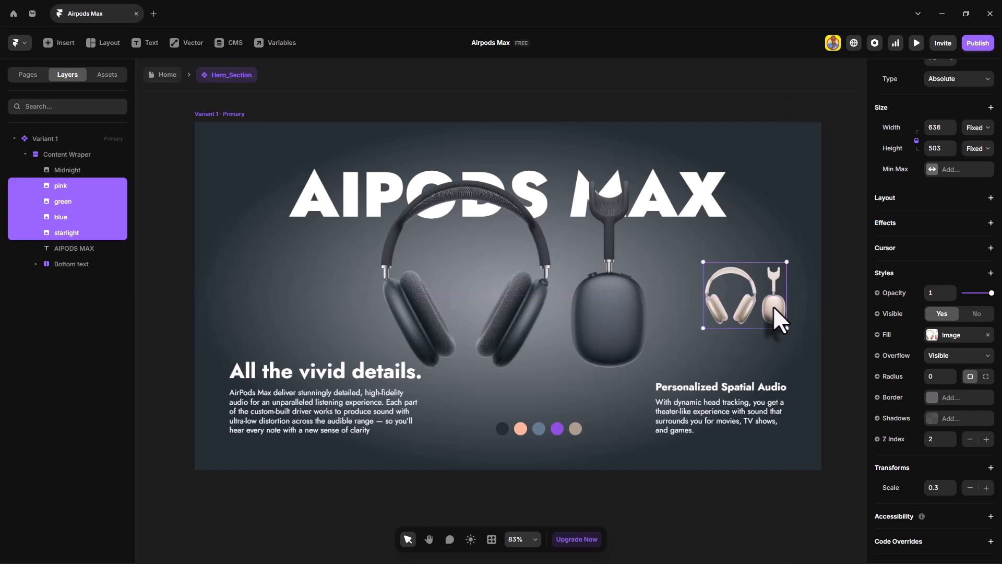
{"action": "left_click", "coordinate": [972, 273]}
{"action": "mouse_move", "coordinate": [908, 334]}
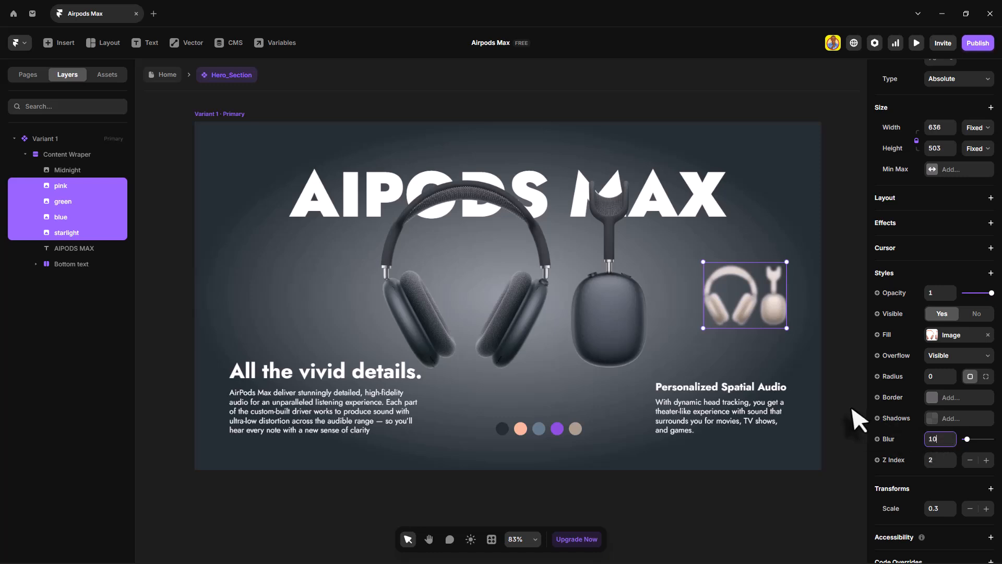
Step: Set the opacity of the green, blue and starlight images to 0, leaving the pink one as is
{"action": "left_click", "coordinate": [70, 205]}
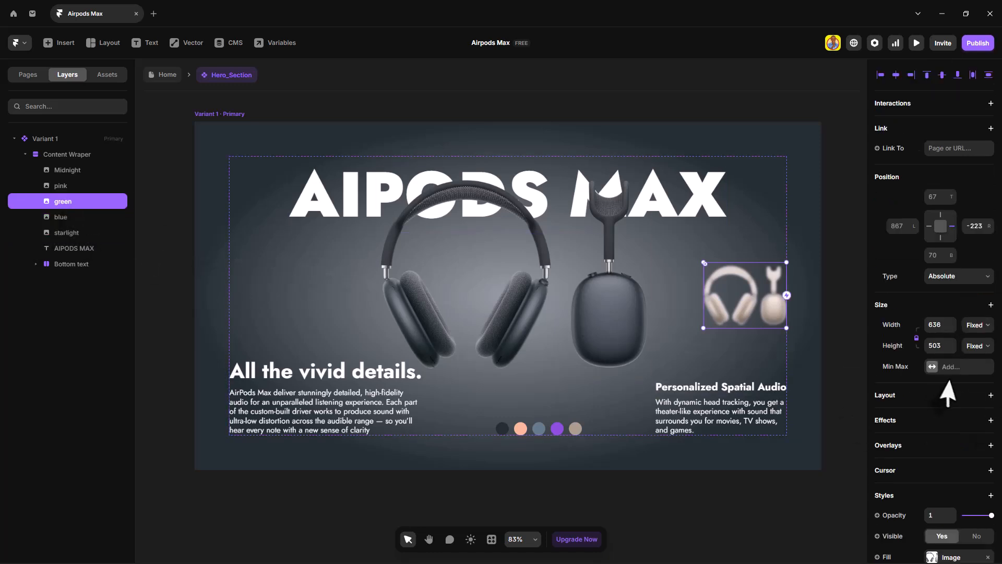
{"action": "scroll", "coordinate": [947, 397], "scroll_direction": "down", "scroll_amount": 5}
{"action": "left_click_drag", "start_coordinate": [988, 323], "coordinate": [963, 323]}
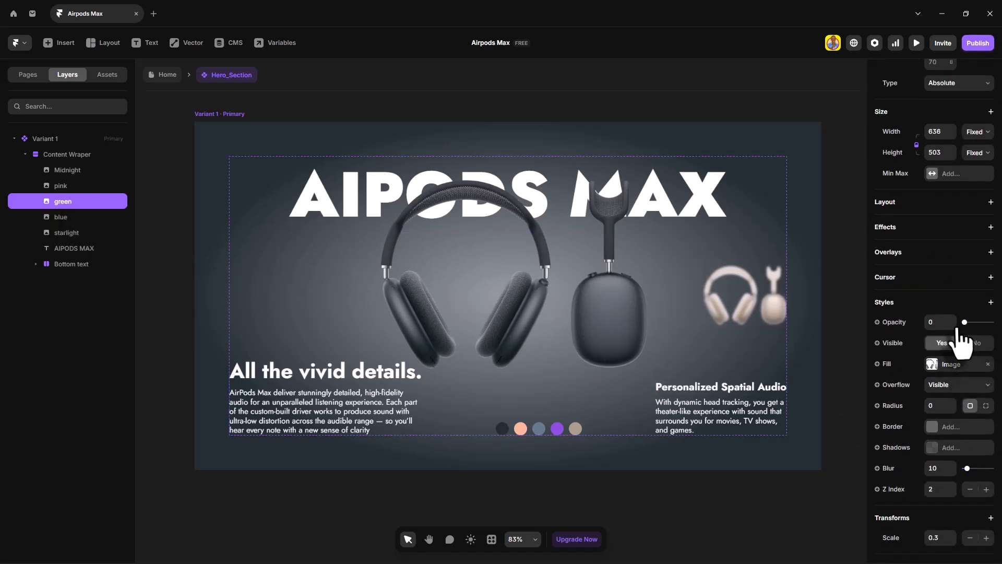
{"action": "left_click", "coordinate": [64, 220]}
{"action": "scroll", "coordinate": [976, 342], "scroll_direction": "down", "scroll_amount": 2}
{"action": "left_click_drag", "start_coordinate": [988, 409], "coordinate": [965, 410]}
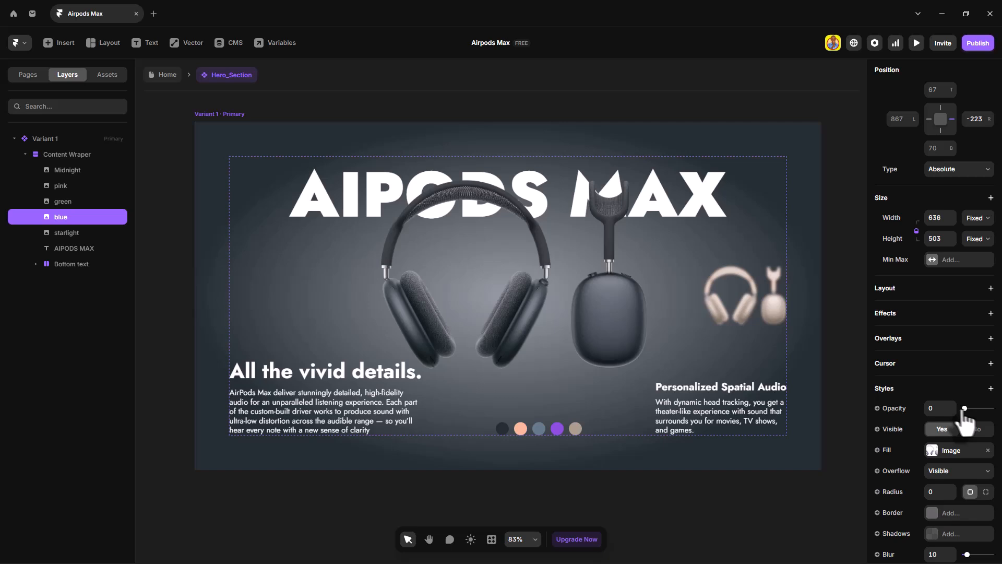
{"action": "left_click", "coordinate": [66, 232]}
{"action": "scroll", "coordinate": [962, 409], "scroll_direction": "down", "scroll_amount": 3}
{"action": "left_click_drag", "start_coordinate": [989, 359], "coordinate": [964, 360]}
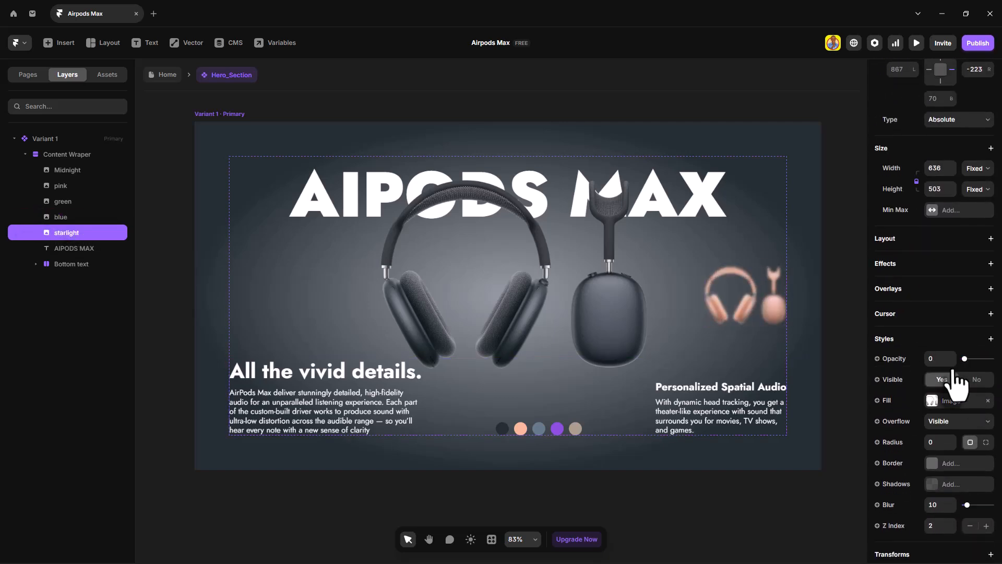
Step: Rename the primary variant of Hero_Section as midnight
{"action": "left_click", "coordinate": [209, 114]}
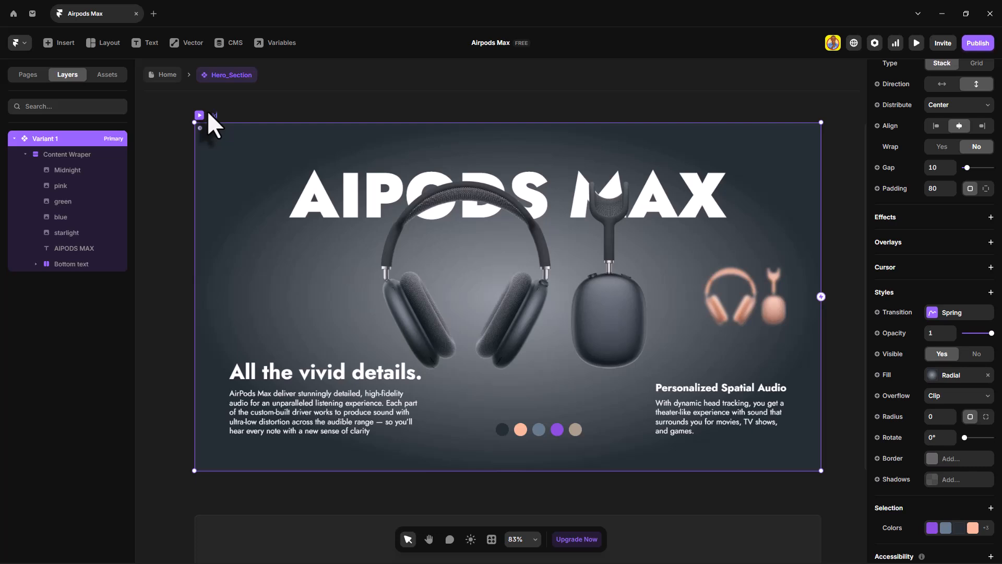
{"action": "type", "text": "midnight"}
{"action": "key", "text": "Return"}
Step: Add a second variant beside the midnight one and name it Pink
{"action": "scroll", "coordinate": [515, 358], "scroll_direction": "down", "scroll_amount": 3}
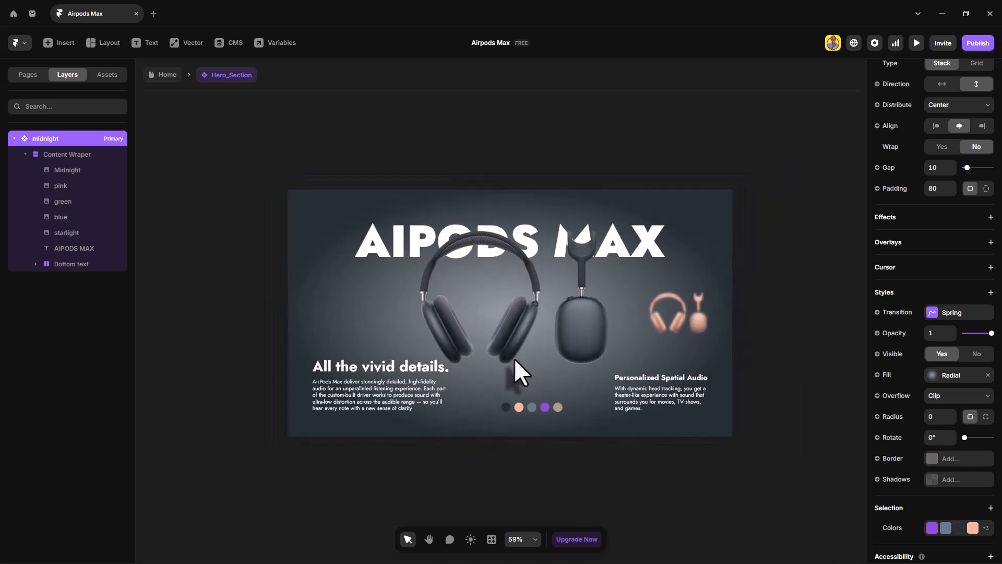
{"action": "scroll", "coordinate": [515, 358], "scroll_direction": "right", "scroll_amount": 2}
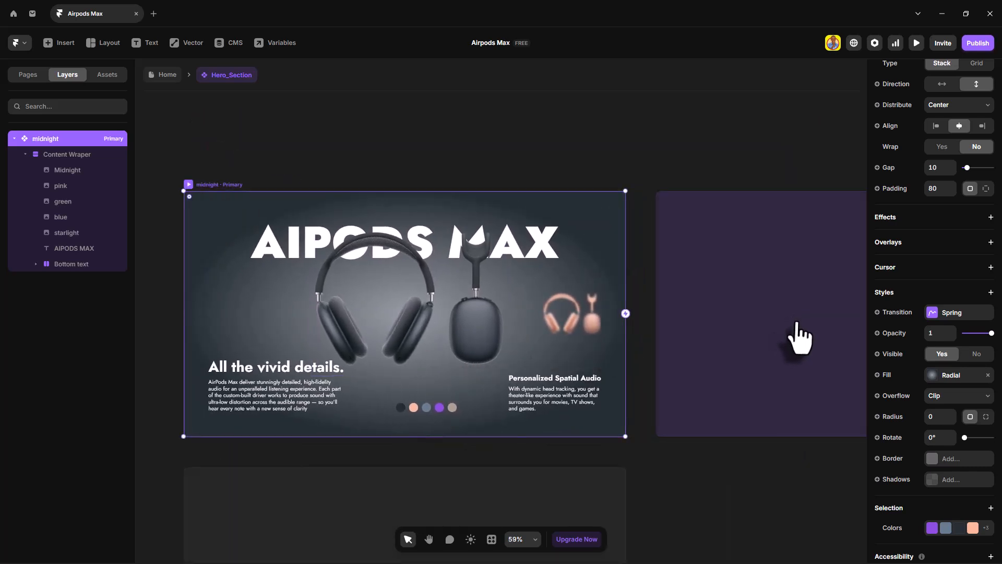
{"action": "left_click", "coordinate": [794, 334]}
{"action": "scroll", "coordinate": [459, 321], "scroll_direction": "left", "scroll_amount": 4}
{"action": "double_click", "coordinate": [504, 188]}
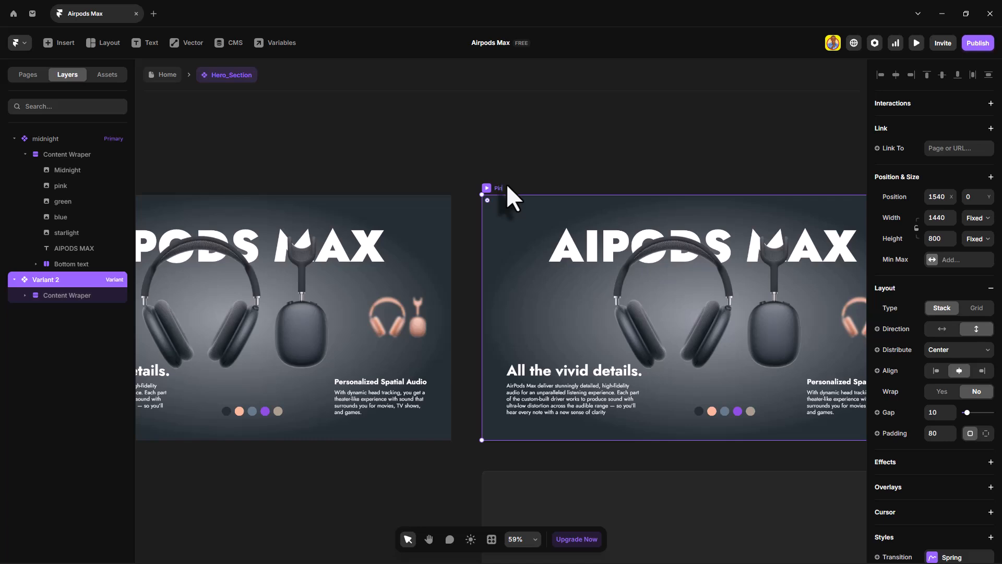
{"action": "key", "text": "Return"}
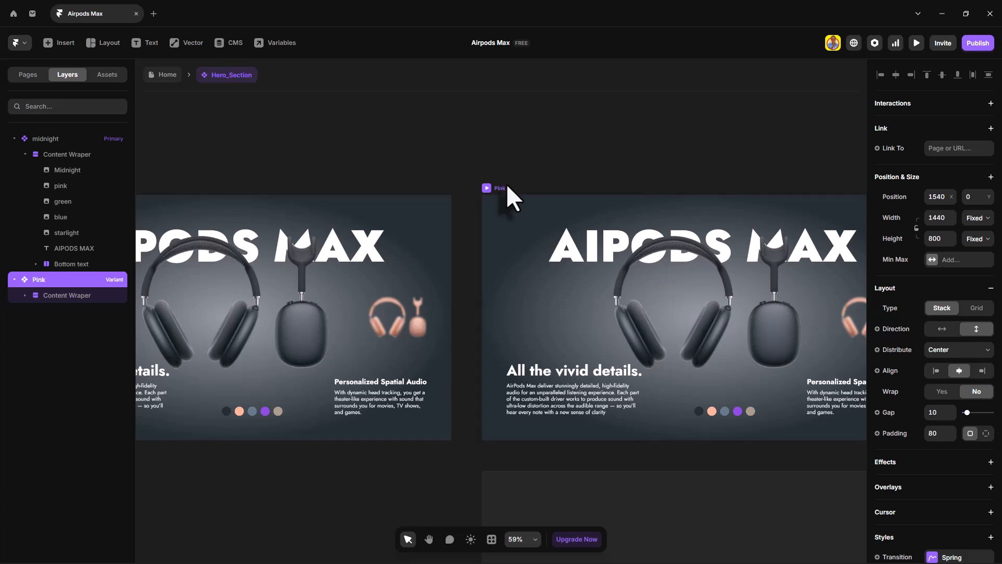
Step: Add a Scale transform to the Midnight image in the Pink variant and set it to 0.3
{"action": "scroll", "coordinate": [507, 185], "scroll_direction": "right", "scroll_amount": 3}
{"action": "scroll", "coordinate": [507, 185], "scroll_direction": "up", "scroll_amount": 2}
{"action": "scroll", "coordinate": [507, 184], "scroll_direction": "down", "scroll_amount": 2}
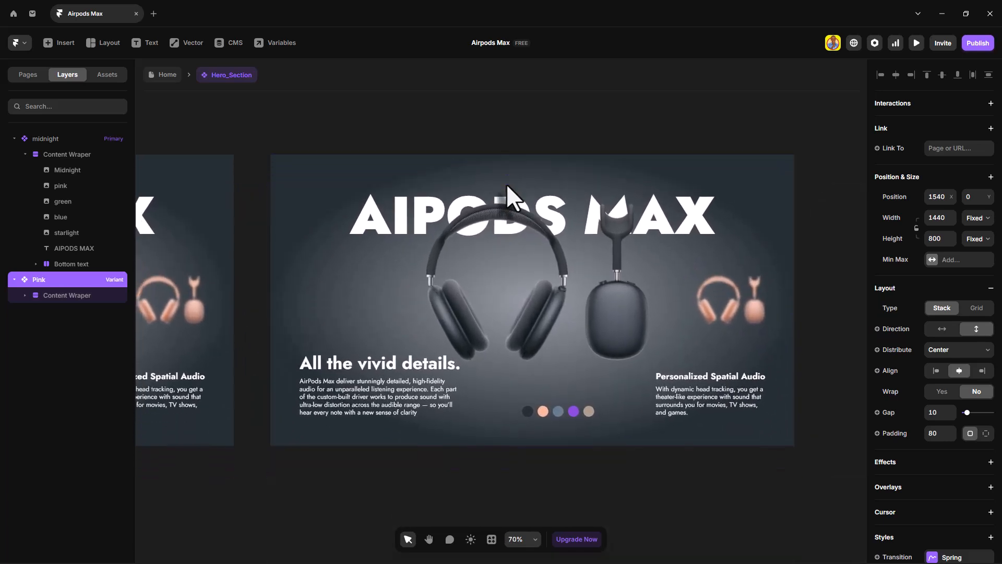
{"action": "left_click", "coordinate": [601, 288]}
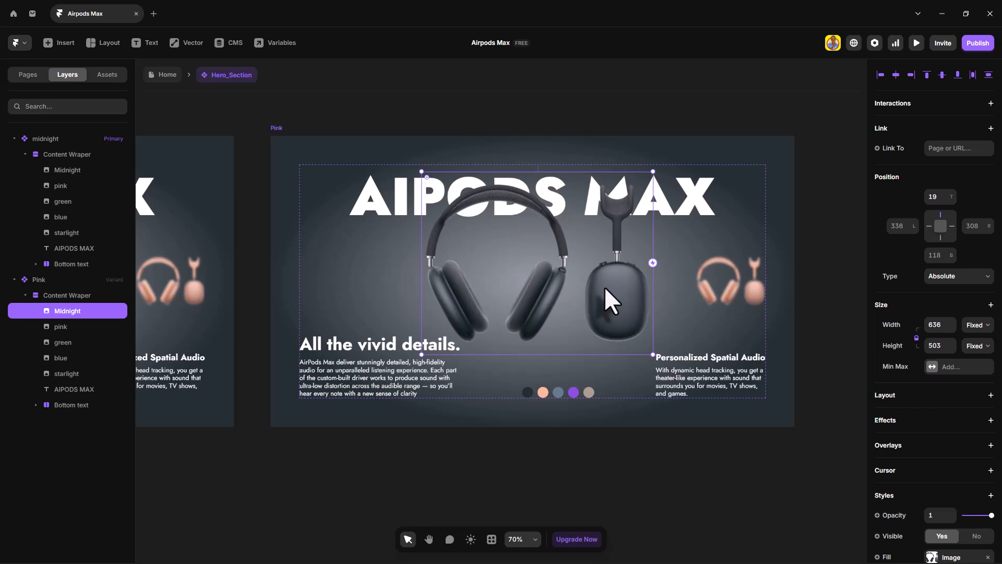
{"action": "scroll", "coordinate": [948, 471], "scroll_direction": "down", "scroll_amount": 4}
{"action": "left_click", "coordinate": [945, 469]}
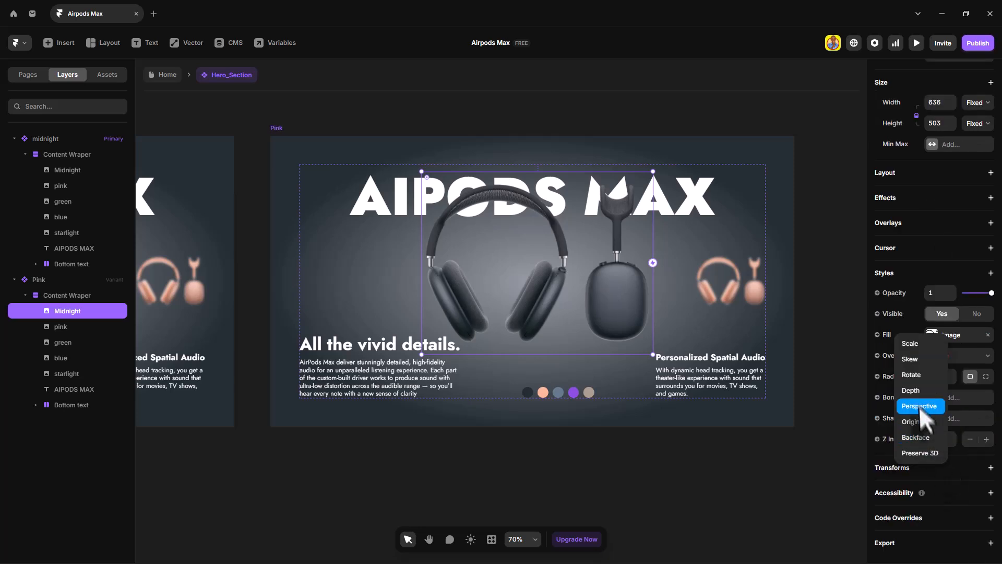
{"action": "left_click", "coordinate": [919, 345]}
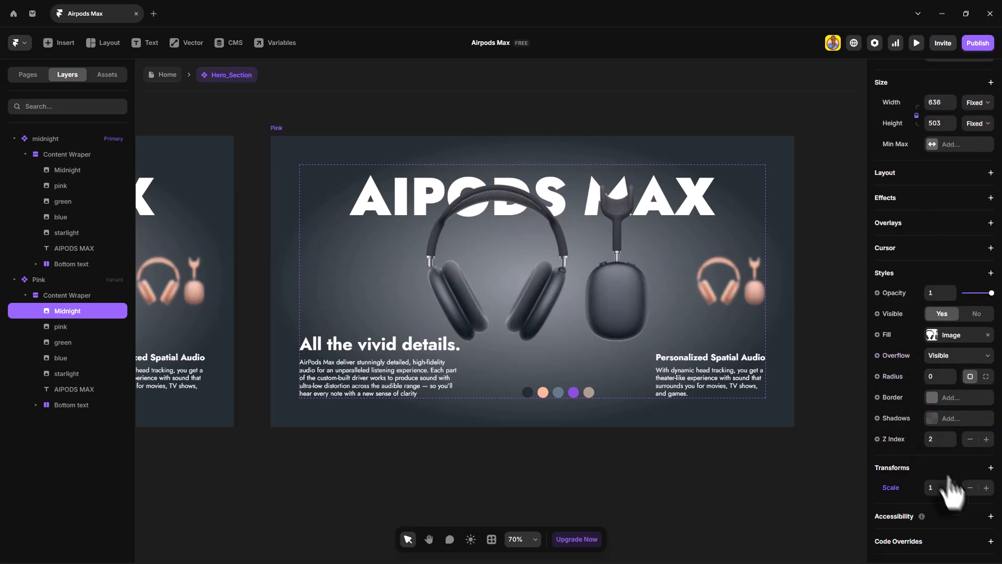
{"action": "left_click", "coordinate": [970, 488]}
{"action": "left_click", "coordinate": [970, 488]}
{"action": "left_click", "coordinate": [970, 488]}
{"action": "left_click", "coordinate": [970, 488]}
{"action": "left_click", "coordinate": [970, 488]}
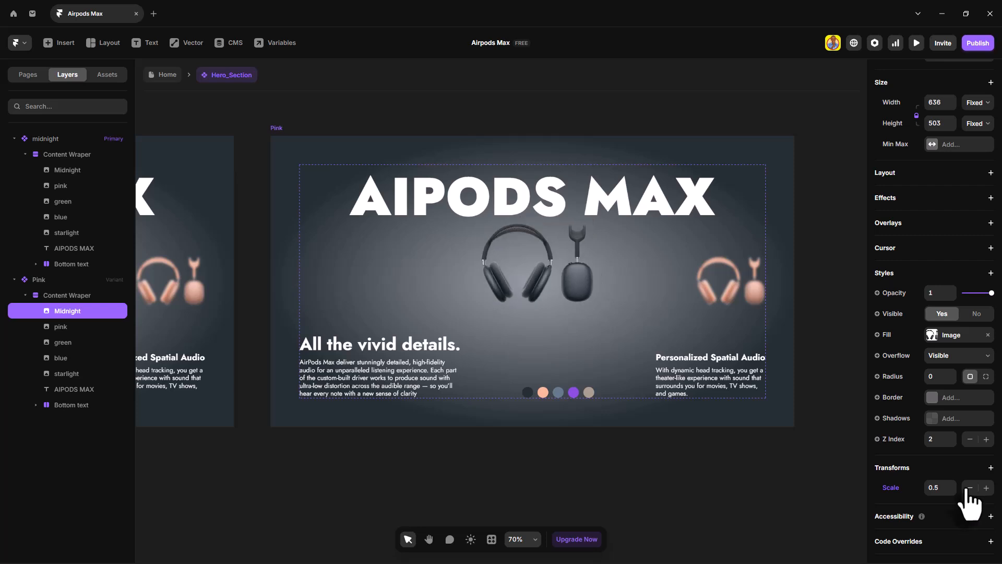
{"action": "left_click", "coordinate": [970, 488]}
{"action": "left_click", "coordinate": [970, 488]}
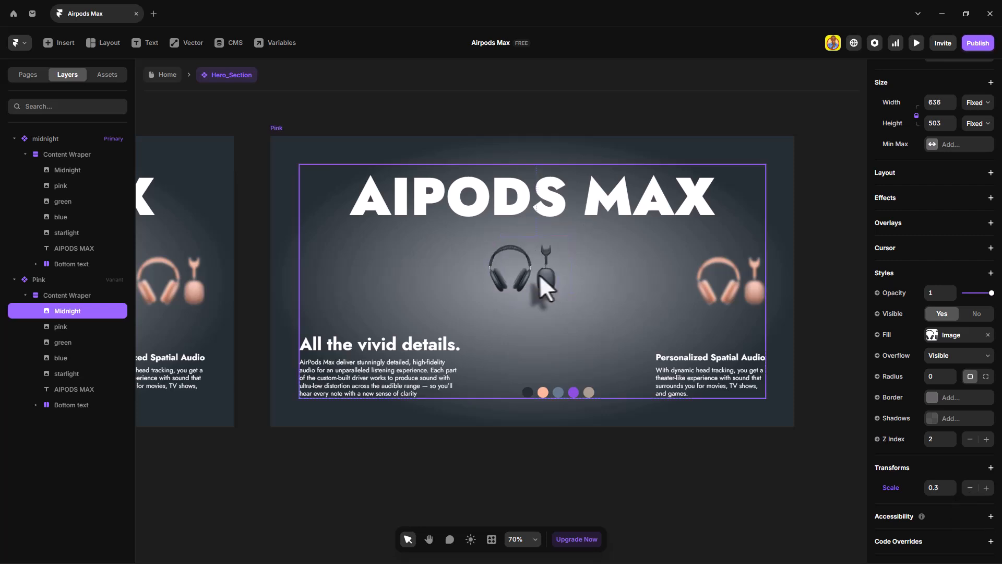
Step: Move the scaled Midnight image to Content Wraper's left edge above All the vivid details and give it a Blur of 10
{"action": "left_click_drag", "start_coordinate": [540, 274], "coordinate": [358, 288]}
{"action": "left_click", "coordinate": [919, 273]}
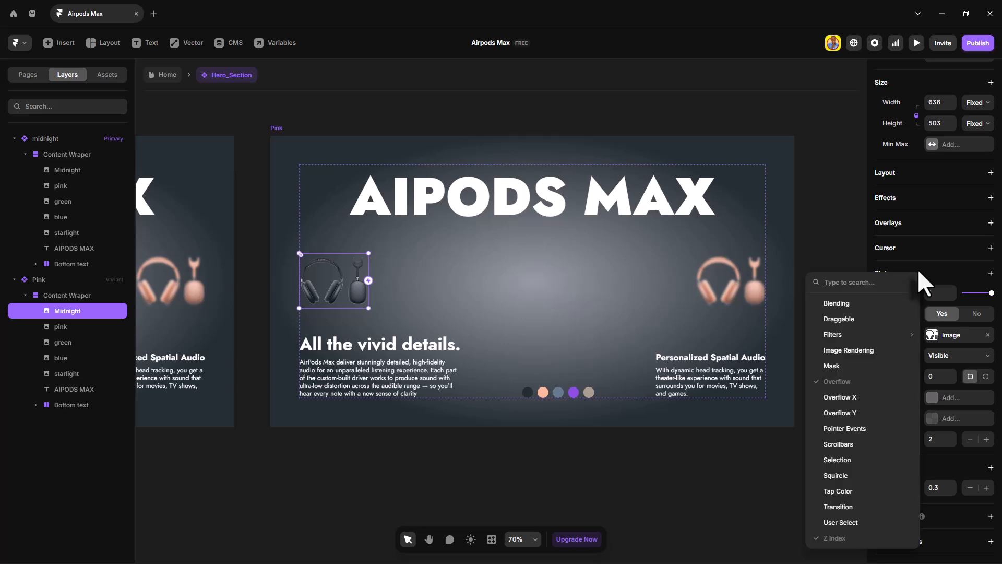
{"action": "mouse_move", "coordinate": [846, 333]}
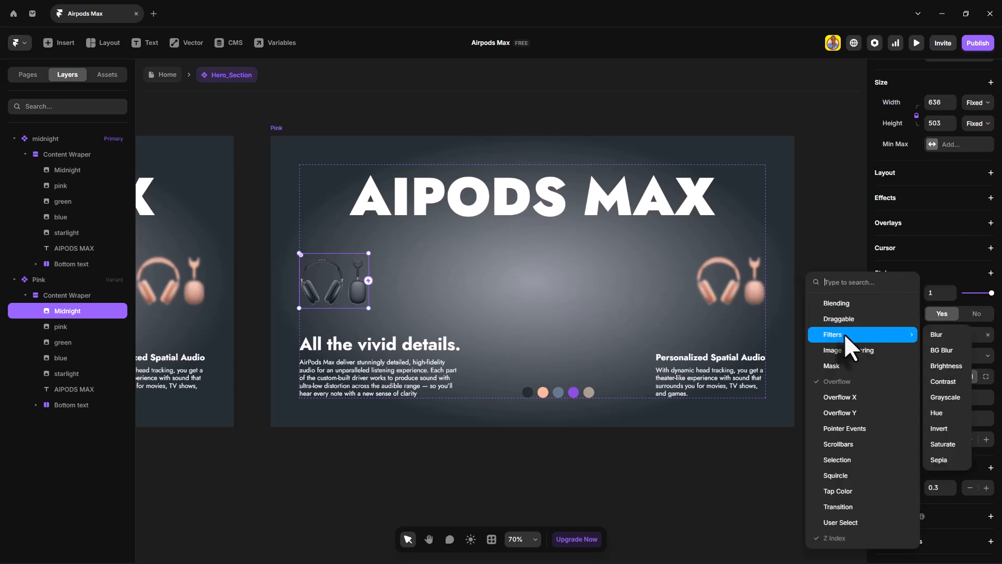
{"action": "left_click", "coordinate": [935, 334]}
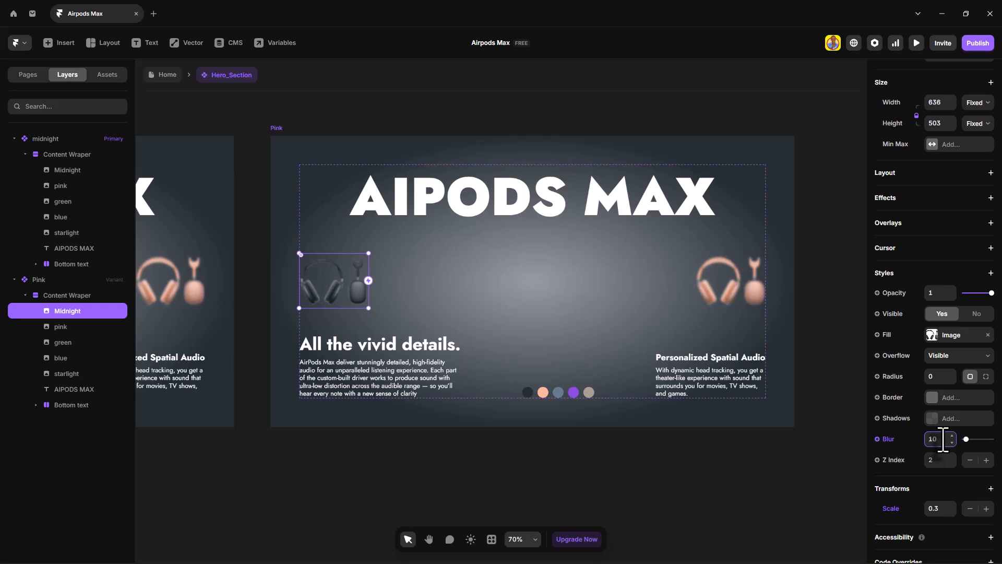
Step: Set the Pink variant's pink image to a Scale of 1 and a Blur of 0
{"action": "left_click", "coordinate": [65, 327]}
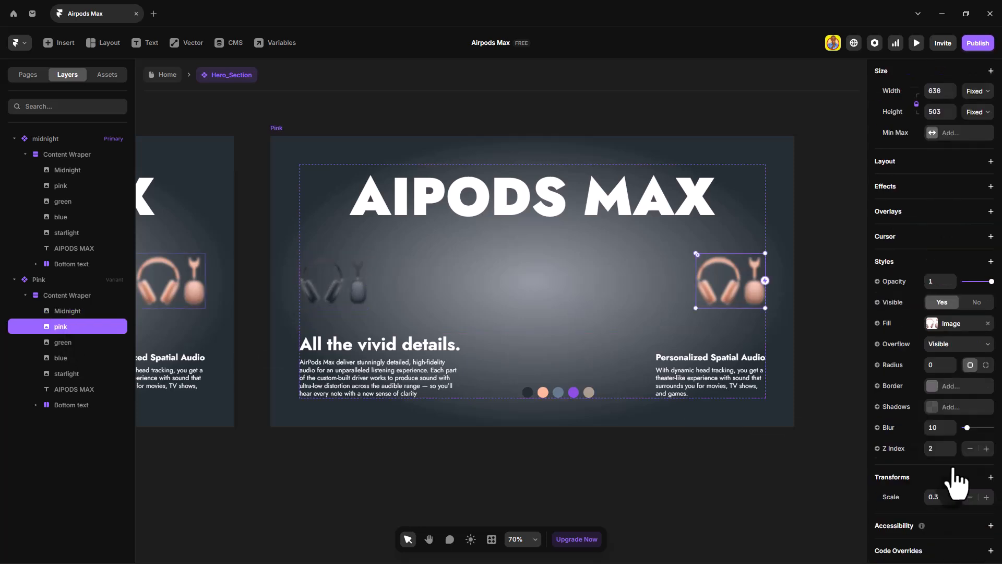
{"action": "scroll", "coordinate": [956, 483], "scroll_direction": "down", "scroll_amount": 1}
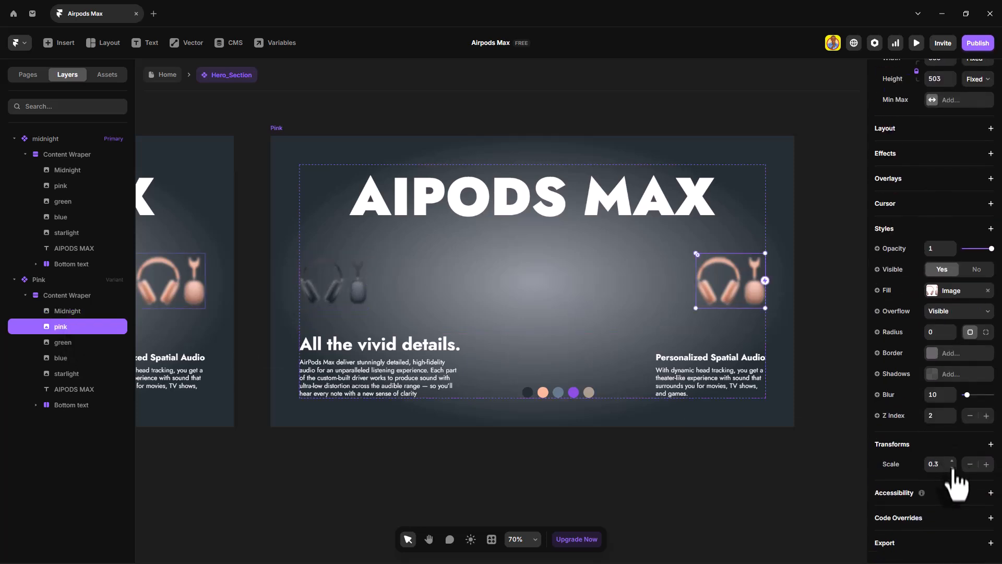
{"action": "left_click", "coordinate": [986, 464]}
{"action": "left_click", "coordinate": [986, 464]}
{"action": "left_click", "coordinate": [987, 464]}
{"action": "left_click", "coordinate": [986, 464]}
{"action": "left_click", "coordinate": [987, 464]}
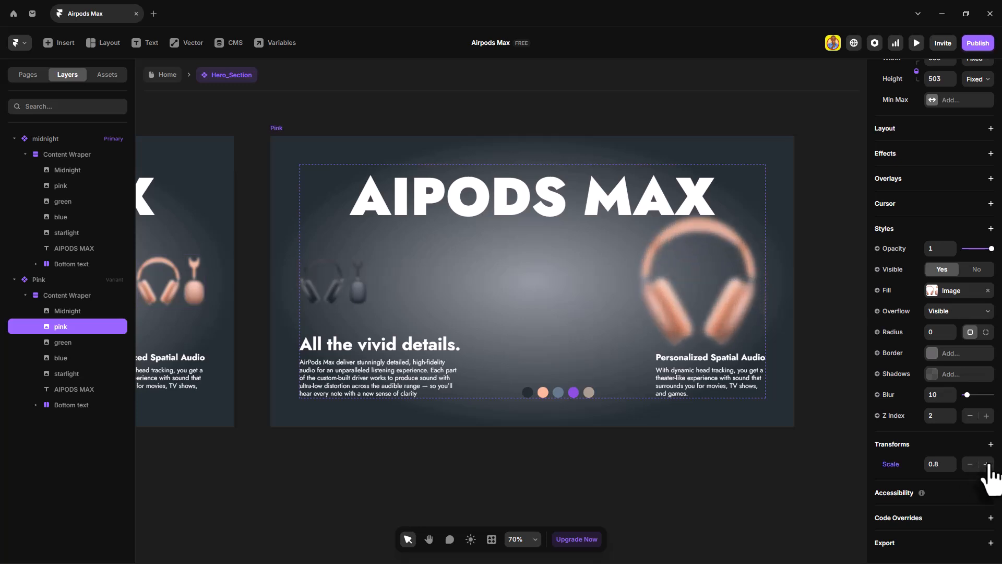
{"action": "left_click", "coordinate": [987, 464]}
{"action": "left_click", "coordinate": [987, 464]}
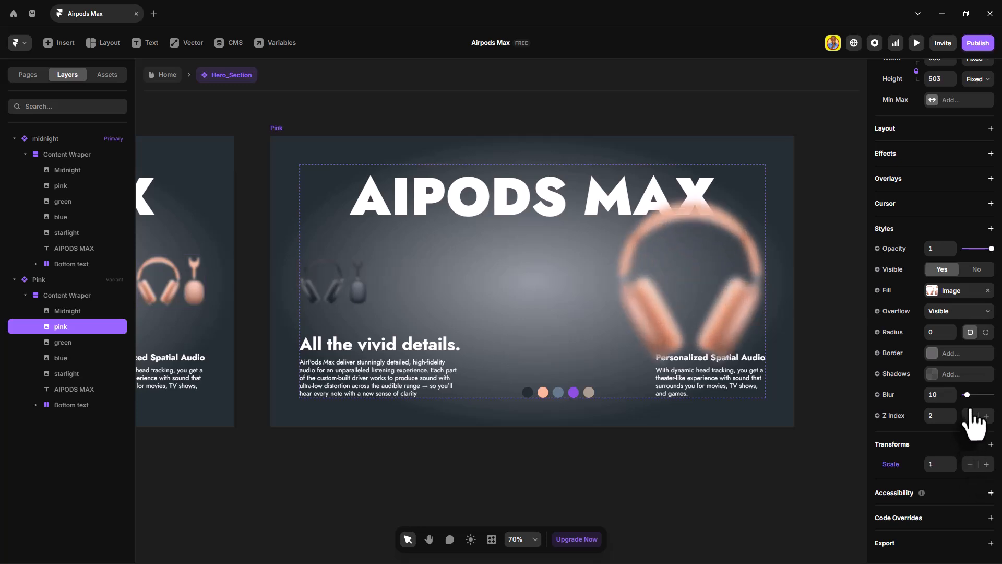
{"action": "left_click_drag", "start_coordinate": [967, 397], "coordinate": [955, 402]}
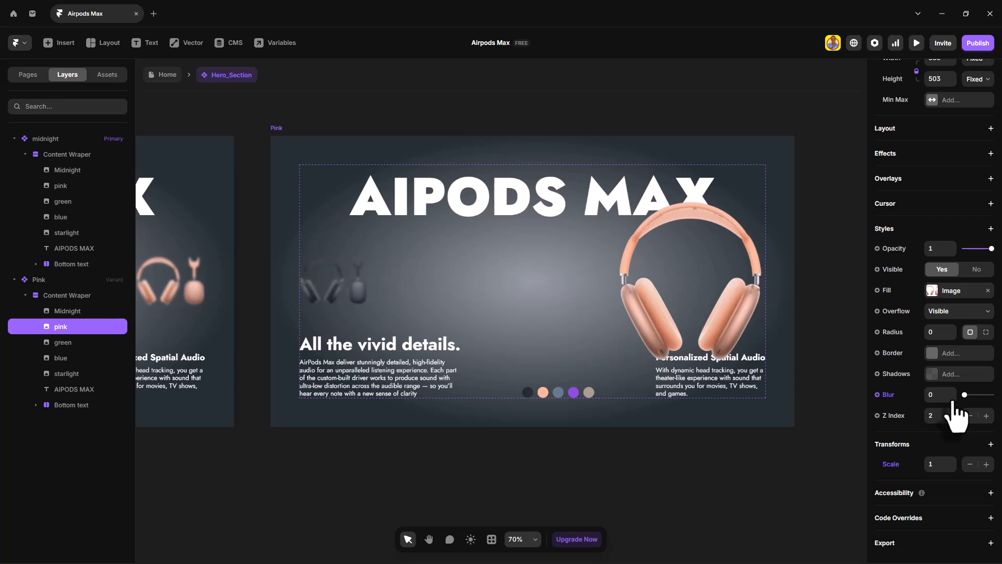
Step: Center the pink image horizontally in Content Wraper and move it up to a top offset of 19
{"action": "scroll", "coordinate": [965, 339], "scroll_direction": "up", "scroll_amount": 5}
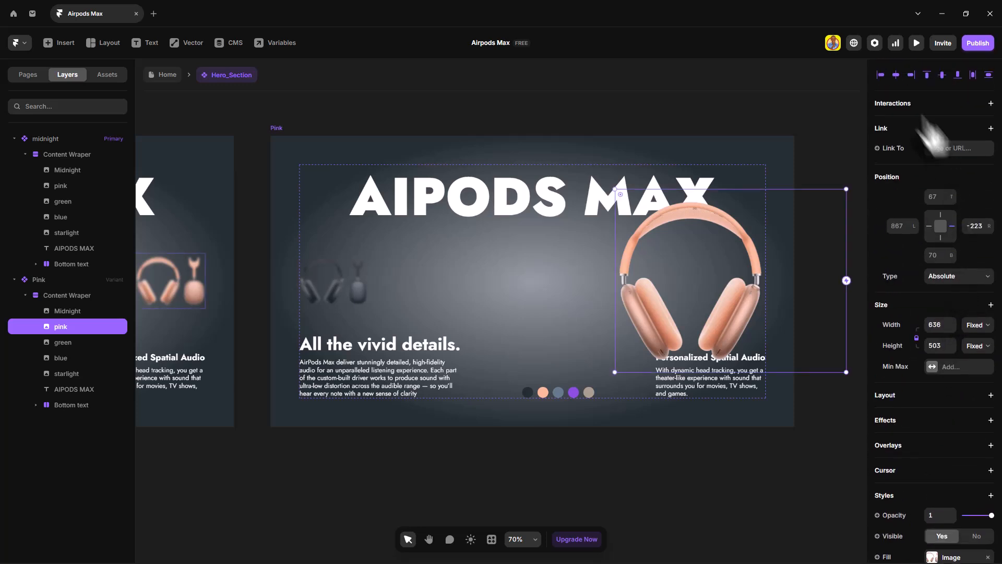
{"action": "left_click", "coordinate": [895, 76]}
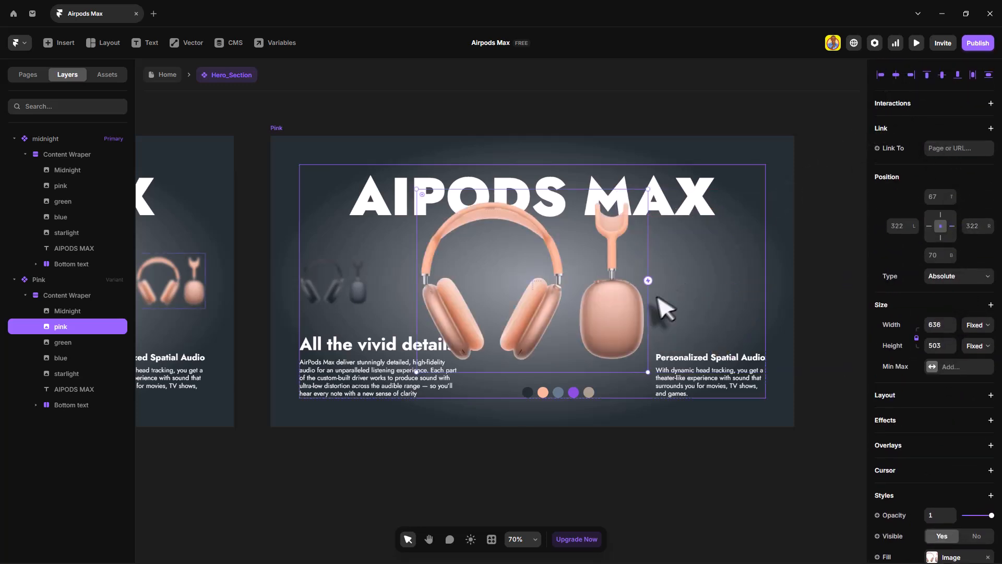
{"action": "left_click_drag", "start_coordinate": [633, 330], "coordinate": [632, 311]}
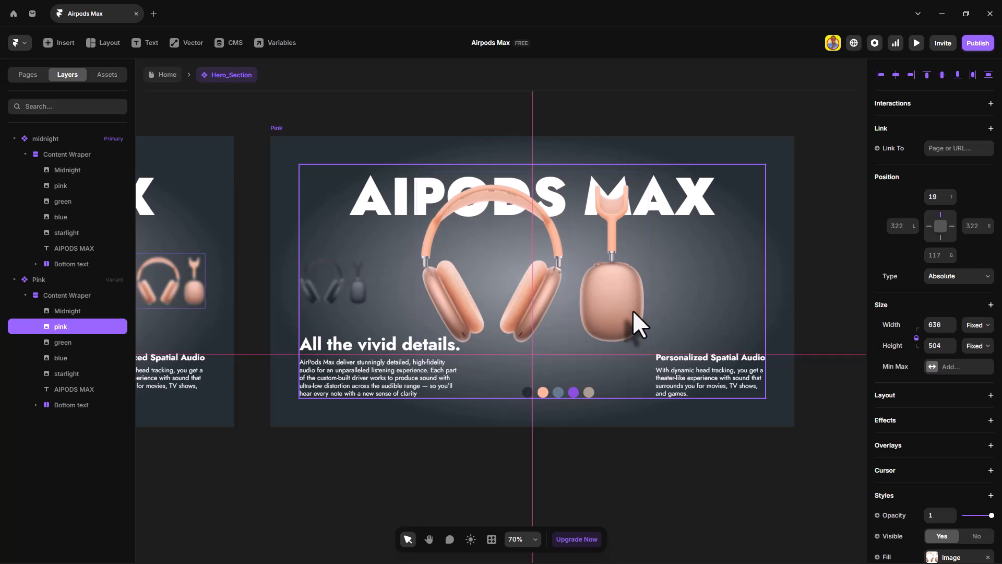
{"action": "left_click_drag", "start_coordinate": [633, 310], "coordinate": [632, 310]}
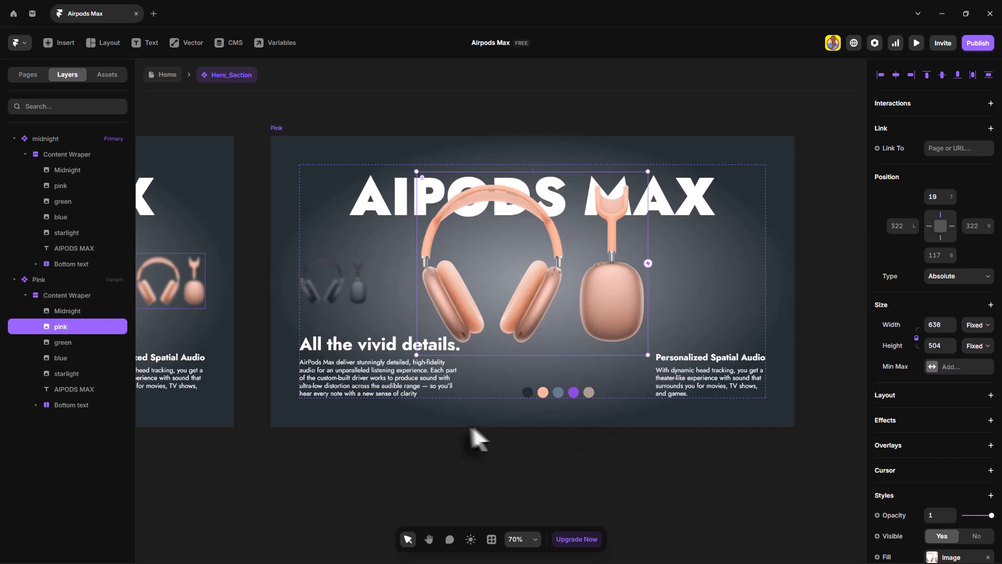
Step: Set the opacity of the green image in the Pink variant to 1
{"action": "left_click", "coordinate": [60, 342]}
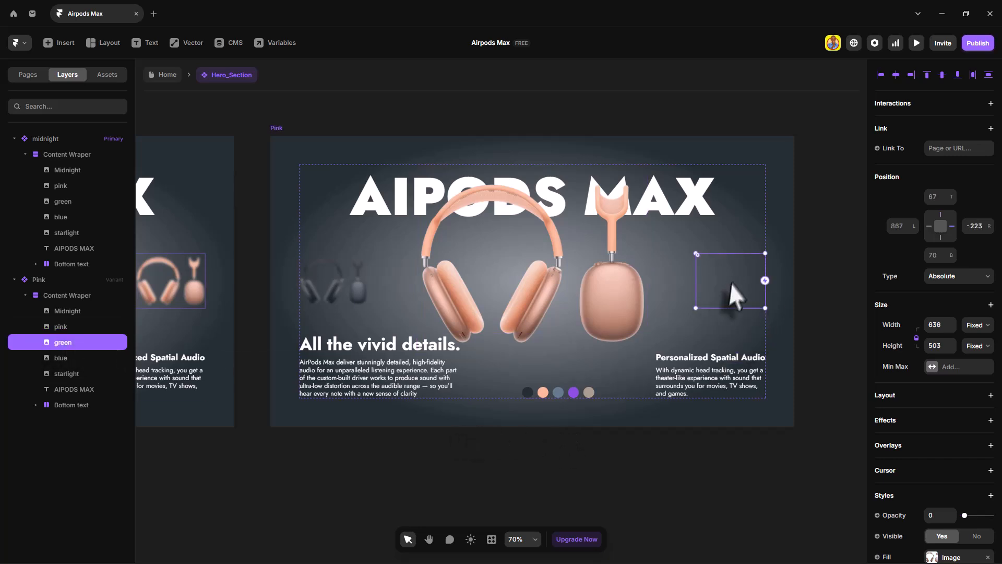
{"action": "scroll", "coordinate": [939, 397], "scroll_direction": "down", "scroll_amount": 2}
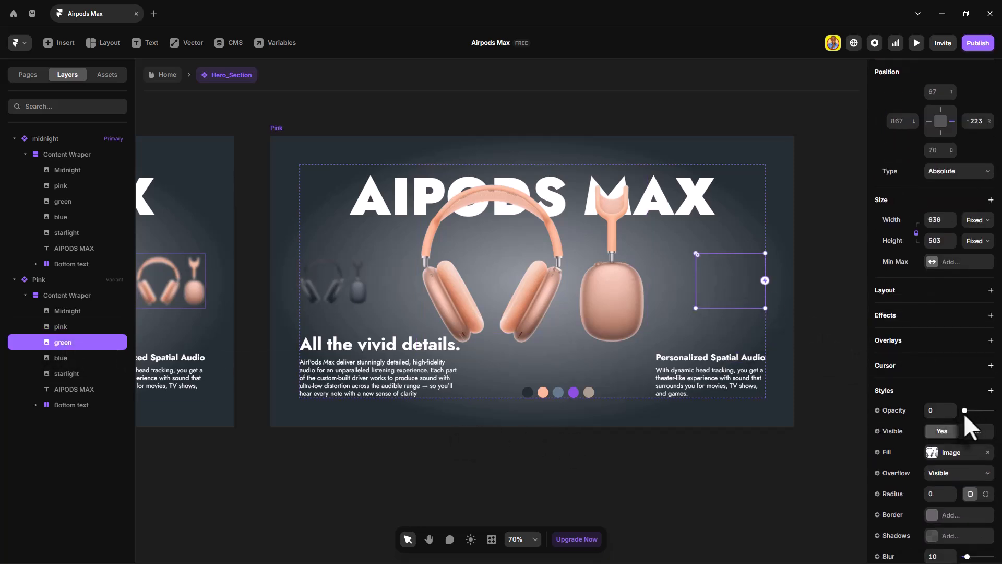
{"action": "left_click_drag", "start_coordinate": [965, 411], "coordinate": [995, 412]}
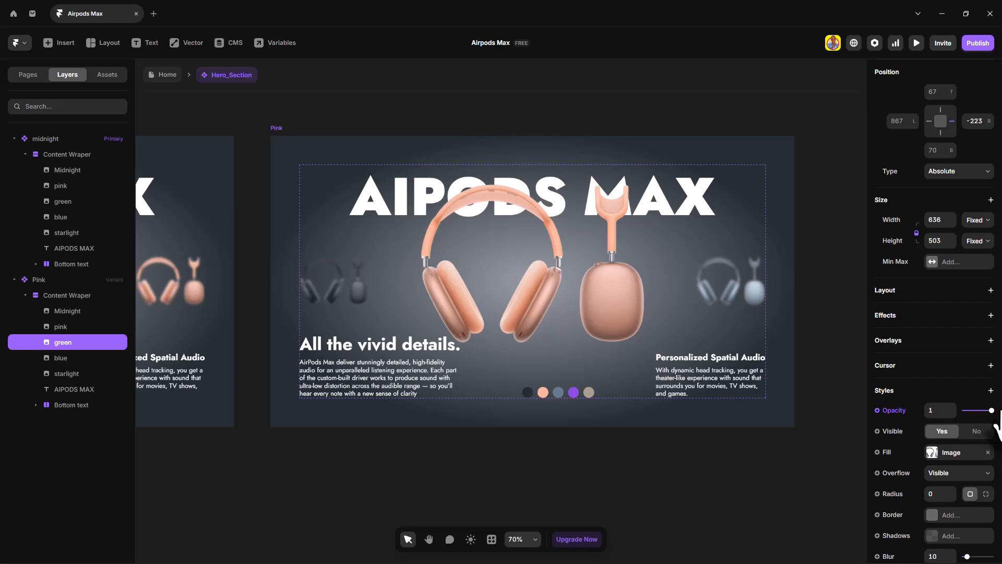
Step: Change the Pink variant's radial fill to the pink1 style at the center and pink2 at the outer stop
{"action": "left_click", "coordinate": [276, 128]}
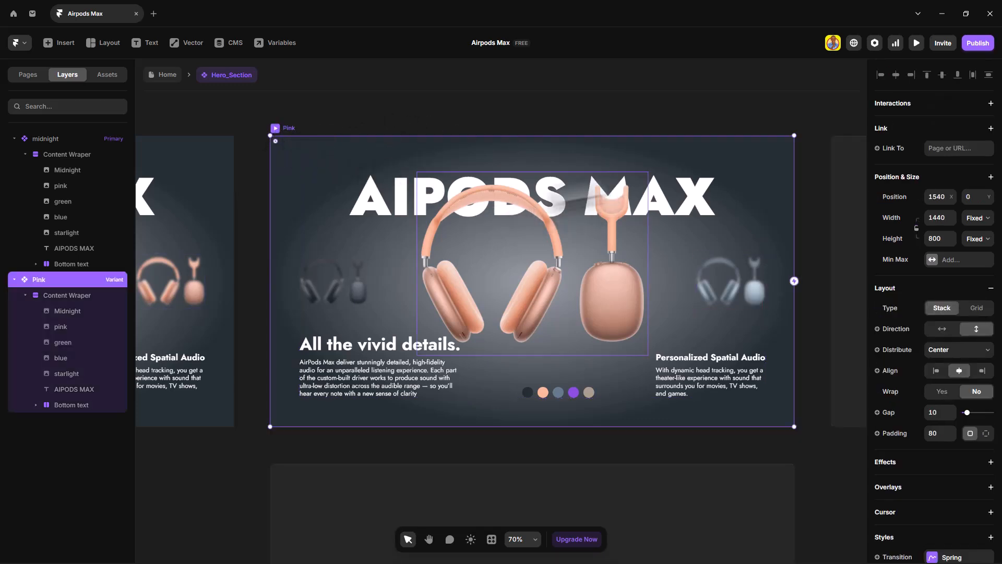
{"action": "scroll", "coordinate": [963, 381], "scroll_direction": "down", "scroll_amount": 5}
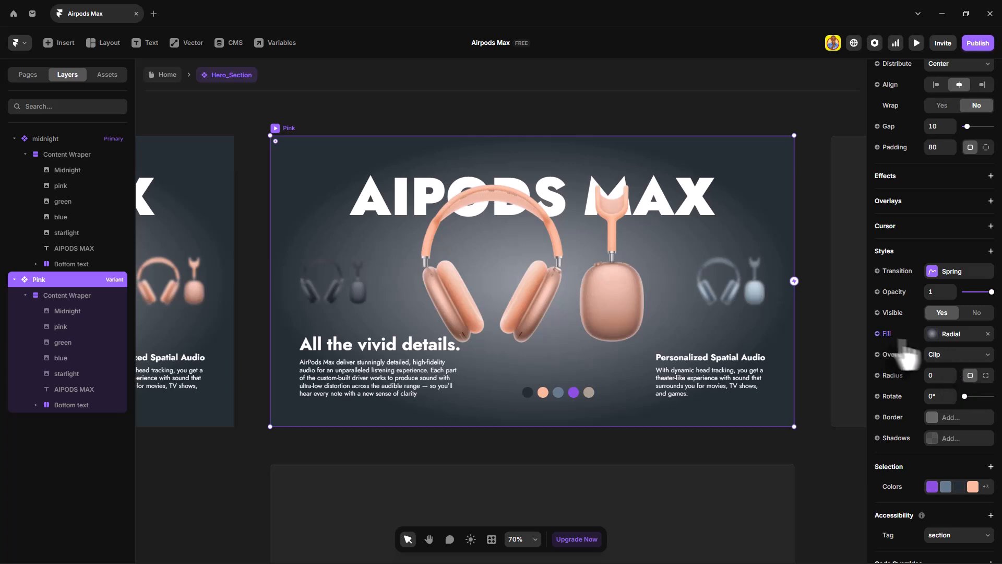
{"action": "left_click", "coordinate": [959, 342]}
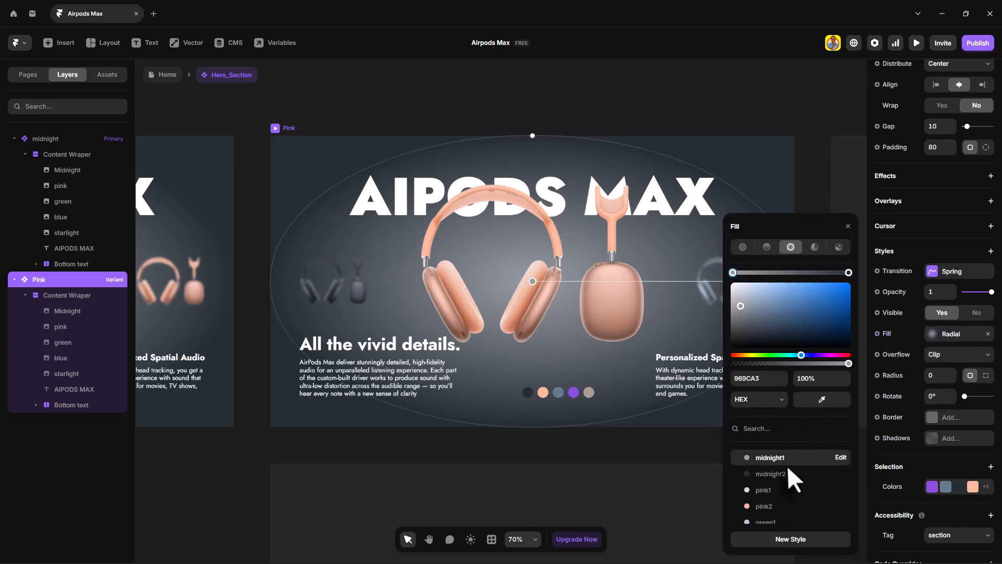
{"action": "scroll", "coordinate": [788, 475], "scroll_direction": "down", "scroll_amount": 3}
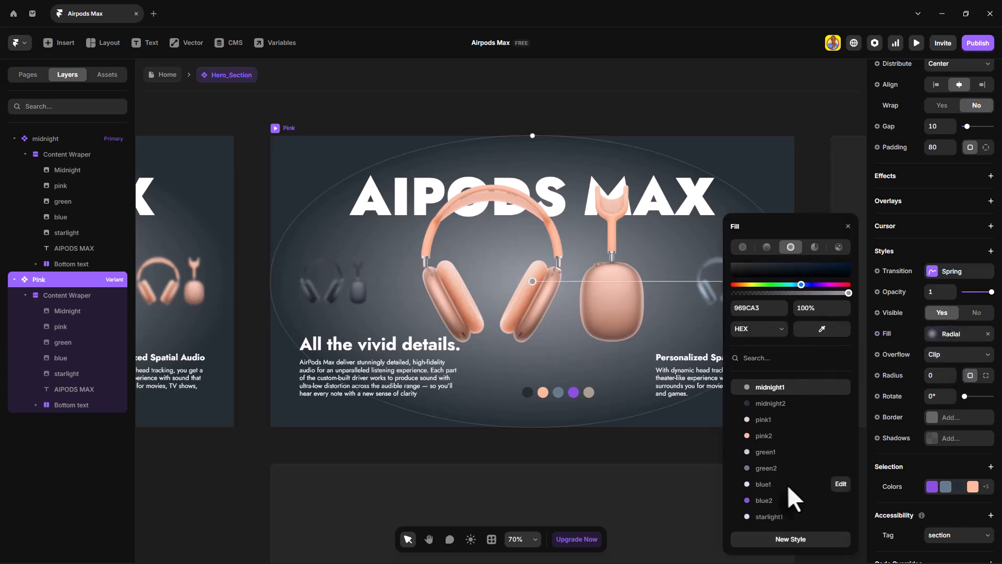
{"action": "left_click", "coordinate": [772, 415]}
{"action": "scroll", "coordinate": [827, 330], "scroll_direction": "up", "scroll_amount": 3}
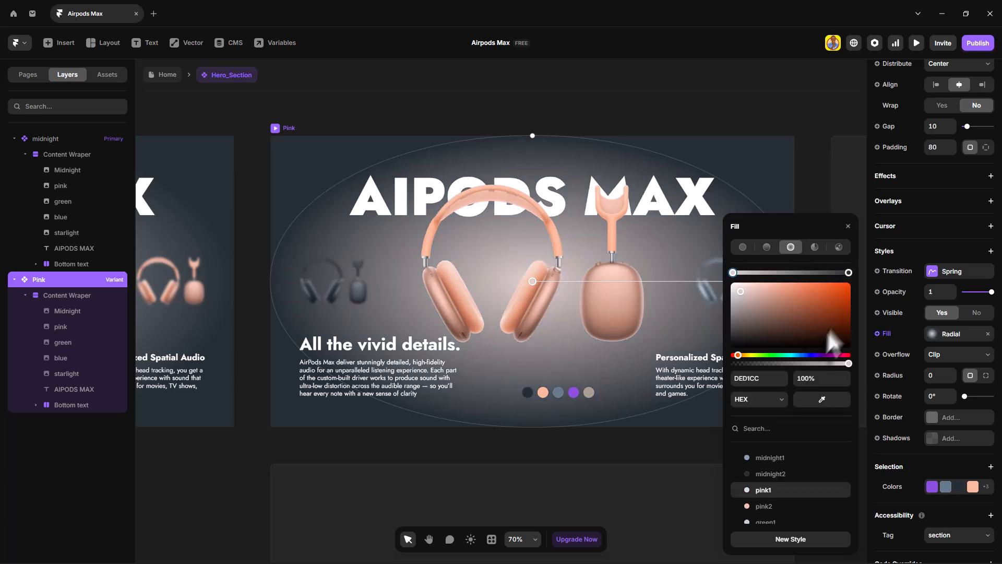
{"action": "left_click", "coordinate": [849, 272]}
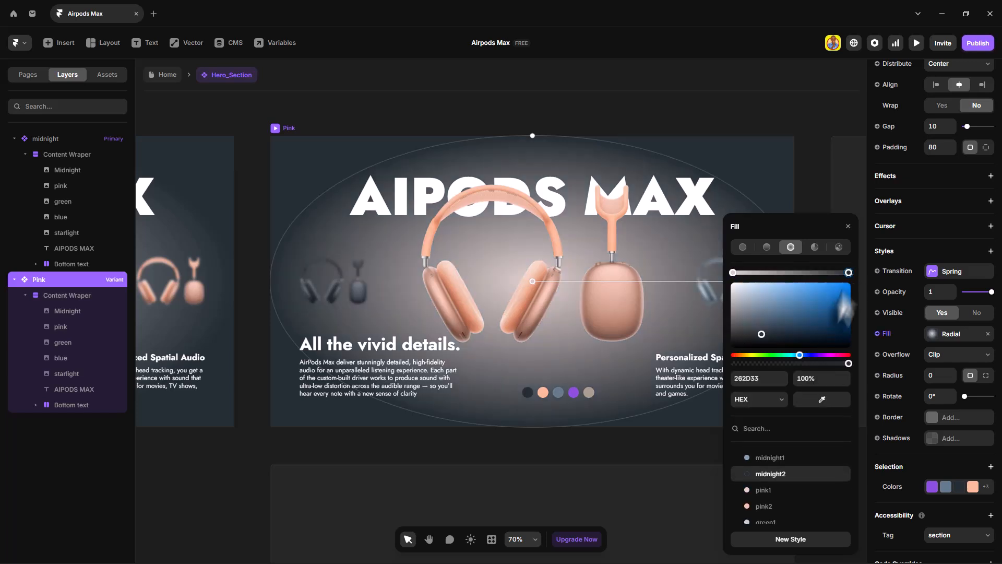
{"action": "scroll", "coordinate": [797, 430], "scroll_direction": "down", "scroll_amount": 3}
{"action": "left_click", "coordinate": [768, 417]}
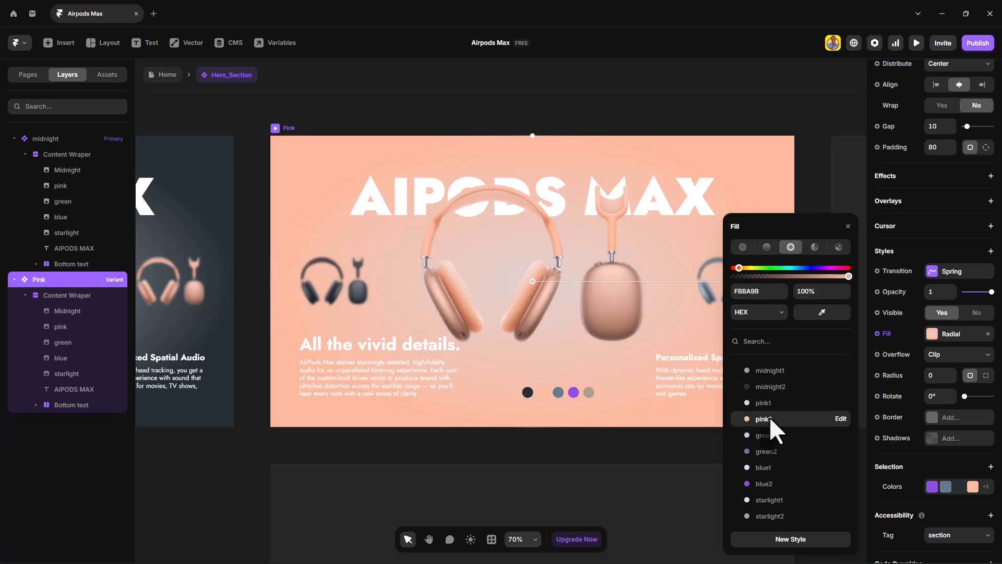
{"action": "left_click", "coordinate": [848, 227]}
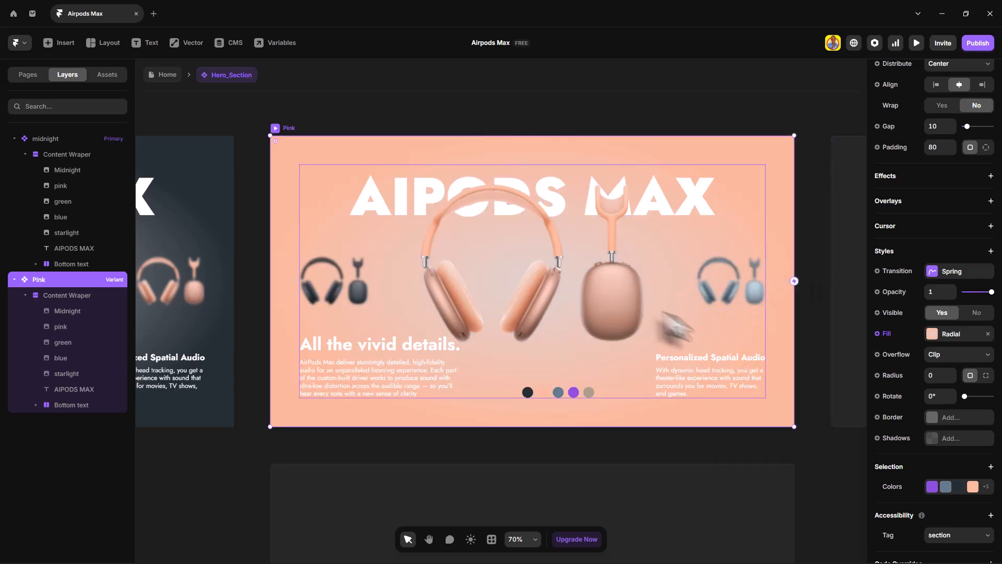
Step: Add a third variant of Hero_Section beside the Pink one
{"action": "scroll", "coordinate": [571, 261], "scroll_direction": "right", "scroll_amount": 6}
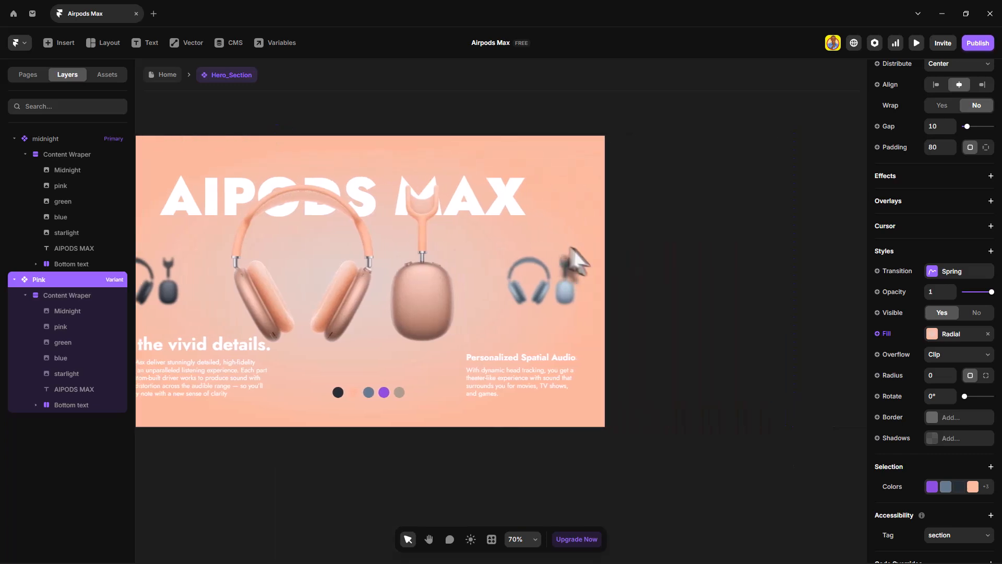
{"action": "scroll", "coordinate": [696, 262], "scroll_direction": "right", "scroll_amount": 4}
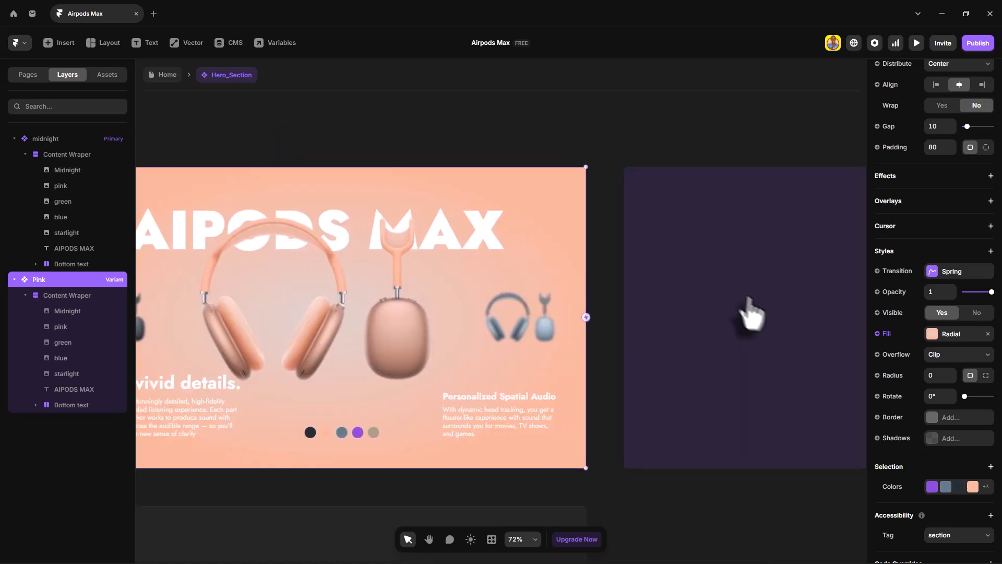
{"action": "left_click", "coordinate": [781, 303]}
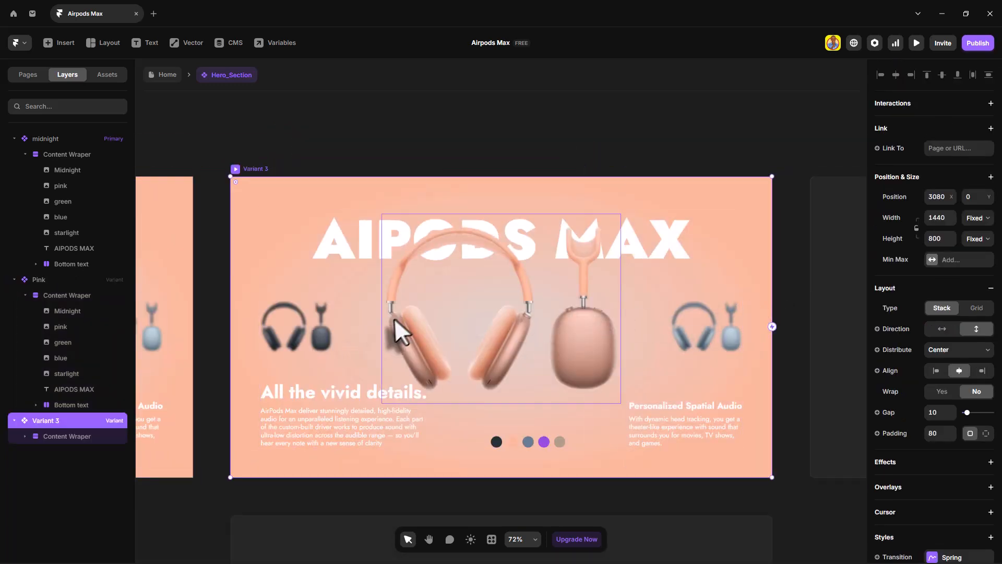
Step: Set the opacity of the Midnight image in the third variant to 0
{"action": "left_click", "coordinate": [324, 334]}
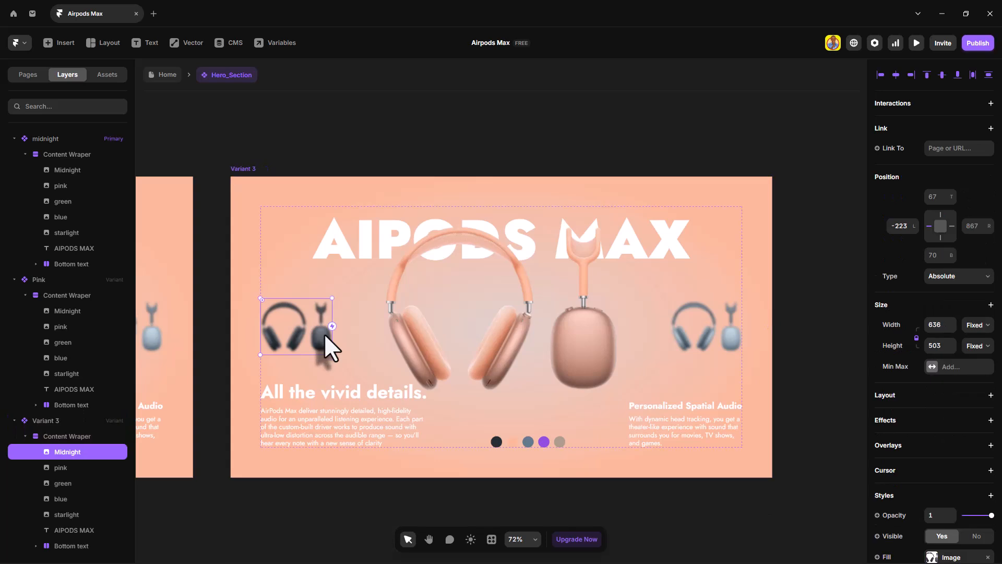
{"action": "scroll", "coordinate": [1000, 498], "scroll_direction": "down", "scroll_amount": 3}
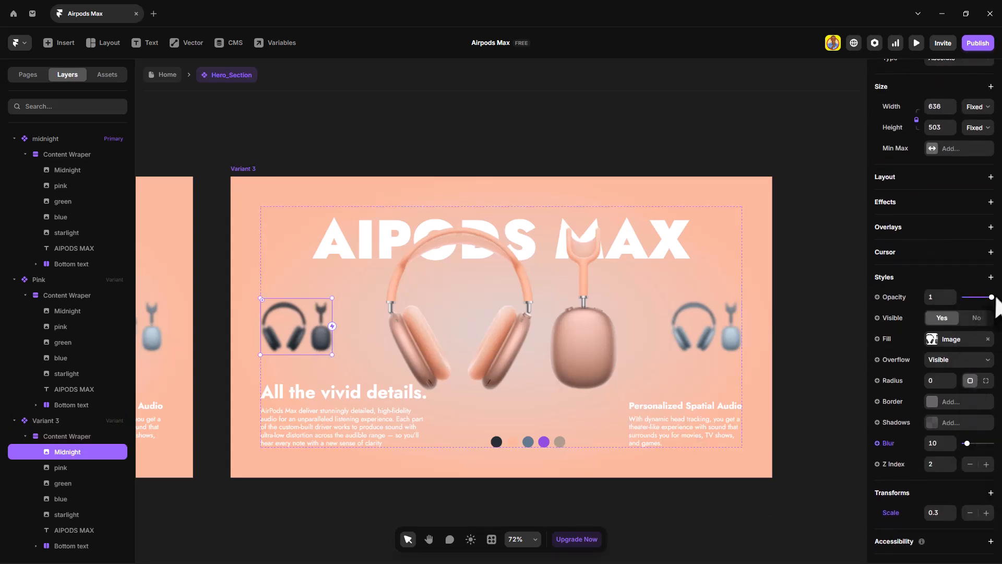
{"action": "left_click_drag", "start_coordinate": [991, 297], "coordinate": [955, 302]}
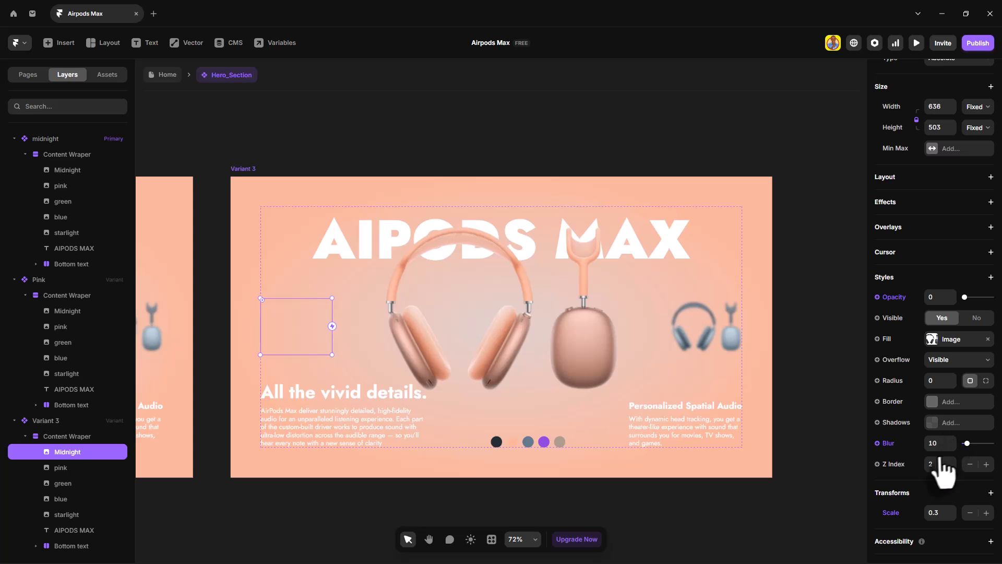
Step: Scale the large pink headphone image in the third variant down to 0.3
{"action": "left_click", "coordinate": [588, 349]}
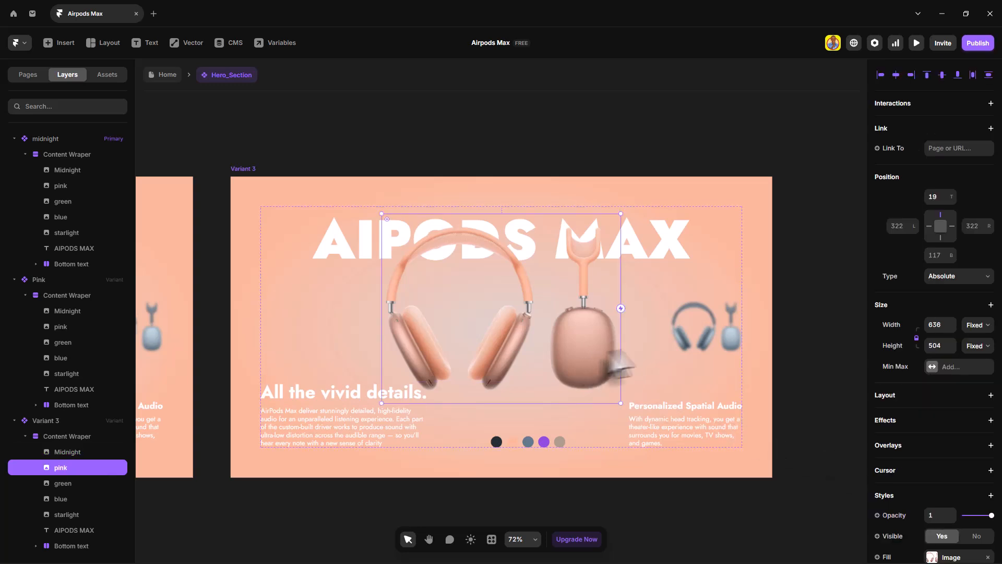
{"action": "scroll", "coordinate": [979, 498], "scroll_direction": "down", "scroll_amount": 5}
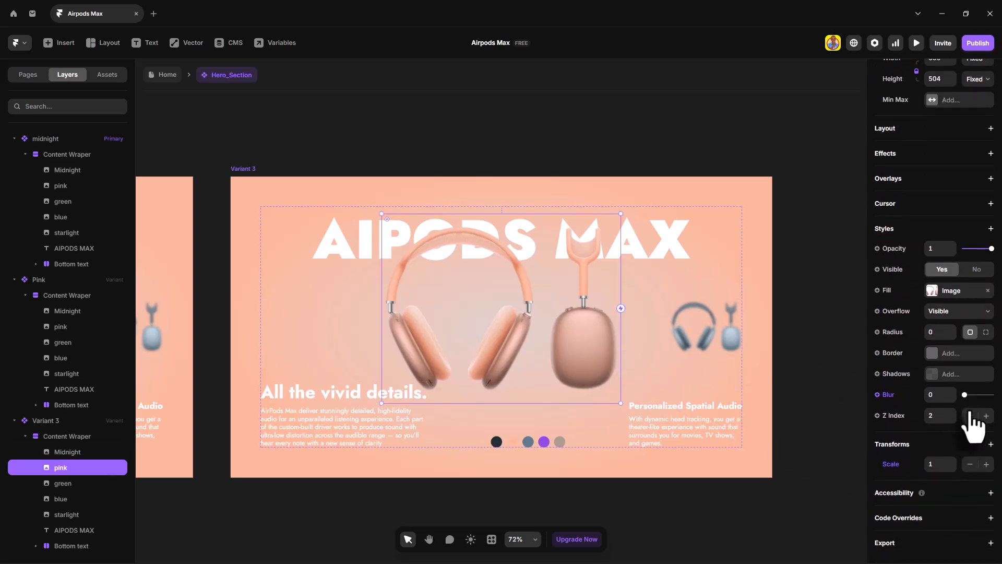
{"action": "left_click", "coordinate": [970, 464]}
{"action": "left_click", "coordinate": [970, 464]}
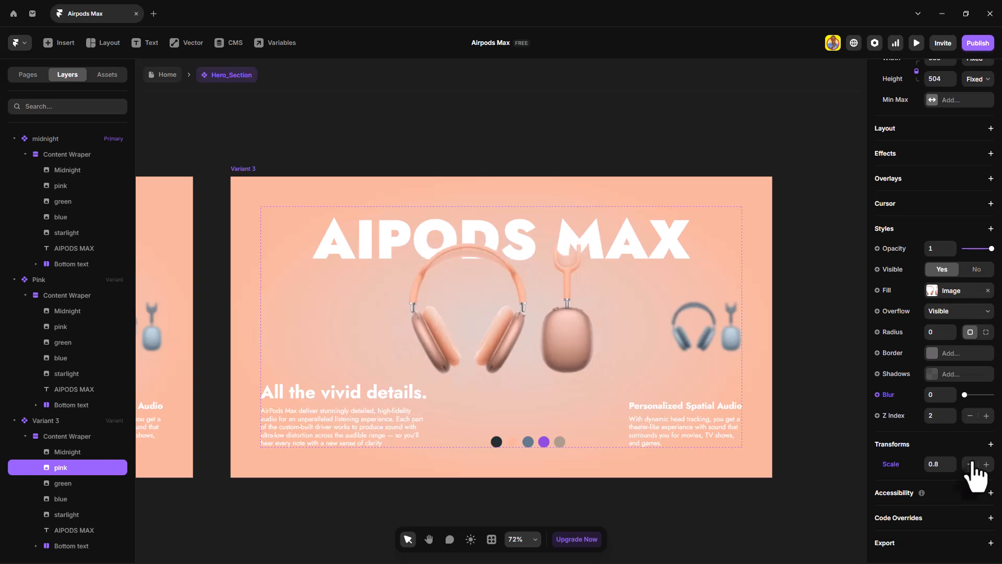
{"action": "left_click", "coordinate": [970, 464]}
{"action": "left_click", "coordinate": [969, 464]}
{"action": "left_click", "coordinate": [970, 464]}
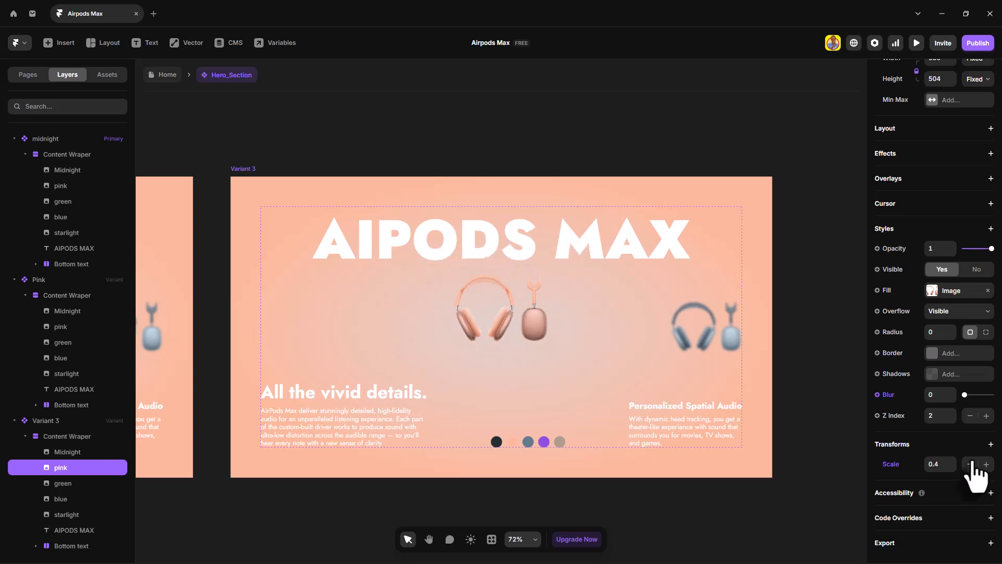
{"action": "left_click", "coordinate": [970, 464]}
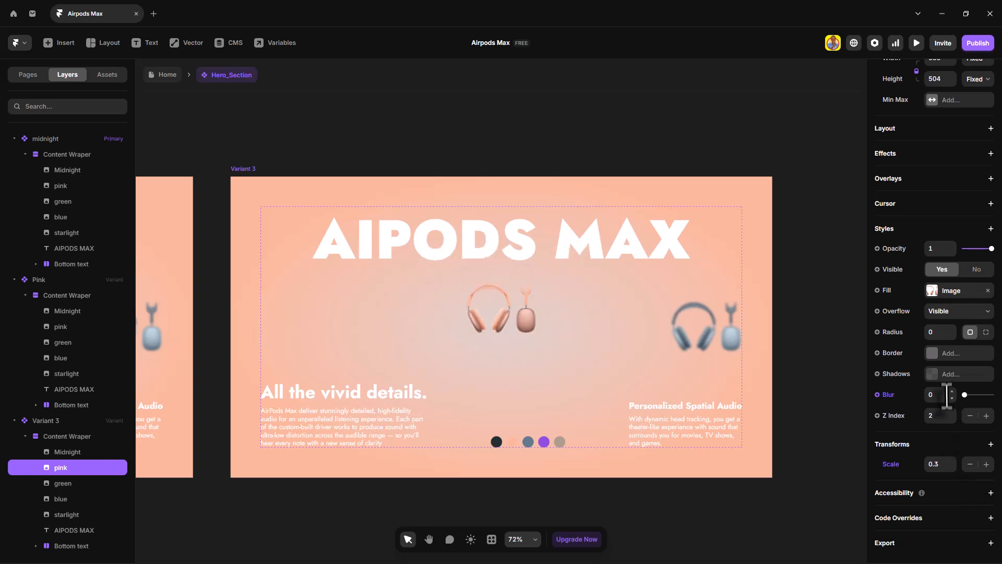
Step: Set the pink image's blur to 10 and move it to the left edge of the third variant's content wrapper
{"action": "left_click", "coordinate": [951, 391]}
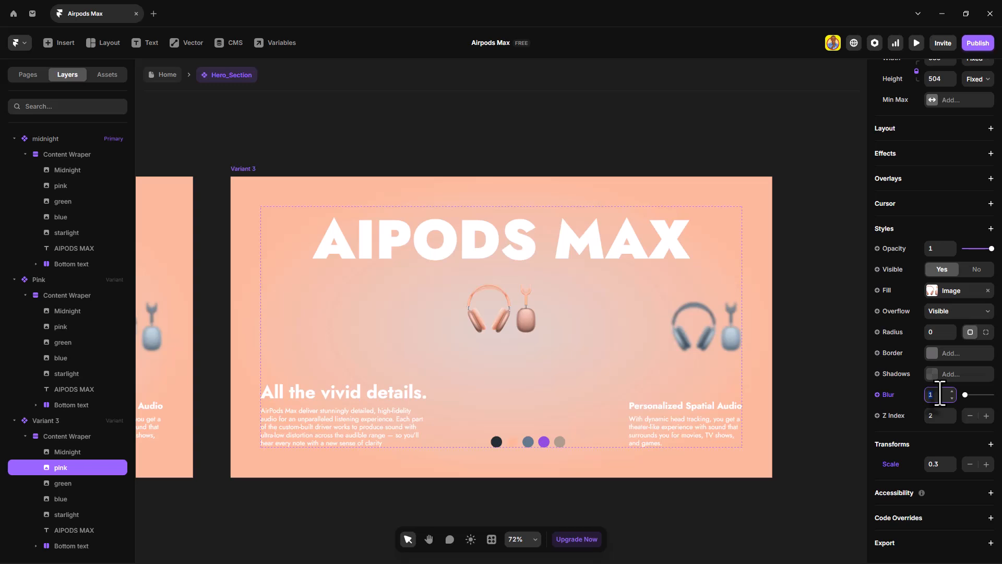
{"action": "key", "text": "Return"}
{"action": "left_click_drag", "start_coordinate": [526, 331], "coordinate": [322, 334]}
Step: Set the green image's blur to 0 and its scale to 1 in the third variant
{"action": "scroll", "coordinate": [329, 334], "scroll_direction": "down", "scroll_amount": 2}
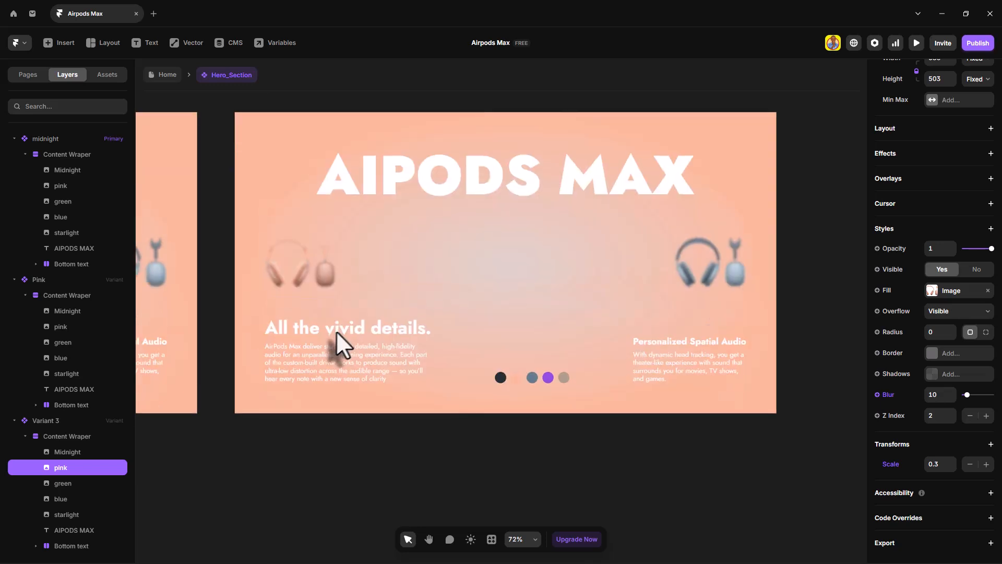
{"action": "left_click", "coordinate": [71, 481]}
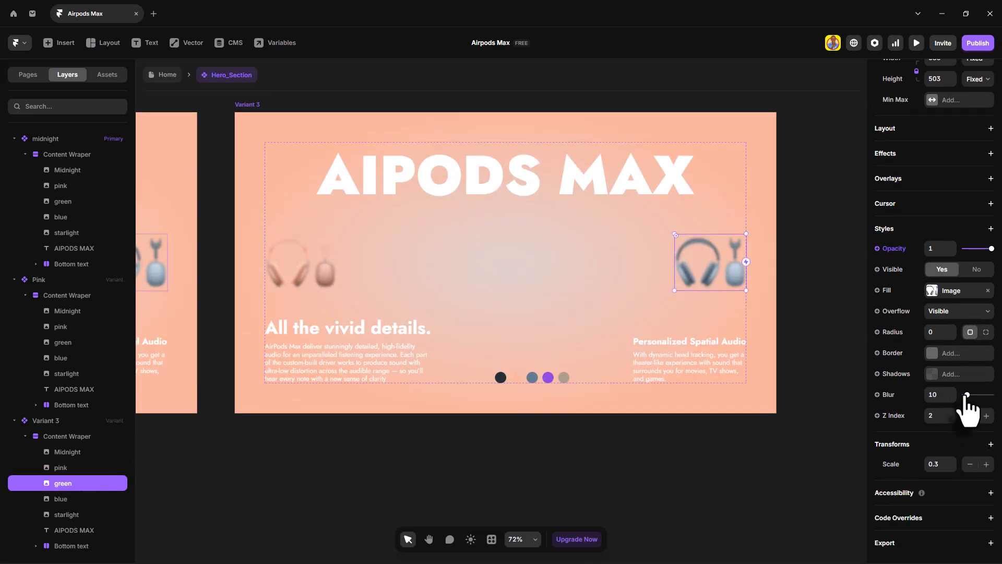
{"action": "left_click_drag", "start_coordinate": [966, 395], "coordinate": [957, 397]}
{"action": "left_click", "coordinate": [986, 464]}
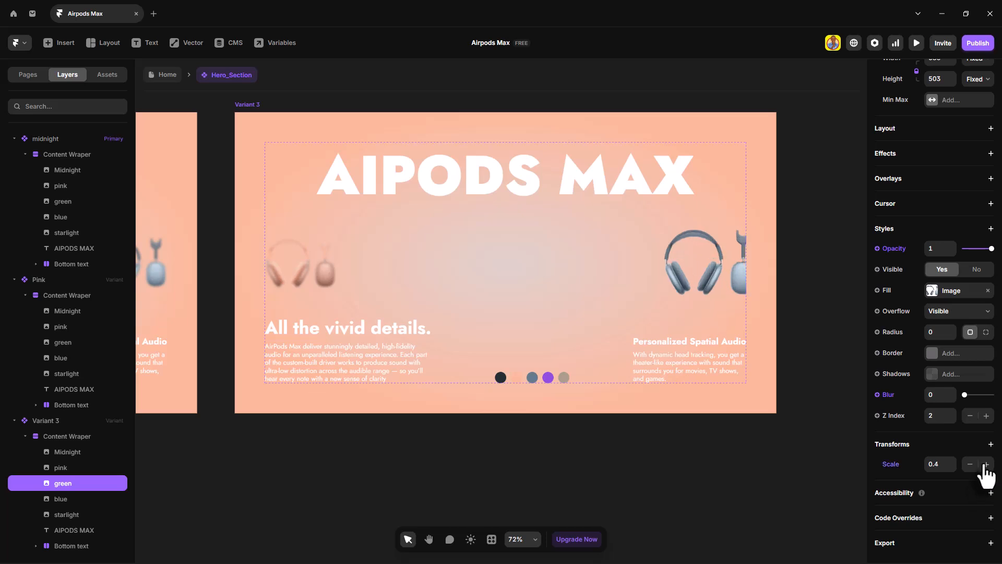
{"action": "left_click", "coordinate": [986, 464]}
{"action": "left_click", "coordinate": [986, 464]}
{"action": "left_click", "coordinate": [986, 464]}
{"action": "left_click", "coordinate": [986, 464]}
{"action": "left_click", "coordinate": [986, 464]}
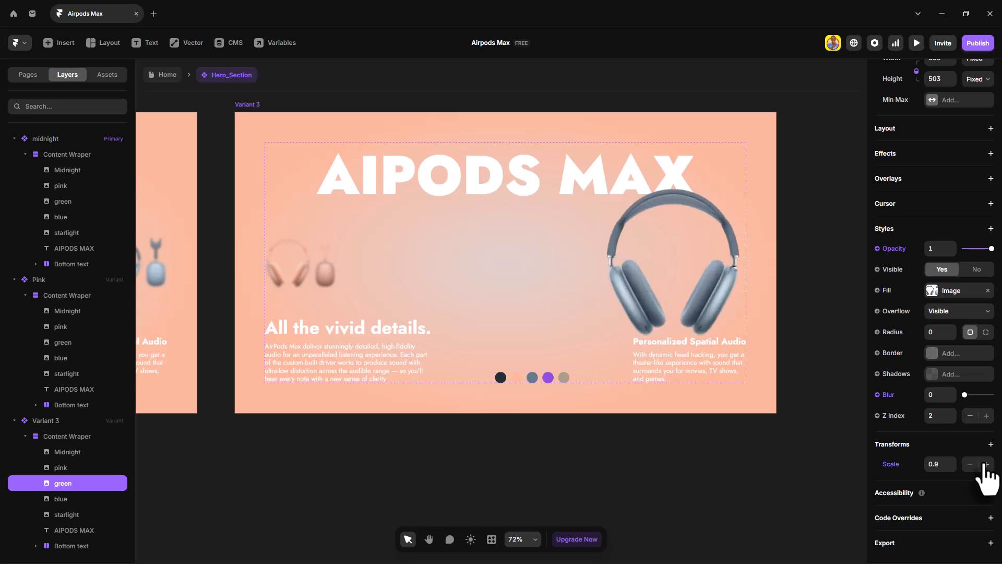
{"action": "left_click", "coordinate": [986, 464]}
Step: Center the green image horizontally in the third variant and move it up slightly so it overlaps the AIPODS MAX title
{"action": "scroll", "coordinate": [948, 265], "scroll_direction": "up", "scroll_amount": 5}
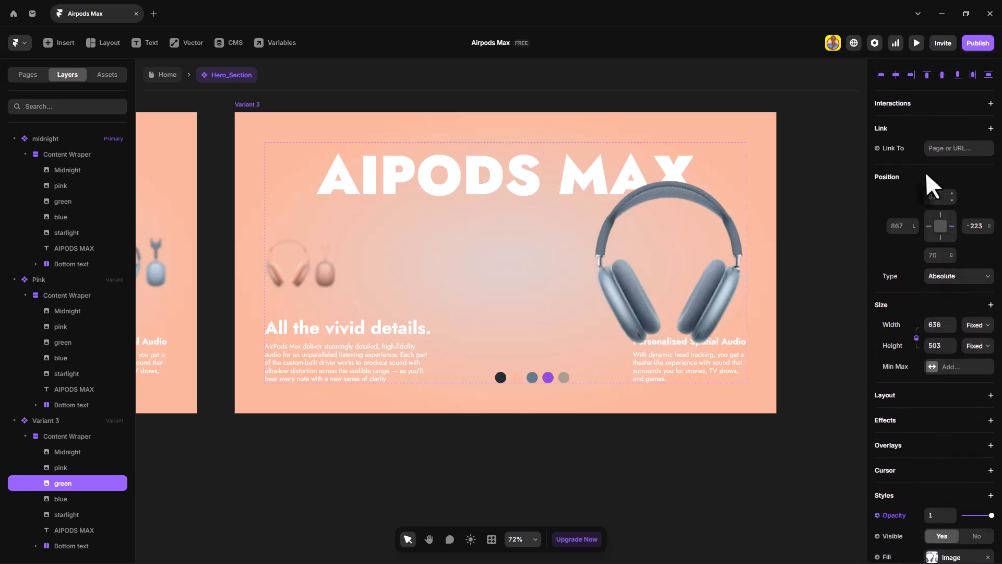
{"action": "left_click", "coordinate": [896, 75]}
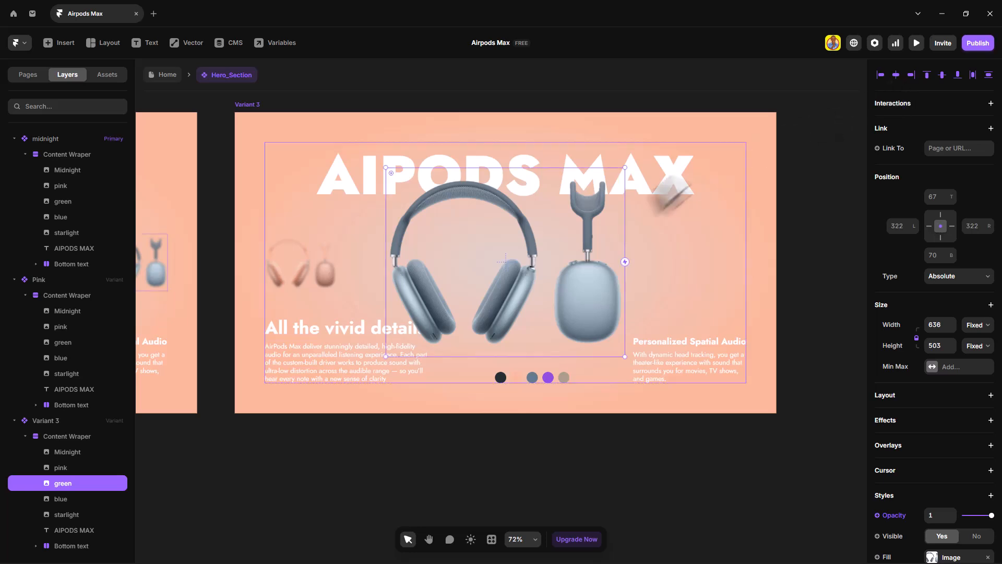
{"action": "left_click_drag", "start_coordinate": [574, 293], "coordinate": [573, 277]}
Step: Set the opacity of the blue image in the third variant to 1
{"action": "left_click", "coordinate": [73, 497]}
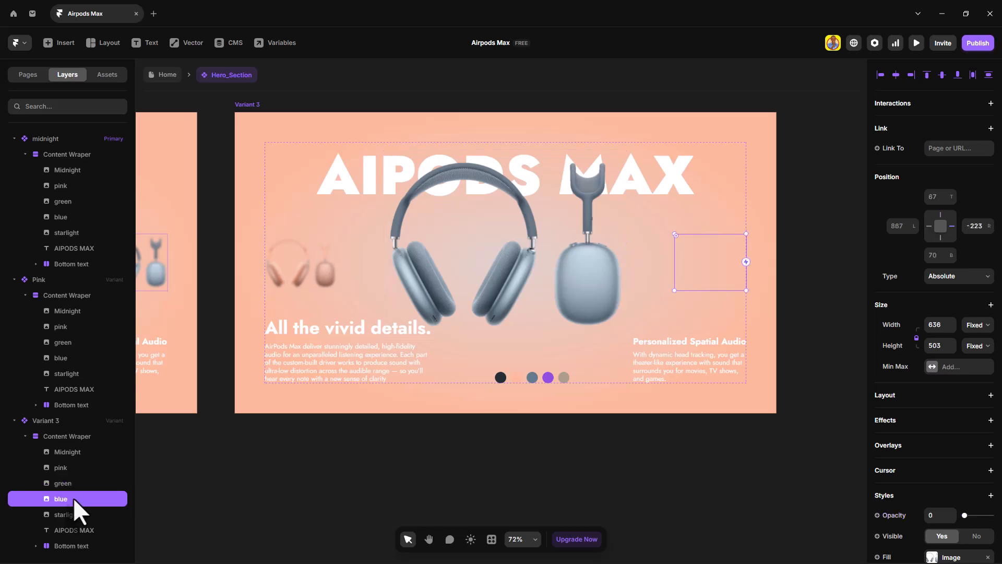
{"action": "scroll", "coordinate": [945, 455], "scroll_direction": "down", "scroll_amount": 3}
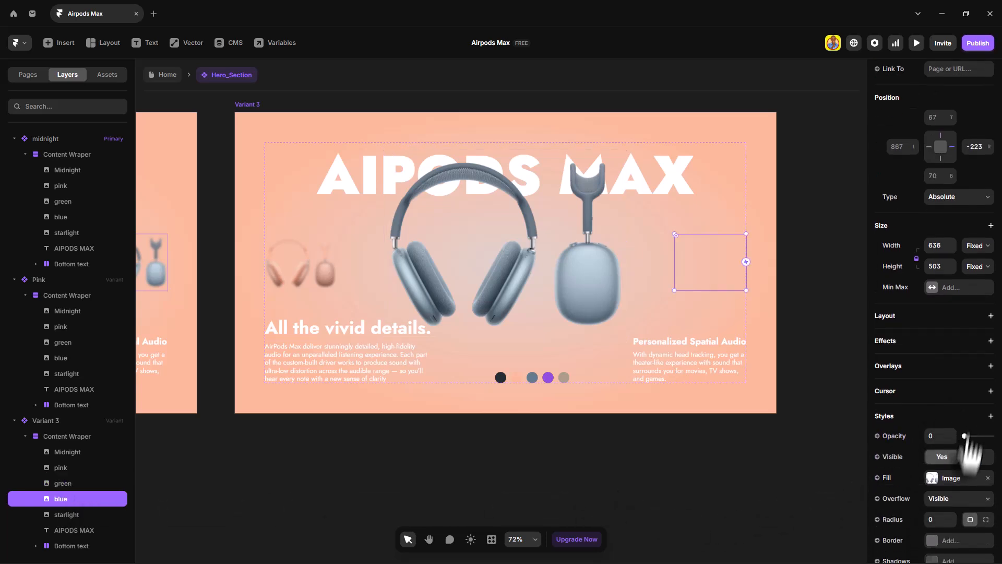
{"action": "left_click_drag", "start_coordinate": [964, 368], "coordinate": [997, 370]}
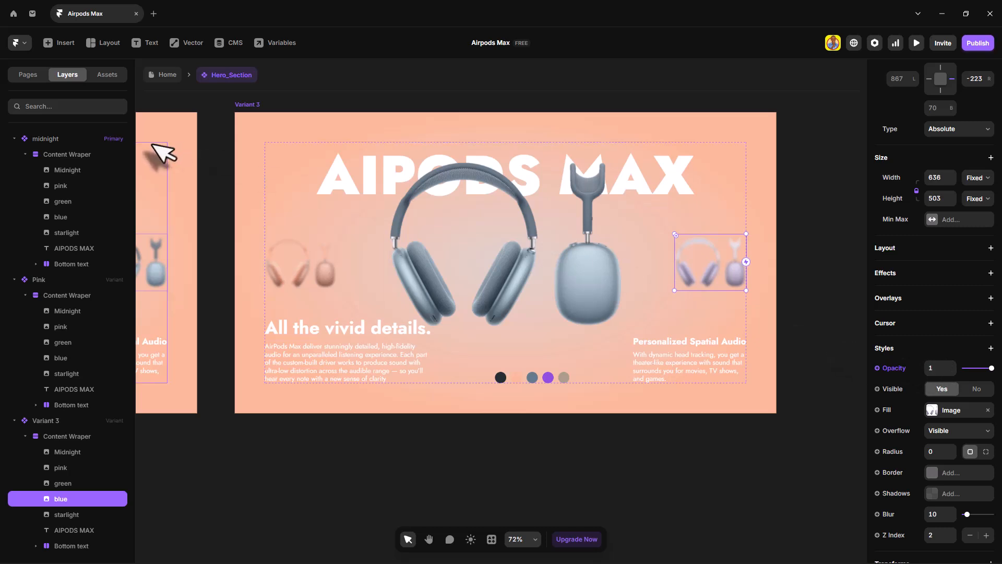
Step: Rename the third Hero_Section variant as Green
{"action": "left_click", "coordinate": [250, 104]}
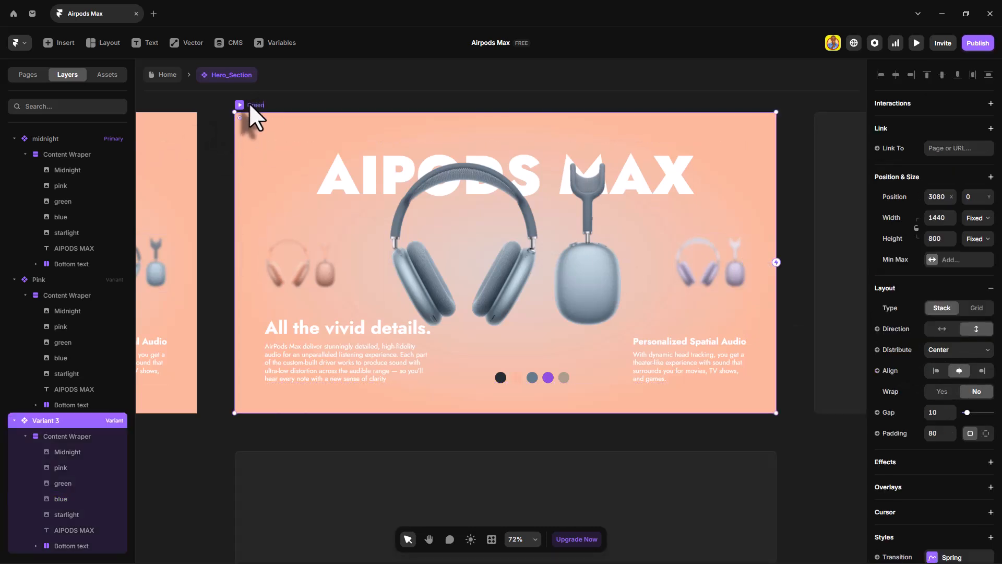
{"action": "type", "text": "Green"}
{"action": "key", "text": "Return"}
Step: Change the Green variant's radial fill to the green1 style at the center and green2 at the outer stop
{"action": "scroll", "coordinate": [970, 403], "scroll_direction": "down", "scroll_amount": 5}
{"action": "left_click", "coordinate": [957, 395]}
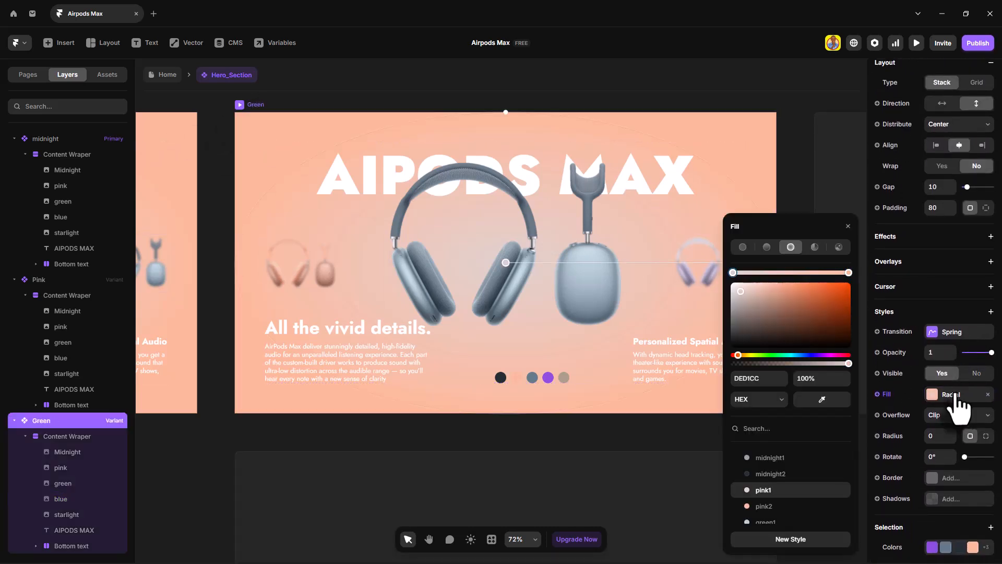
{"action": "scroll", "coordinate": [788, 469], "scroll_direction": "down", "scroll_amount": 2}
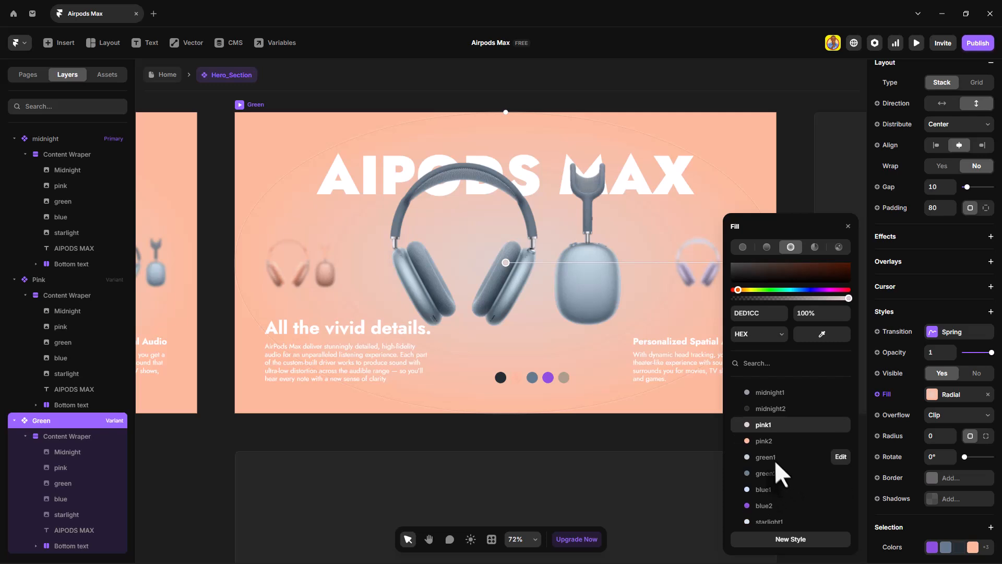
{"action": "left_click", "coordinate": [773, 457]}
{"action": "scroll", "coordinate": [783, 427], "scroll_direction": "up", "scroll_amount": 2}
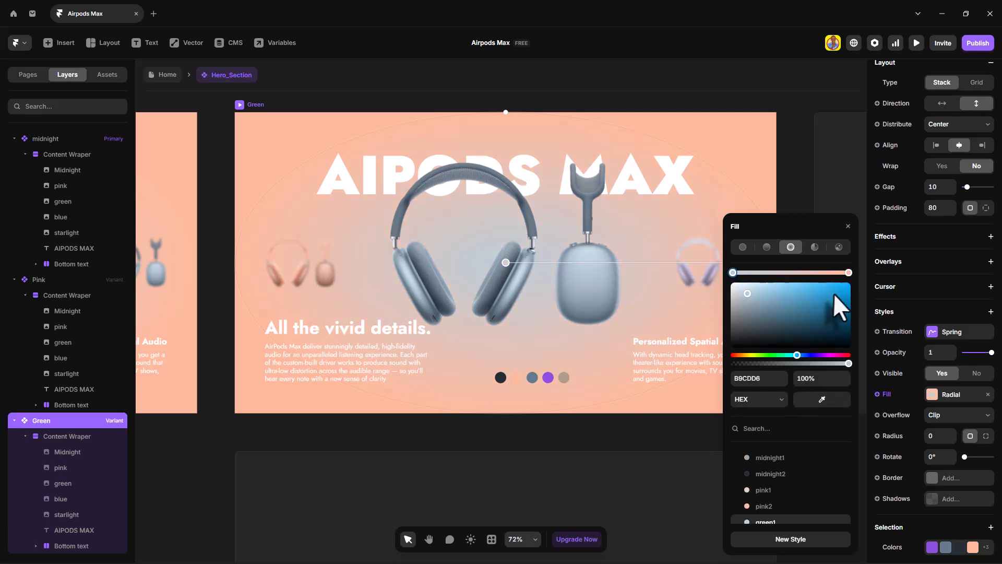
{"action": "left_click", "coordinate": [849, 273]}
{"action": "scroll", "coordinate": [807, 421], "scroll_direction": "down", "scroll_amount": 3}
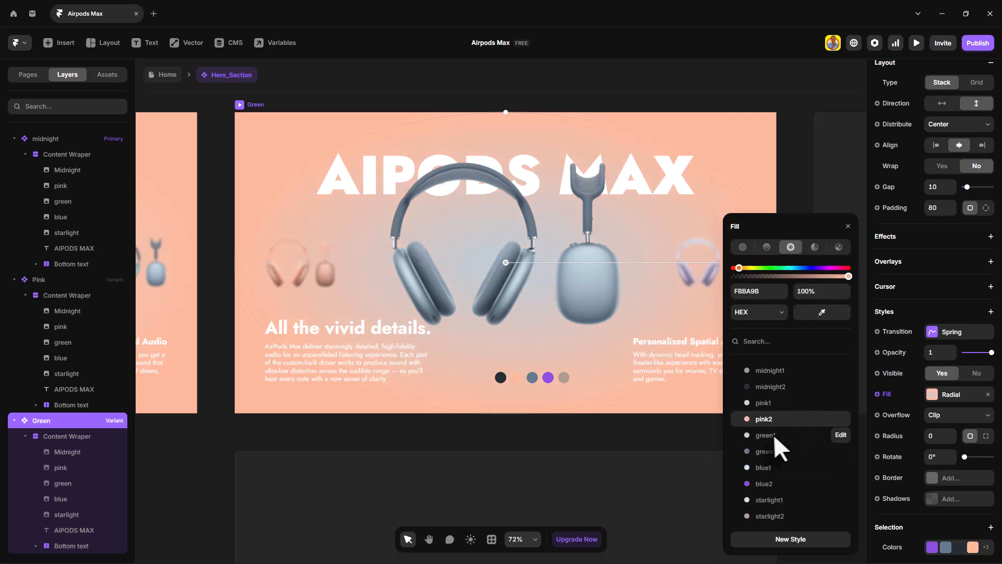
{"action": "left_click", "coordinate": [770, 449]}
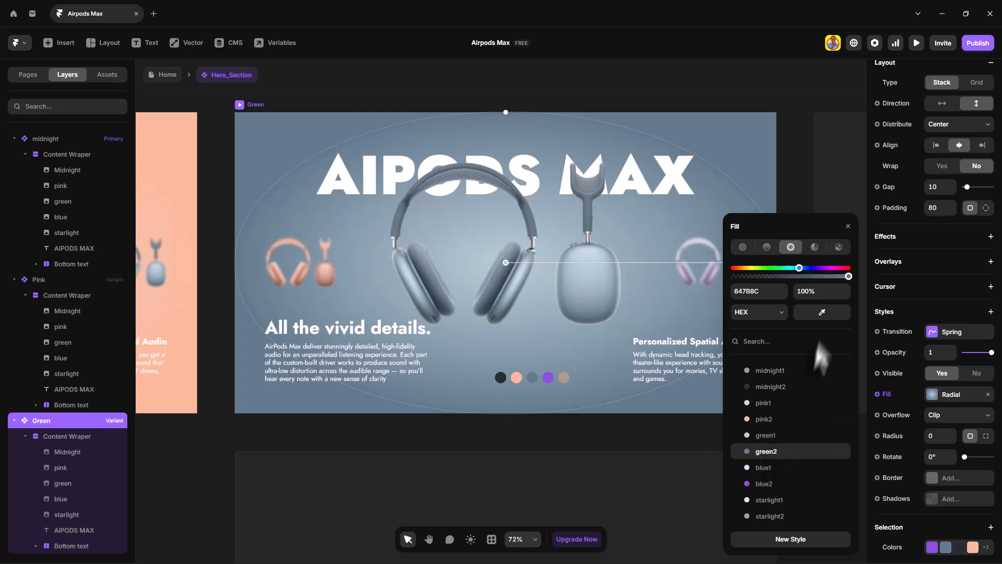
{"action": "left_click", "coordinate": [849, 233]}
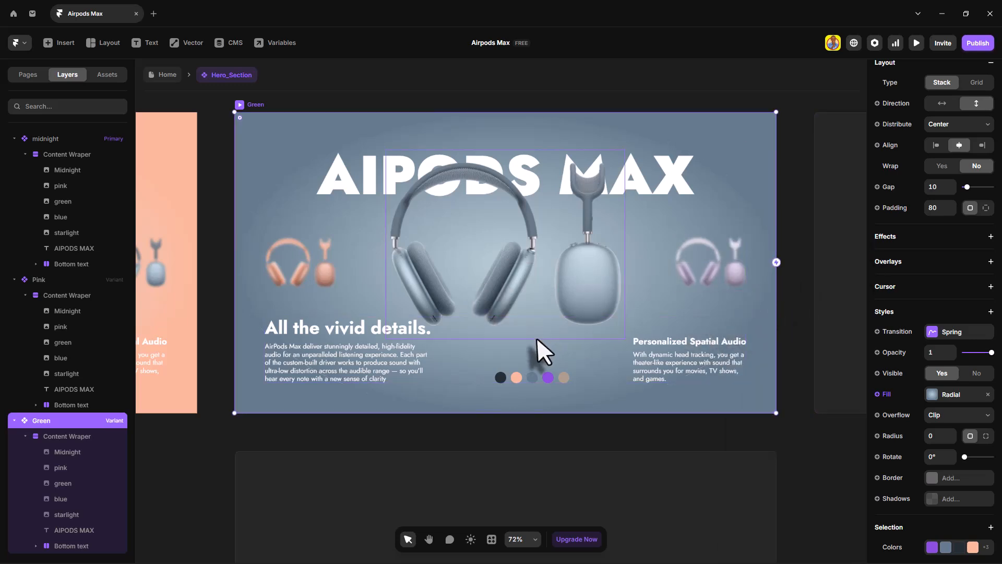
{"action": "scroll", "coordinate": [537, 337], "scroll_direction": "right", "scroll_amount": 6}
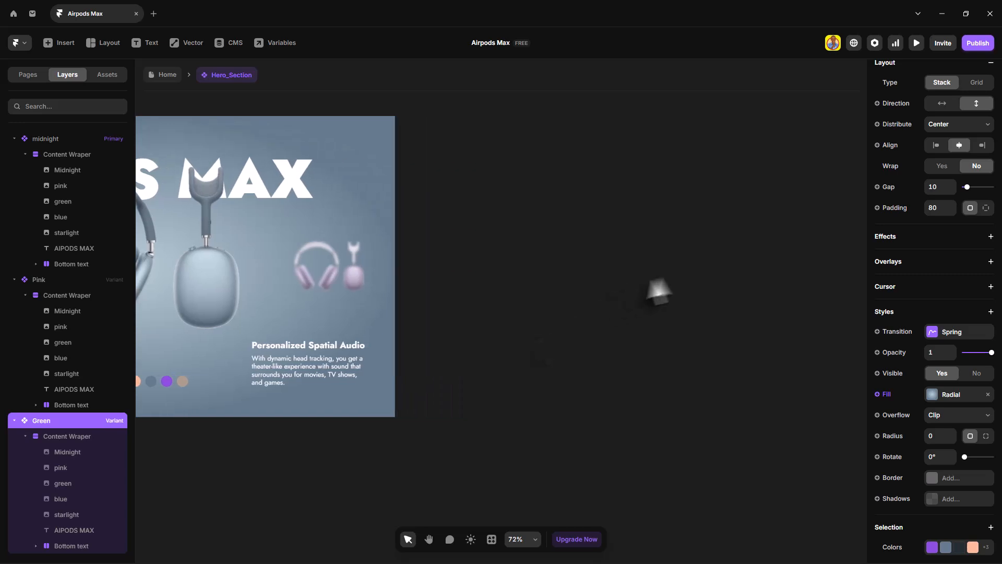
Step: Add a variant based on Green and set the opacity of its small pink headphones image to 0
{"action": "left_click", "coordinate": [703, 273]}
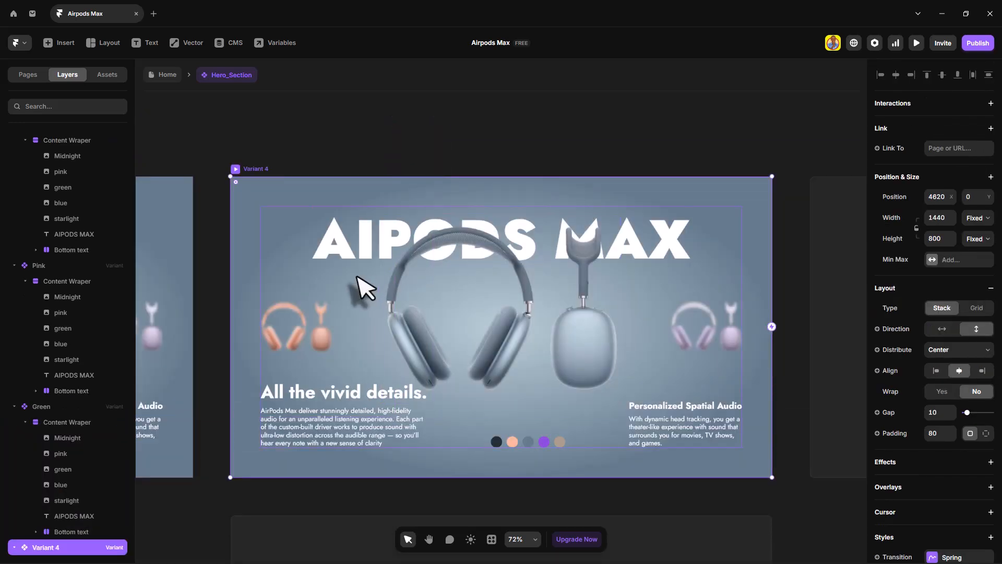
{"action": "scroll", "coordinate": [362, 286], "scroll_direction": "left", "scroll_amount": 2}
{"action": "scroll", "coordinate": [409, 278], "scroll_direction": "down", "scroll_amount": 1}
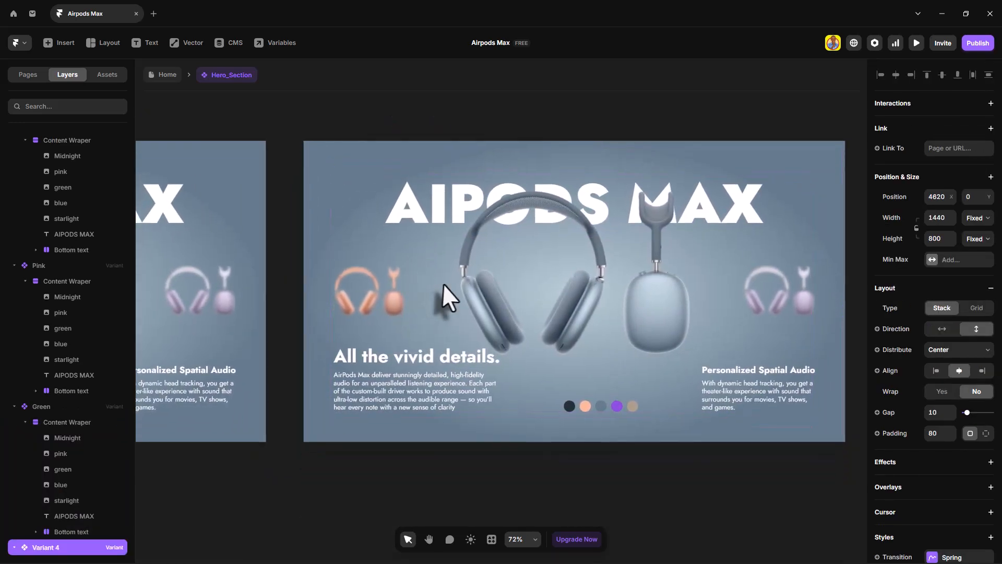
{"action": "left_click", "coordinate": [387, 302]}
{"action": "scroll", "coordinate": [388, 302], "scroll_direction": "down", "scroll_amount": 2}
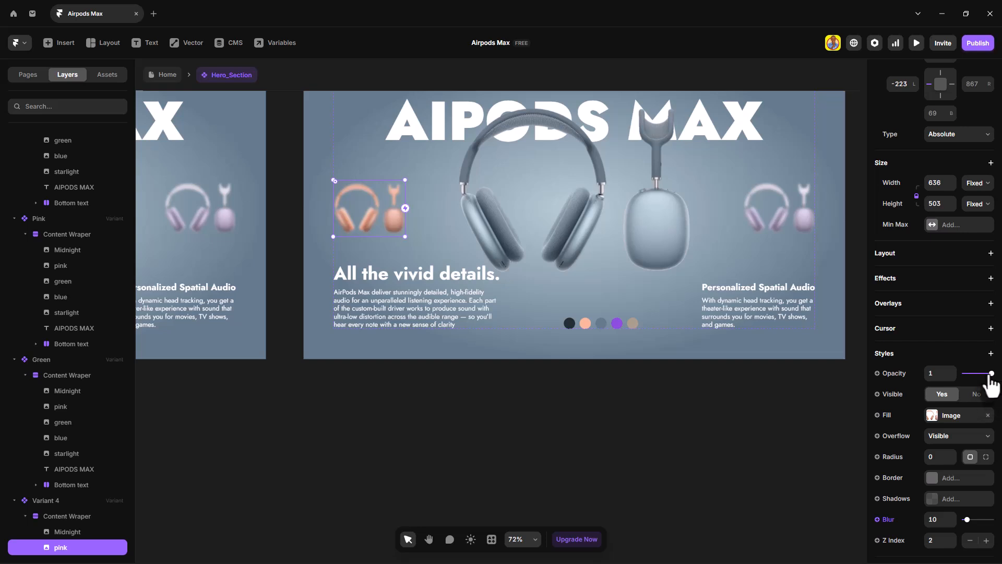
{"action": "left_click_drag", "start_coordinate": [988, 374], "coordinate": [940, 384]}
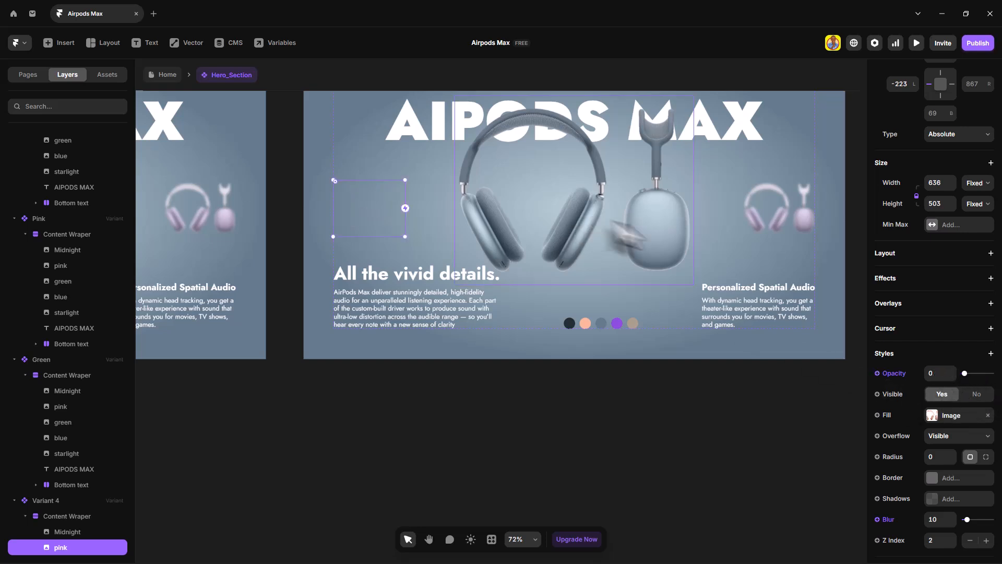
Step: Scale the large green headphones image in Variant 4 down to 0.3
{"action": "left_click", "coordinate": [656, 231]}
{"action": "scroll", "coordinate": [969, 407], "scroll_direction": "down", "scroll_amount": 1}
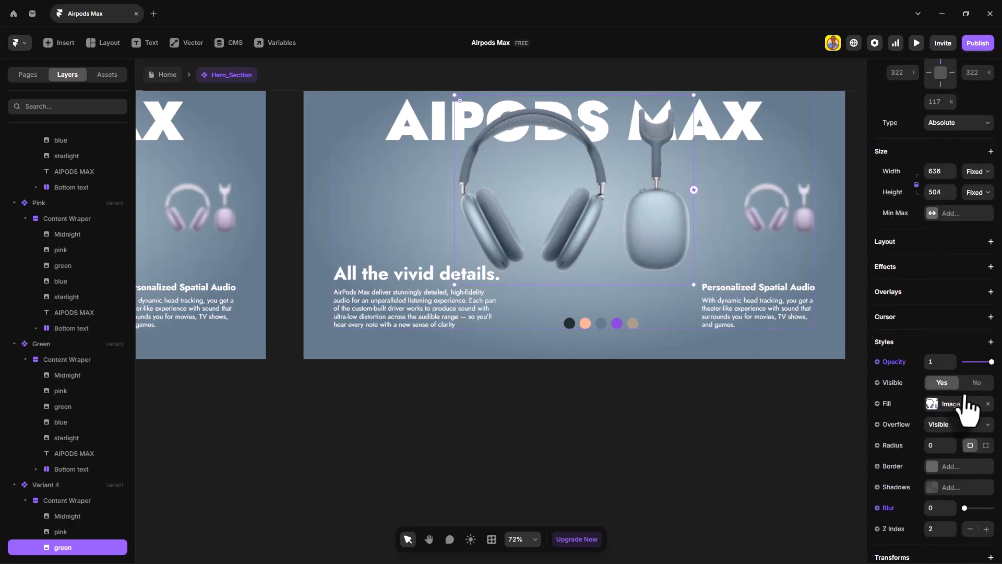
{"action": "scroll", "coordinate": [967, 406], "scroll_direction": "down", "scroll_amount": 3}
{"action": "left_click", "coordinate": [971, 466]}
{"action": "left_click", "coordinate": [971, 466]}
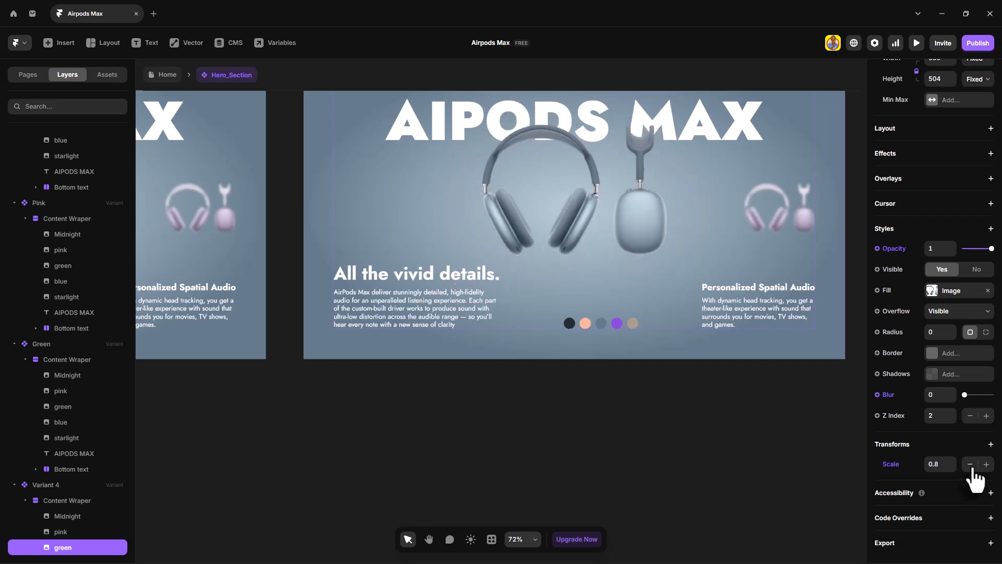
{"action": "left_click", "coordinate": [971, 466]}
{"action": "left_click", "coordinate": [971, 466]}
{"action": "left_click", "coordinate": [971, 466]}
{"action": "left_click", "coordinate": [971, 465]}
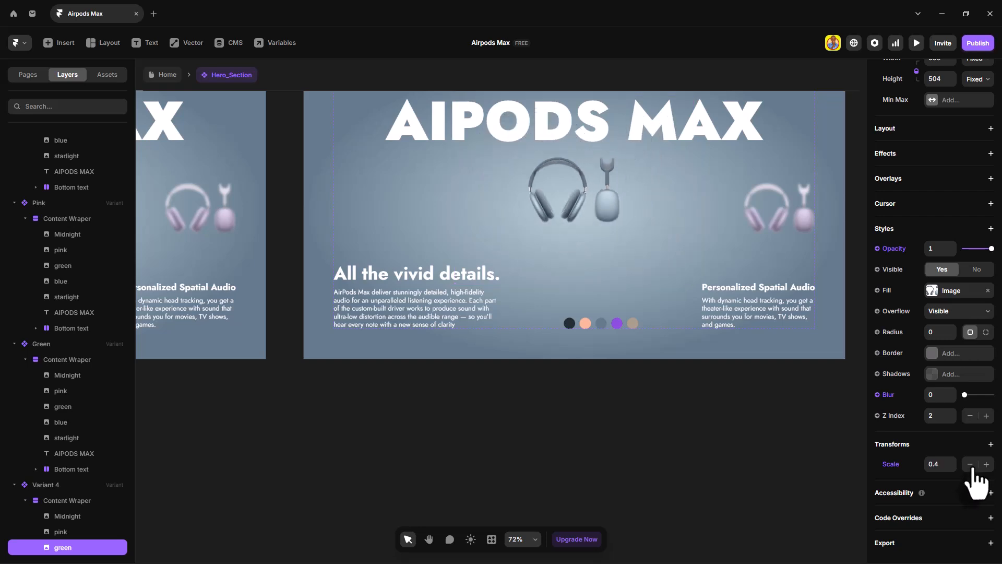
{"action": "left_click", "coordinate": [971, 465]}
Step: Move the shrunken green headphones image to the left edge of the content area above the vivid details text and set its blur to 10
{"action": "scroll", "coordinate": [655, 298], "scroll_direction": "up", "scroll_amount": 2}
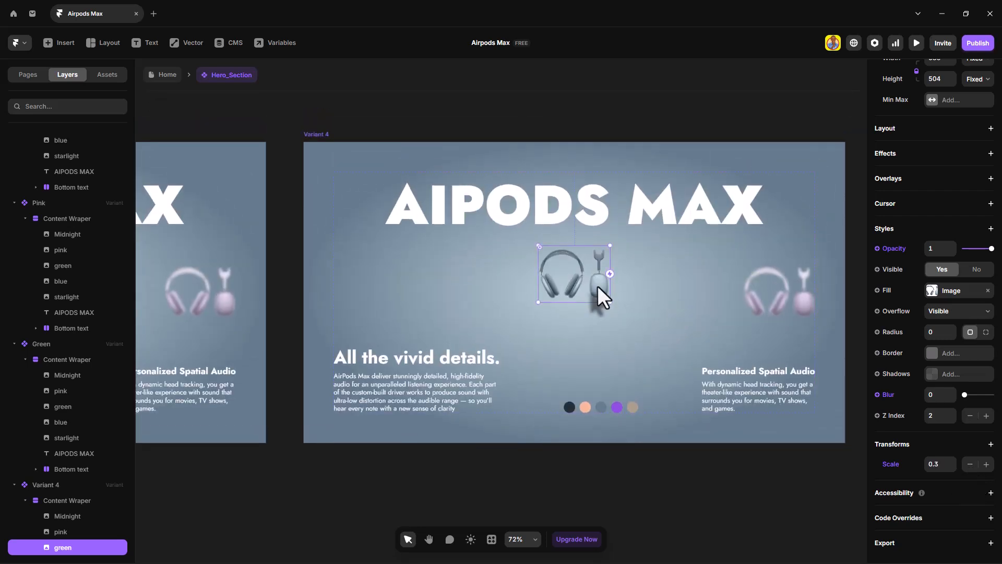
{"action": "left_click_drag", "start_coordinate": [598, 288], "coordinate": [393, 303]}
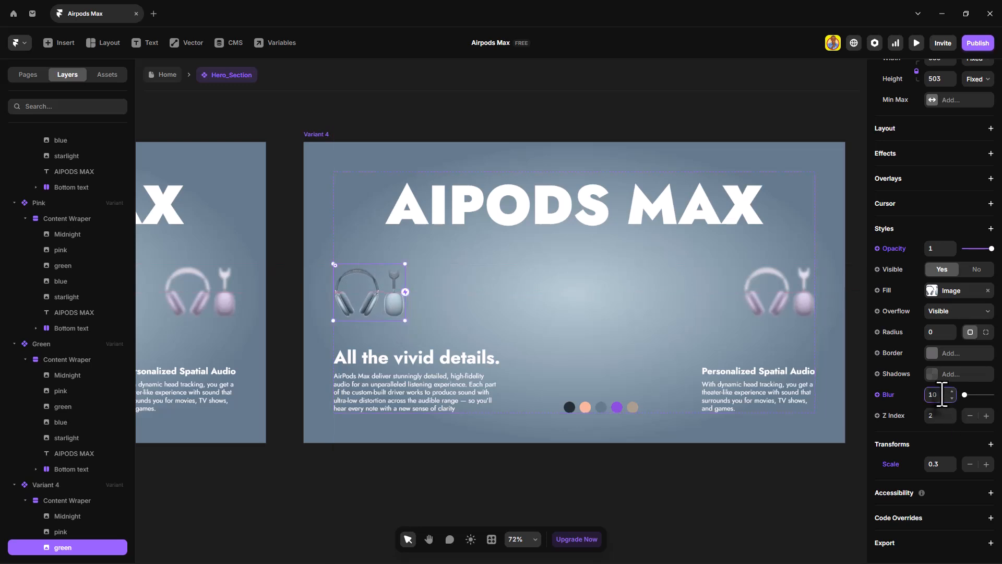
Step: Enlarge the blue headphones image in Variant 4 to scale 1 and set its blur to 0
{"action": "scroll", "coordinate": [70, 499], "scroll_direction": "down", "scroll_amount": 1}
{"action": "left_click", "coordinate": [71, 500]}
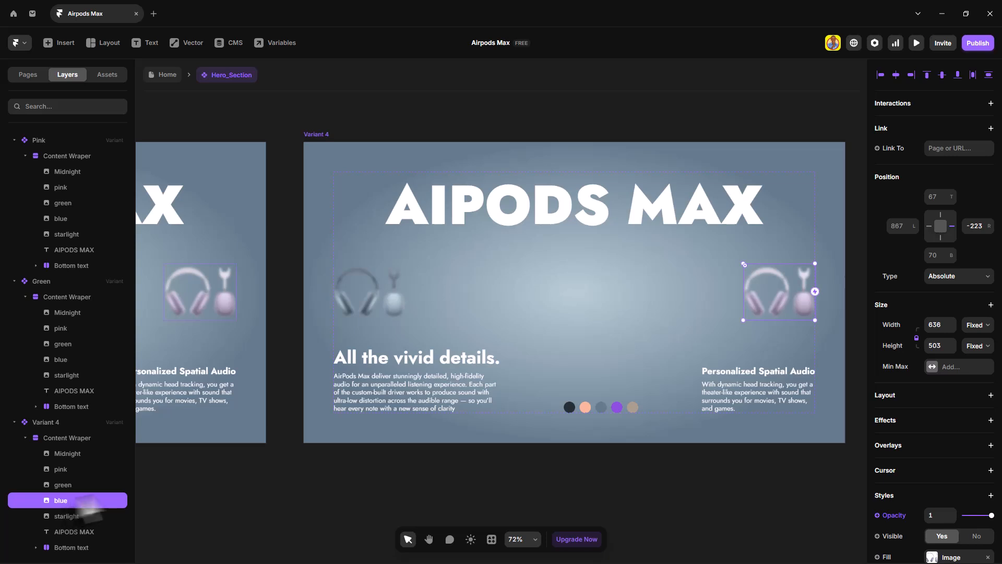
{"action": "scroll", "coordinate": [985, 497], "scroll_direction": "down", "scroll_amount": 1}
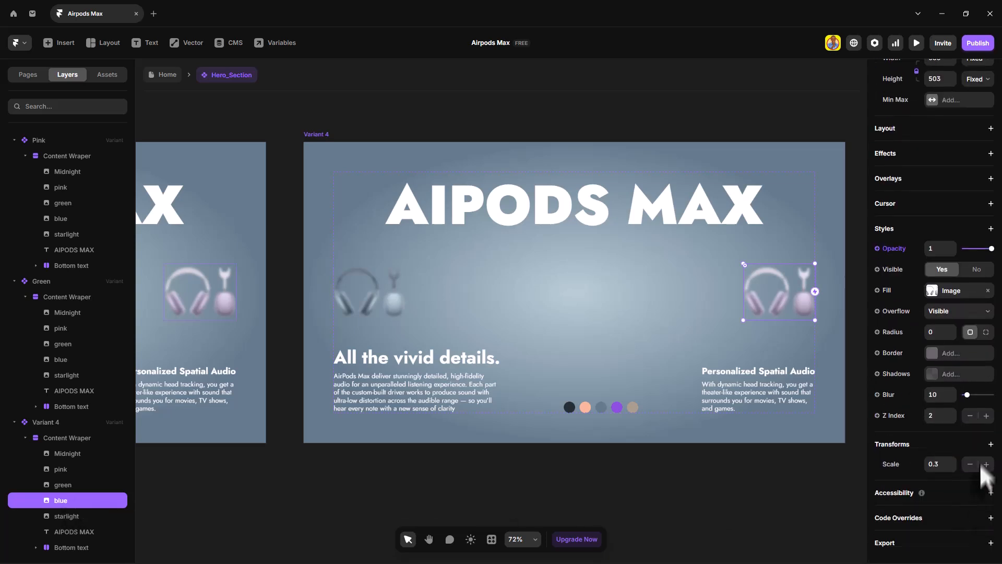
{"action": "left_click", "coordinate": [986, 464]}
{"action": "left_click", "coordinate": [986, 464]}
{"action": "left_click", "coordinate": [986, 464]}
{"action": "left_click", "coordinate": [986, 464]}
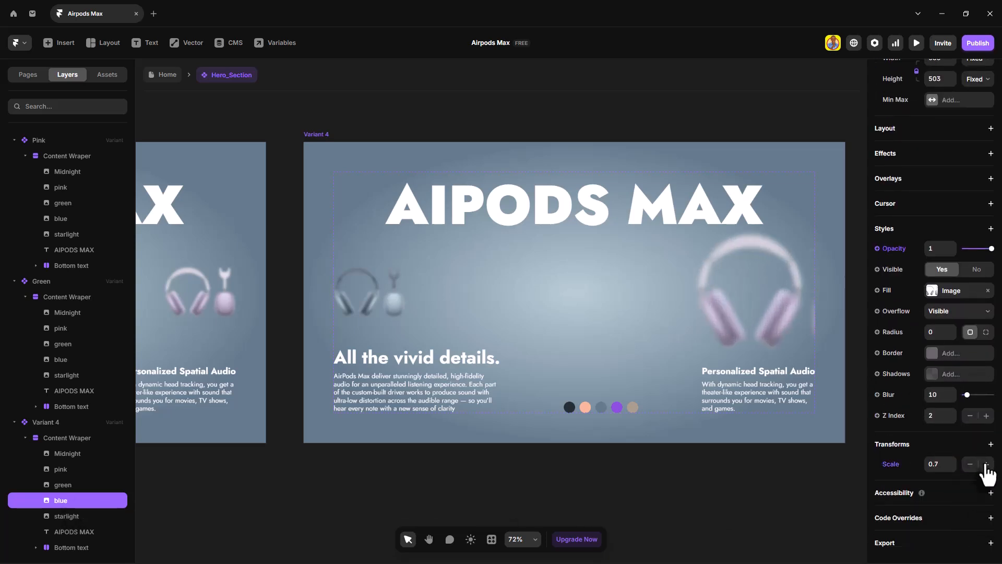
{"action": "left_click", "coordinate": [986, 464]}
{"action": "left_click", "coordinate": [987, 464]}
{"action": "left_click", "coordinate": [986, 464]}
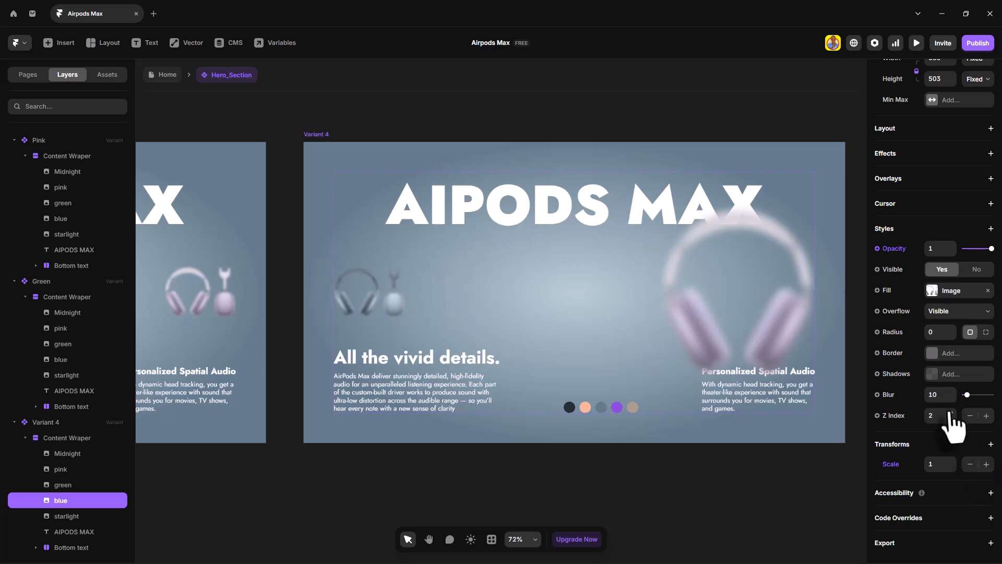
{"action": "left_click_drag", "start_coordinate": [967, 395], "coordinate": [962, 396]}
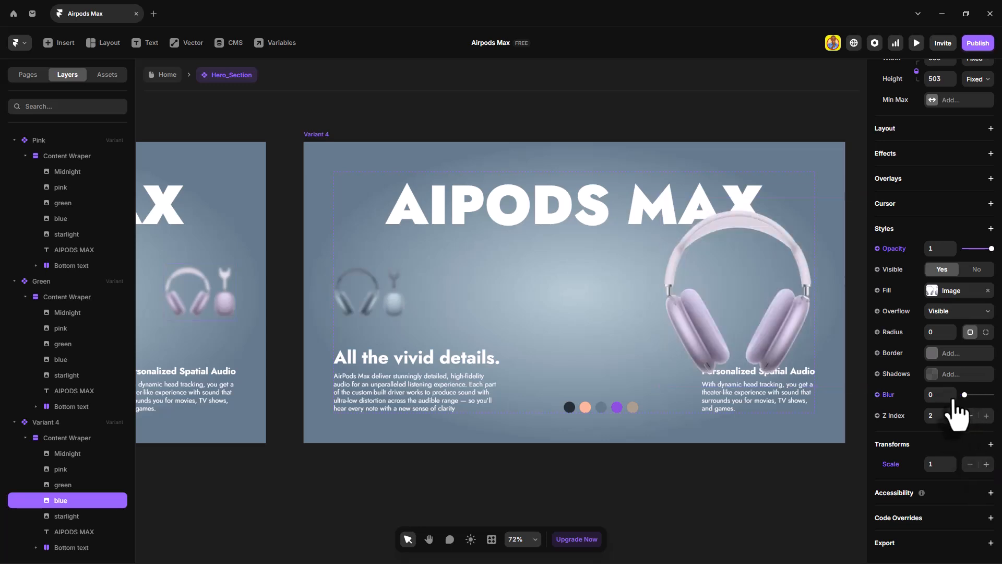
Step: Centre the blue headphones image horizontally in the content area and move it up to a top offset of 19
{"action": "scroll", "coordinate": [945, 396], "scroll_direction": "up", "scroll_amount": 7}
{"action": "scroll", "coordinate": [945, 391], "scroll_direction": "up", "scroll_amount": 2}
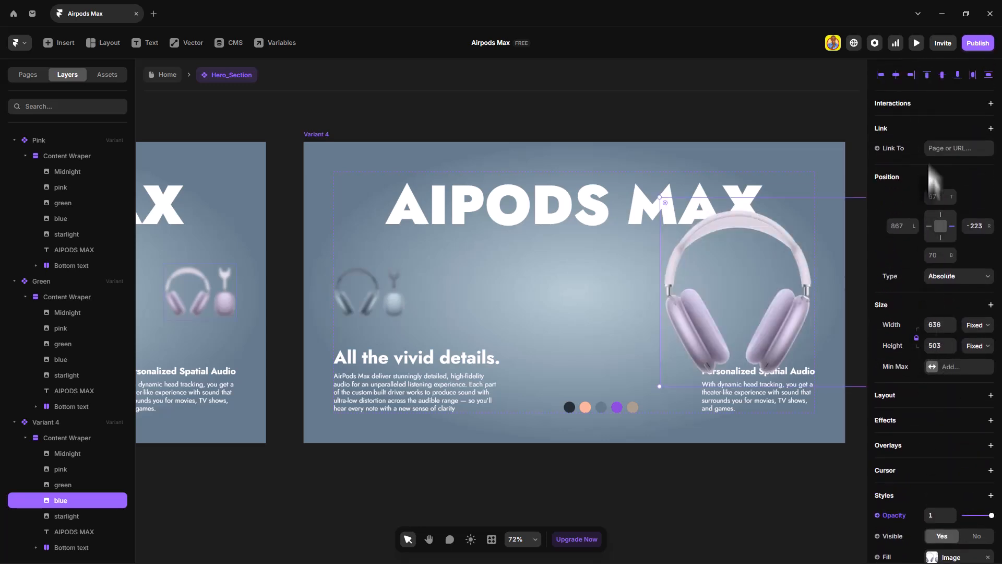
{"action": "left_click", "coordinate": [896, 75]}
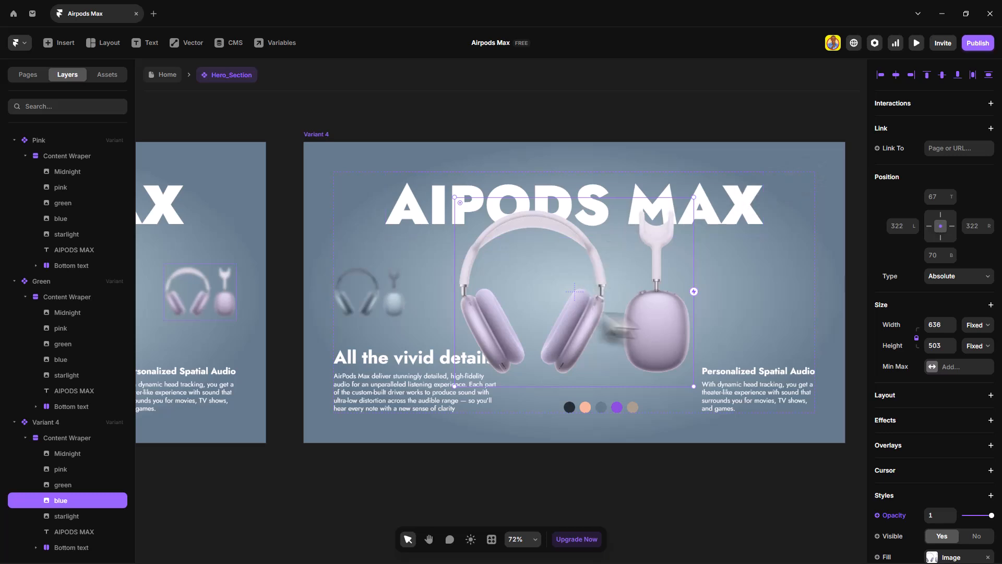
{"action": "left_click_drag", "start_coordinate": [648, 330], "coordinate": [649, 321]}
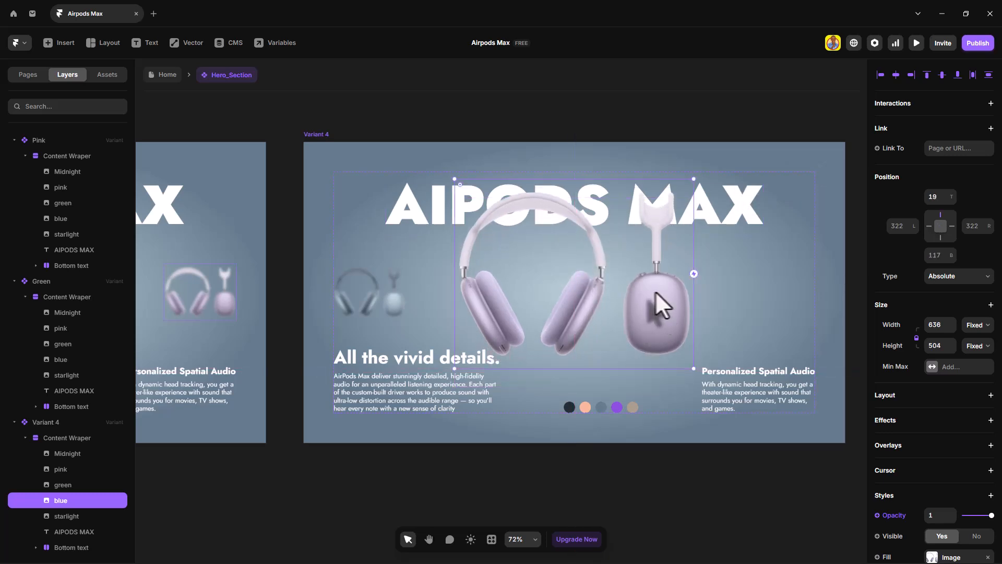
Step: Rename Variant 4 as Blue
{"action": "double_click", "coordinate": [317, 134]}
{"action": "type", "text": "Blue"}
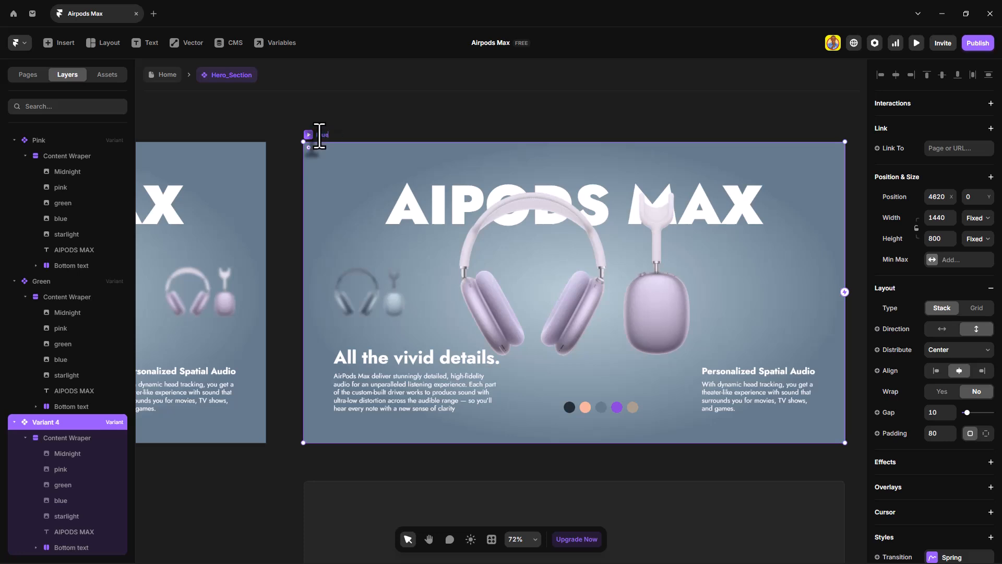
{"action": "key", "text": "Return"}
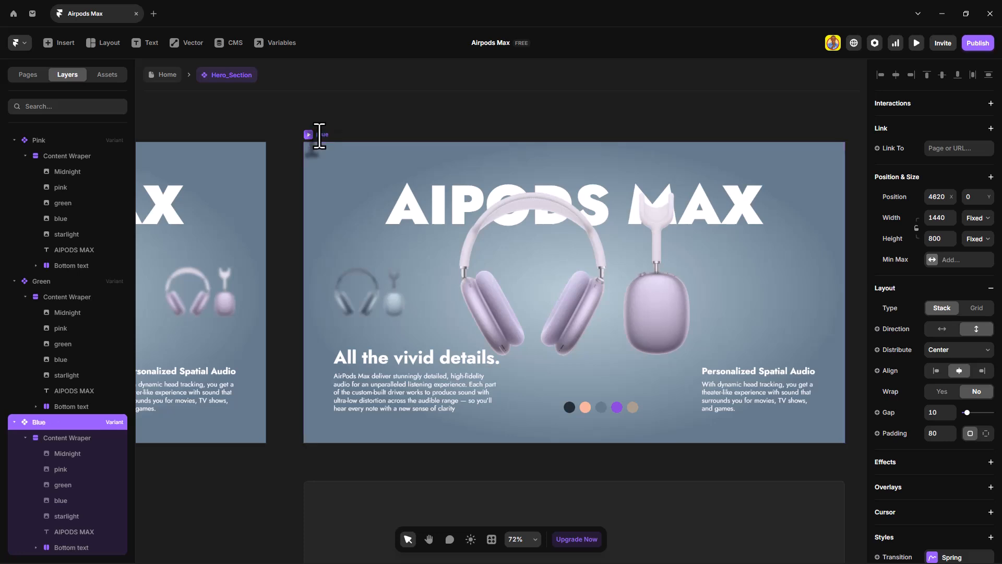
Step: Change the Blue variant's radial fill to the blue1 style for the inner stop and blue2 for the outer stop
{"action": "scroll", "coordinate": [957, 365], "scroll_direction": "down", "scroll_amount": 6}
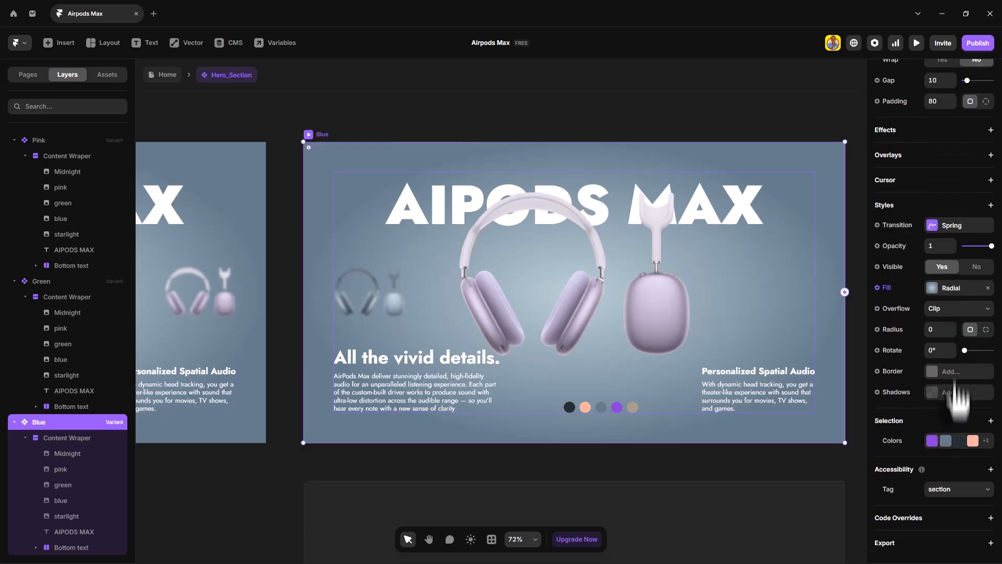
{"action": "left_click", "coordinate": [954, 291]}
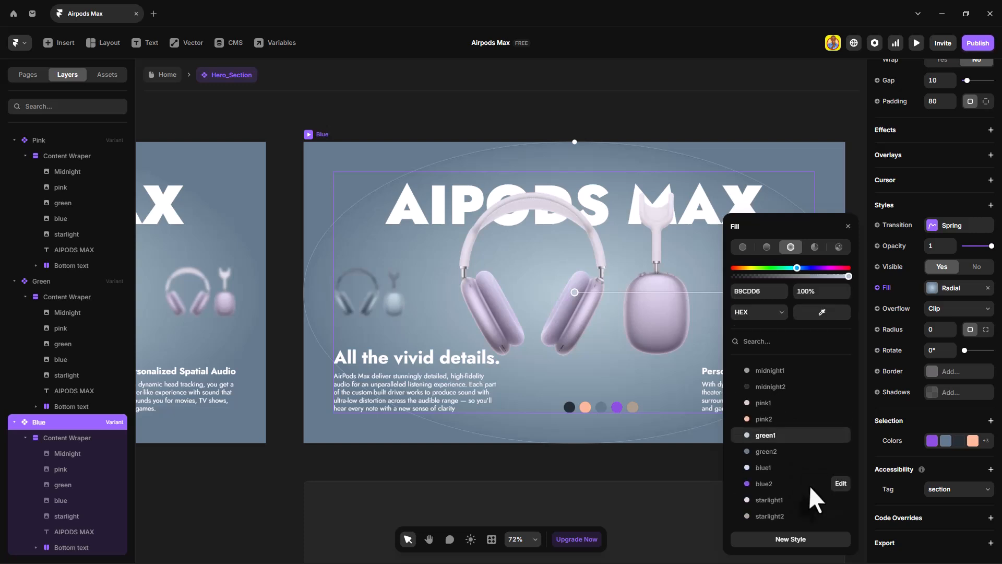
{"action": "left_click", "coordinate": [773, 467]}
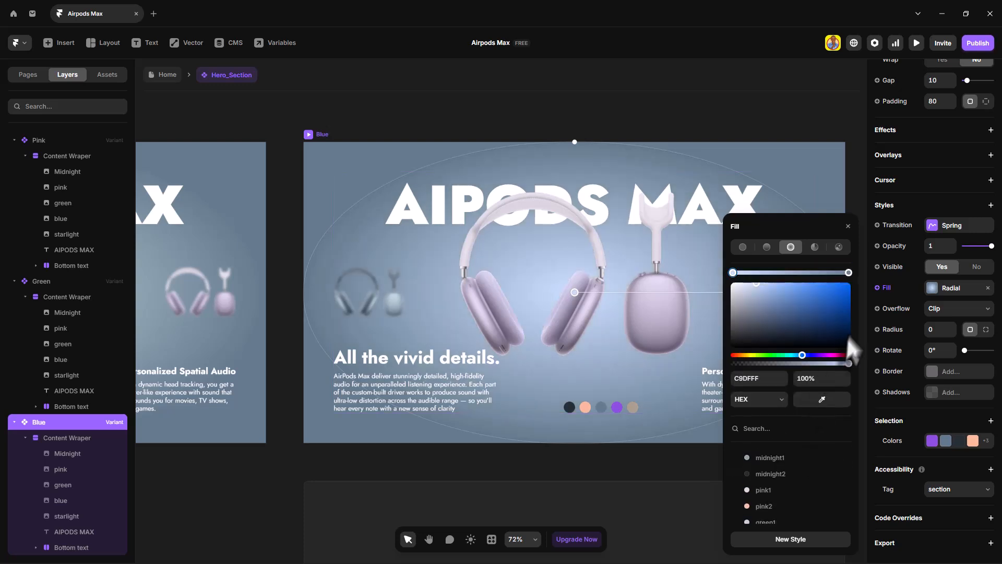
{"action": "left_click", "coordinate": [849, 273]}
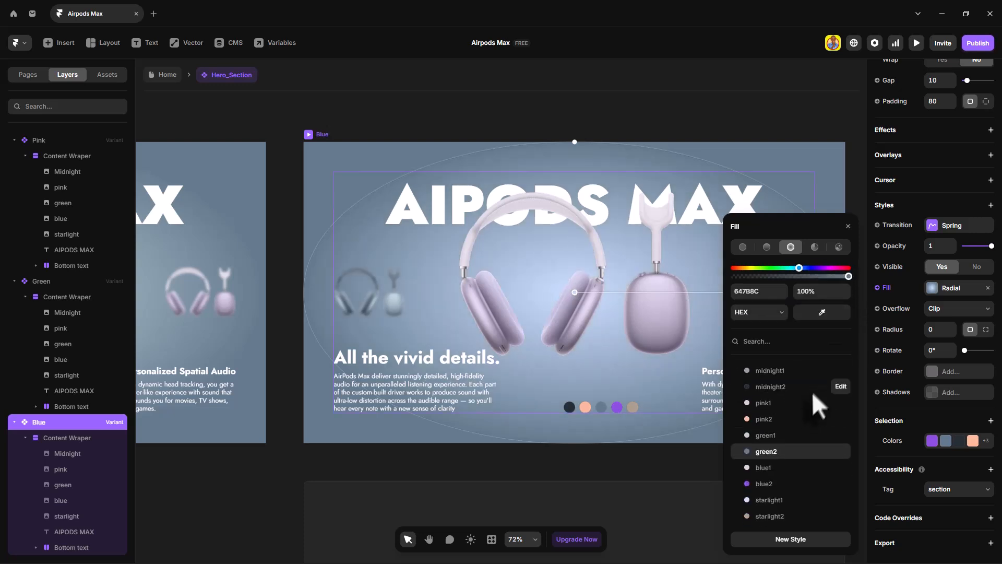
{"action": "left_click", "coordinate": [768, 482]}
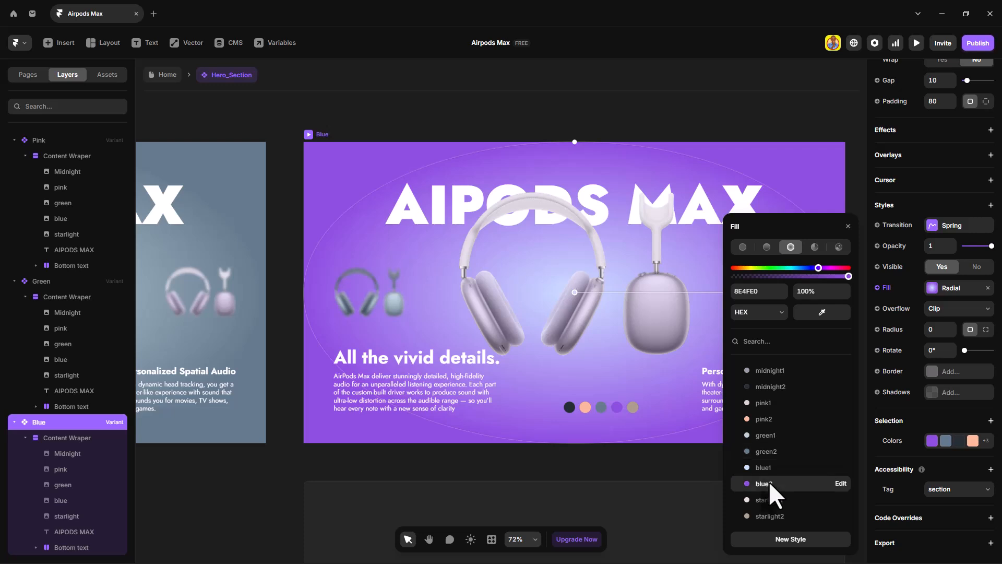
{"action": "left_click", "coordinate": [847, 227]}
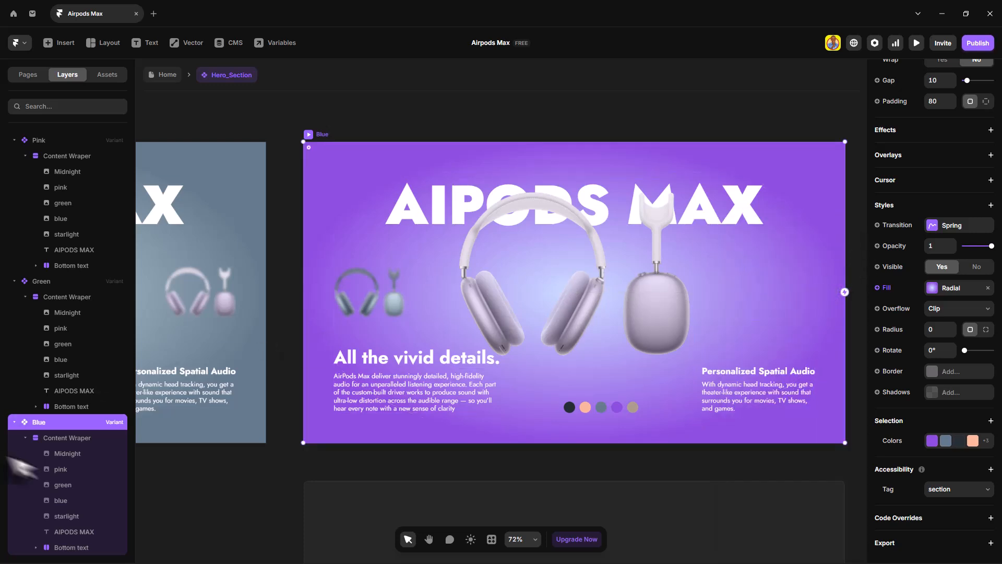
Step: Set the opacity of the starlight headphones image in the Blue variant to 1
{"action": "left_click", "coordinate": [77, 517]}
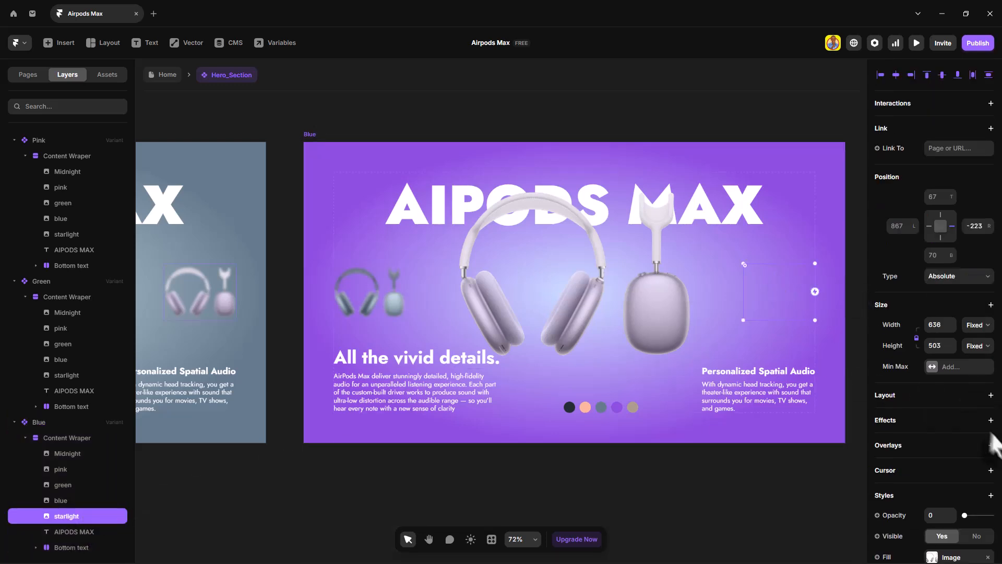
{"action": "scroll", "coordinate": [995, 441], "scroll_direction": "down", "scroll_amount": 3}
{"action": "left_click_drag", "start_coordinate": [964, 384], "coordinate": [987, 385]}
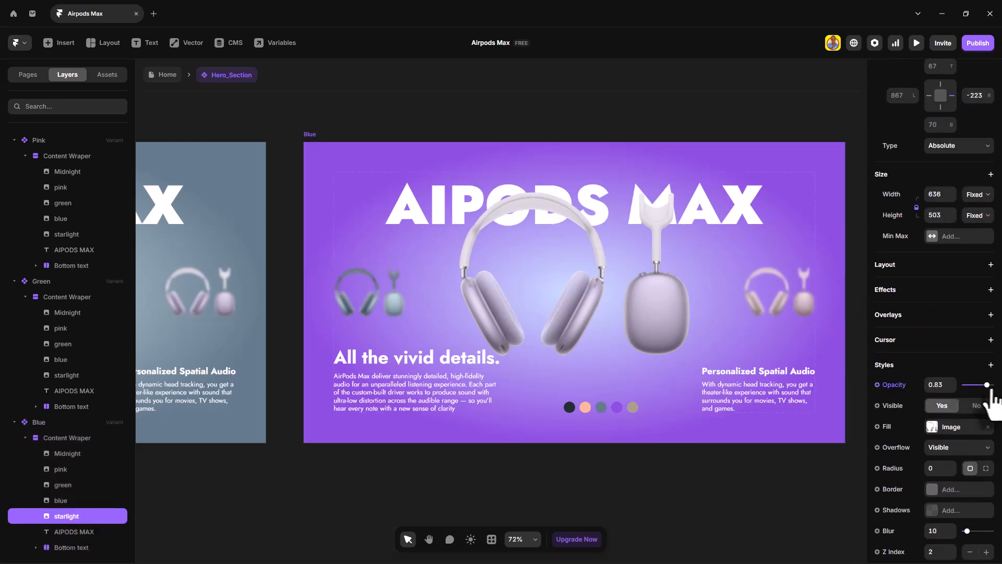
Step: Add another variant based on the Blue variant
{"action": "scroll", "coordinate": [586, 312], "scroll_direction": "down", "scroll_amount": 5}
{"action": "scroll", "coordinate": [586, 312], "scroll_direction": "left", "scroll_amount": 3}
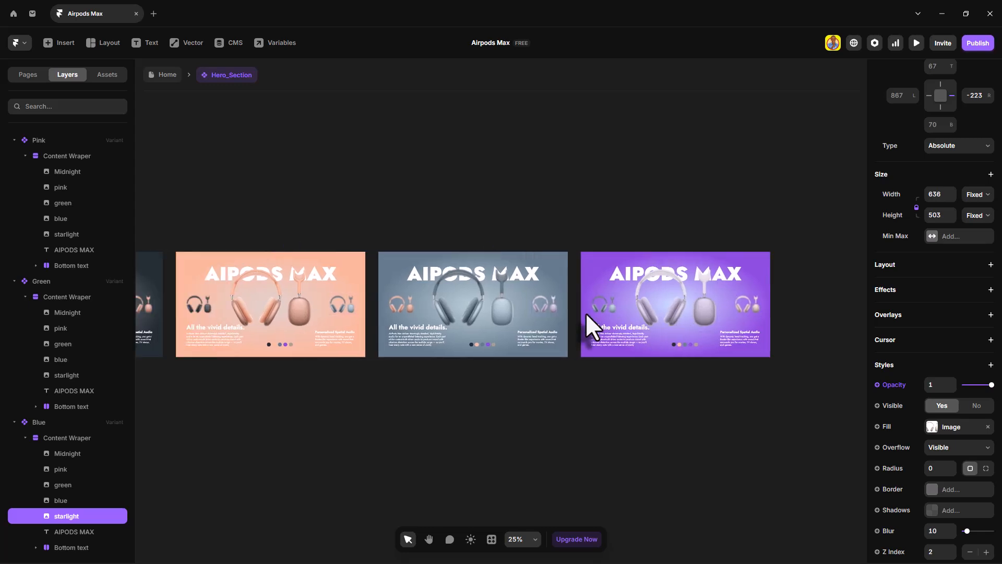
{"action": "scroll", "coordinate": [586, 312], "scroll_direction": "right", "scroll_amount": 3}
{"action": "scroll", "coordinate": [587, 312], "scroll_direction": "up", "scroll_amount": 5}
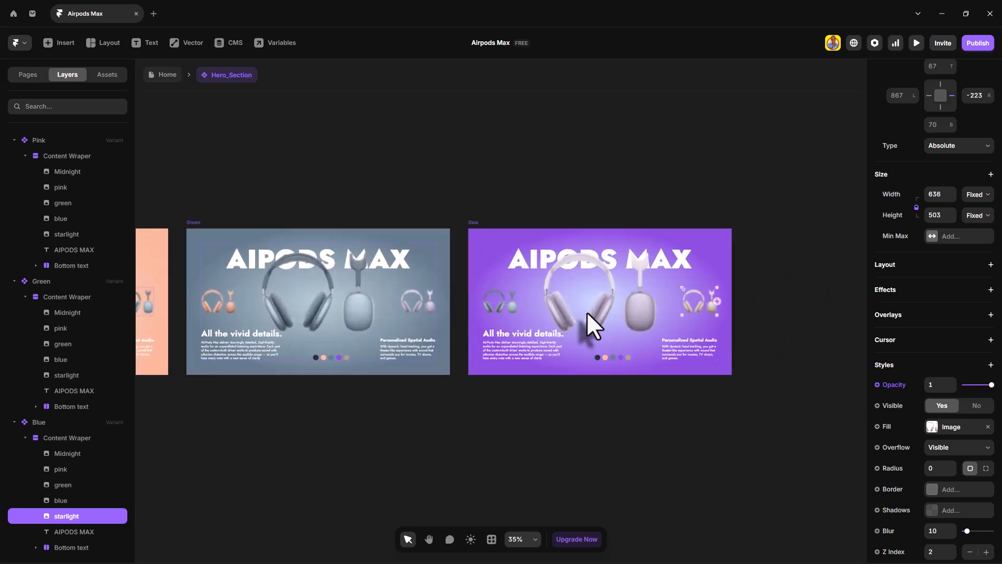
{"action": "scroll", "coordinate": [587, 312], "scroll_direction": "right", "scroll_amount": 2}
{"action": "left_click", "coordinate": [587, 306]}
{"action": "scroll", "coordinate": [587, 306], "scroll_direction": "up", "scroll_amount": 1}
{"action": "scroll", "coordinate": [587, 306], "scroll_direction": "right", "scroll_amount": 2}
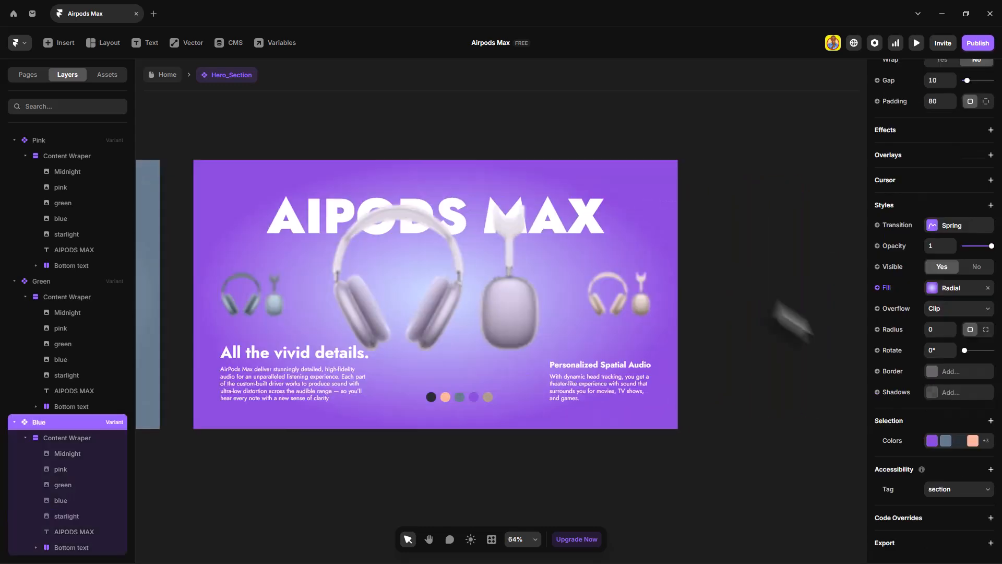
{"action": "left_click", "coordinate": [834, 299]}
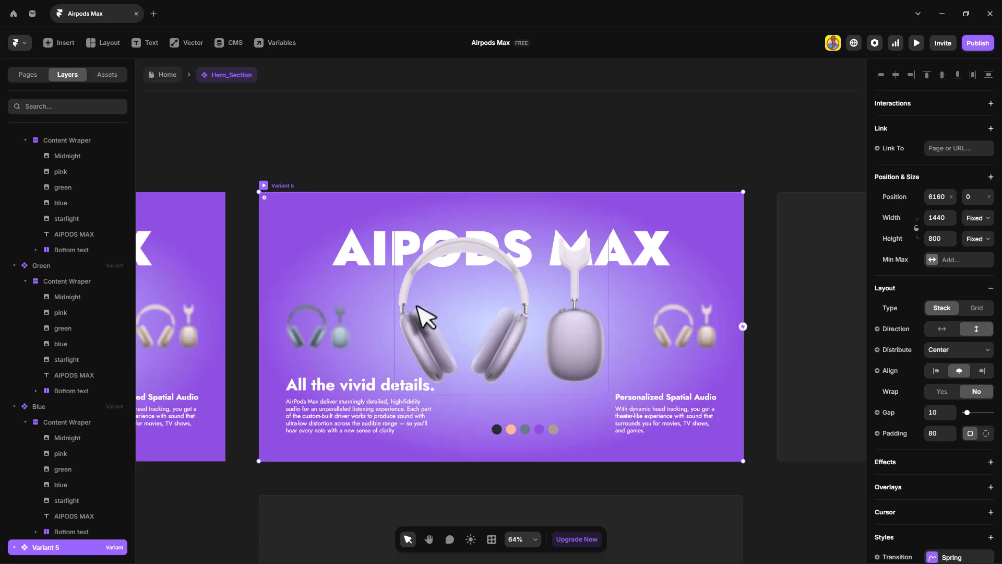
Step: Set the opacity of the small green headphones image in Variant 5 to 0
{"action": "scroll", "coordinate": [590, 351], "scroll_direction": "up", "scroll_amount": 2}
{"action": "scroll", "coordinate": [590, 351], "scroll_direction": "down", "scroll_amount": 1}
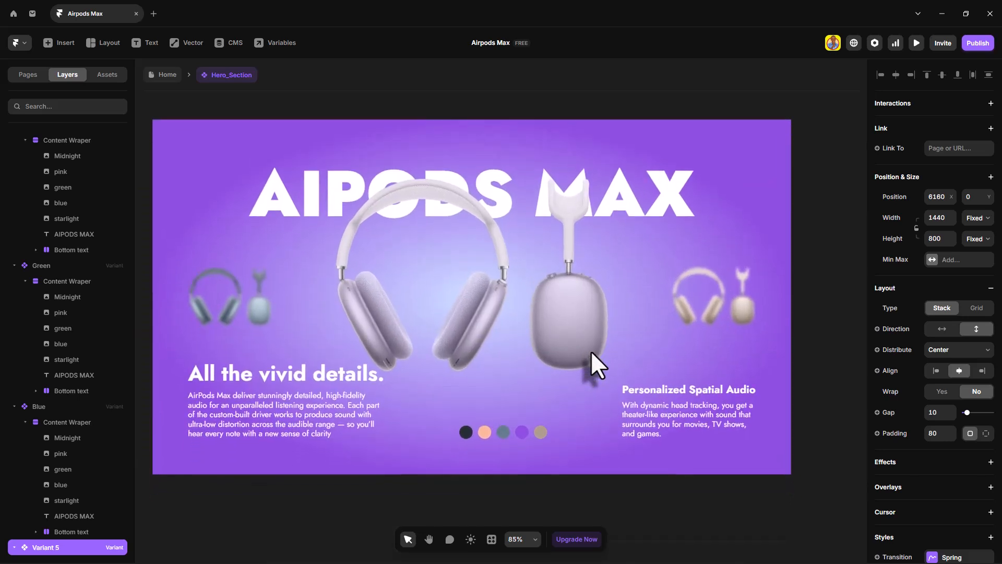
{"action": "left_click", "coordinate": [257, 303]}
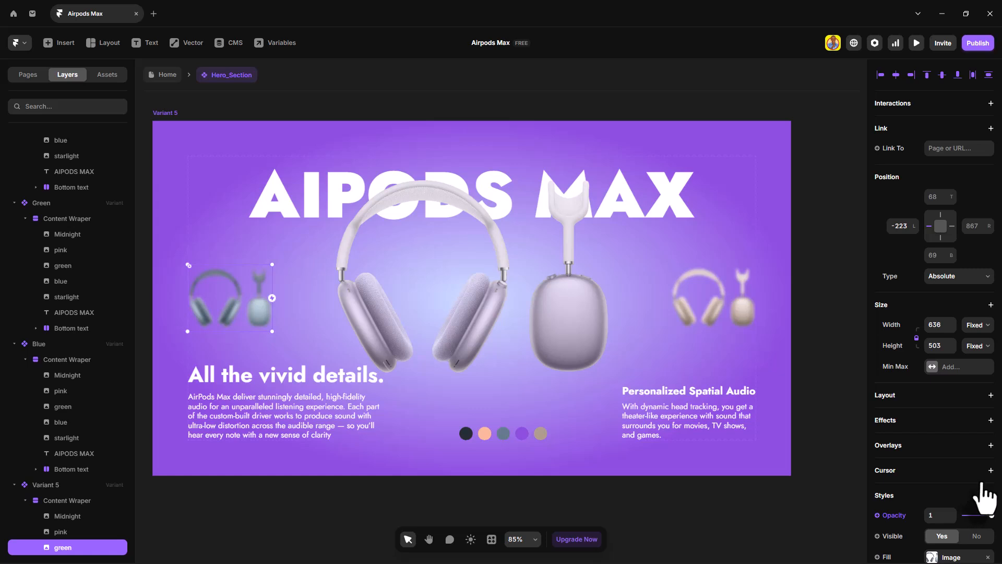
{"action": "scroll", "coordinate": [981, 485], "scroll_direction": "down", "scroll_amount": 3}
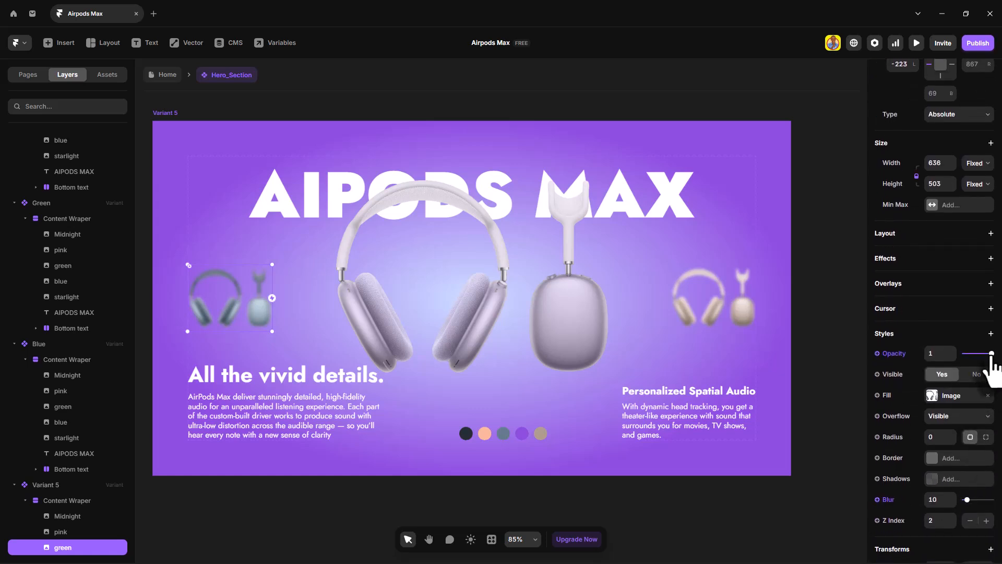
{"action": "left_click_drag", "start_coordinate": [991, 354], "coordinate": [964, 355]}
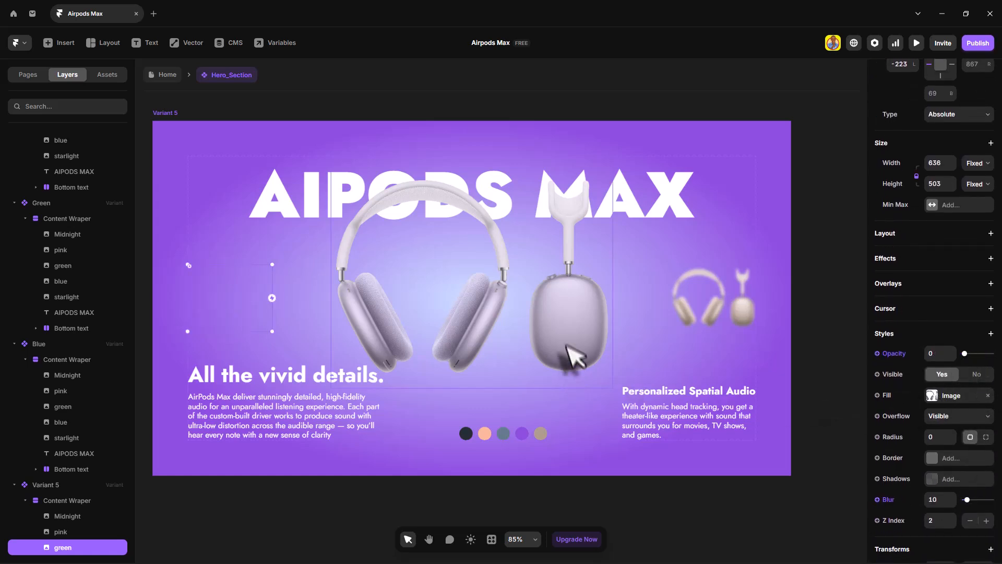
Step: Reduce the scale of the blue headphones image in Variant 5 to 0.3
{"action": "left_click", "coordinate": [581, 312]}
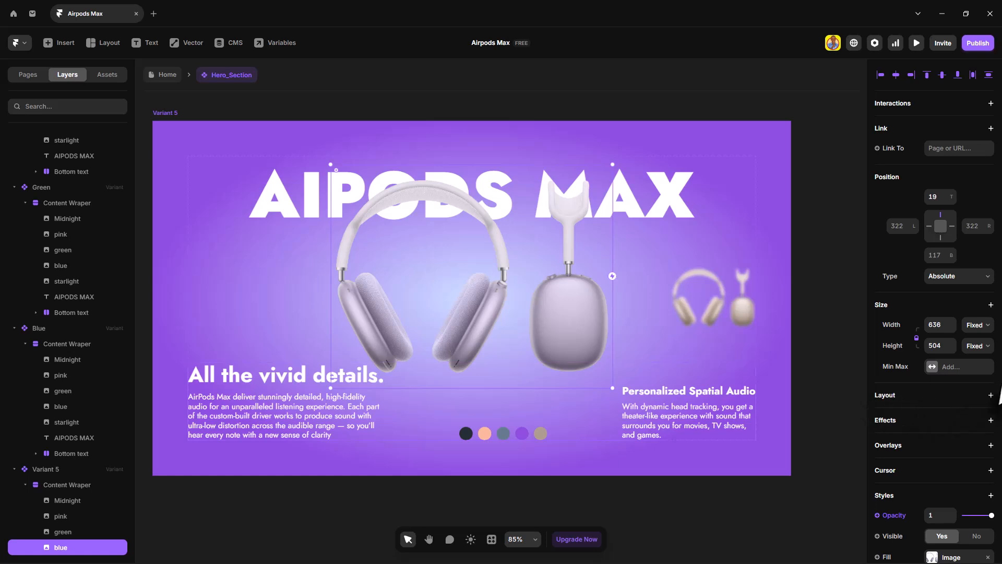
{"action": "scroll", "coordinate": [992, 397], "scroll_direction": "down", "scroll_amount": 5}
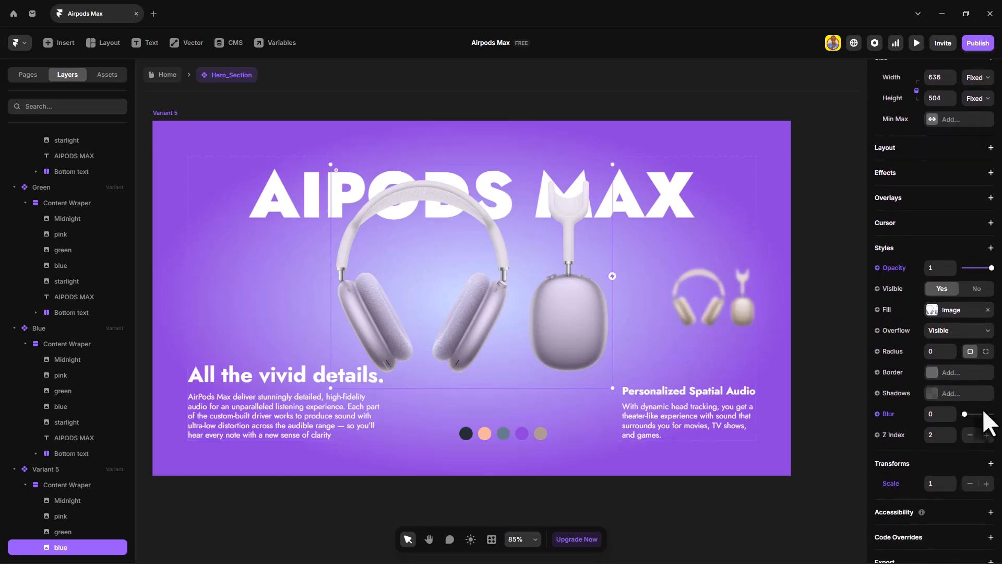
{"action": "left_click", "coordinate": [970, 464]}
{"action": "left_click", "coordinate": [970, 464]}
{"action": "left_click", "coordinate": [969, 465]}
{"action": "left_click", "coordinate": [970, 464]}
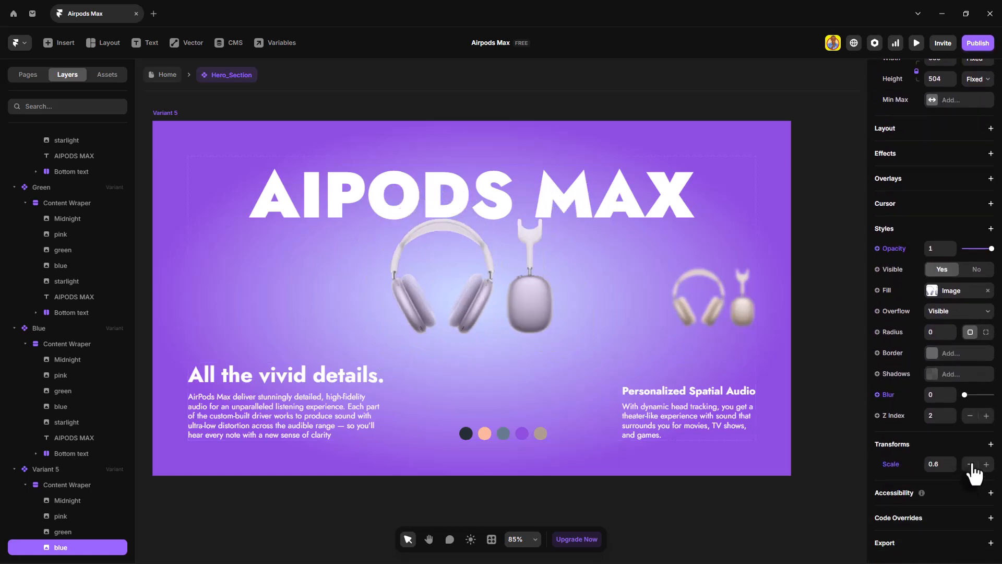
{"action": "left_click", "coordinate": [970, 464]}
{"action": "left_click", "coordinate": [970, 464]}
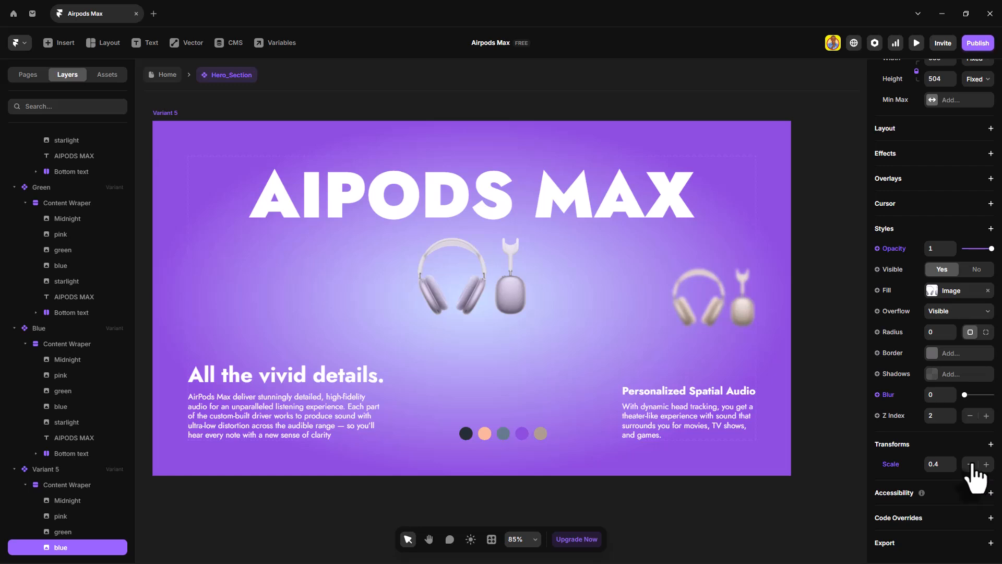
{"action": "left_click", "coordinate": [970, 464]}
Step: Place the small blue headphones image at Variant 5's left content edge, above the bottom text, and set its blur to 10
{"action": "left_click_drag", "start_coordinate": [510, 295], "coordinate": [264, 308]}
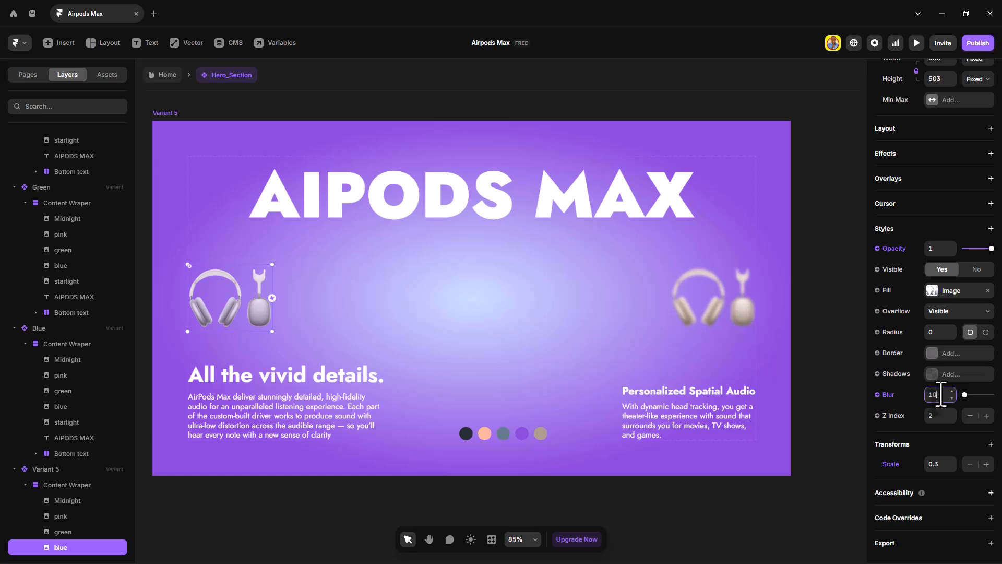
{"action": "key", "text": "Return"}
Step: Increase the scale of the starlight headphones image in Variant 5 to 1 and set its blur to 0
{"action": "left_click", "coordinate": [740, 319]}
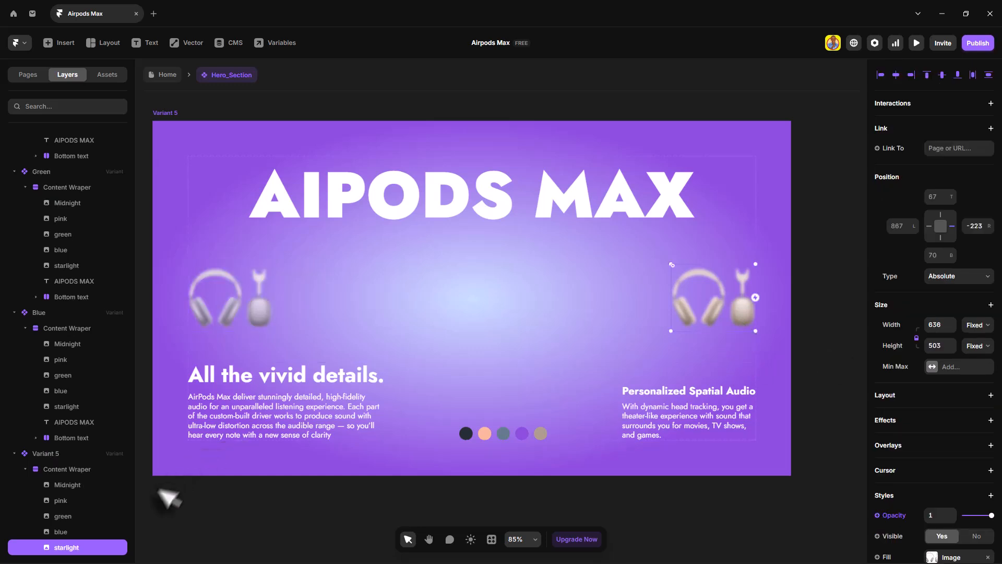
{"action": "scroll", "coordinate": [36, 506], "scroll_direction": "down", "scroll_amount": 2}
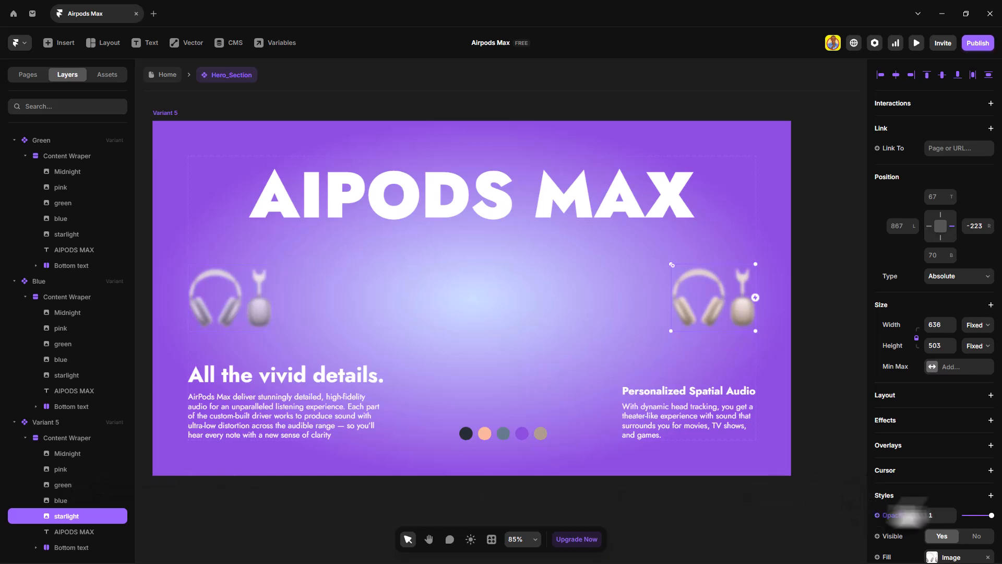
{"action": "scroll", "coordinate": [974, 483], "scroll_direction": "down", "scroll_amount": 3}
{"action": "scroll", "coordinate": [974, 482], "scroll_direction": "down", "scroll_amount": 2}
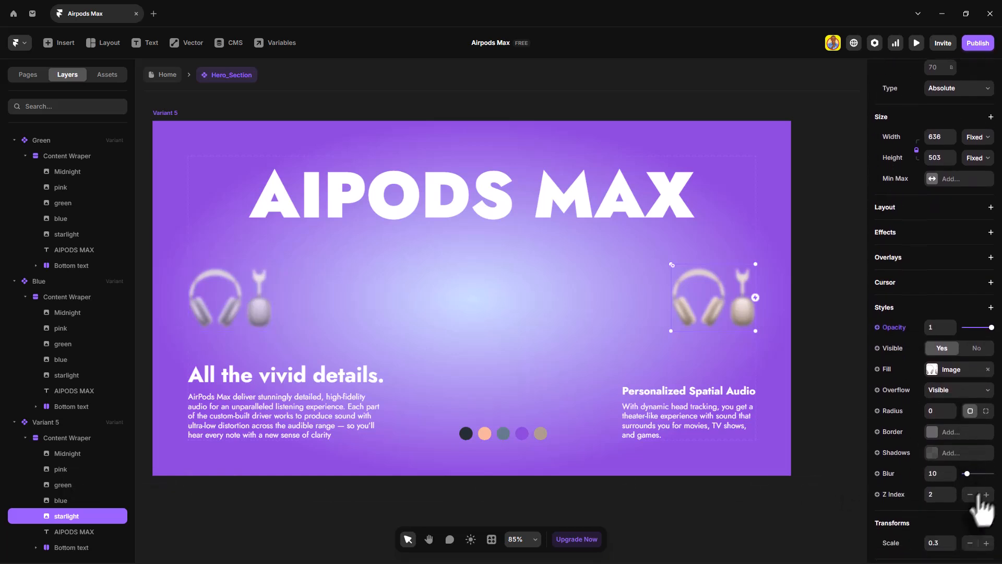
{"action": "scroll", "coordinate": [985, 498], "scroll_direction": "down", "scroll_amount": 2}
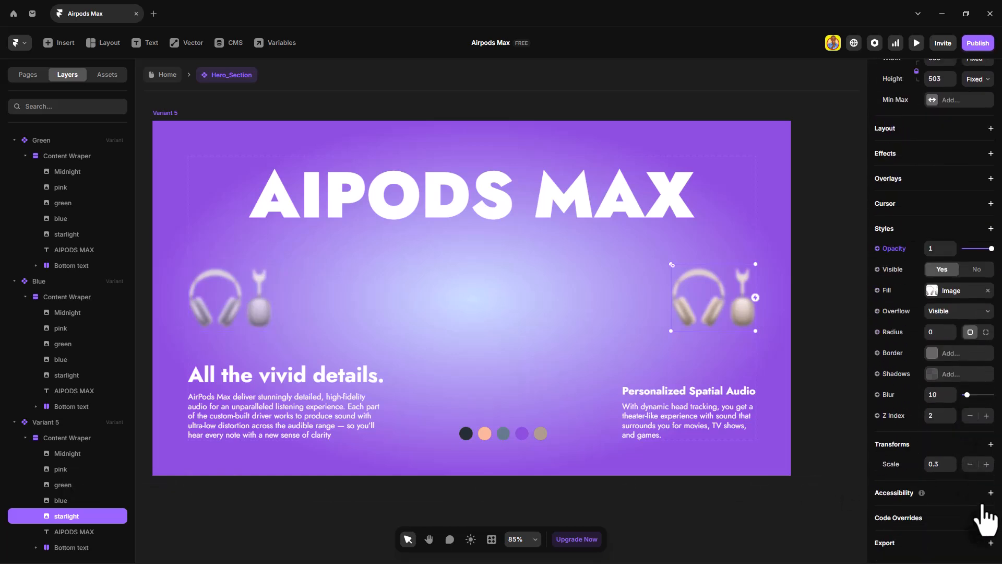
{"action": "left_click", "coordinate": [986, 465]}
{"action": "left_click", "coordinate": [986, 464]}
{"action": "left_click", "coordinate": [986, 464]}
{"action": "left_click", "coordinate": [986, 464]}
{"action": "left_click", "coordinate": [986, 464]}
{"action": "left_click", "coordinate": [986, 464]}
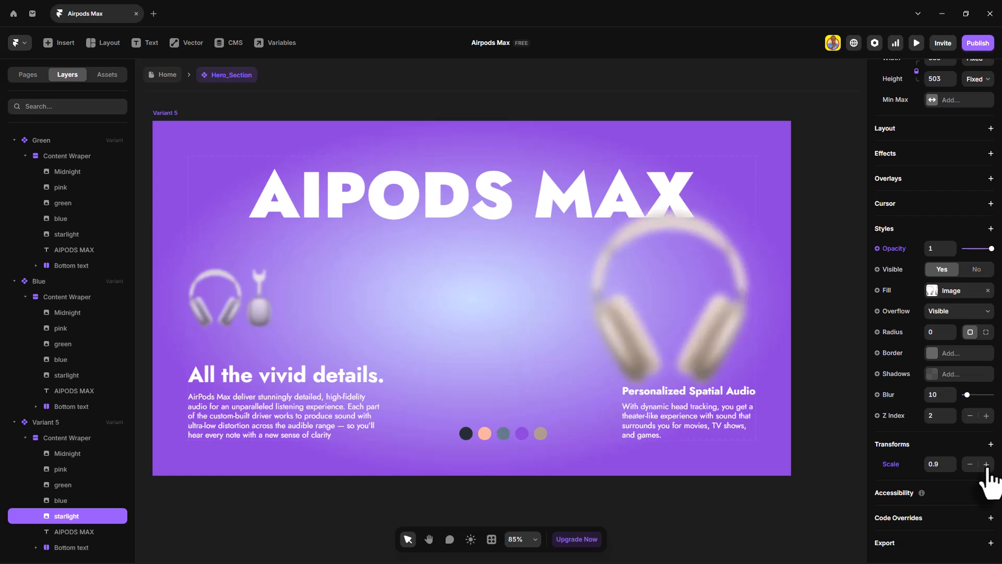
{"action": "left_click", "coordinate": [986, 464]}
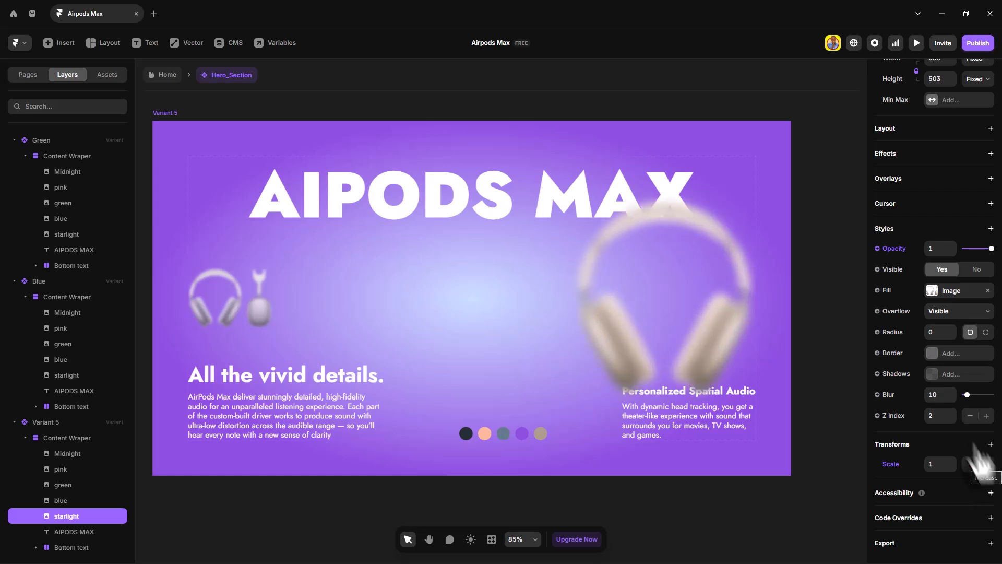
{"action": "left_click_drag", "start_coordinate": [968, 395], "coordinate": [964, 395]}
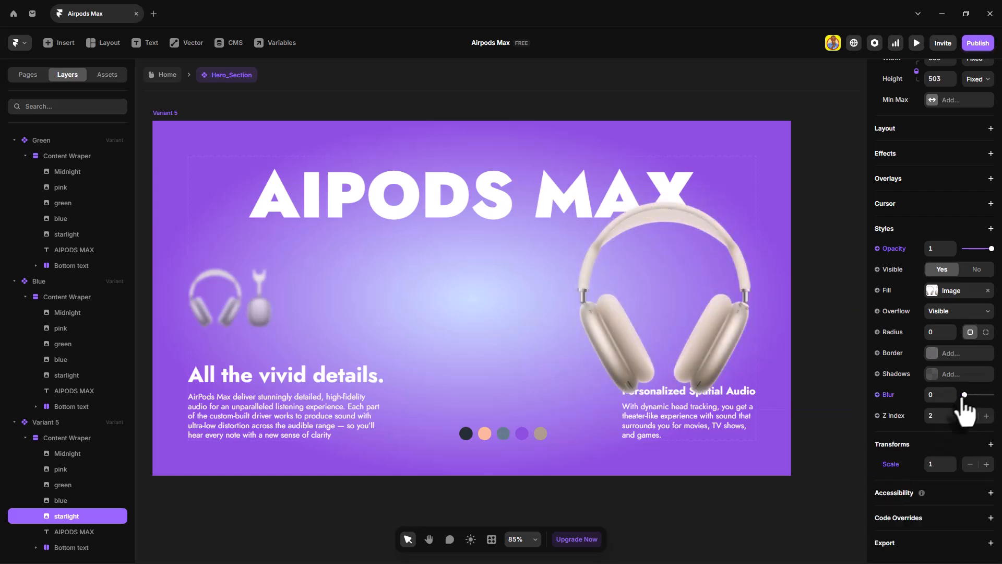
Step: Centre the starlight headphones image horizontally in Variant 5 and raise it to a top offset of 19
{"action": "scroll", "coordinate": [921, 224], "scroll_direction": "up", "scroll_amount": 5}
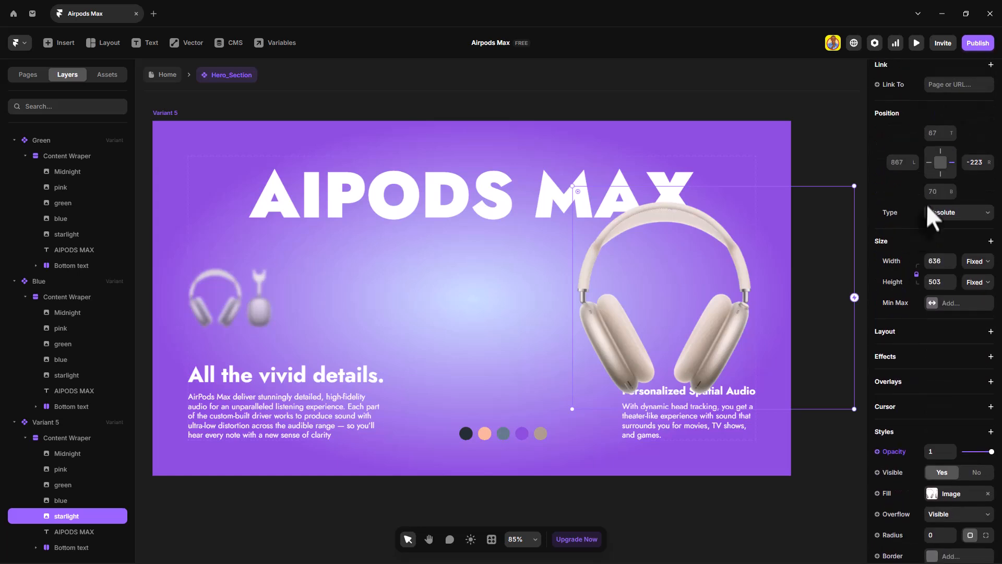
{"action": "left_click", "coordinate": [897, 75]}
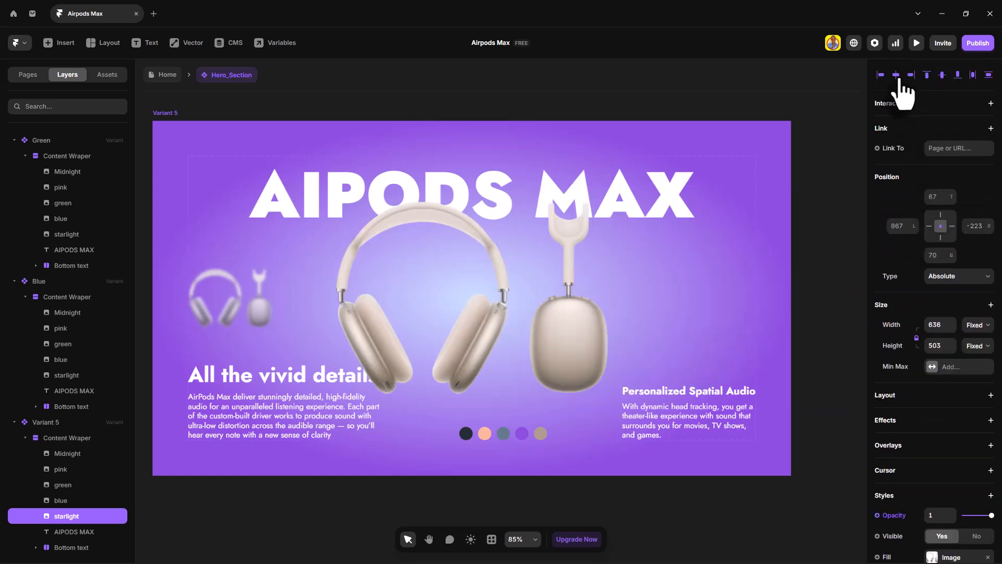
{"action": "left_click_drag", "start_coordinate": [566, 330], "coordinate": [568, 309]}
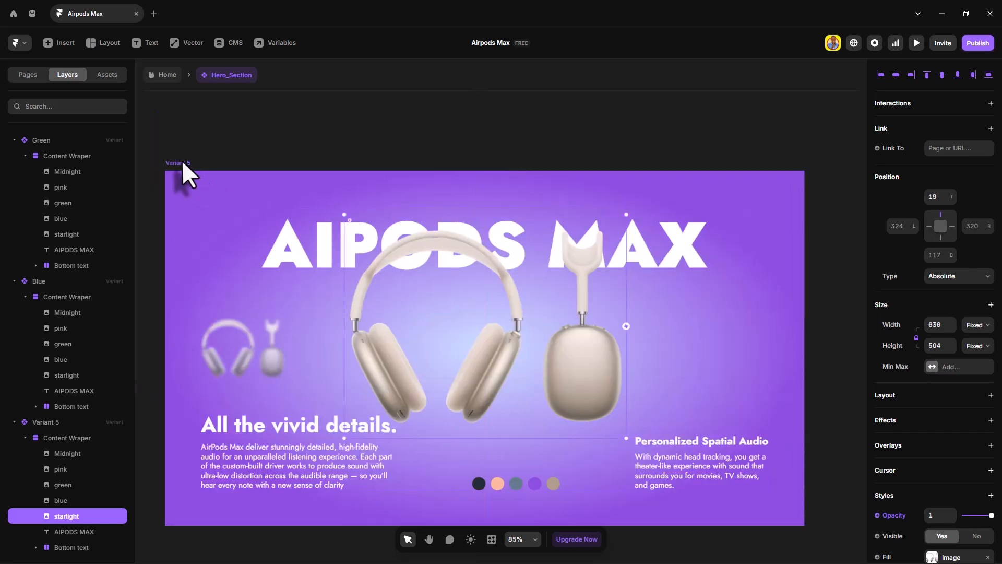
Step: Rename Variant 5 as starlight
{"action": "left_click", "coordinate": [183, 162]}
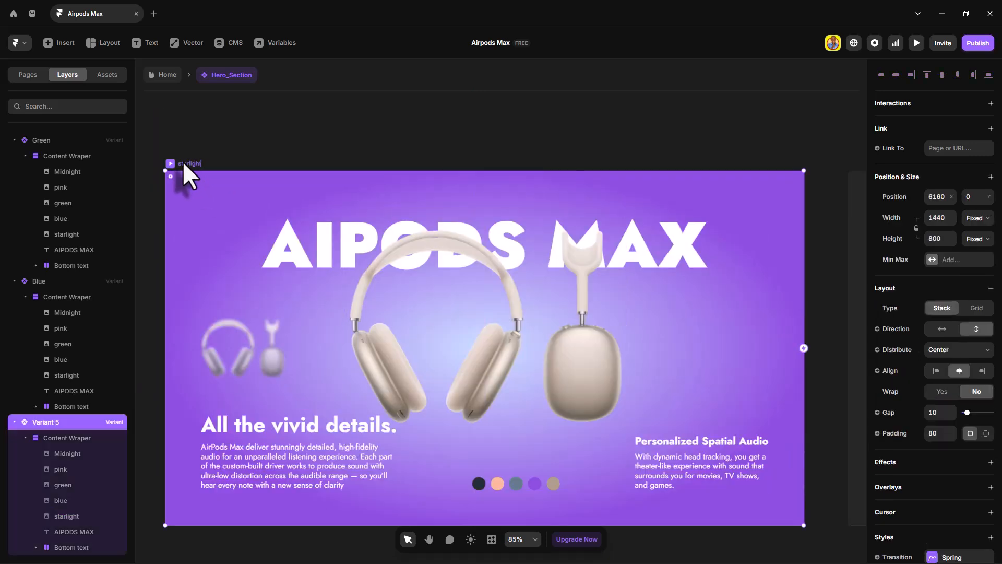
{"action": "type", "text": "starlight"}
{"action": "key", "text": "Return"}
Step: Change the starlight variant's radial fill to the starlight1 style for the inner stop and starlight2 for the outer stop
{"action": "scroll", "coordinate": [955, 308], "scroll_direction": "down", "scroll_amount": 6}
{"action": "left_click", "coordinate": [952, 292]}
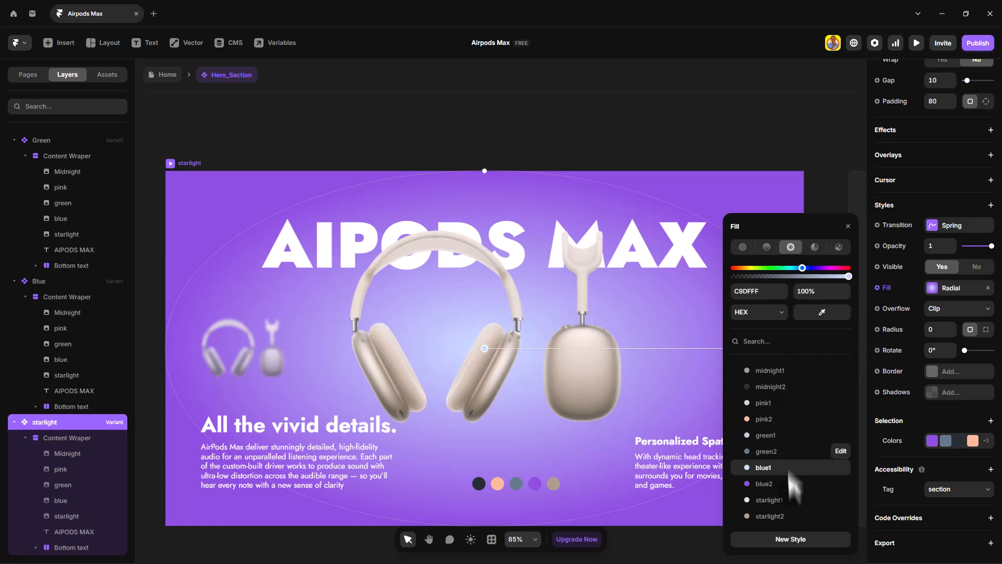
{"action": "left_click", "coordinate": [781, 497]}
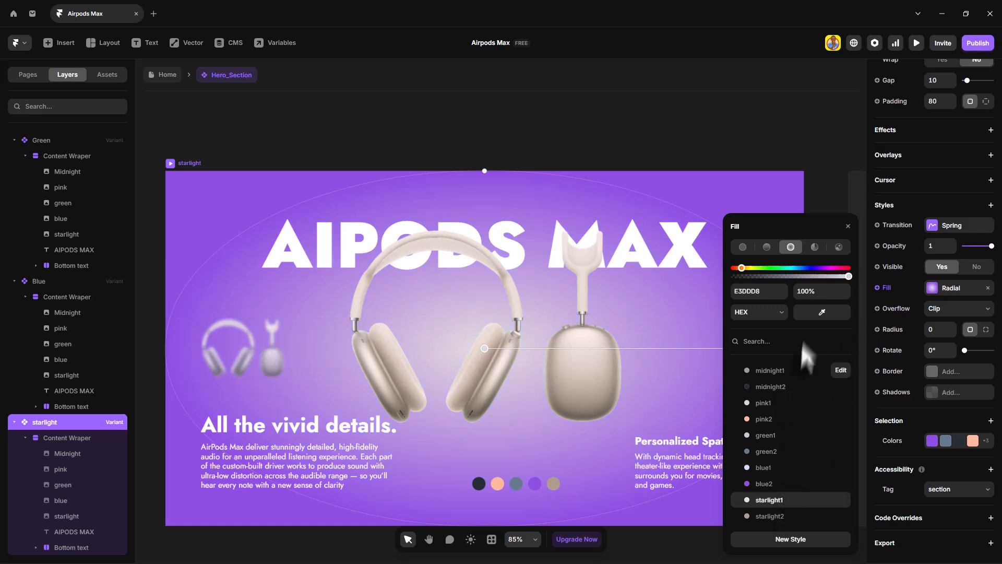
{"action": "left_click", "coordinate": [849, 273]}
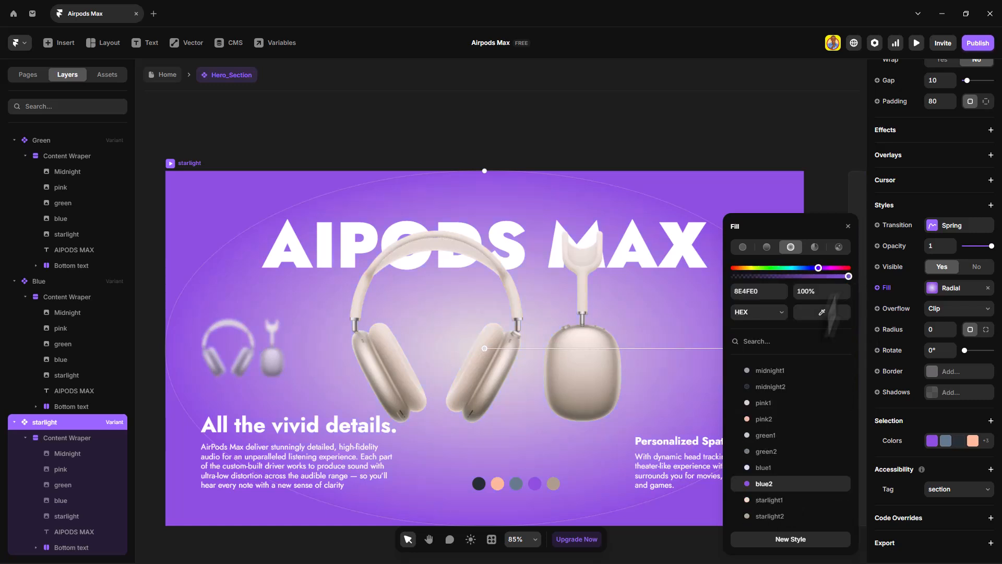
{"action": "left_click", "coordinate": [849, 273]}
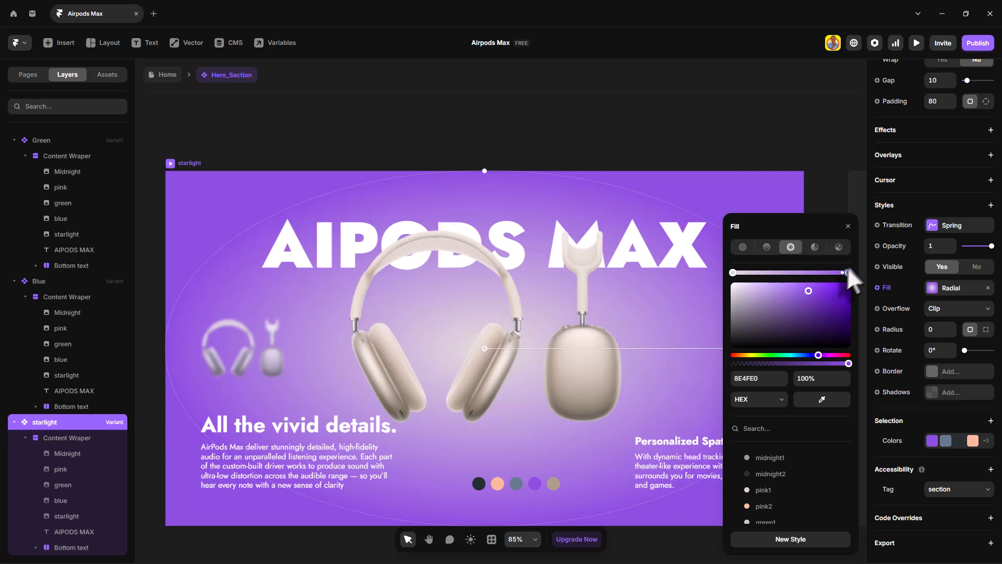
{"action": "scroll", "coordinate": [807, 381], "scroll_direction": "down", "scroll_amount": 2}
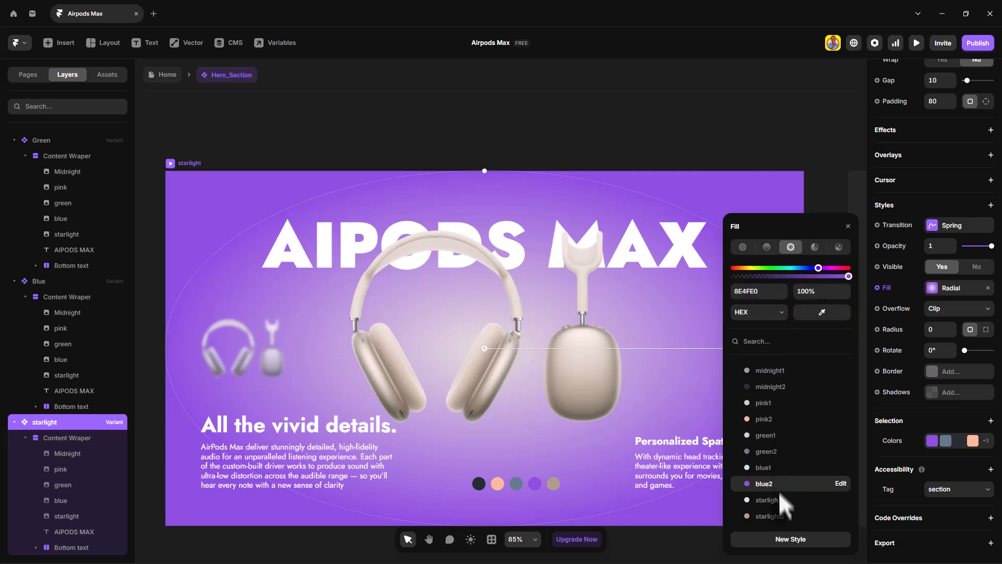
{"action": "left_click", "coordinate": [779, 515]}
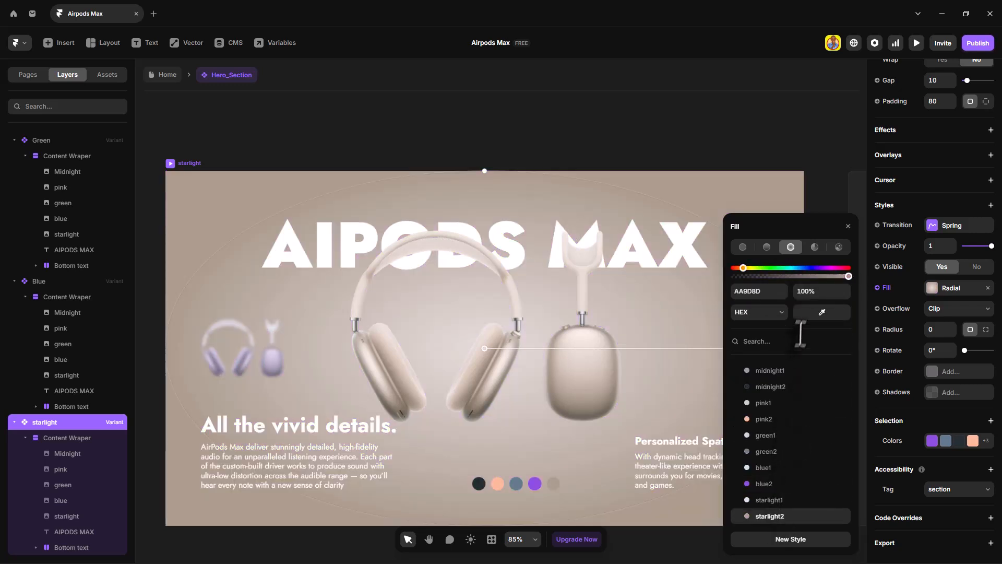
{"action": "left_click", "coordinate": [848, 227]}
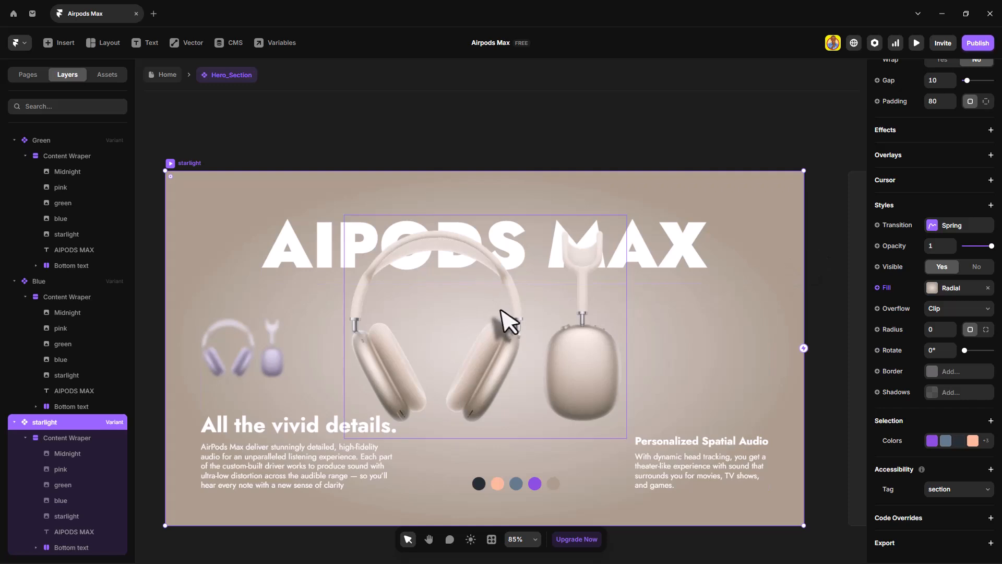
Step: Look over the colour variants from starlight back to midnight and preview the primary midnight variant
{"action": "scroll", "coordinate": [502, 311], "scroll_direction": "down", "scroll_amount": 2}
{"action": "scroll", "coordinate": [502, 310], "scroll_direction": "down", "scroll_amount": 3}
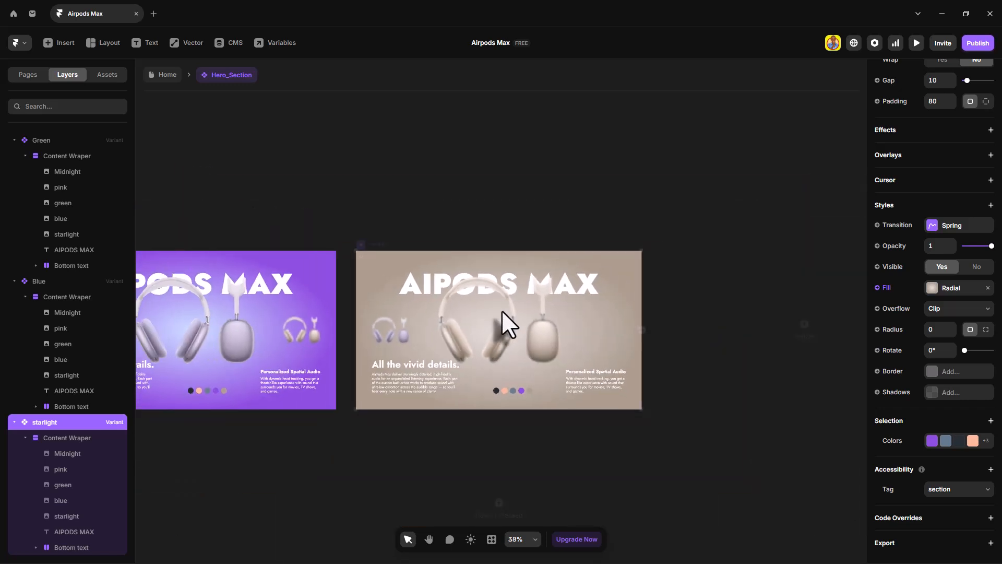
{"action": "scroll", "coordinate": [502, 310], "scroll_direction": "left", "scroll_amount": 5}
{"action": "scroll", "coordinate": [502, 310], "scroll_direction": "left", "scroll_amount": 8}
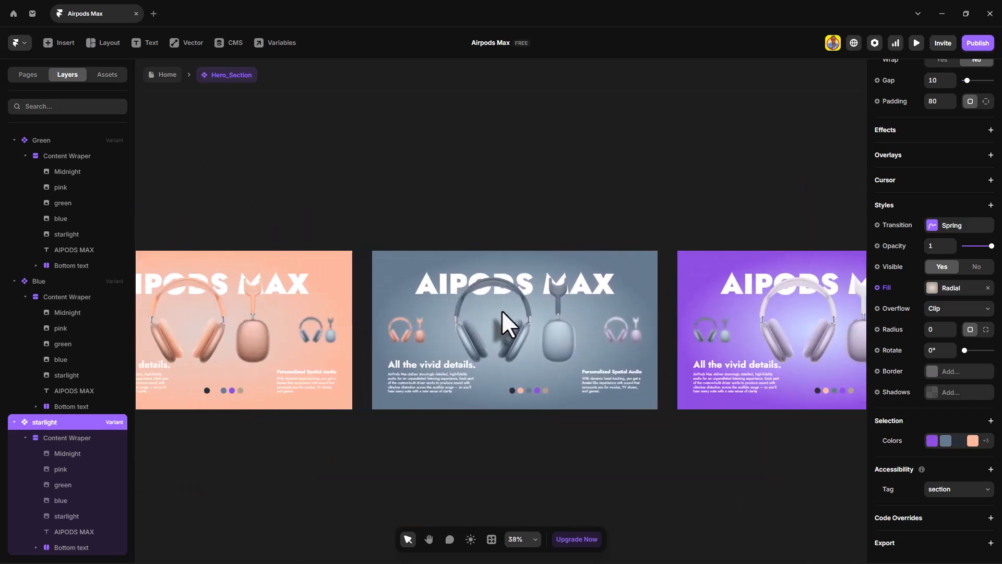
{"action": "scroll", "coordinate": [503, 311], "scroll_direction": "left", "scroll_amount": 6}
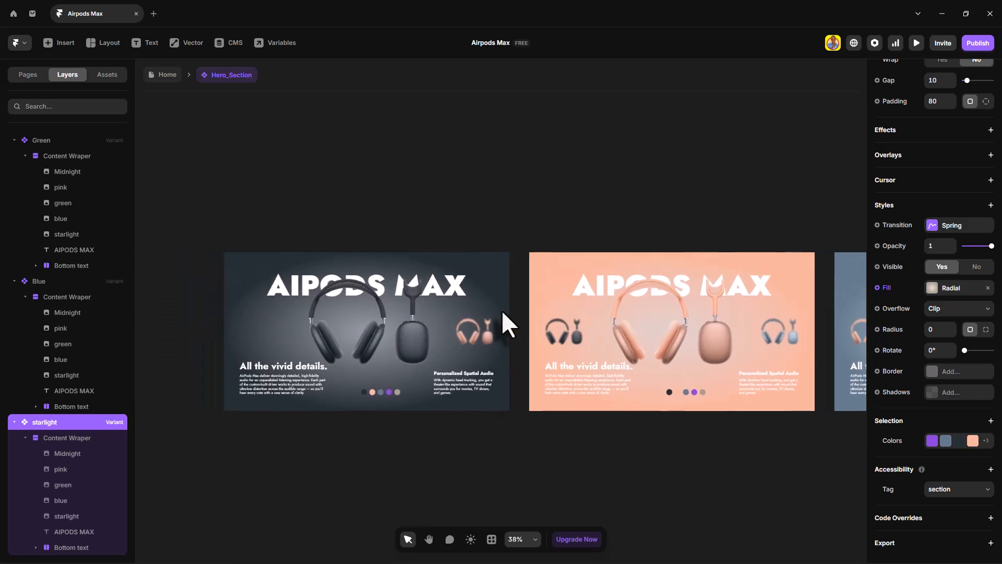
{"action": "scroll", "coordinate": [503, 310], "scroll_direction": "up", "scroll_amount": 1}
{"action": "scroll", "coordinate": [502, 309], "scroll_direction": "up", "scroll_amount": 1}
{"action": "scroll", "coordinate": [502, 310], "scroll_direction": "left", "scroll_amount": 2}
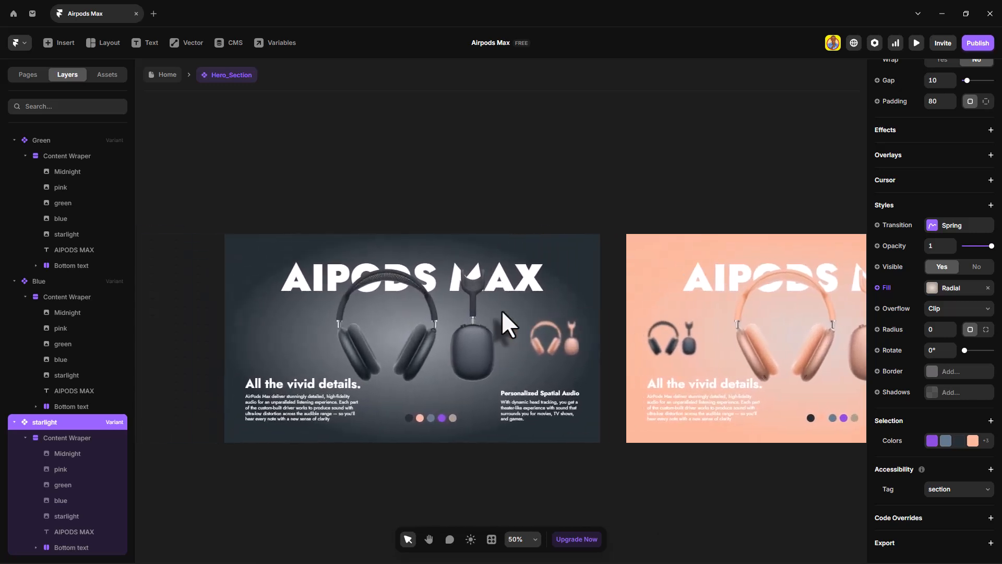
{"action": "scroll", "coordinate": [502, 310], "scroll_direction": "up", "scroll_amount": 2}
{"action": "scroll", "coordinate": [502, 310], "scroll_direction": "up", "scroll_amount": 1}
{"action": "scroll", "coordinate": [502, 310], "scroll_direction": "left", "scroll_amount": 1}
{"action": "left_click", "coordinate": [230, 191]}
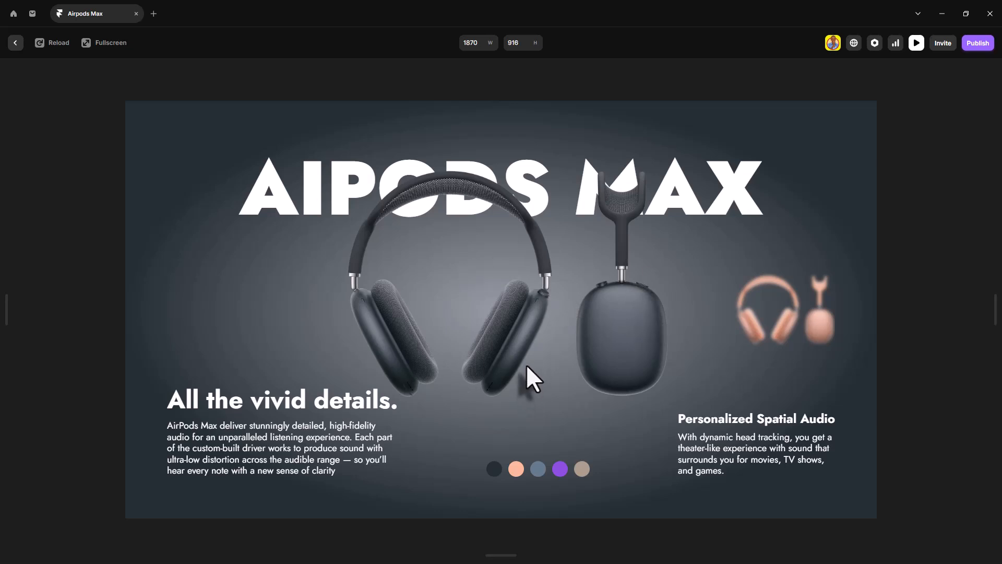
{"action": "key", "text": "Escape"}
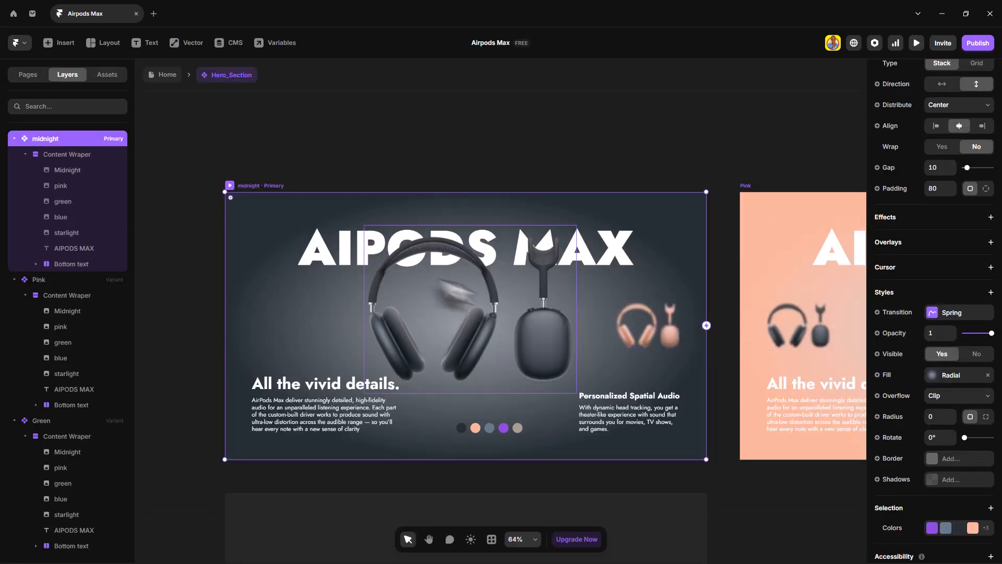
Step: Give the dark swatch in the primary variant a click transition that sets the variant to midnight
{"action": "left_click", "coordinate": [461, 426]}
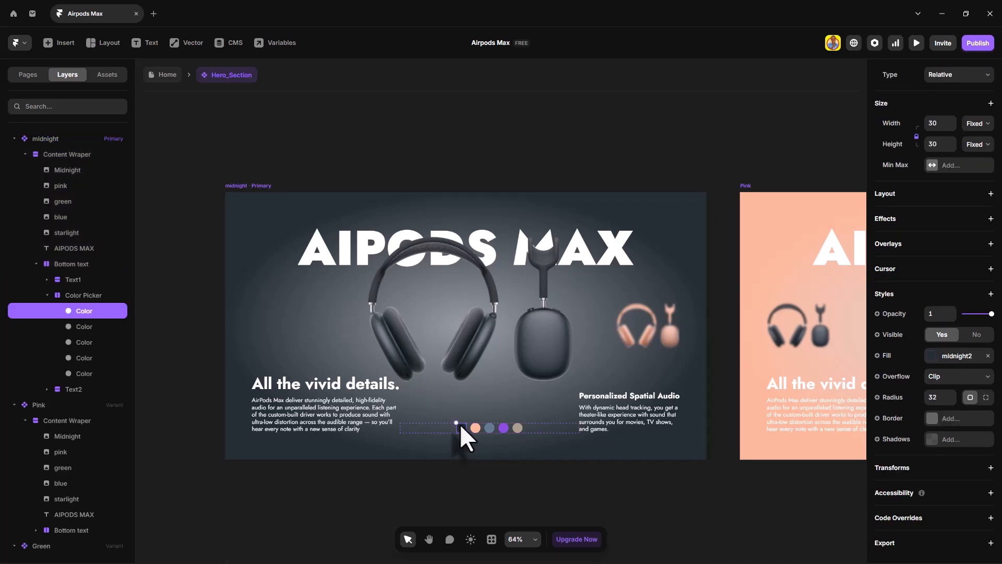
{"action": "scroll", "coordinate": [459, 424], "scroll_direction": "up", "scroll_amount": 3}
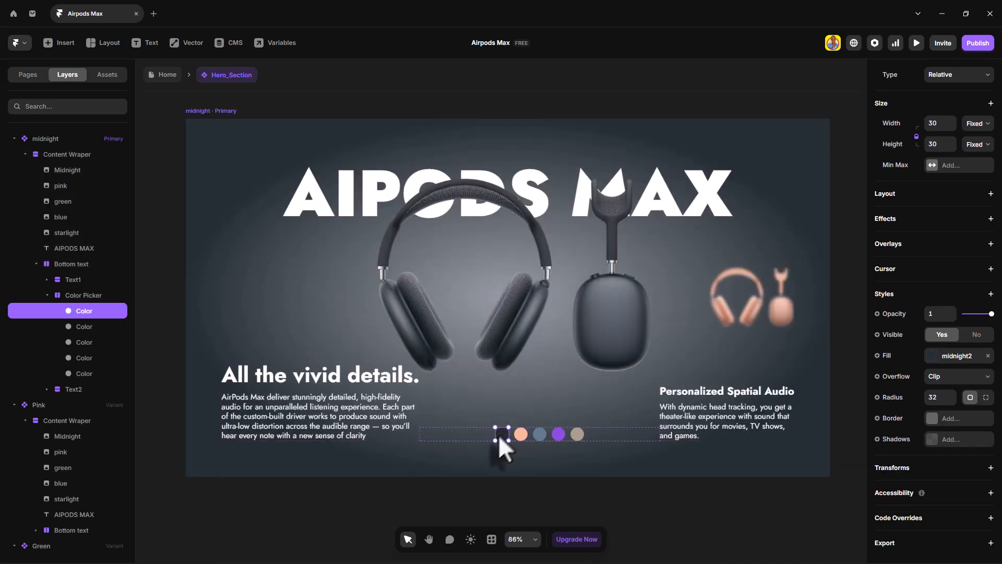
{"action": "scroll", "coordinate": [912, 204], "scroll_direction": "up", "scroll_amount": 3}
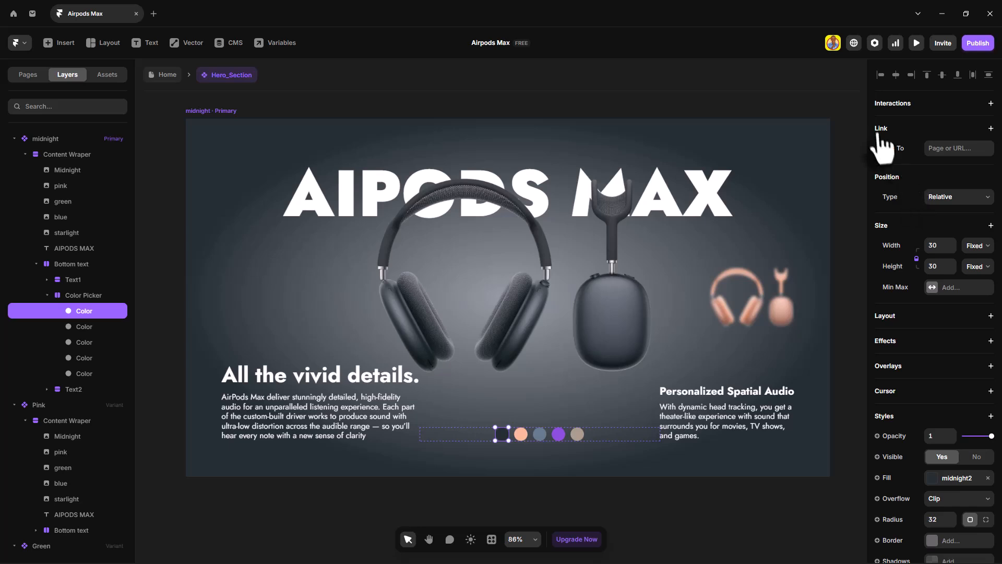
{"action": "left_click", "coordinate": [926, 105]}
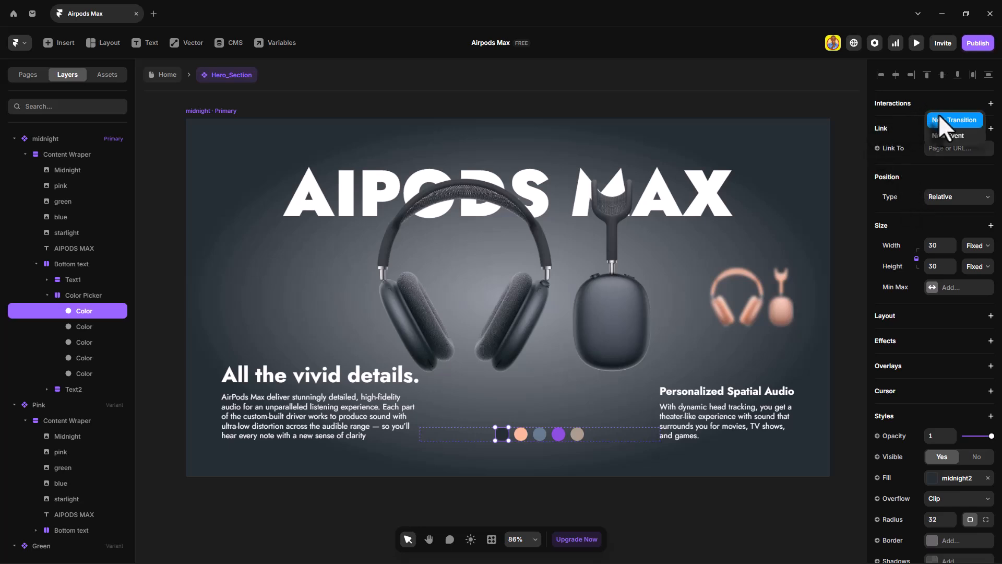
{"action": "left_click", "coordinate": [950, 117]}
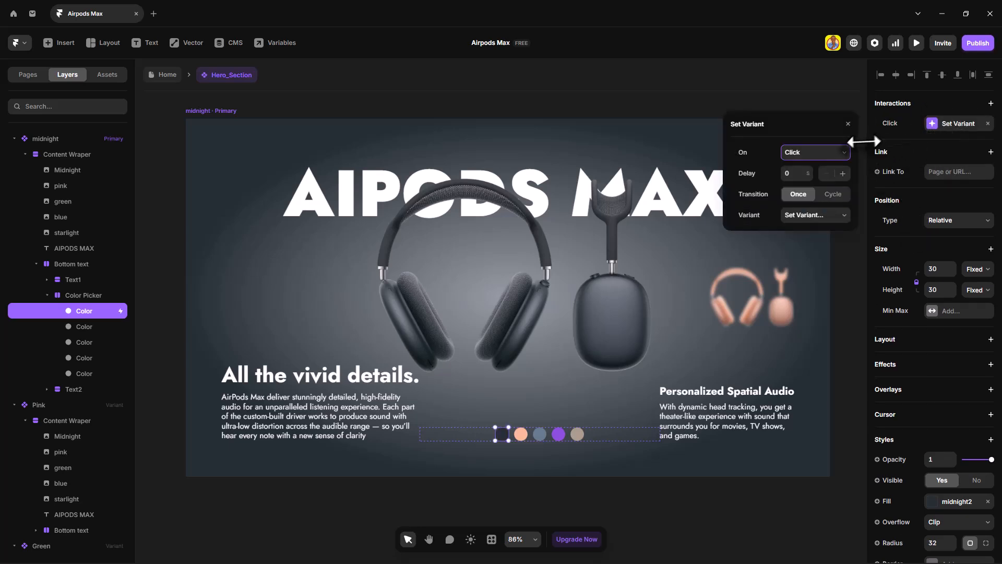
{"action": "left_click", "coordinate": [823, 217]}
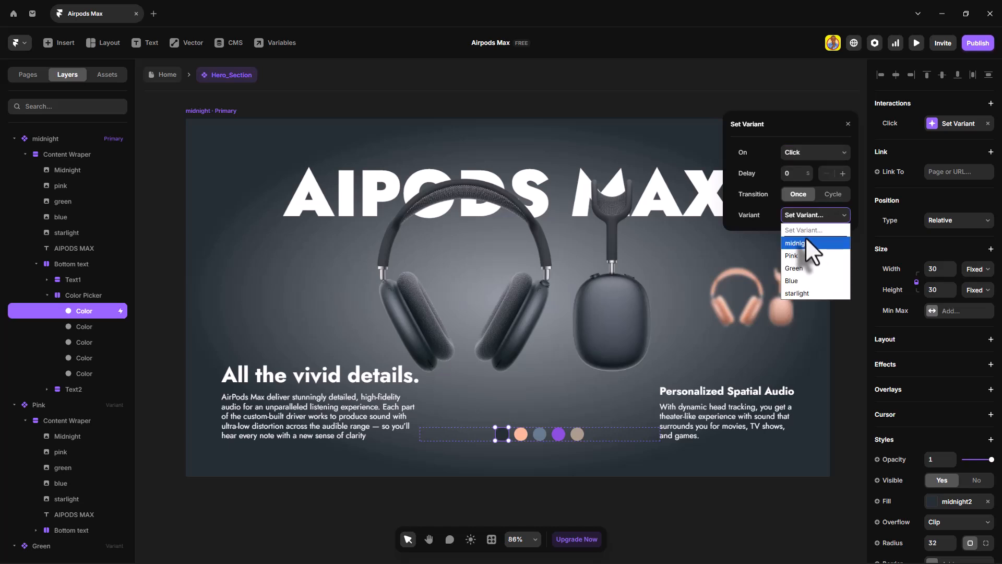
{"action": "left_click", "coordinate": [809, 243]}
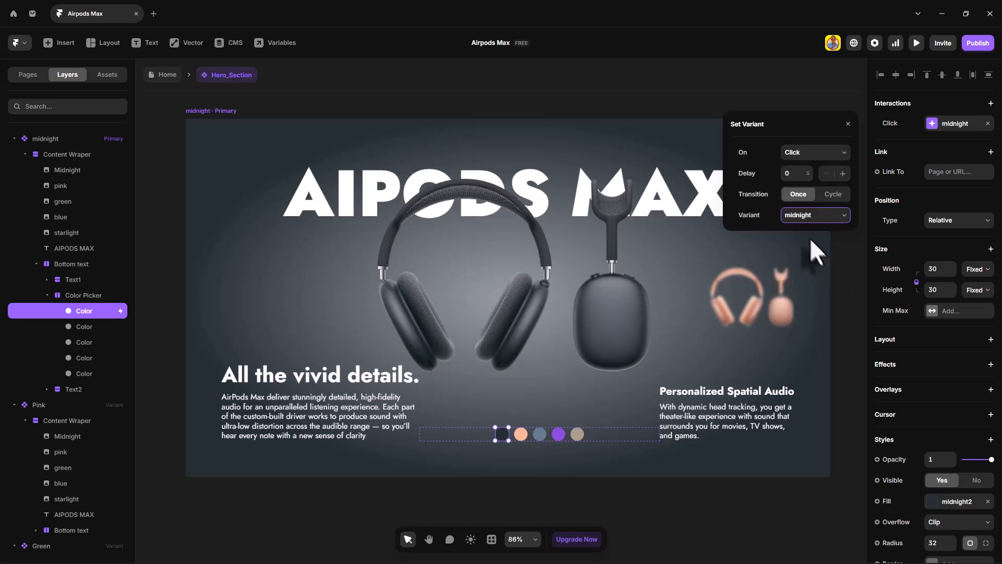
{"action": "left_click", "coordinate": [848, 124]}
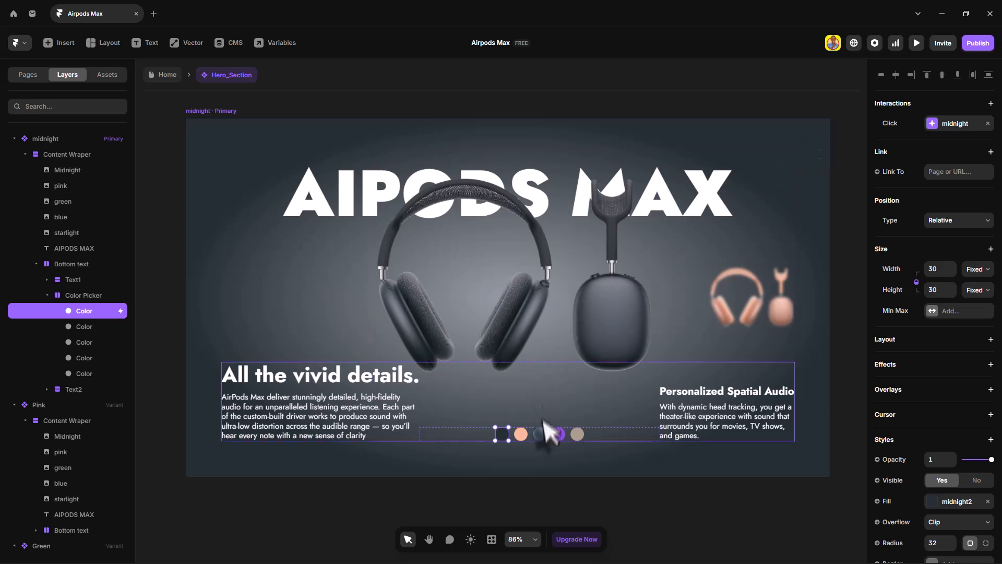
Step: Add a click transition to the primary variant's pink swatch that switches to the Pink variant
{"action": "left_click", "coordinate": [520, 434]}
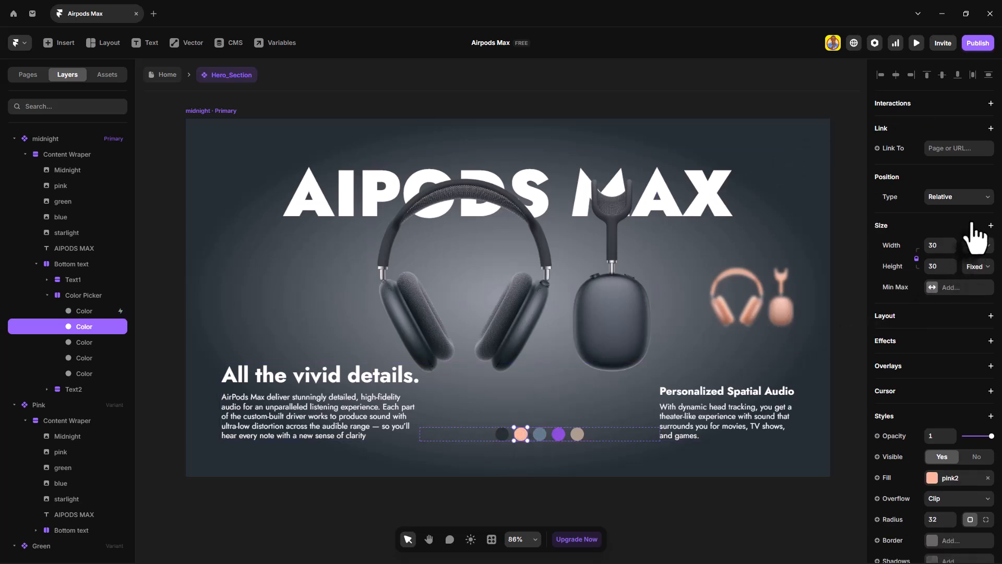
{"action": "left_click", "coordinate": [934, 103]}
{"action": "left_click", "coordinate": [957, 118]}
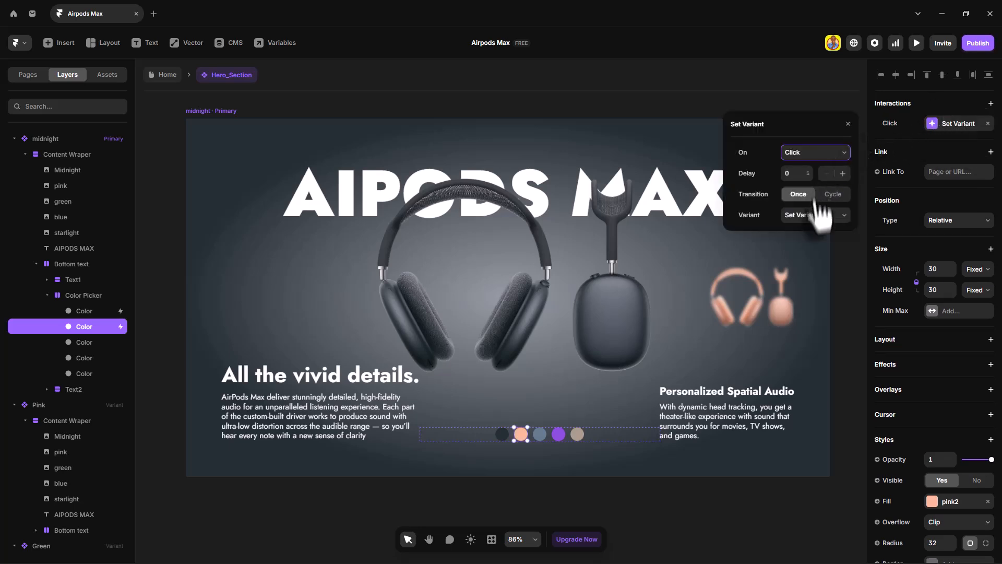
{"action": "left_click", "coordinate": [820, 215]}
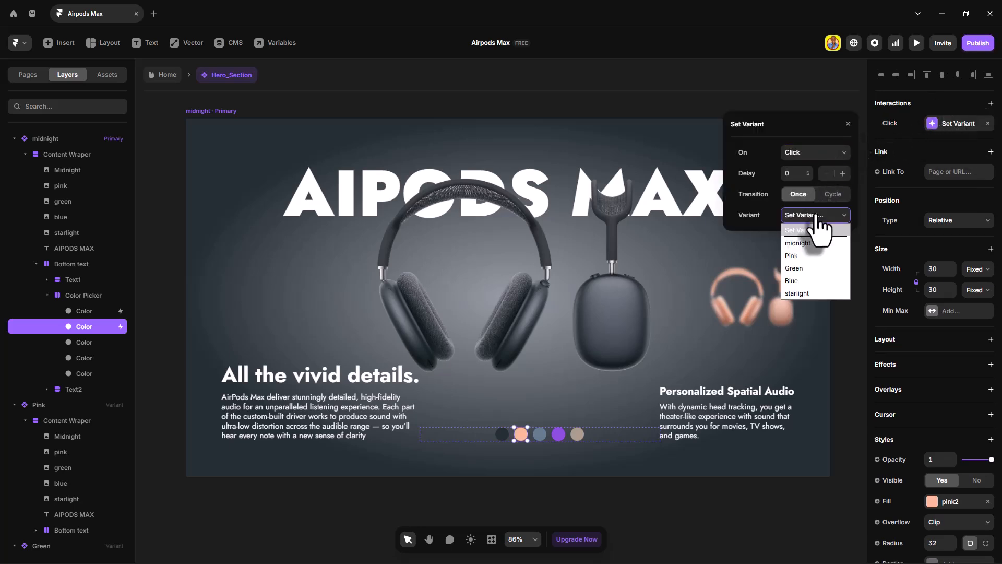
{"action": "left_click", "coordinate": [802, 256]}
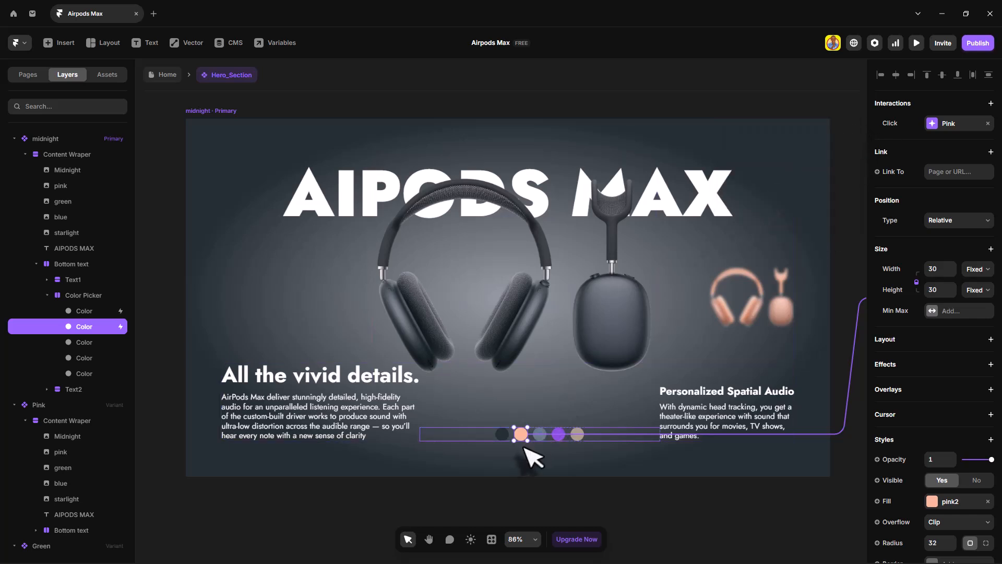
Step: Add a click transition to the swatch filled with green2 that switches to the Green variant
{"action": "left_click", "coordinate": [540, 435]}
{"action": "left_click", "coordinate": [991, 103]}
{"action": "left_click", "coordinate": [939, 121]}
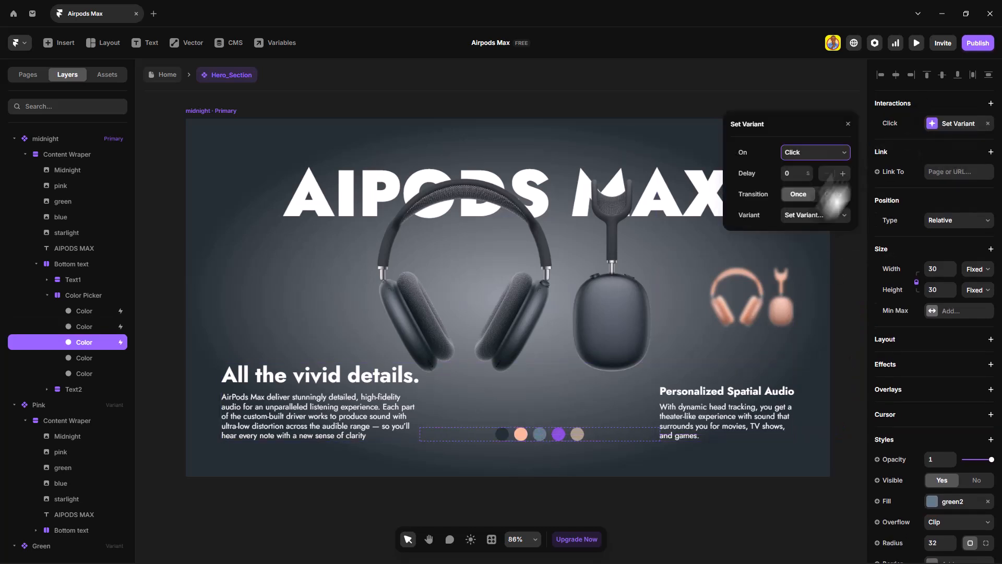
{"action": "left_click", "coordinate": [814, 215]}
{"action": "left_click", "coordinate": [807, 266]}
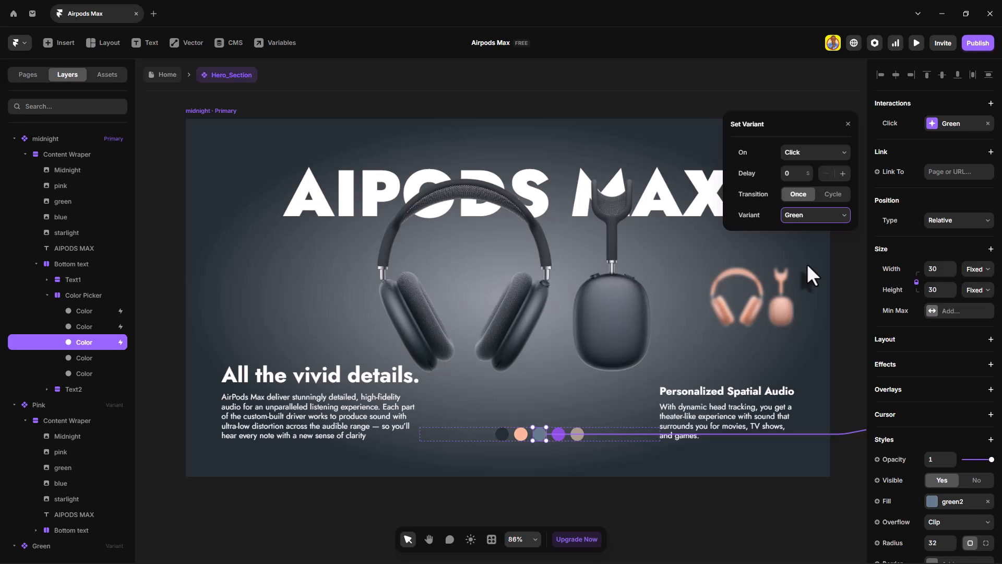
Step: Add a click transition to the purple blue2 swatch that switches to the Blue variant
{"action": "left_click", "coordinate": [558, 434]}
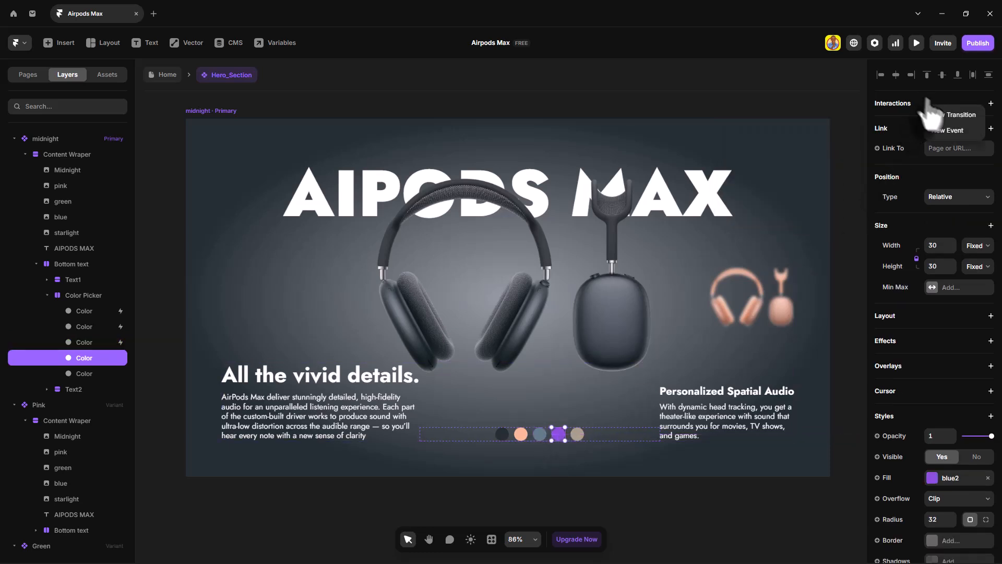
{"action": "left_click", "coordinate": [945, 117]}
{"action": "left_click", "coordinate": [823, 216]}
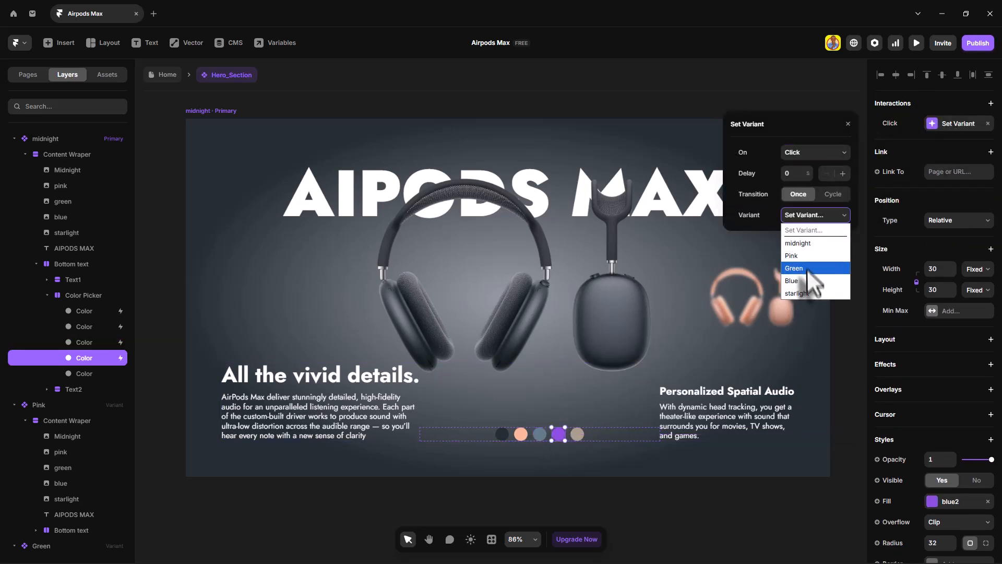
{"action": "left_click", "coordinate": [805, 281]}
Step: Add a click transition to the beige starlight2 swatch that switches to the starlight variant
{"action": "left_click", "coordinate": [577, 434]}
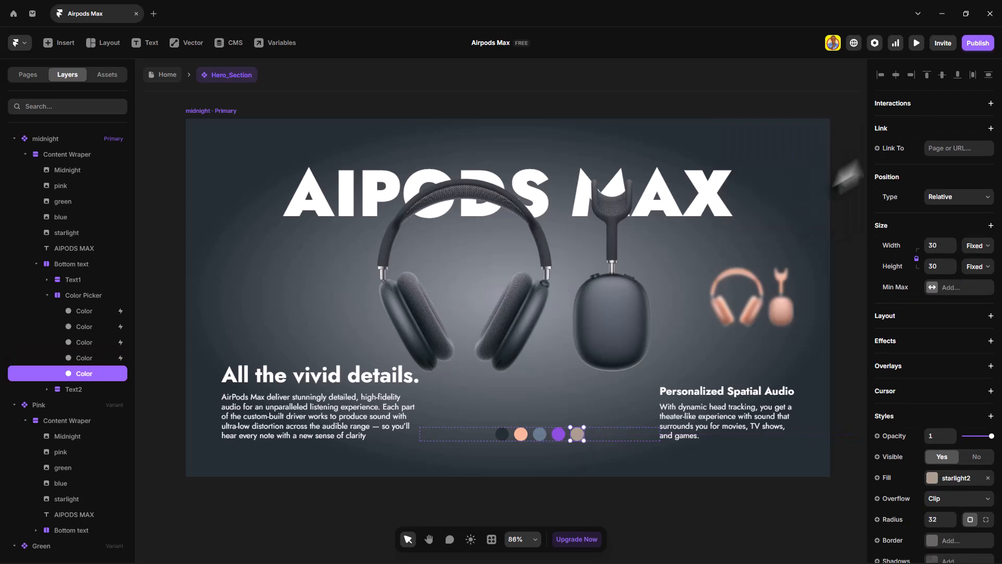
{"action": "left_click", "coordinate": [931, 105]}
{"action": "left_click", "coordinate": [920, 117]}
{"action": "left_click", "coordinate": [817, 215]}
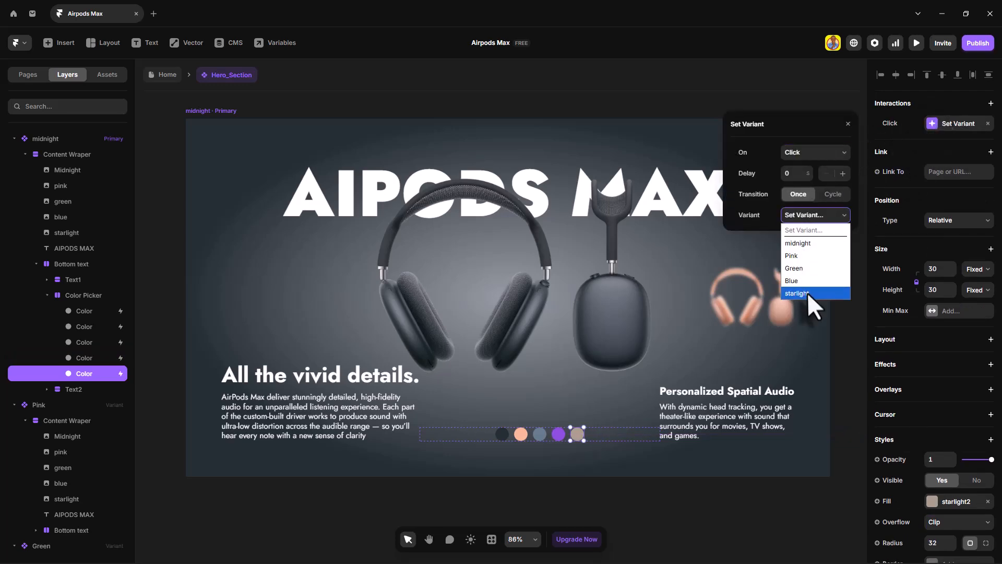
{"action": "left_click", "coordinate": [806, 291]}
{"action": "left_click", "coordinate": [847, 124]}
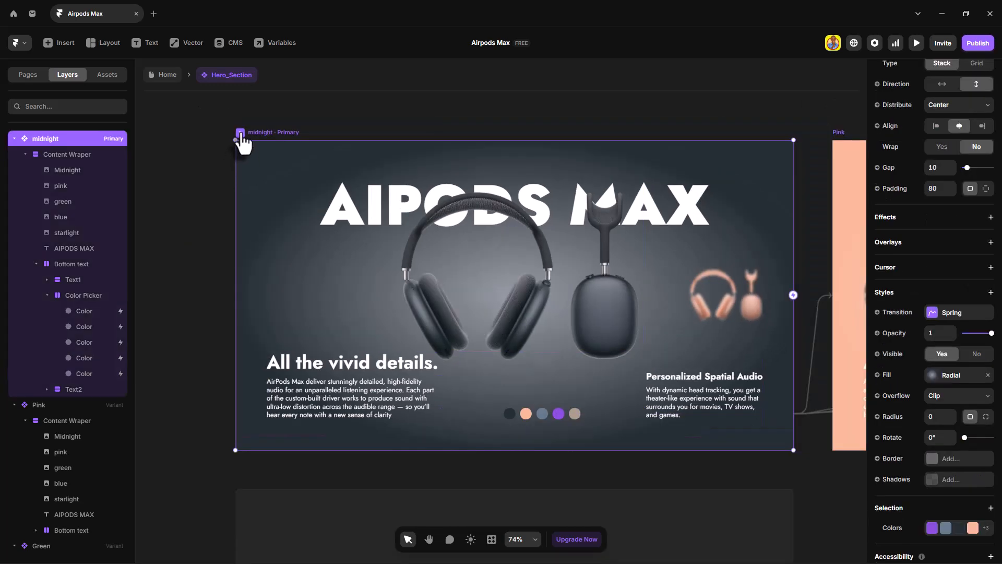
Step: Preview the primary midnight variant and test switching to Pink and Green with their colour swatches
{"action": "left_click", "coordinate": [241, 134]}
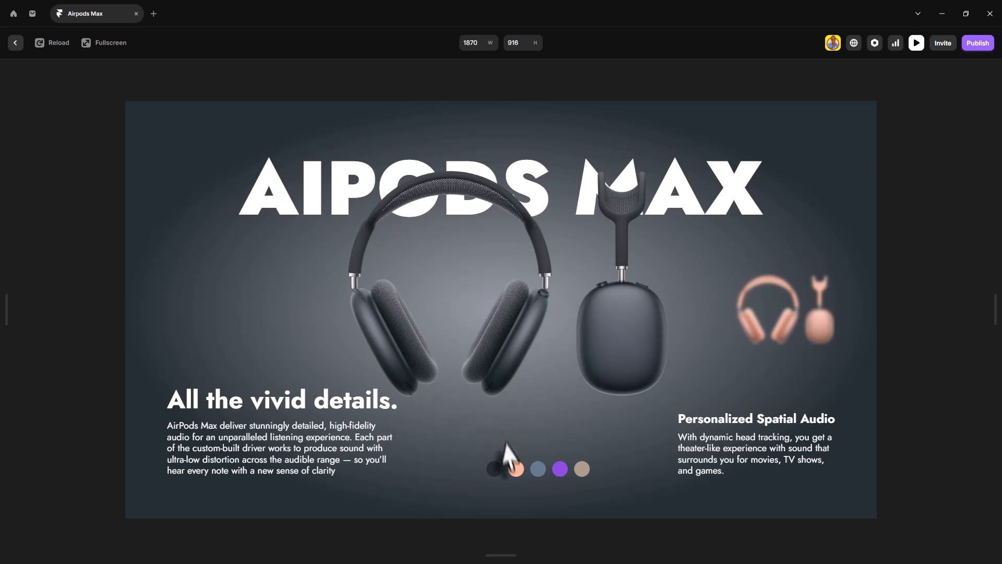
{"action": "left_click", "coordinate": [516, 470]}
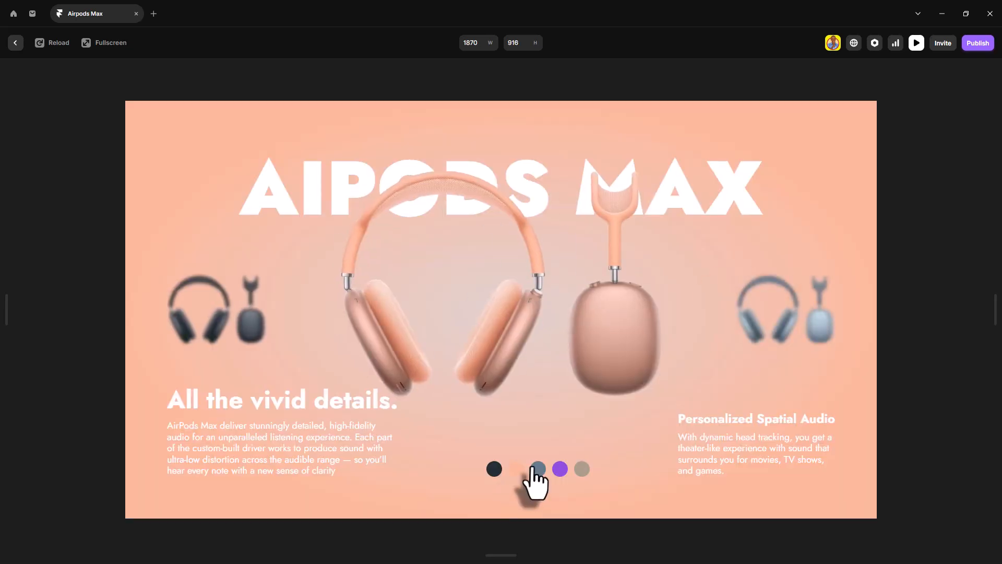
{"action": "left_click", "coordinate": [537, 469]}
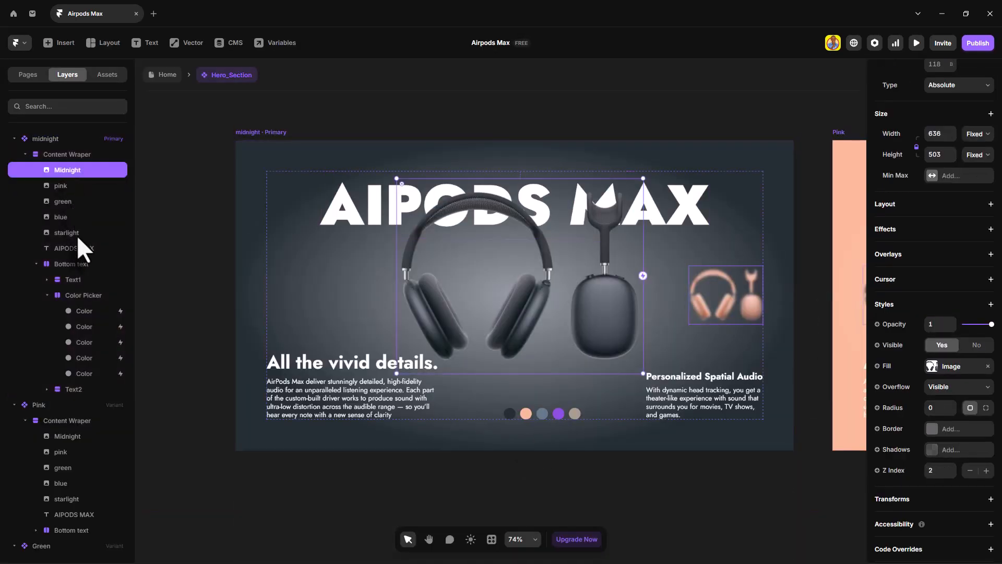
Step: Add a Spring transition with a time of 1.5 s to all five headphone images in the midnight variant
{"action": "left_click", "coordinate": [77, 233], "text": "shift"}
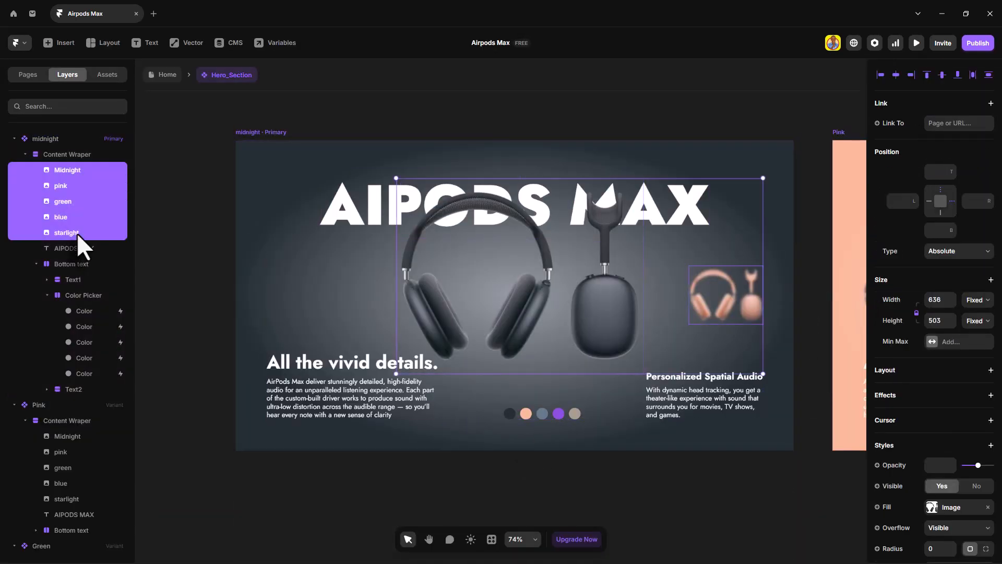
{"action": "scroll", "coordinate": [951, 306], "scroll_direction": "down", "scroll_amount": 3}
{"action": "left_click", "coordinate": [950, 294]}
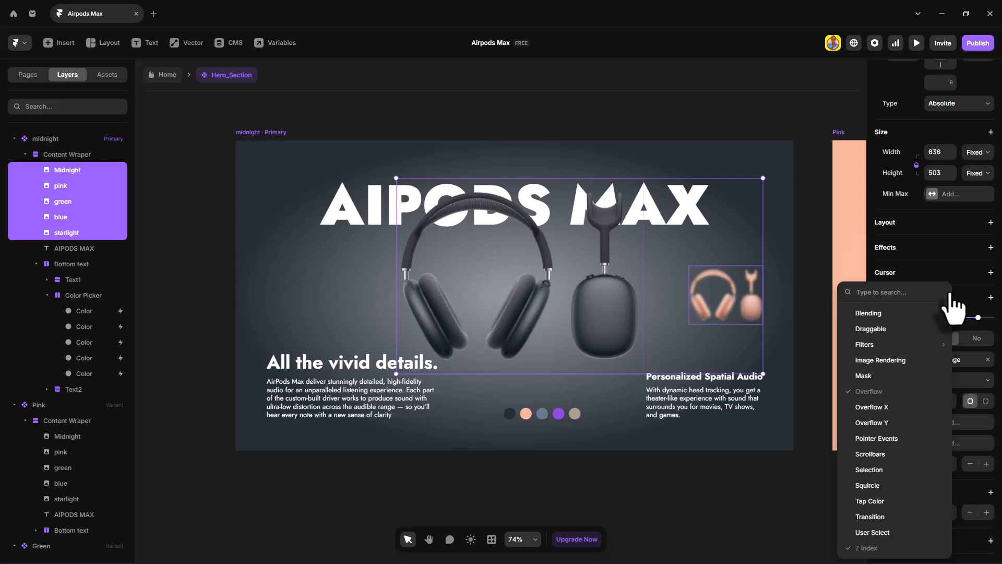
{"action": "type", "text": "tr"}
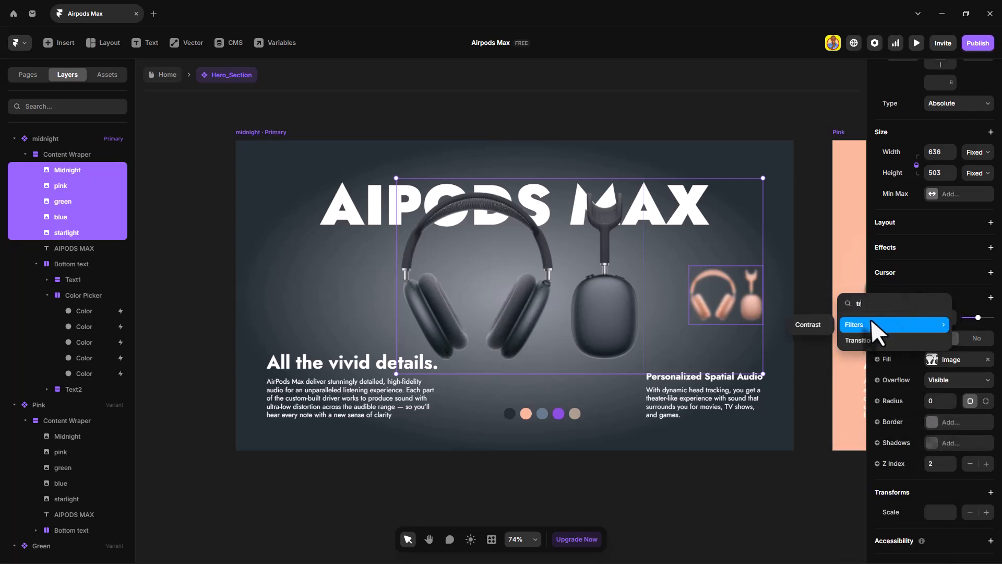
{"action": "left_click", "coordinate": [874, 341]}
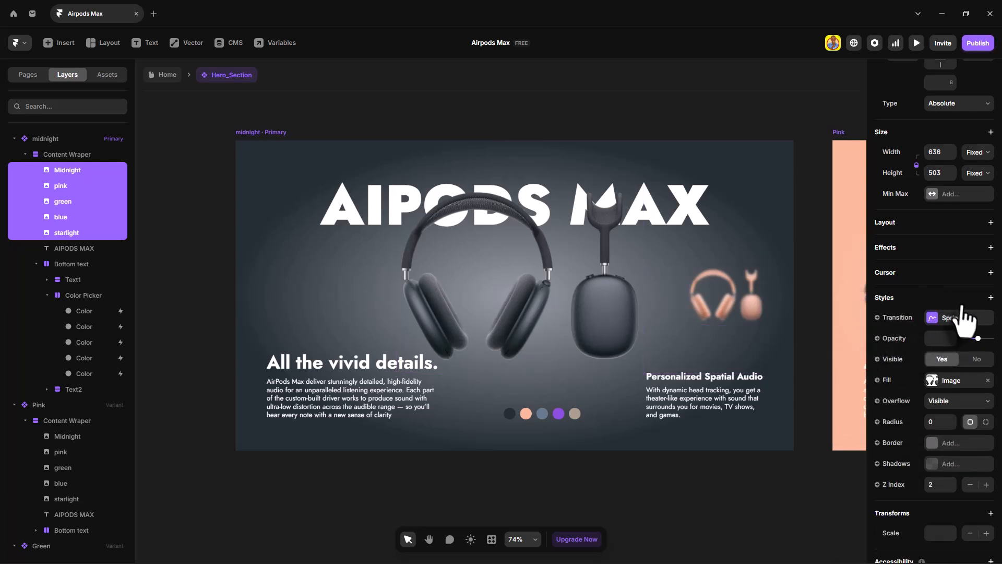
{"action": "left_click", "coordinate": [962, 318]}
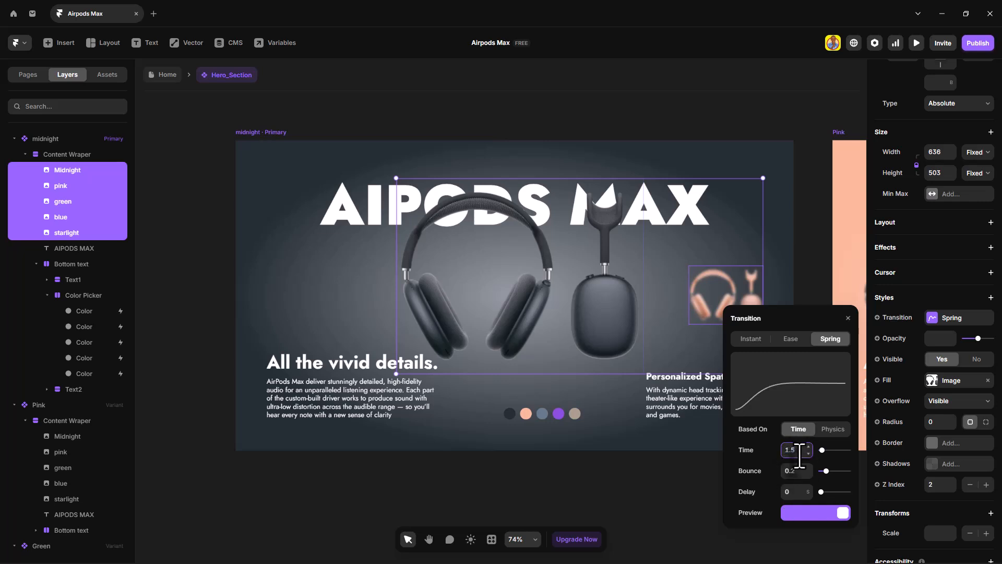
{"action": "left_click", "coordinate": [847, 318]}
Step: Preview the midnight variant again and check the image transitions by switching between the pink, green and blue swatches
{"action": "left_click", "coordinate": [241, 137]}
{"action": "key", "text": "ctrl+p"}
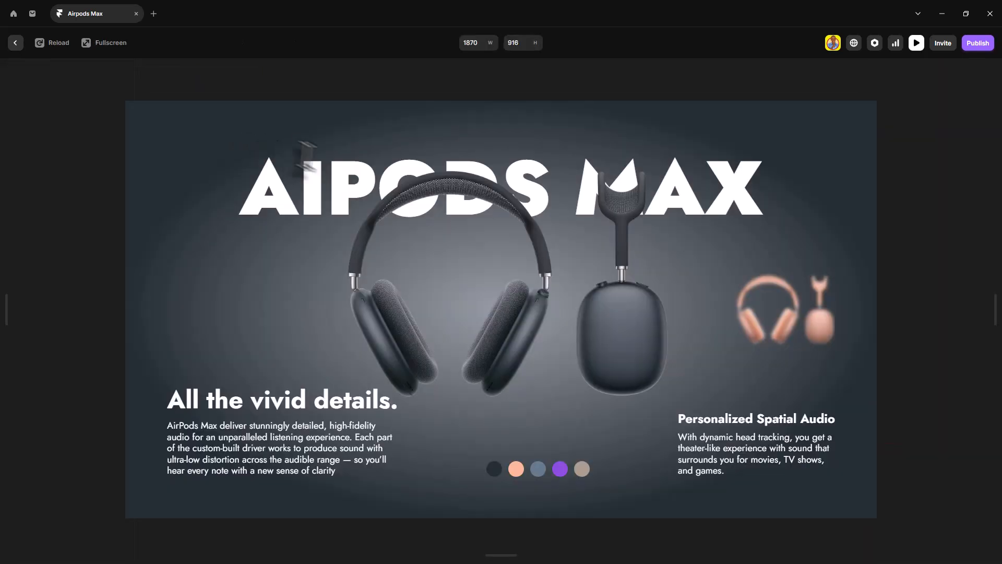
{"action": "left_click", "coordinate": [516, 471]}
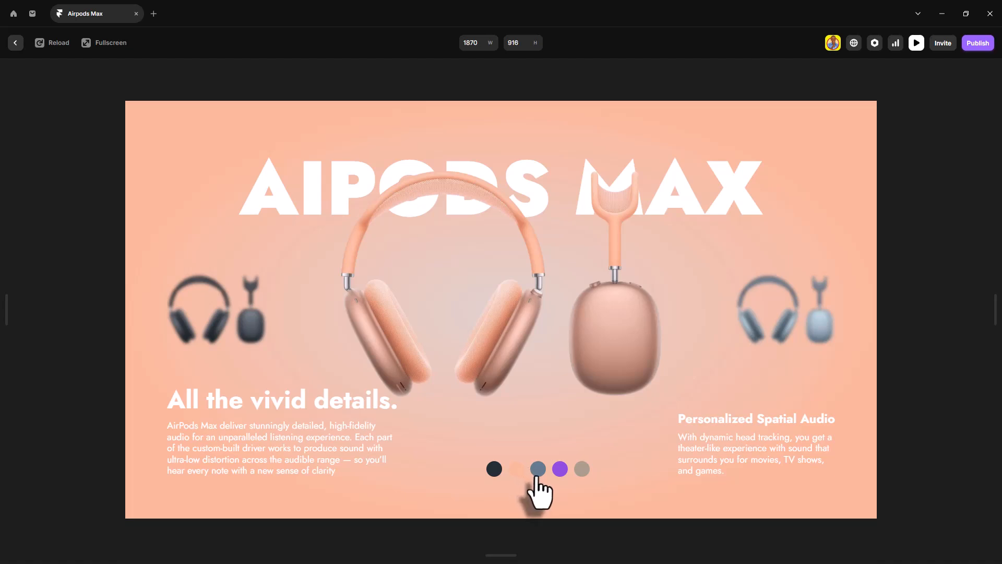
{"action": "left_click", "coordinate": [538, 472]}
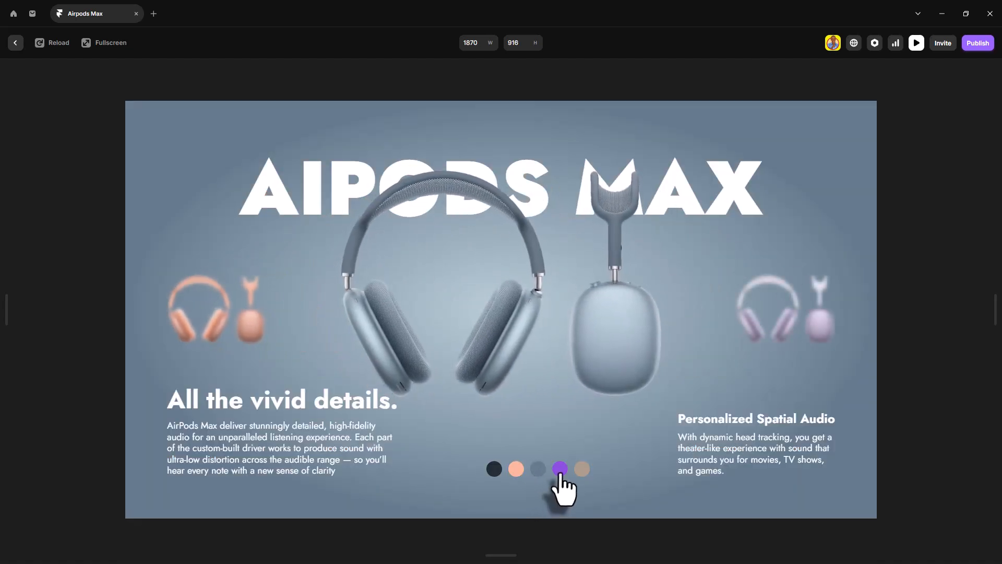
{"action": "left_click", "coordinate": [559, 472]}
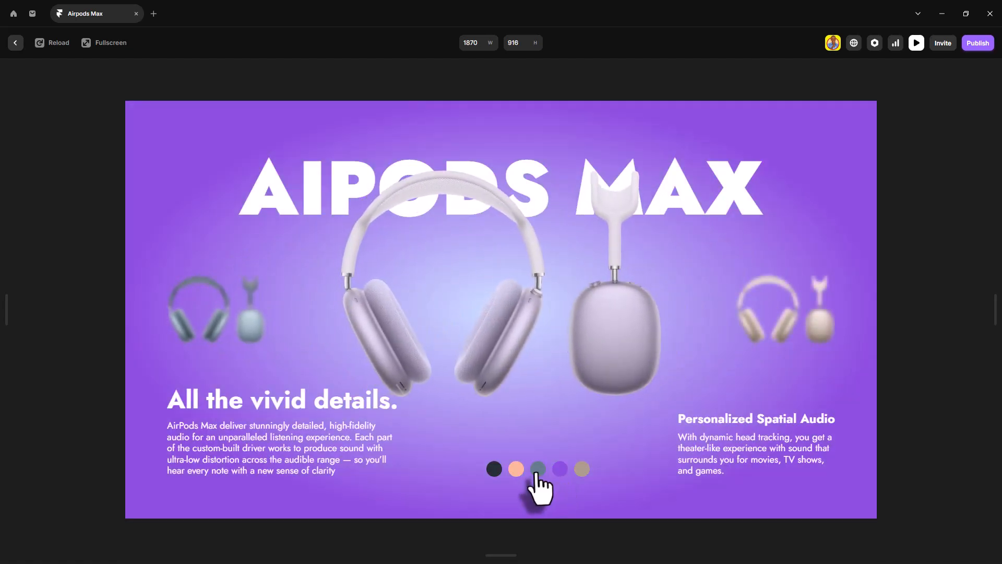
{"action": "left_click", "coordinate": [537, 470]}
{"action": "left_click", "coordinate": [516, 470]}
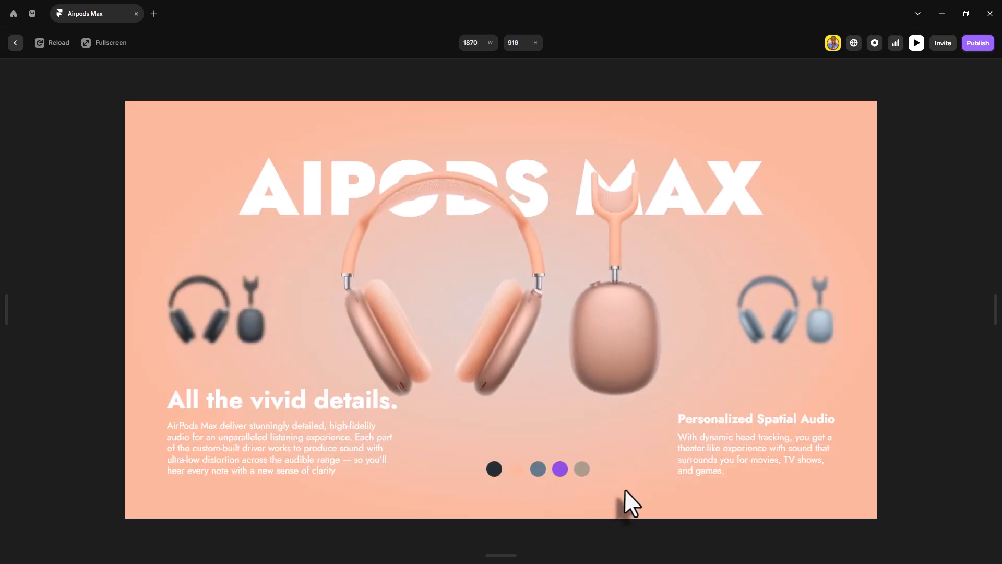
{"action": "key", "text": "Escape"}
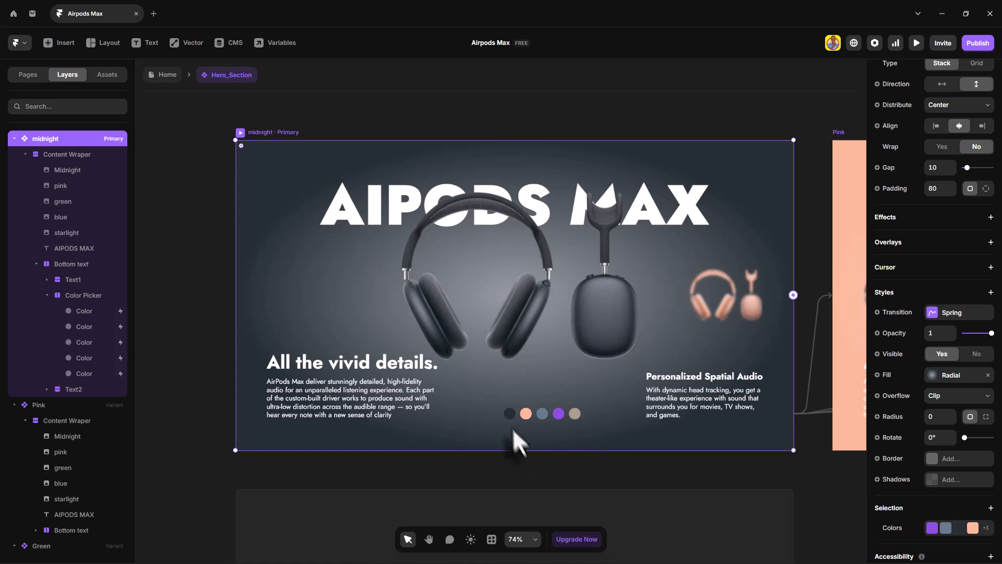
Step: Add a solid white FFFFFF border with a width of 2 to the dark midnight2 swatch in the midnight variant
{"action": "left_click", "coordinate": [510, 414]}
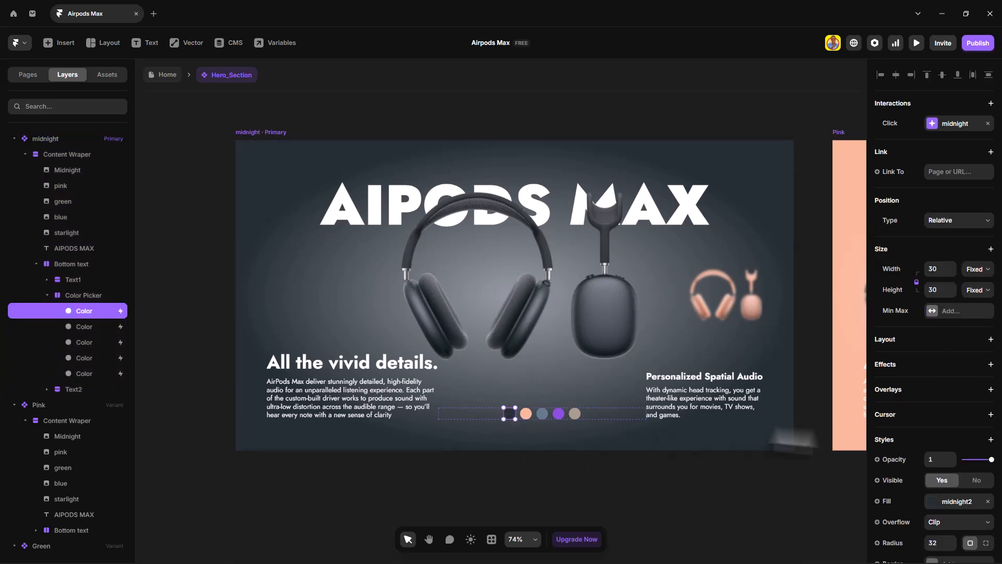
{"action": "scroll", "coordinate": [947, 460], "scroll_direction": "down", "scroll_amount": 3}
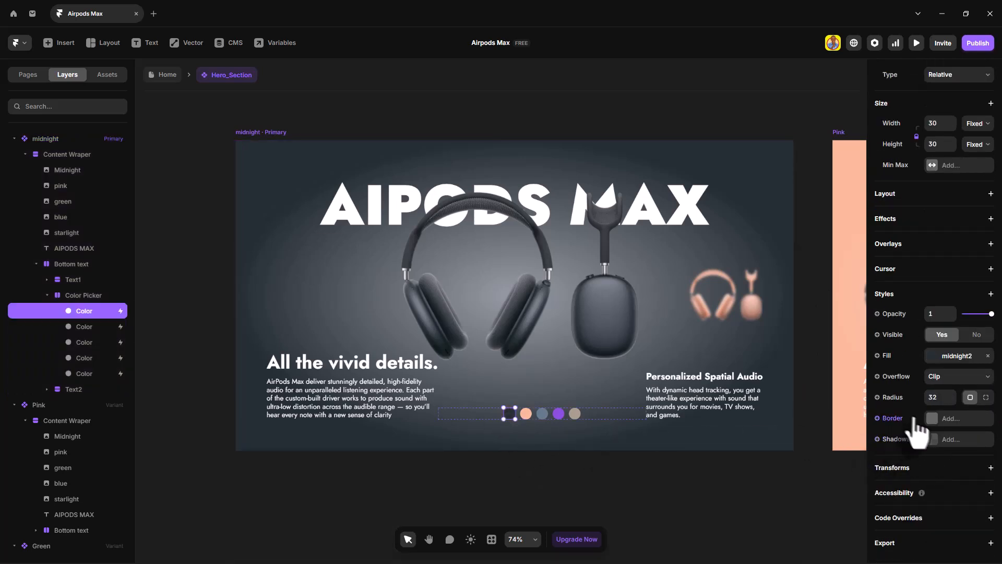
{"action": "left_click", "coordinate": [962, 424]}
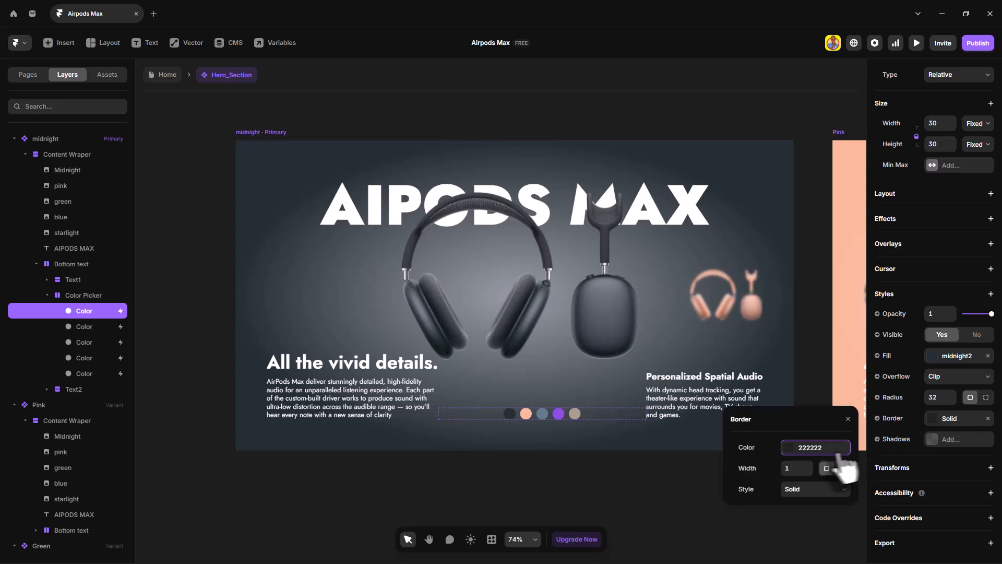
{"action": "left_click", "coordinate": [809, 465]}
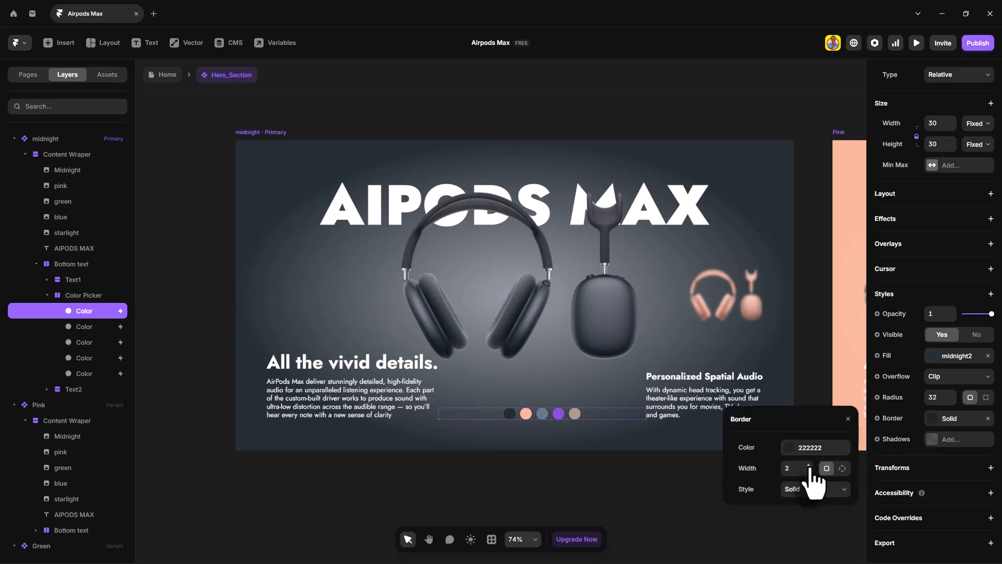
{"action": "left_click", "coordinate": [799, 447]}
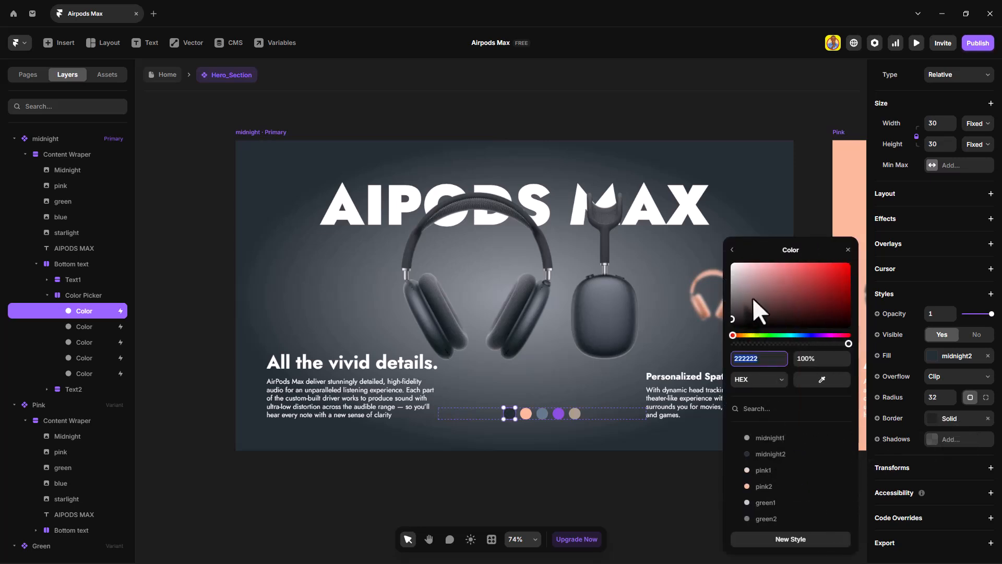
{"action": "left_click_drag", "start_coordinate": [759, 312], "coordinate": [723, 261]}
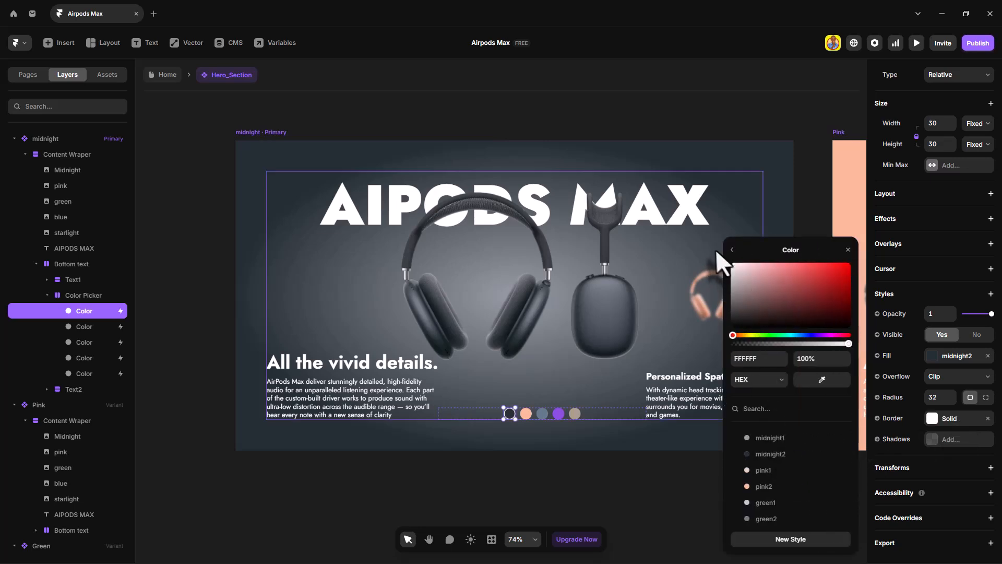
{"action": "left_click", "coordinate": [848, 250]}
Step: Remove the border from the dark midnight2 swatch in the Pink variant
{"action": "scroll", "coordinate": [577, 436], "scroll_direction": "right", "scroll_amount": 10}
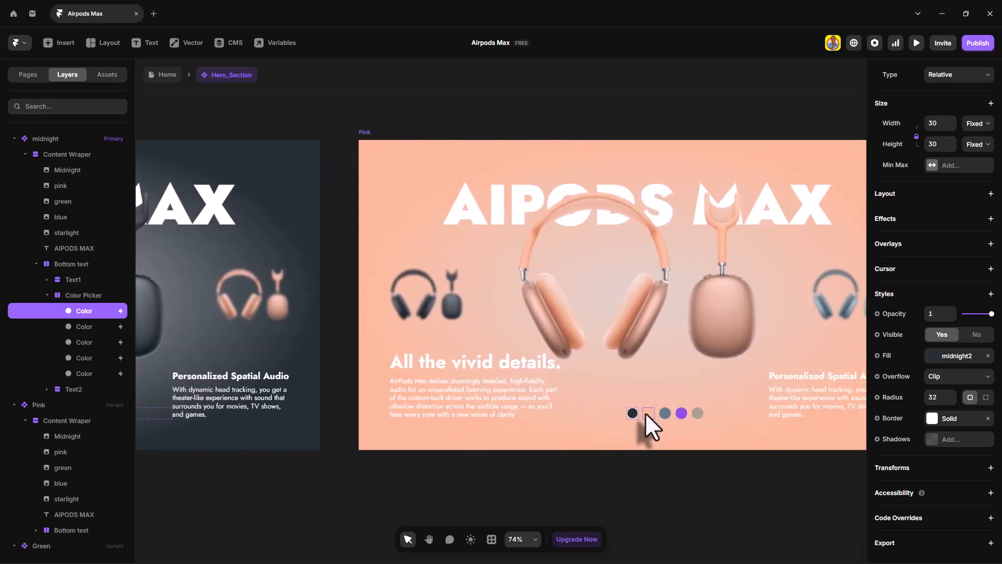
{"action": "left_click", "coordinate": [633, 413]}
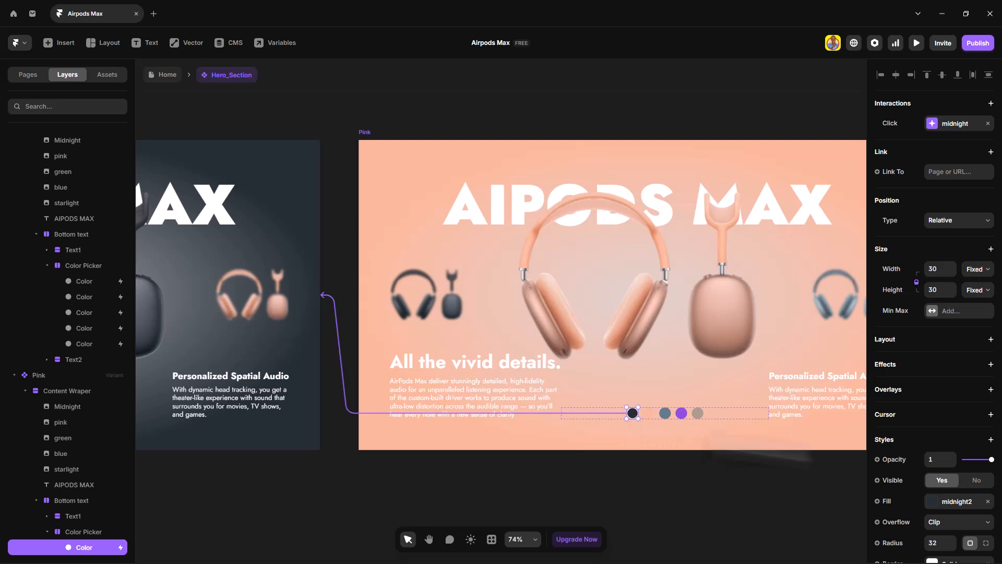
{"action": "scroll", "coordinate": [971, 477], "scroll_direction": "down", "scroll_amount": 3}
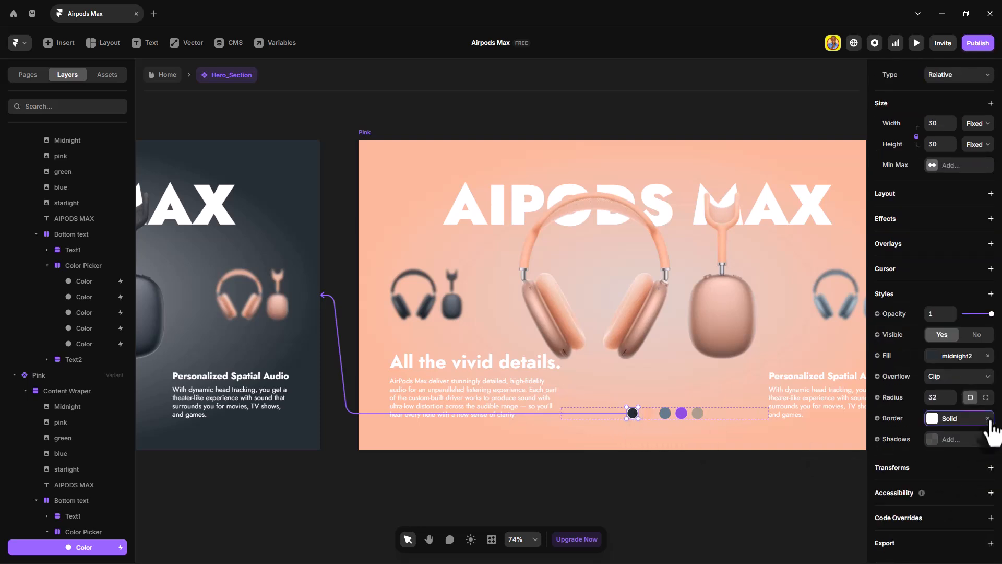
{"action": "left_click", "coordinate": [988, 418]}
Step: Add a solid white FFFFFF border to the pink2 swatch in the Pink variant and copy that border style
{"action": "left_click", "coordinate": [648, 411]}
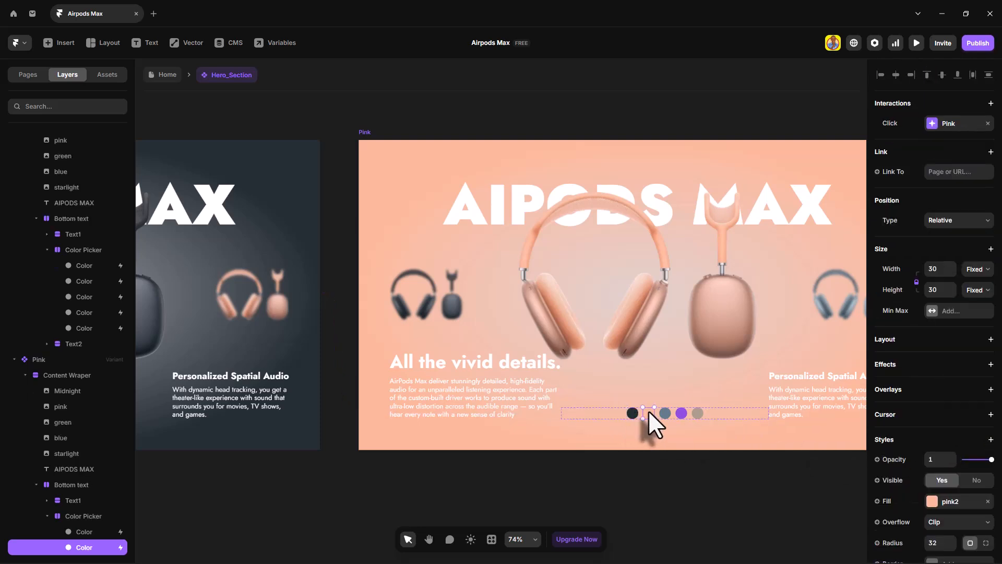
{"action": "scroll", "coordinate": [984, 470], "scroll_direction": "down", "scroll_amount": 3}
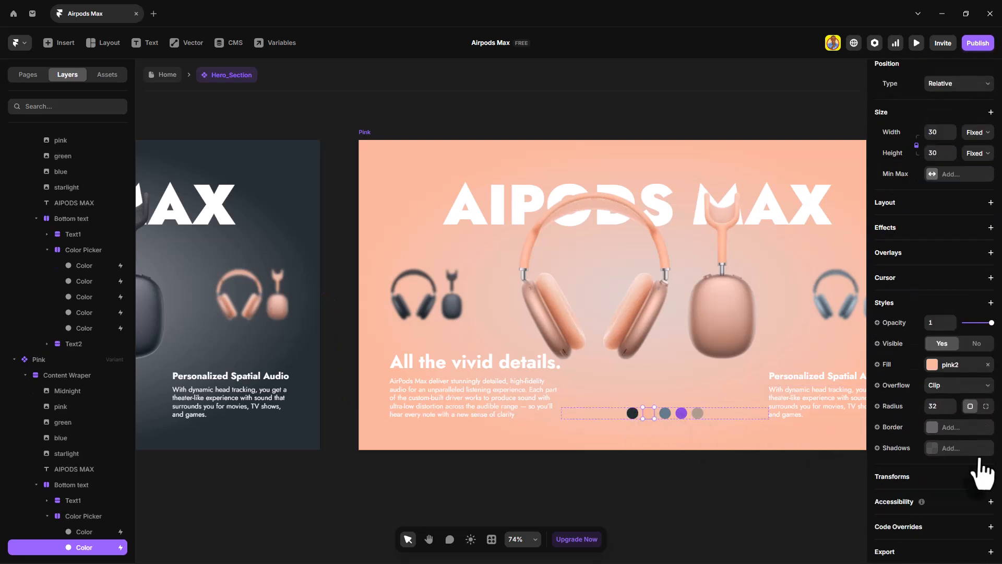
{"action": "left_click", "coordinate": [951, 419]}
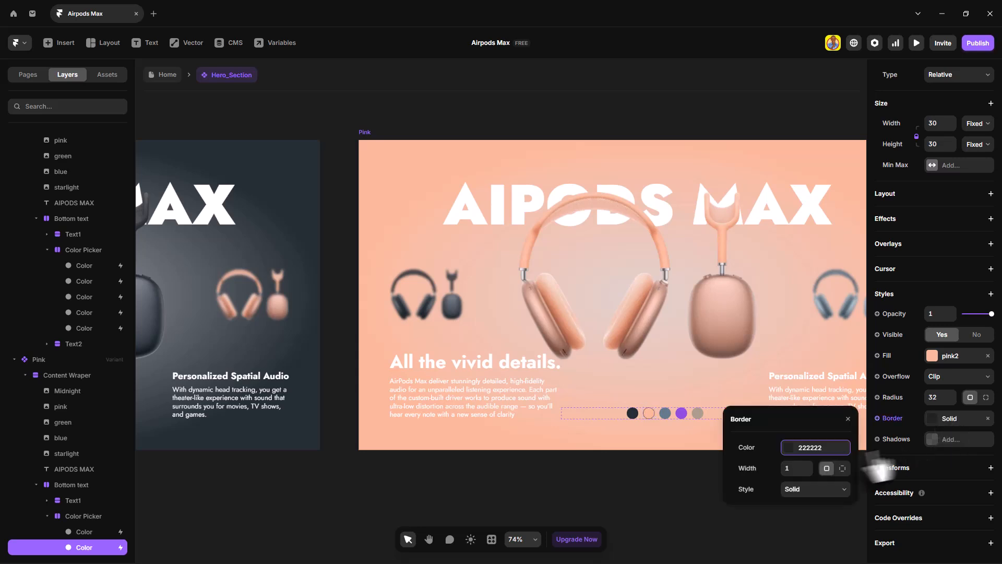
{"action": "left_click", "coordinate": [810, 450]}
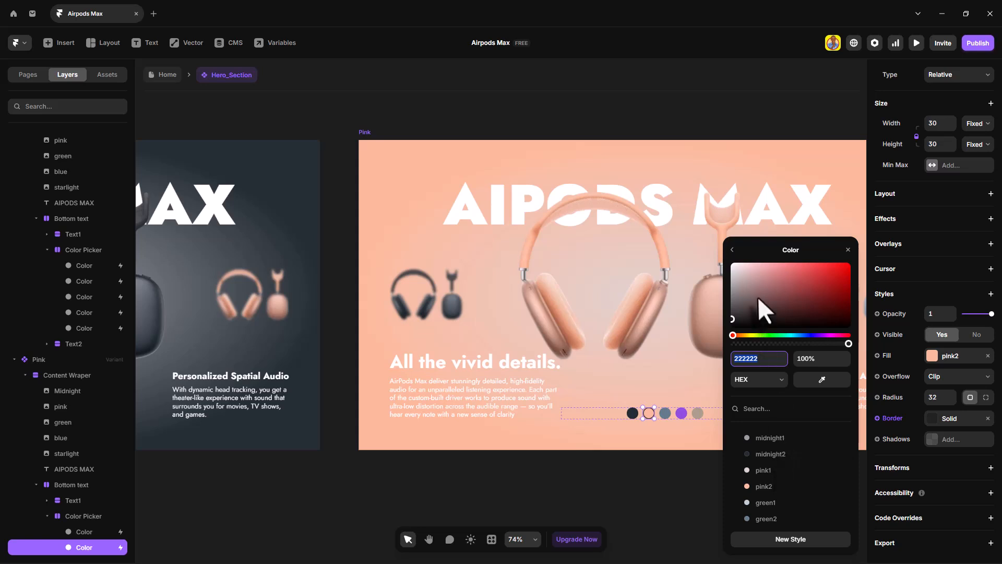
{"action": "left_click_drag", "start_coordinate": [758, 296], "coordinate": [717, 243]}
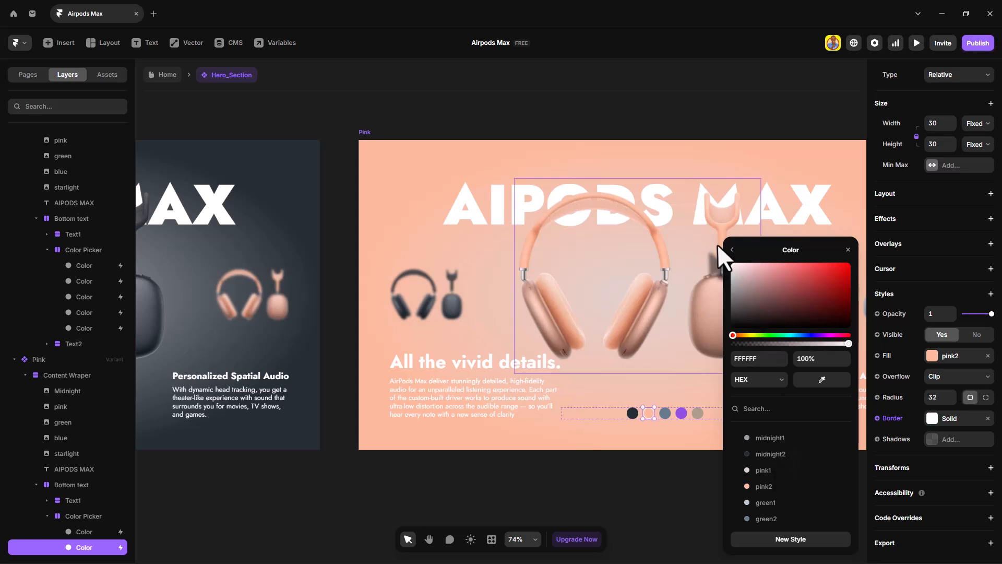
{"action": "left_click", "coordinate": [849, 250]}
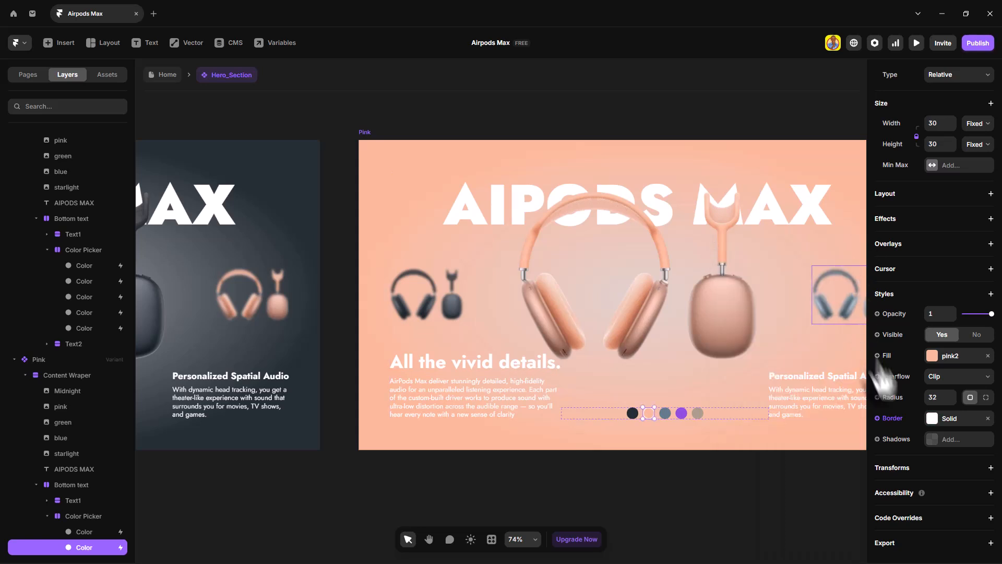
{"action": "right_click", "coordinate": [917, 418]}
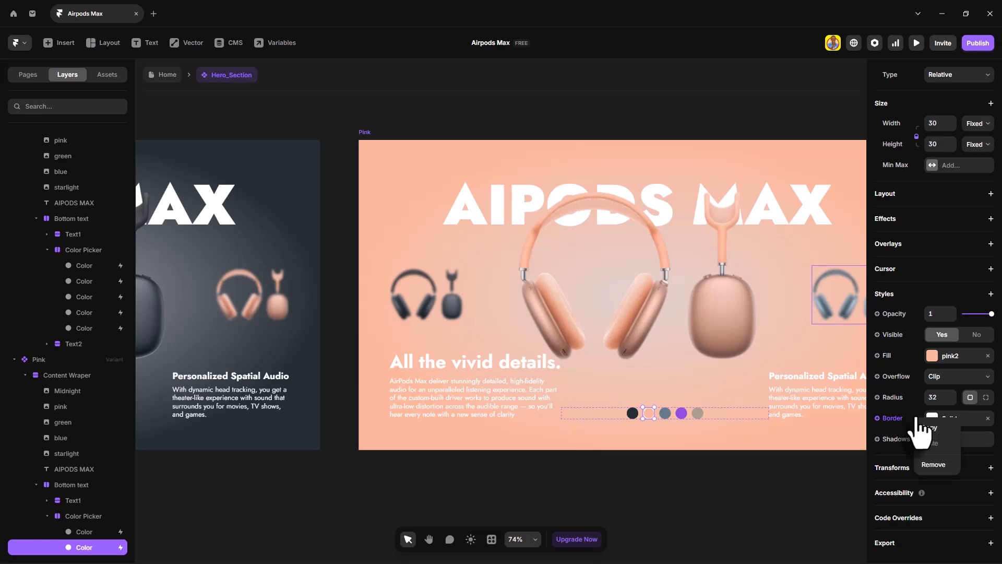
{"action": "left_click", "coordinate": [930, 428]}
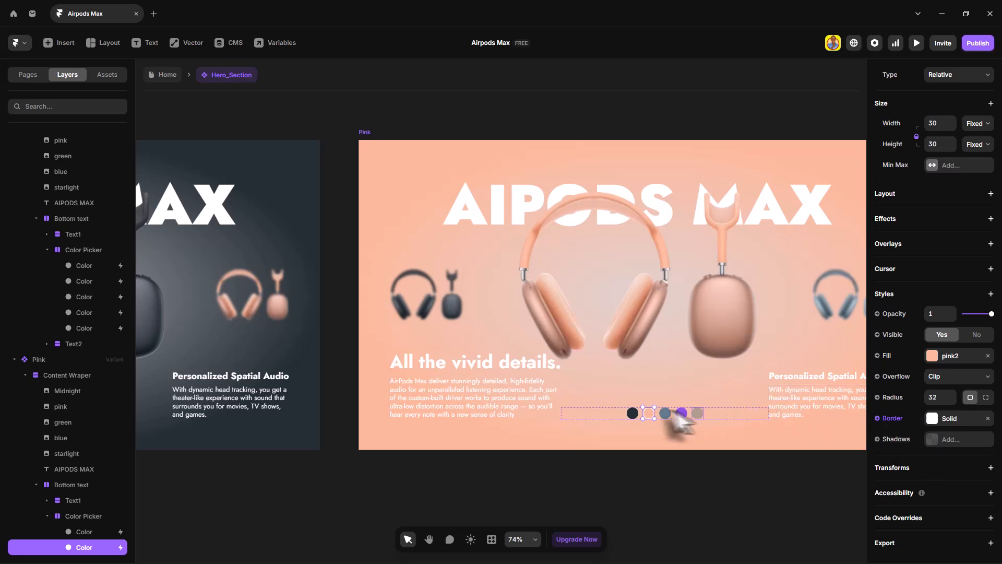
Step: In the Green variant, remove the midnight2 swatch's border and paste the copied border onto the green2 swatch
{"action": "scroll", "coordinate": [684, 422], "scroll_direction": "right", "scroll_amount": 7}
{"action": "scroll", "coordinate": [685, 421], "scroll_direction": "right", "scroll_amount": 3}
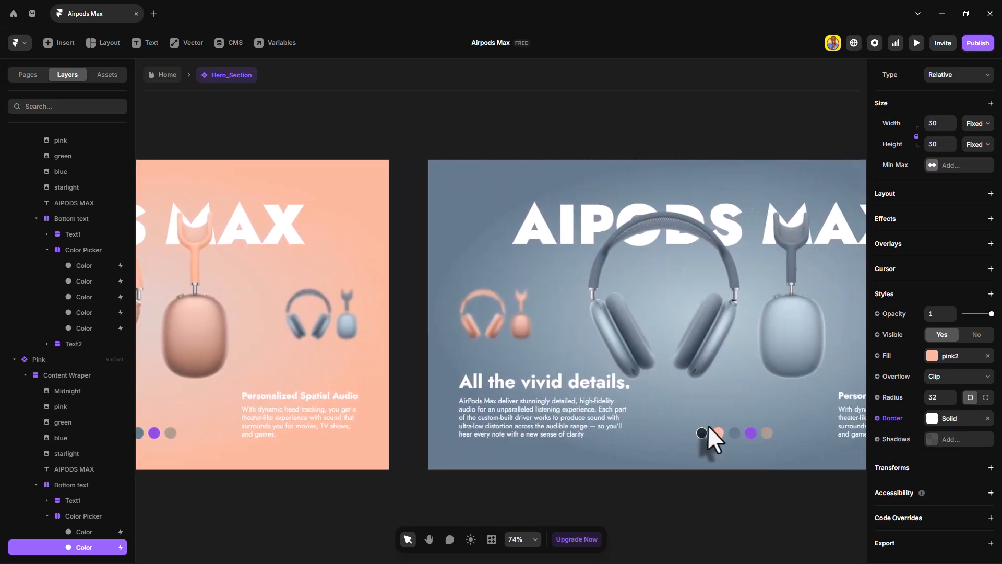
{"action": "left_click", "coordinate": [698, 433]}
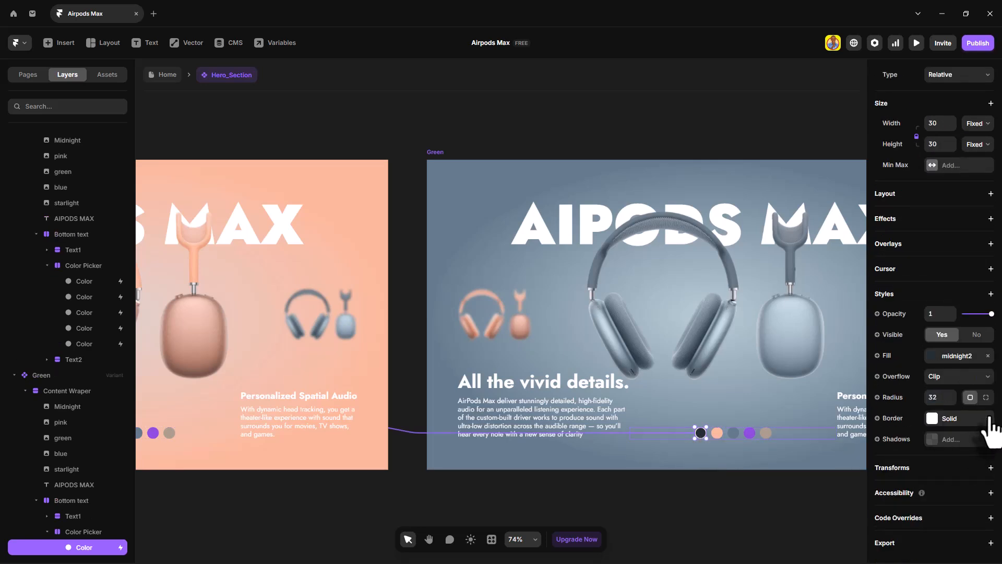
{"action": "left_click", "coordinate": [733, 433]}
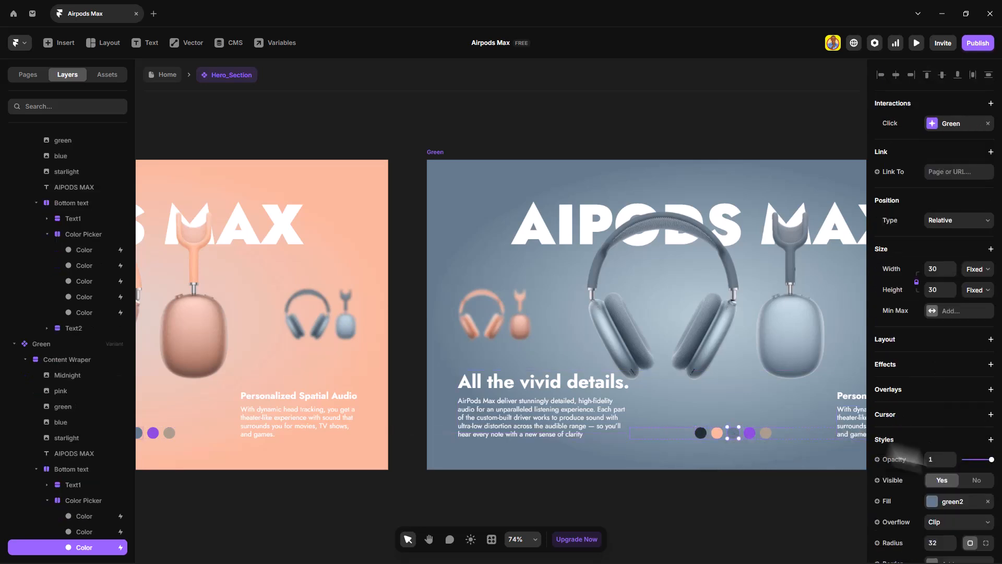
{"action": "scroll", "coordinate": [940, 462], "scroll_direction": "down", "scroll_amount": 3}
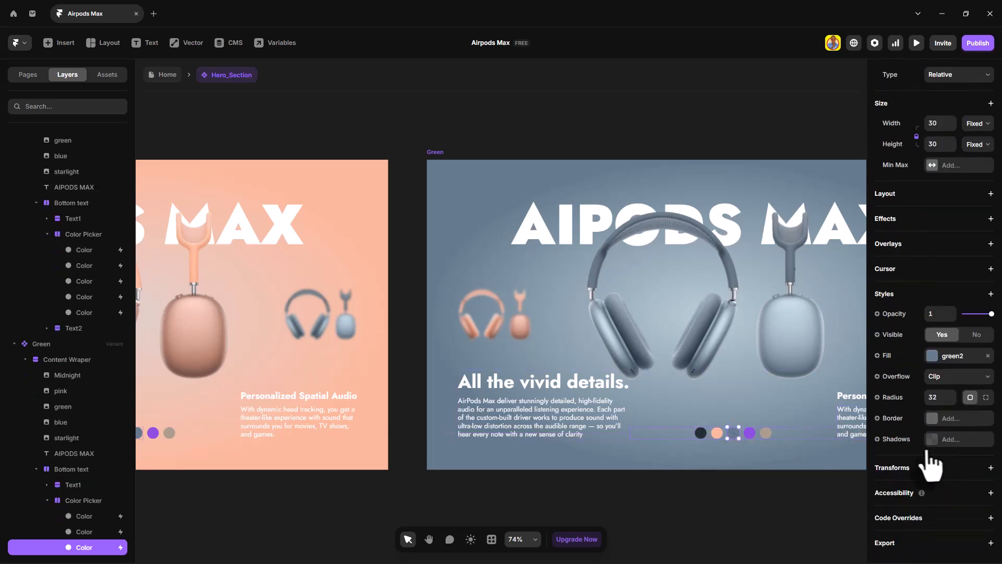
{"action": "right_click", "coordinate": [906, 418]}
{"action": "left_click", "coordinate": [919, 440]}
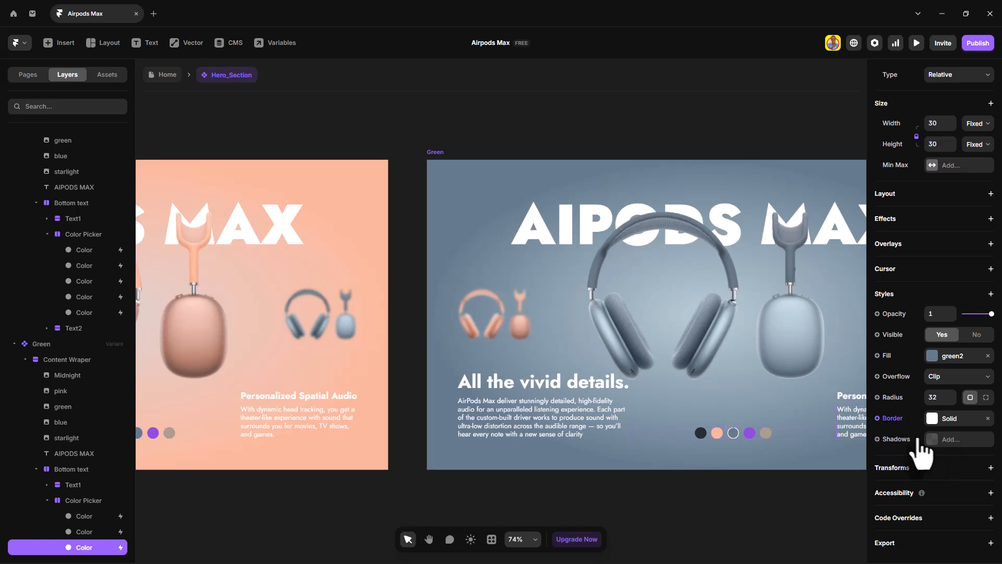
Step: In the Blue variant, remove the midnight2 swatch's border and paste the copied border onto the purple blue2 swatch
{"action": "scroll", "coordinate": [769, 398], "scroll_direction": "right", "scroll_amount": 10}
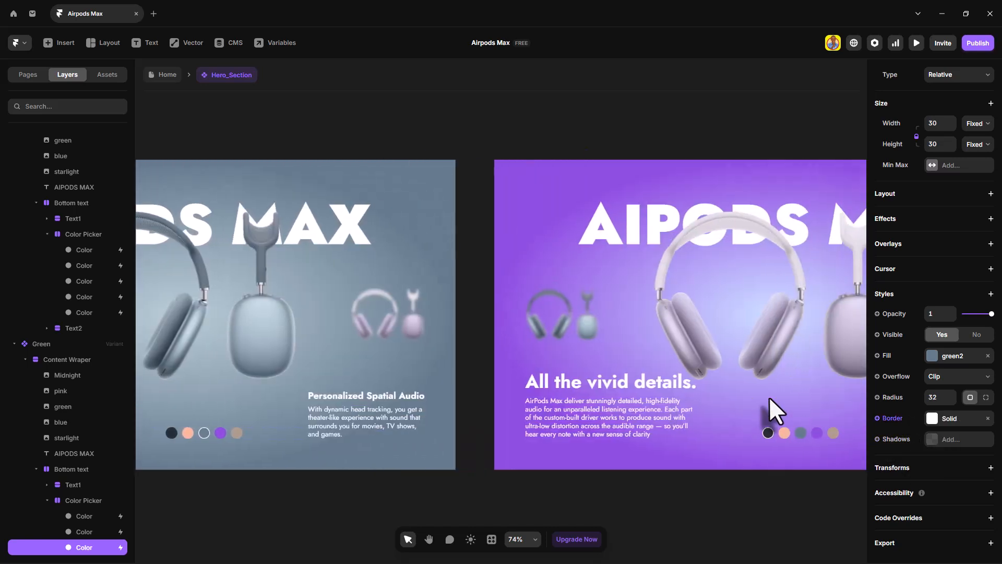
{"action": "scroll", "coordinate": [769, 397], "scroll_direction": "right", "scroll_amount": 3}
{"action": "left_click", "coordinate": [641, 433]}
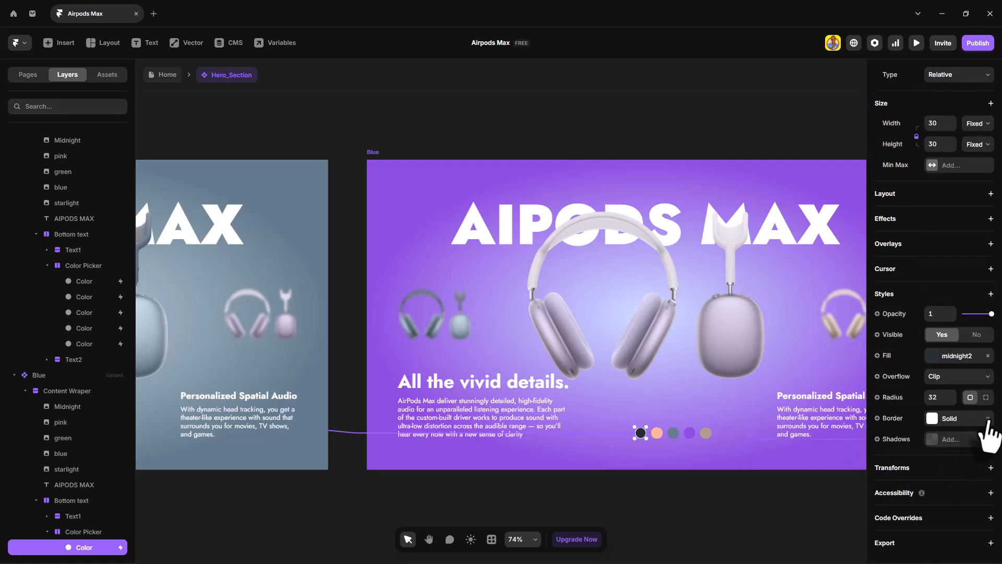
{"action": "scroll", "coordinate": [687, 447], "scroll_direction": "right", "scroll_amount": 1}
{"action": "left_click", "coordinate": [662, 433]}
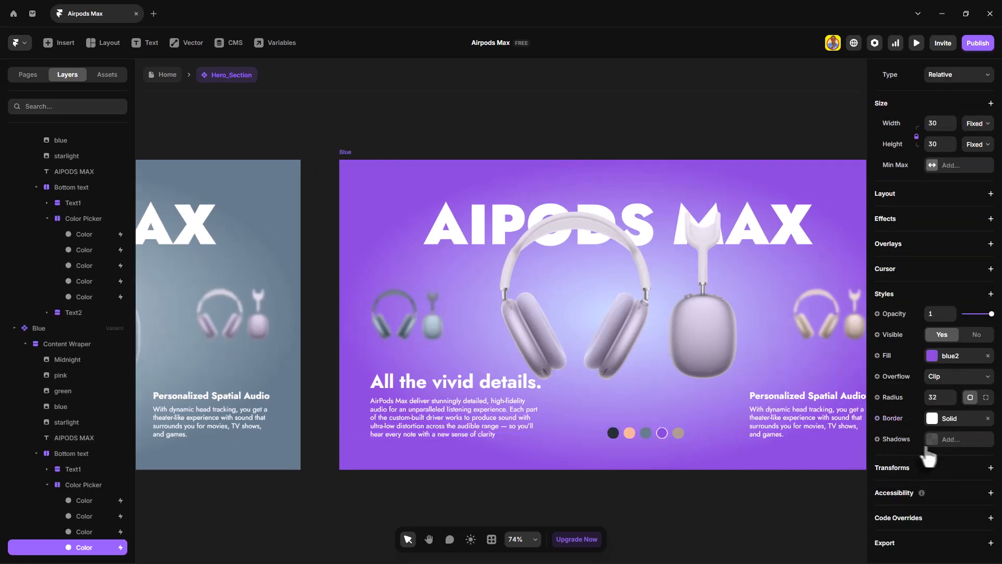
Step: In the starlight variant, remove the midnight2 swatch's border and paste the copied border onto the starlight2 swatch
{"action": "scroll", "coordinate": [708, 434], "scroll_direction": "right", "scroll_amount": 10}
{"action": "left_click", "coordinate": [673, 432]}
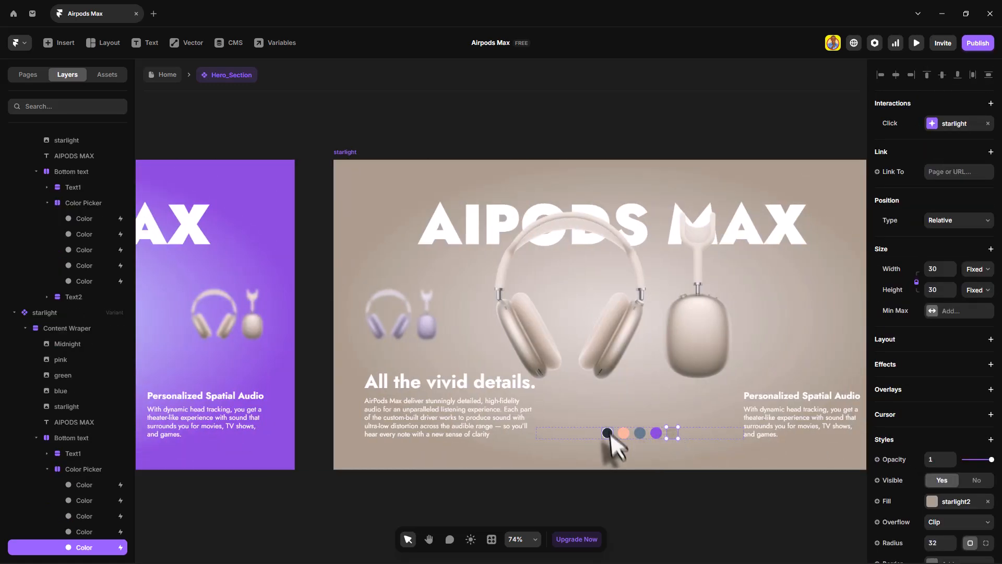
{"action": "scroll", "coordinate": [981, 449], "scroll_direction": "down", "scroll_amount": 3}
{"action": "scroll", "coordinate": [978, 470], "scroll_direction": "up", "scroll_amount": 3}
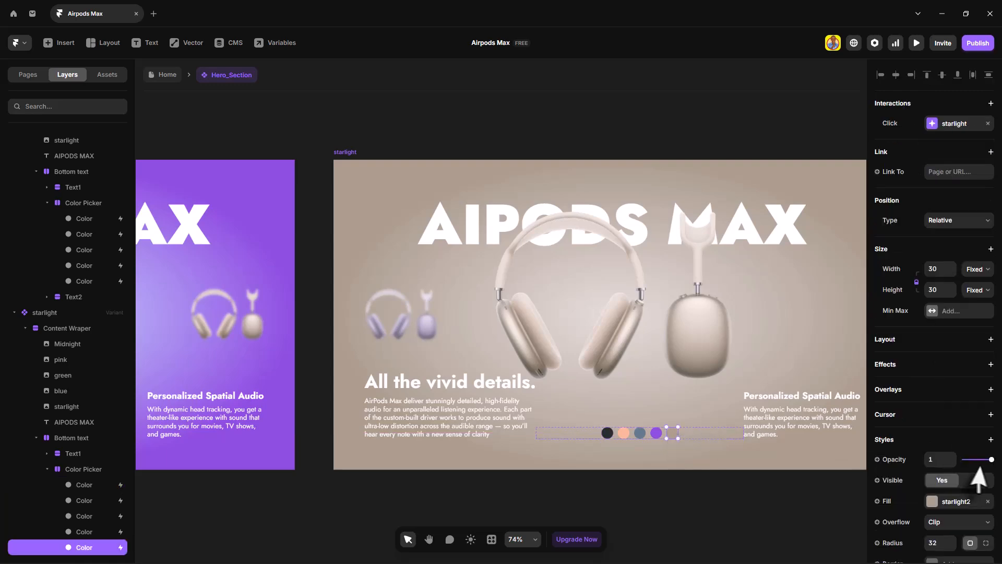
{"action": "scroll", "coordinate": [980, 468], "scroll_direction": "down", "scroll_amount": 3}
{"action": "right_click", "coordinate": [899, 418]}
{"action": "left_click", "coordinate": [923, 443]}
Step: Preview the primary midnight variant and check the swatch borders by switching to pink, green, midnight and starlight
{"action": "scroll", "coordinate": [688, 386], "scroll_direction": "left", "scroll_amount": 8}
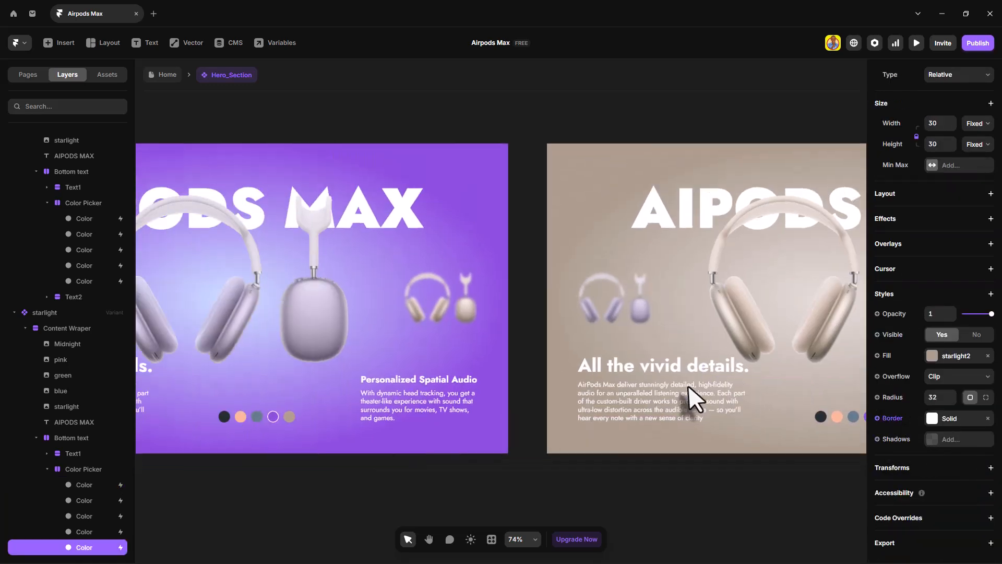
{"action": "scroll", "coordinate": [688, 387], "scroll_direction": "left", "scroll_amount": 5}
{"action": "scroll", "coordinate": [688, 389], "scroll_direction": "down", "scroll_amount": 3}
{"action": "scroll", "coordinate": [608, 360], "scroll_direction": "left", "scroll_amount": 8}
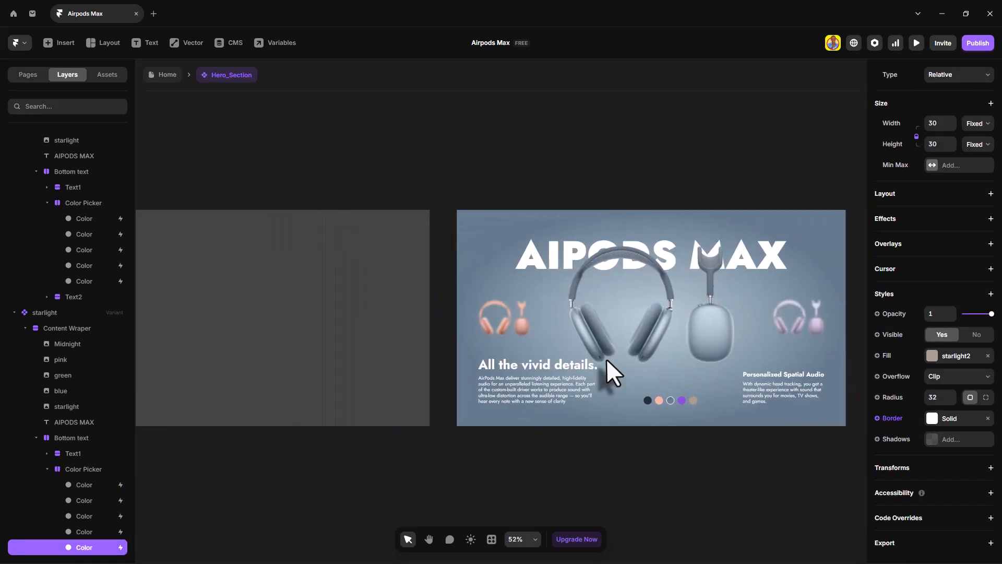
{"action": "scroll", "coordinate": [607, 359], "scroll_direction": "left", "scroll_amount": 10}
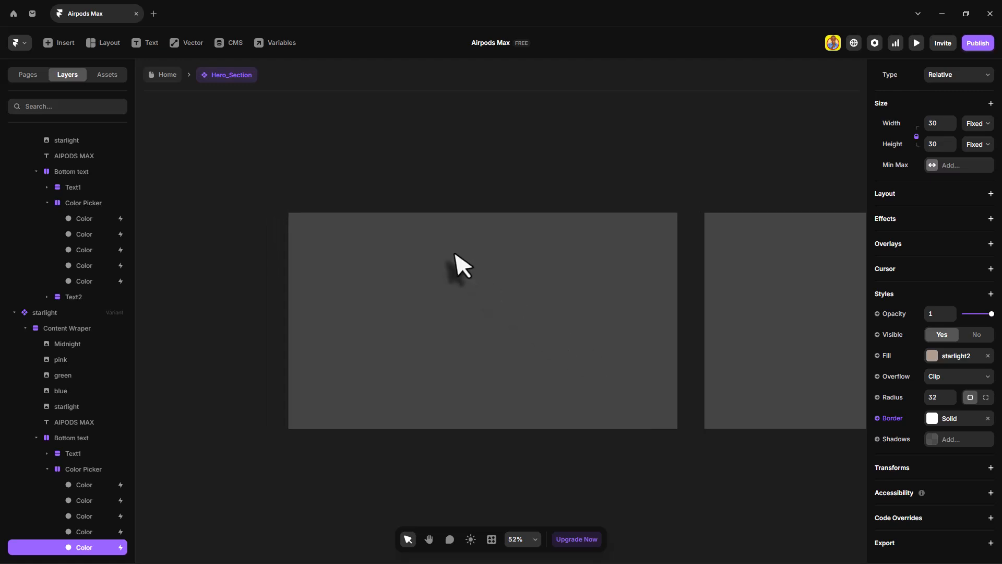
{"action": "left_click", "coordinate": [305, 206]}
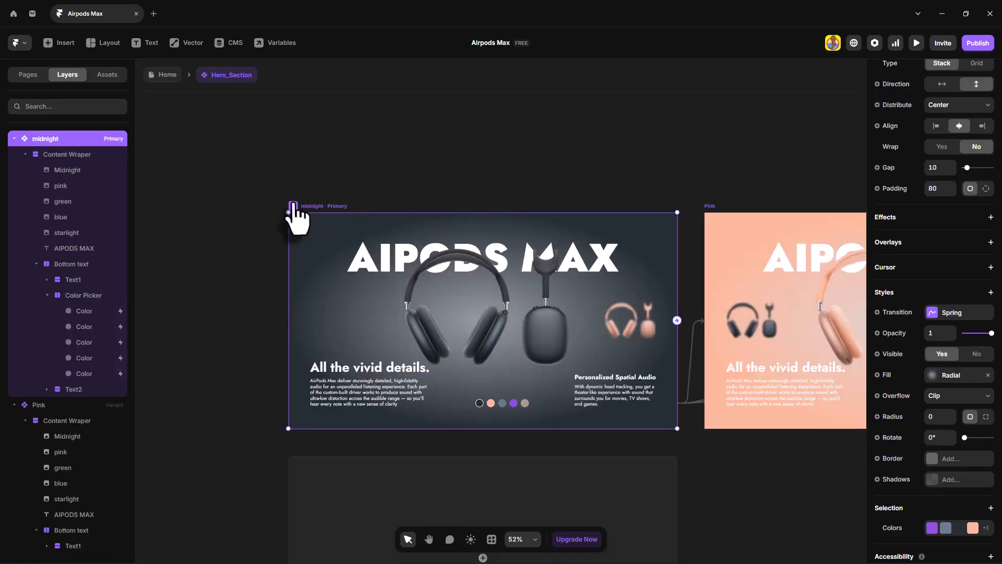
{"action": "key", "text": "ctrl+p"}
{"action": "left_click", "coordinate": [516, 469]}
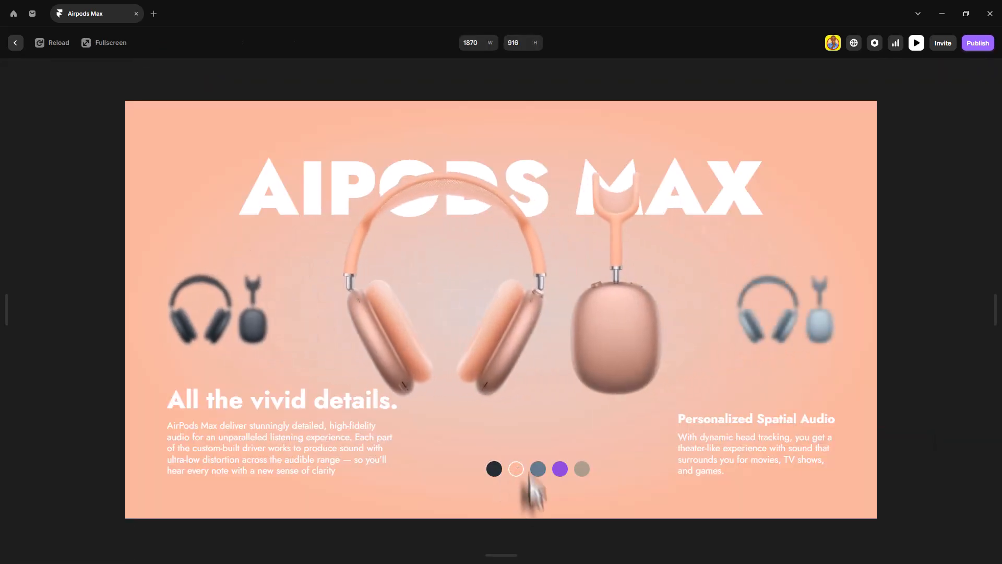
{"action": "left_click", "coordinate": [539, 471]}
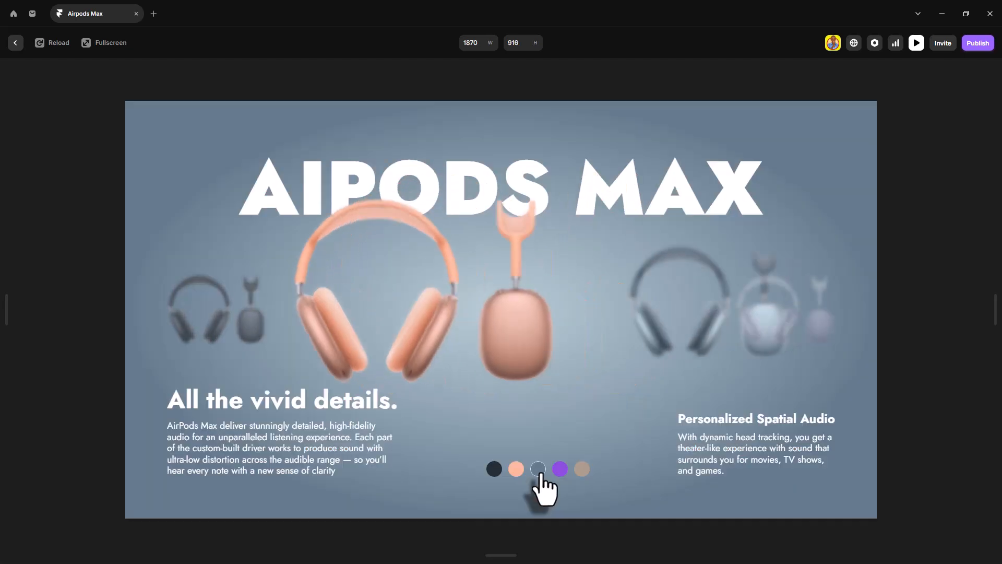
{"action": "left_click", "coordinate": [494, 470]}
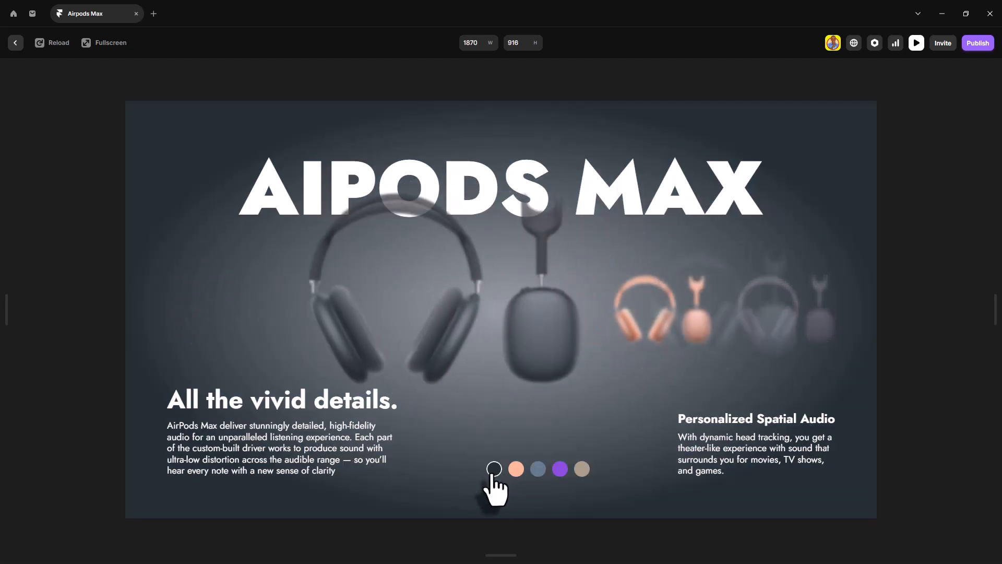
{"action": "left_click", "coordinate": [582, 470]}
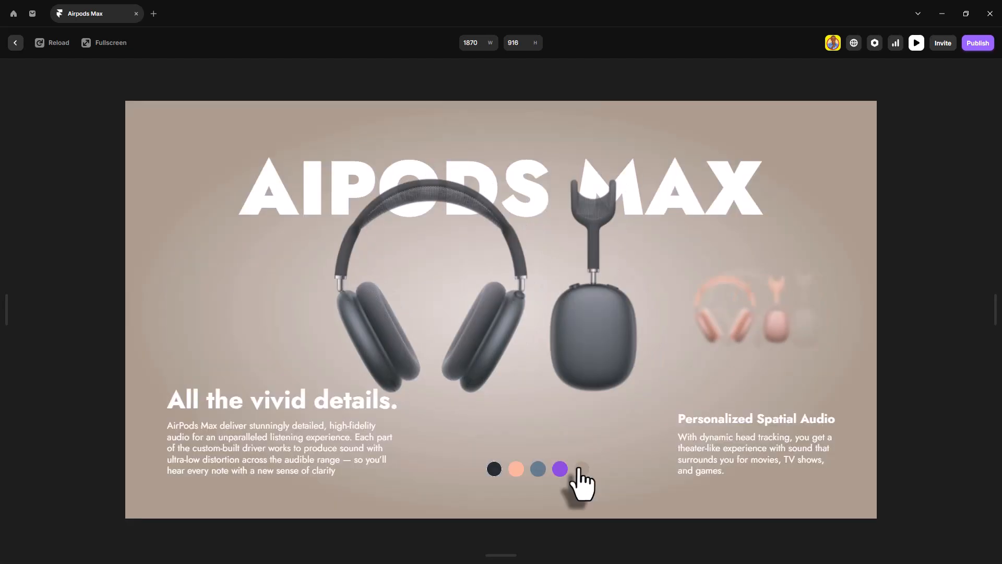
Step: Preview the green and pink swatch switches, return to the canvas, and briefly preview the midnight variant again
{"action": "left_click", "coordinate": [539, 469]}
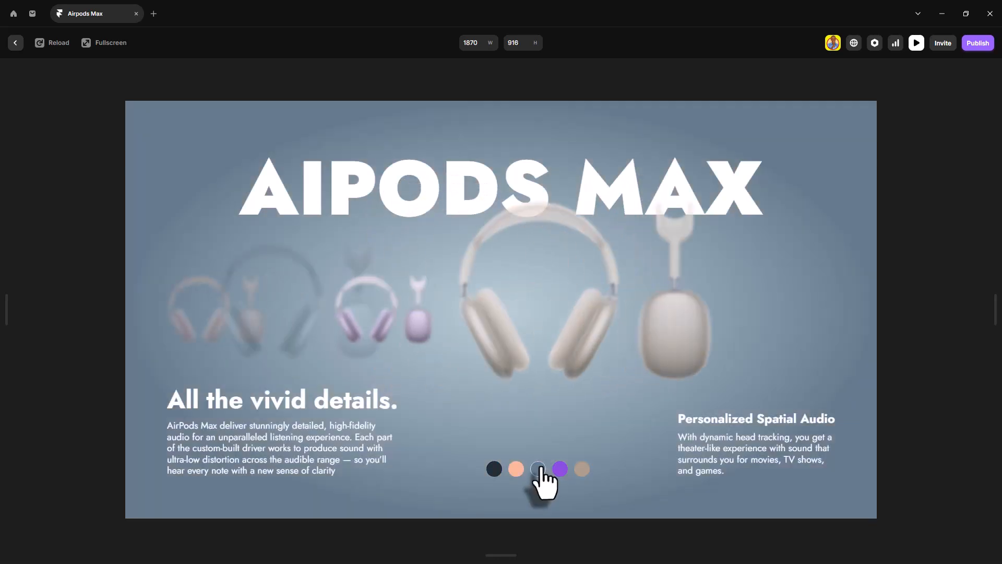
{"action": "left_click", "coordinate": [516, 468]}
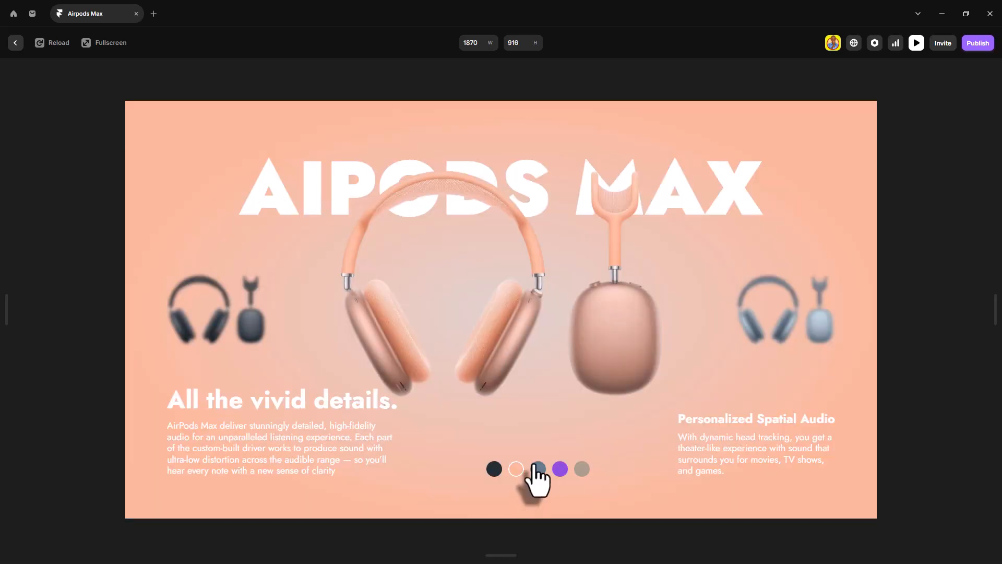
{"action": "key", "text": "Escape"}
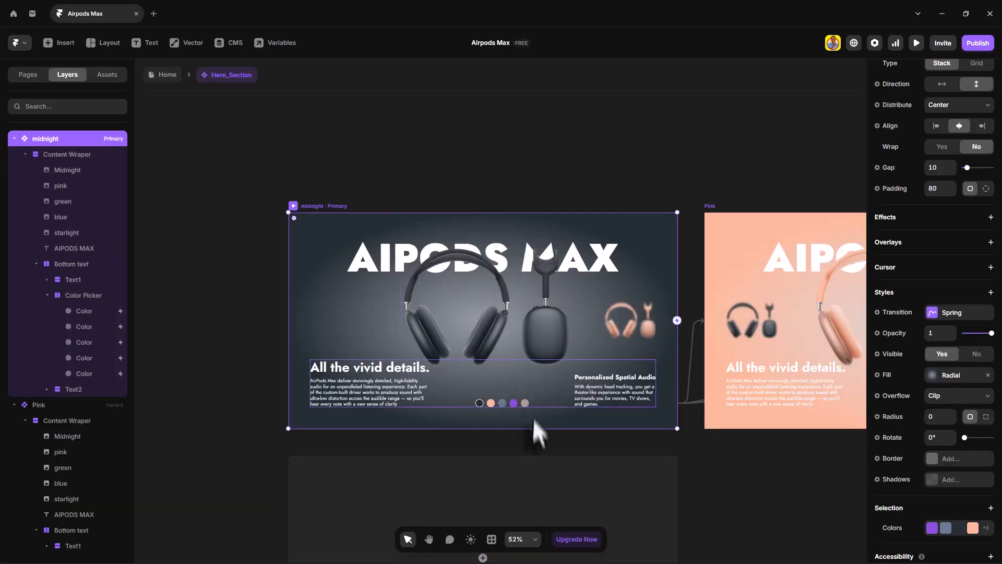
{"action": "key", "text": "ctrl+p"}
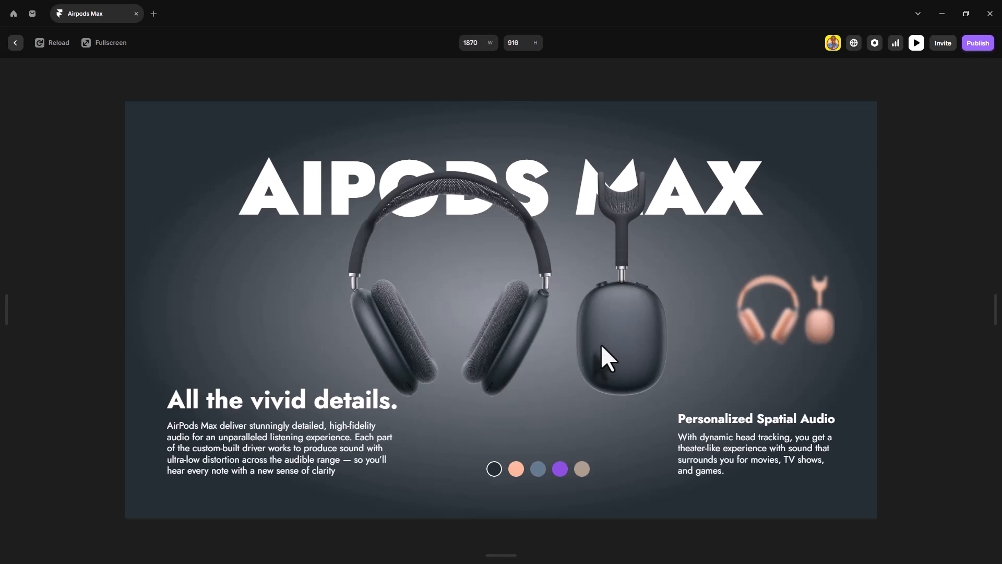
{"action": "key", "text": "Escape"}
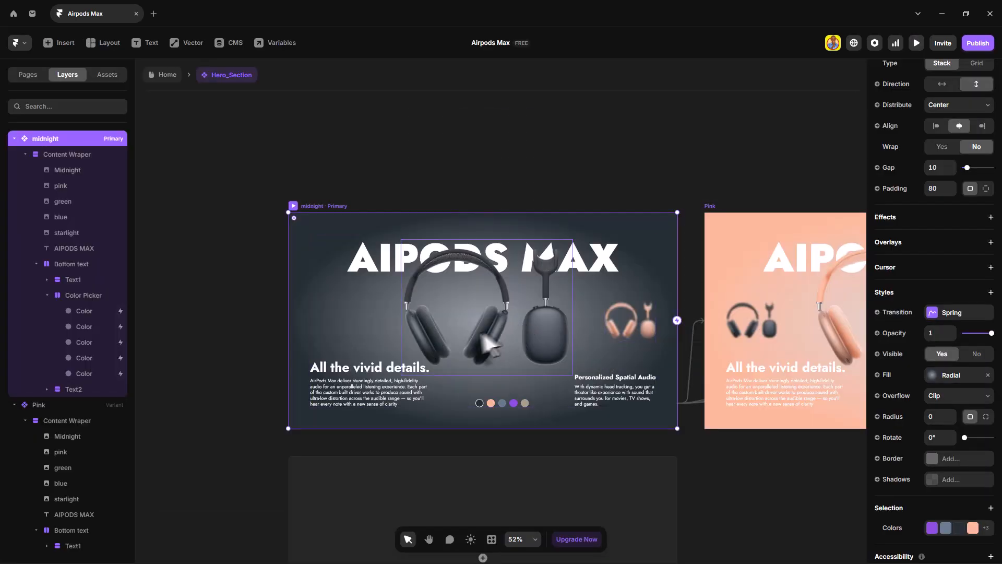
Step: Add an on-appear text effect to the AIPODS MAX heading in the midnight variant, using the Stagger preset per character
{"action": "left_click", "coordinate": [372, 255]}
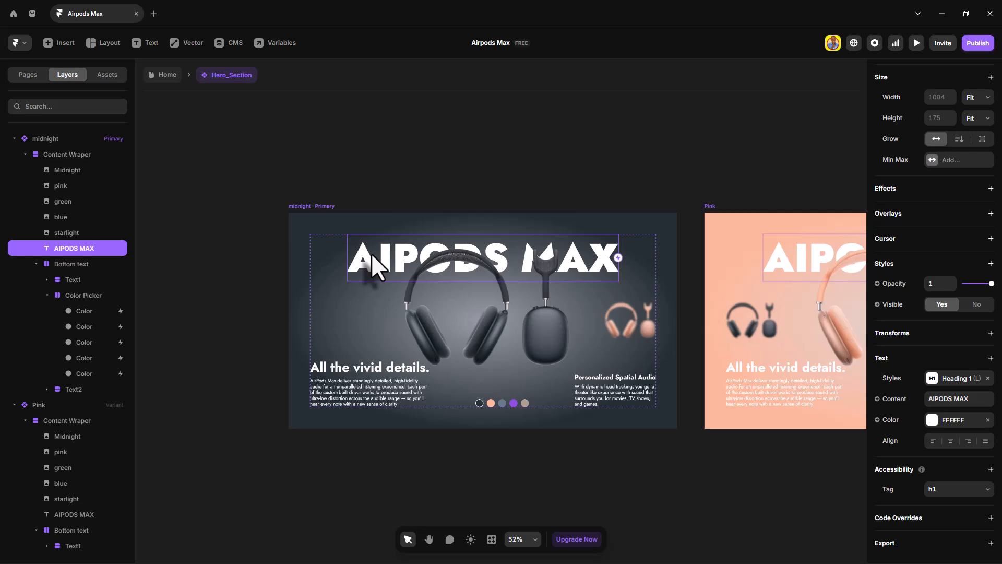
{"action": "scroll", "coordinate": [962, 280], "scroll_direction": "up", "scroll_amount": 3}
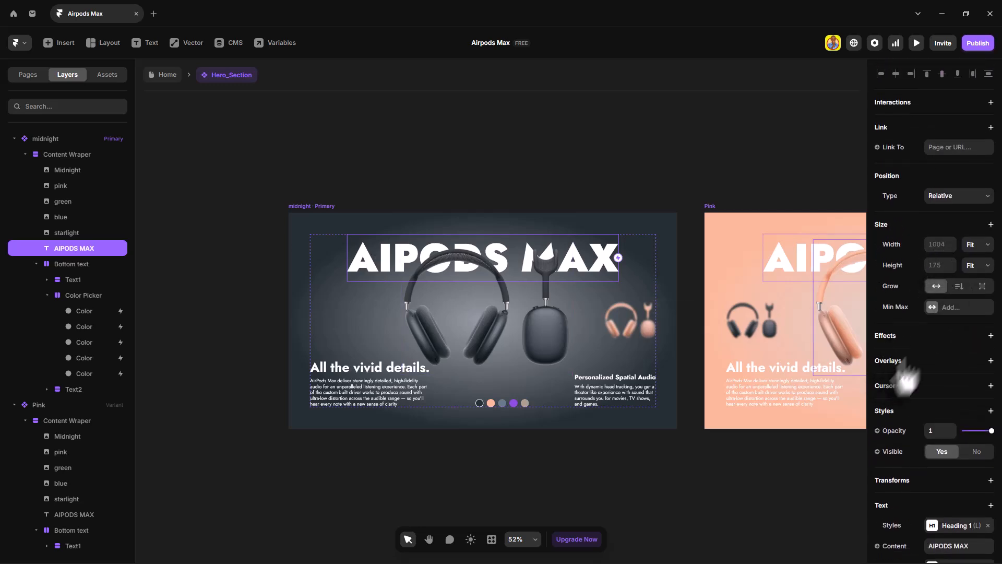
{"action": "left_click", "coordinate": [937, 335]}
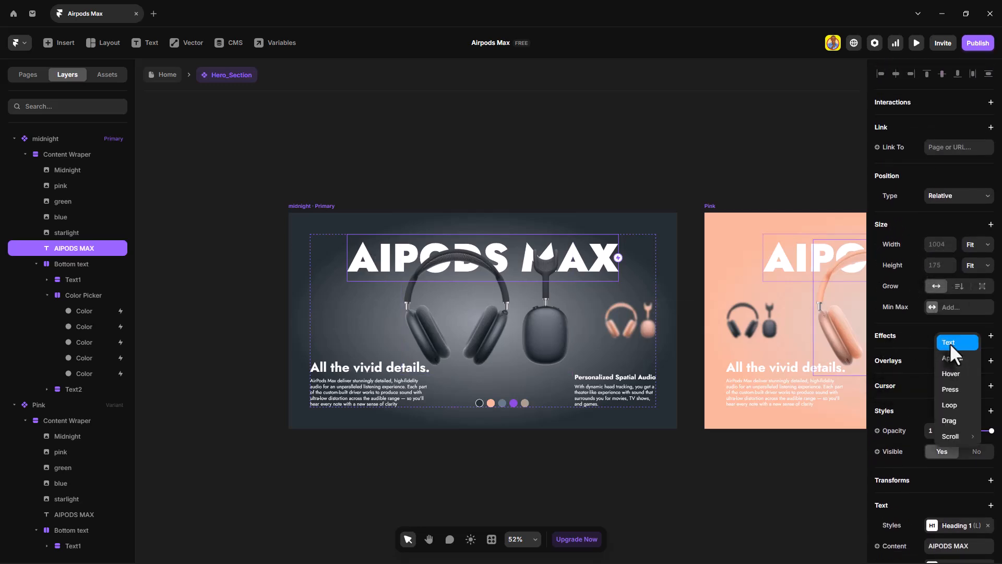
{"action": "left_click", "coordinate": [950, 343]}
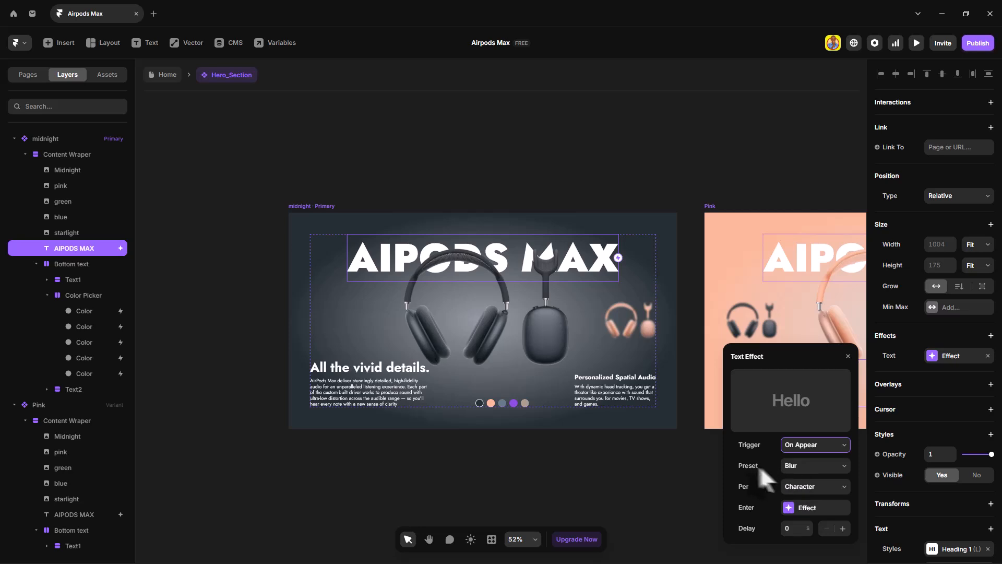
{"action": "left_click", "coordinate": [808, 467]}
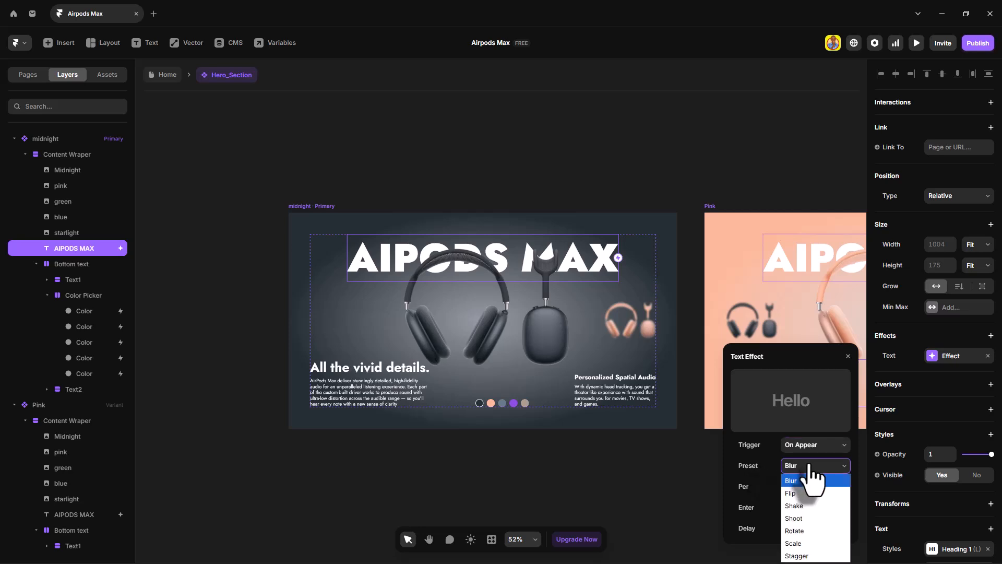
{"action": "left_click", "coordinate": [797, 554]}
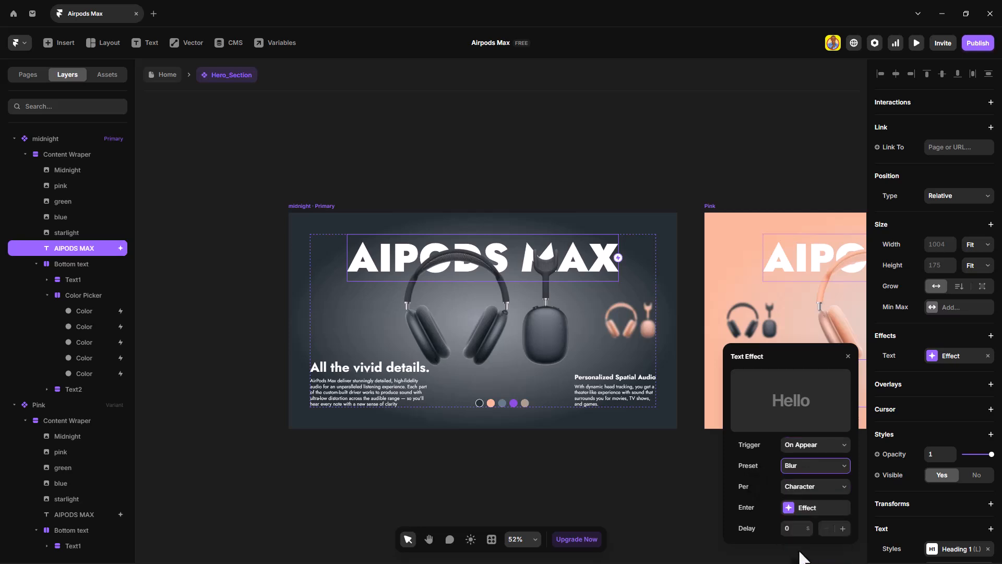
{"action": "left_click", "coordinate": [811, 493]}
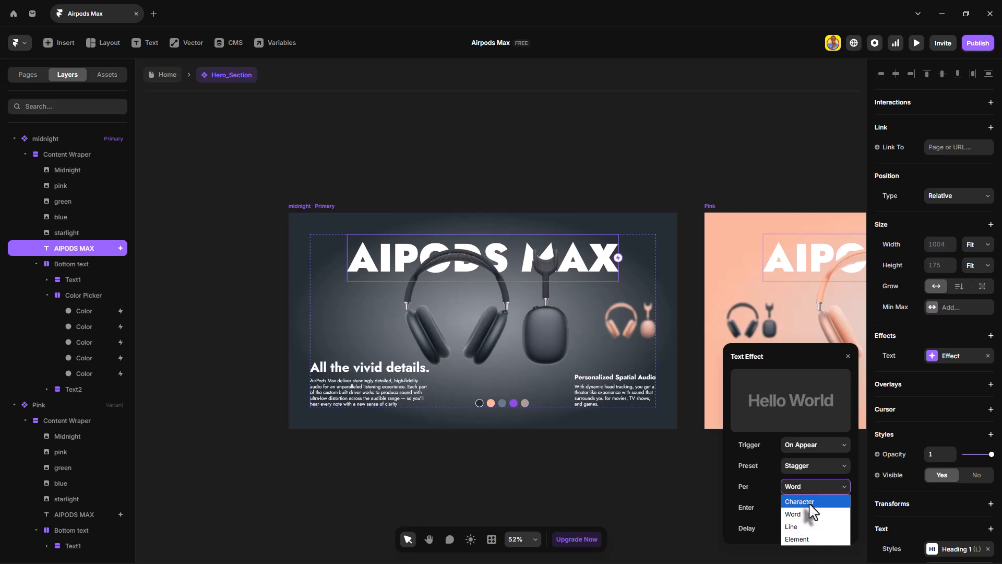
{"action": "left_click", "coordinate": [808, 503]}
Step: Set the spring transition time of the AIPODS MAX heading's text effect to 1
{"action": "left_click", "coordinate": [819, 509]}
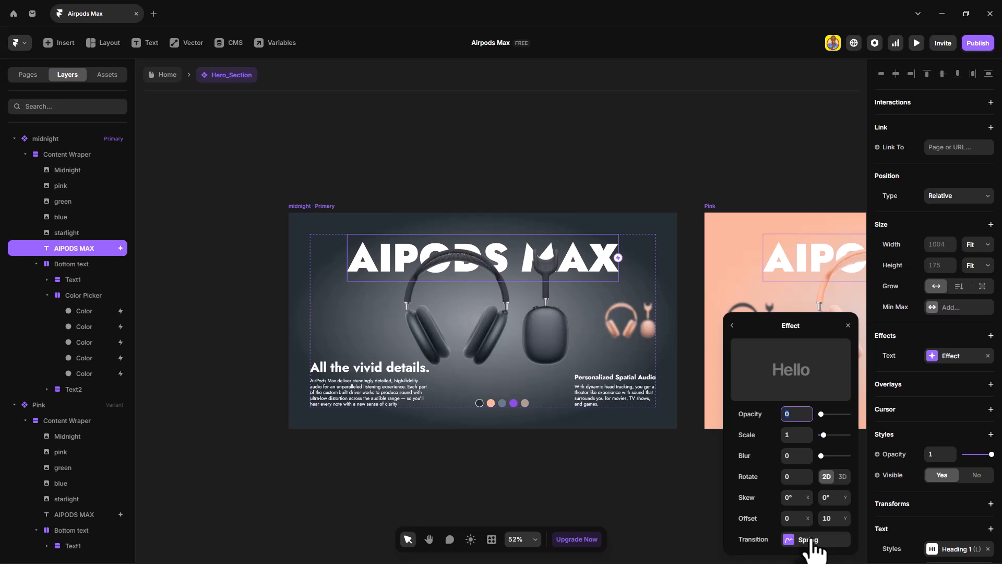
{"action": "left_click", "coordinate": [811, 539]}
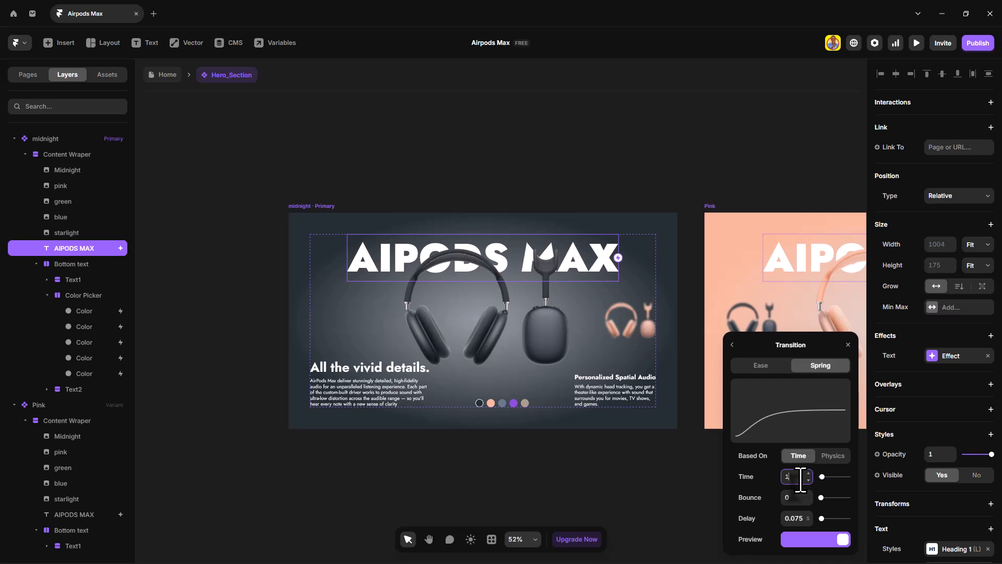
{"action": "left_click", "coordinate": [848, 345]}
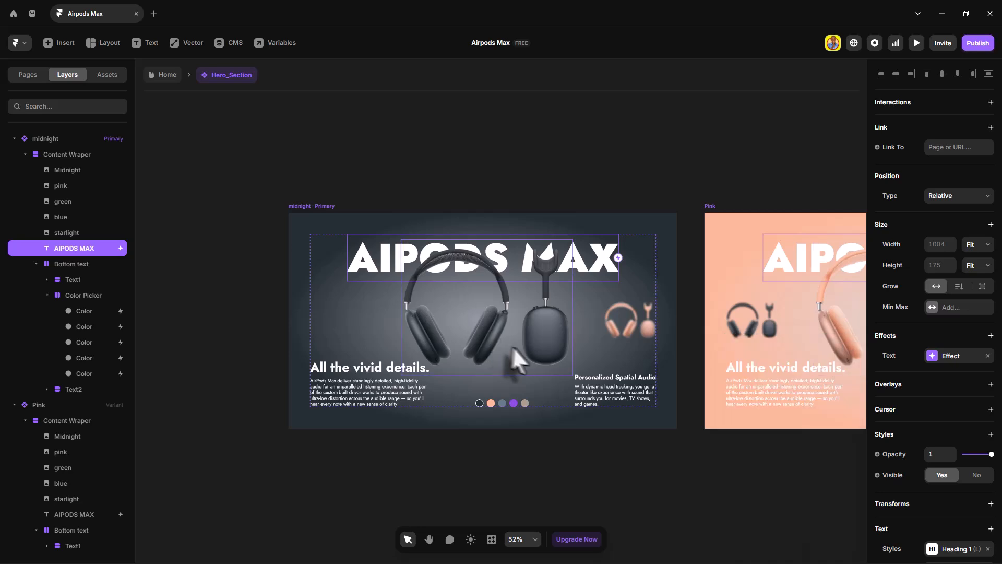
Step: Add an Appear effect with the Scale In preset to the Midnight headphone image in the primary variant
{"action": "left_click", "coordinate": [553, 342]}
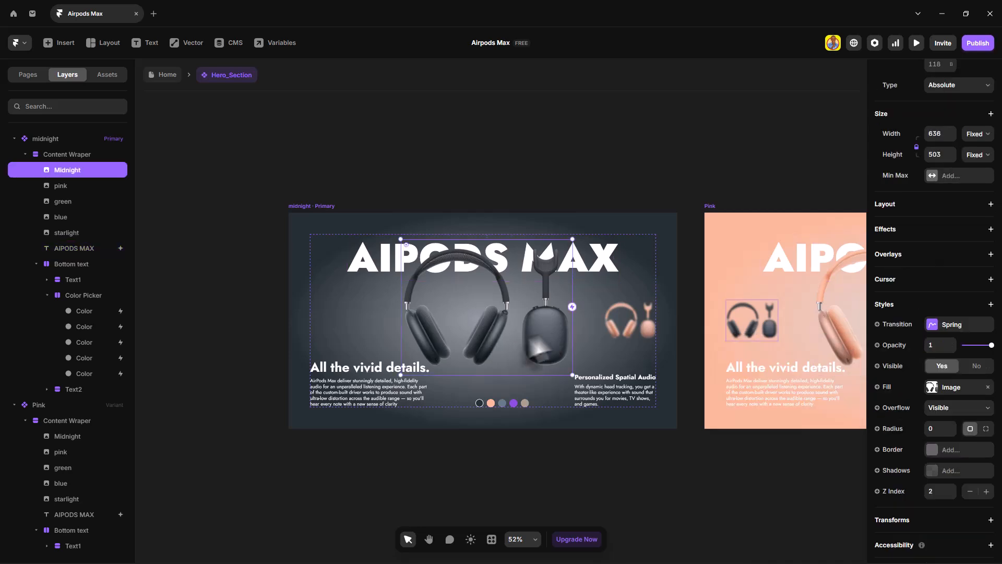
{"action": "left_click", "coordinate": [911, 229]}
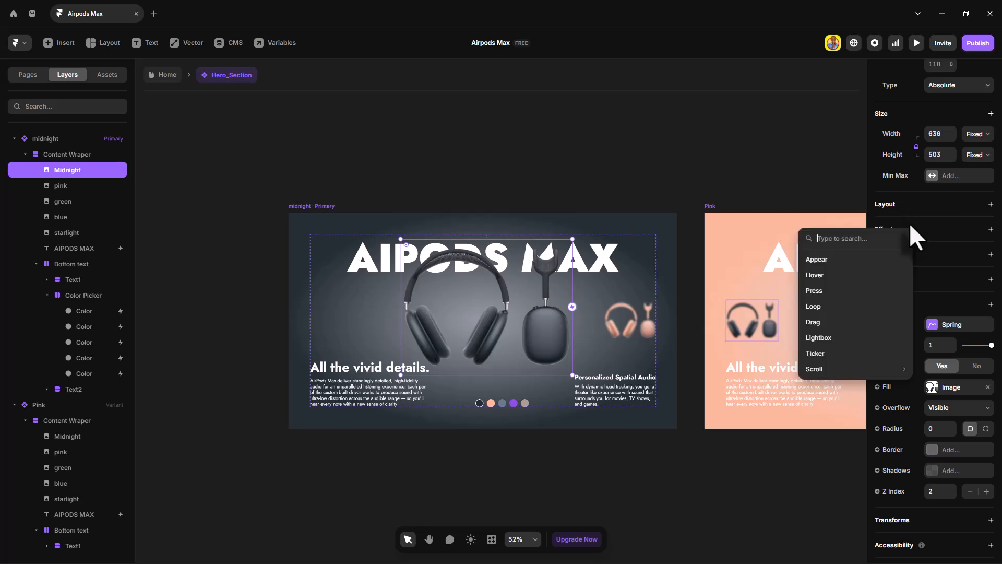
{"action": "left_click", "coordinate": [831, 259]}
{"action": "left_click", "coordinate": [837, 299]}
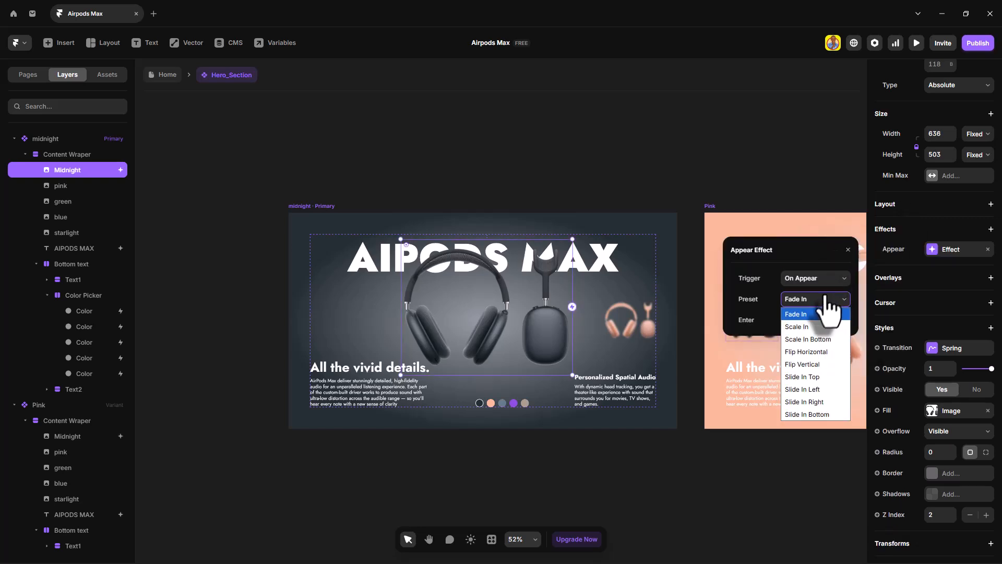
{"action": "left_click", "coordinate": [814, 323]}
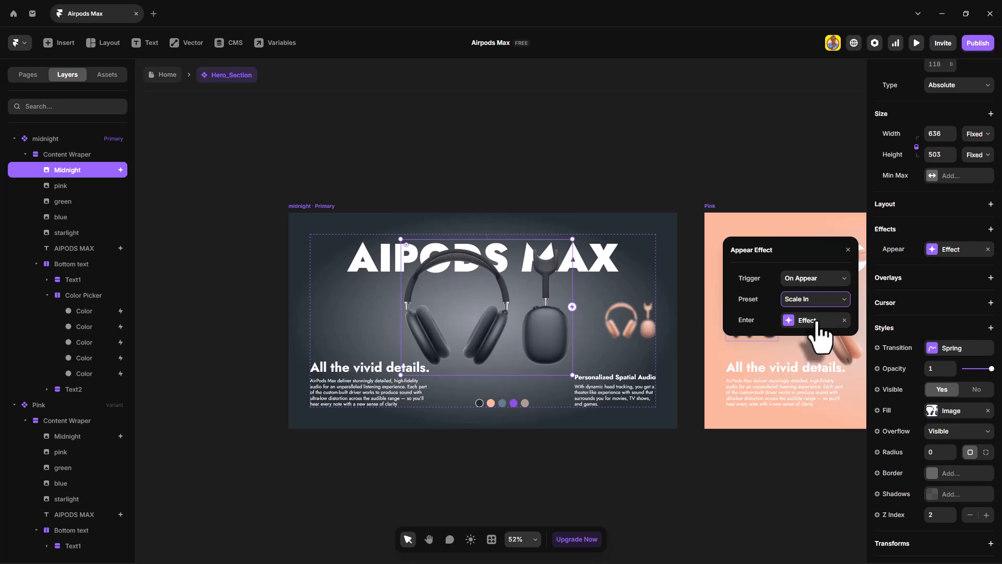
Step: Set the Midnight image's enter effect to scale 0.3 with an X offset of -554 and a small positive Y offset
{"action": "left_click", "coordinate": [817, 320]}
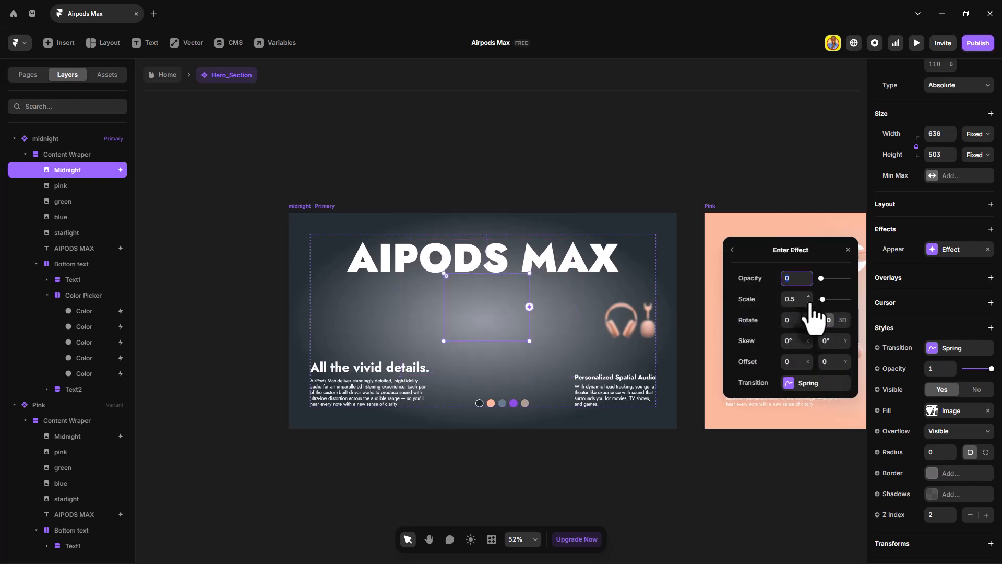
{"action": "left_click", "coordinate": [809, 303]}
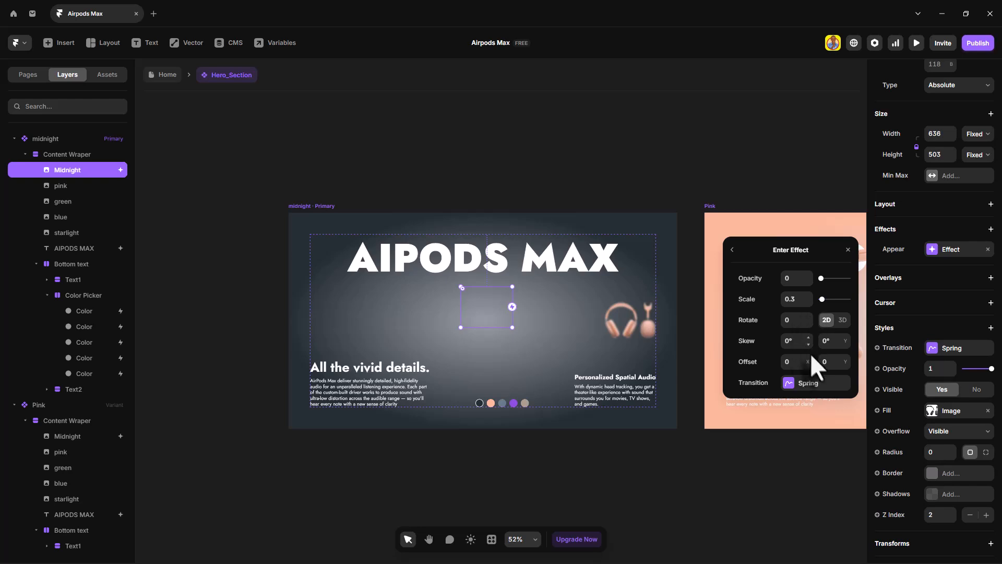
{"action": "left_click_drag", "start_coordinate": [809, 363], "coordinate": [830, 497]}
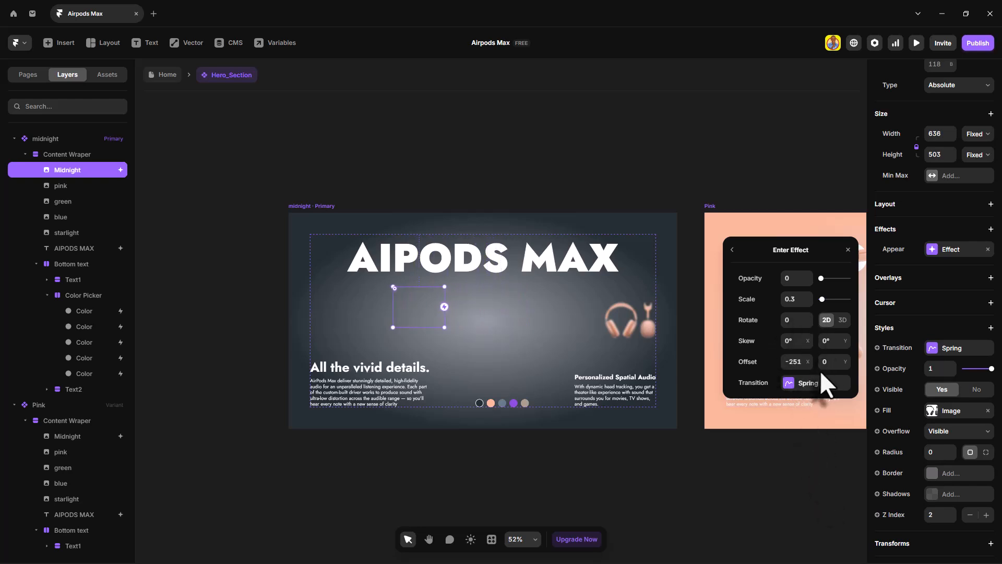
{"action": "left_click", "coordinate": [808, 358]}
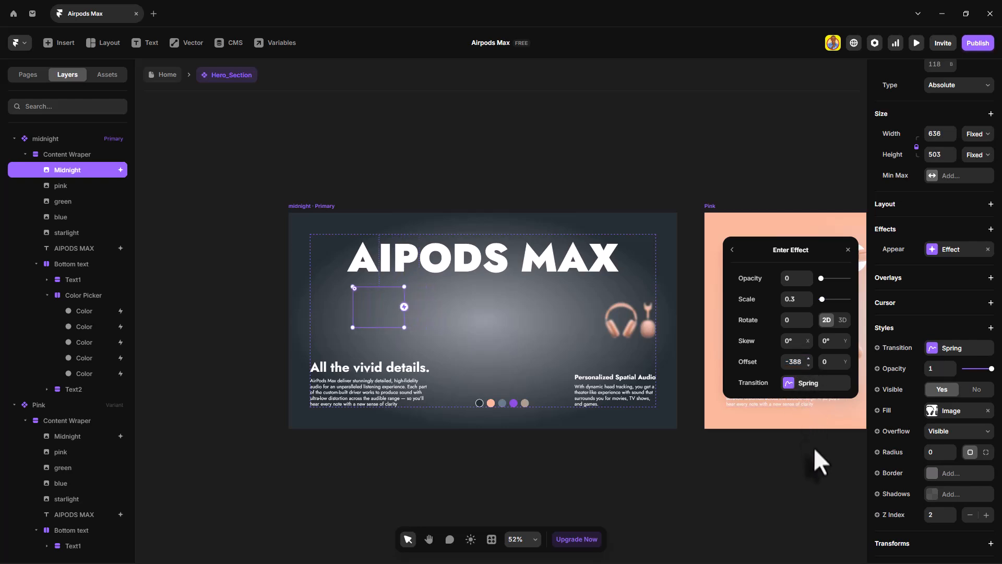
{"action": "left_click_drag", "start_coordinate": [810, 357], "coordinate": [810, 413]}
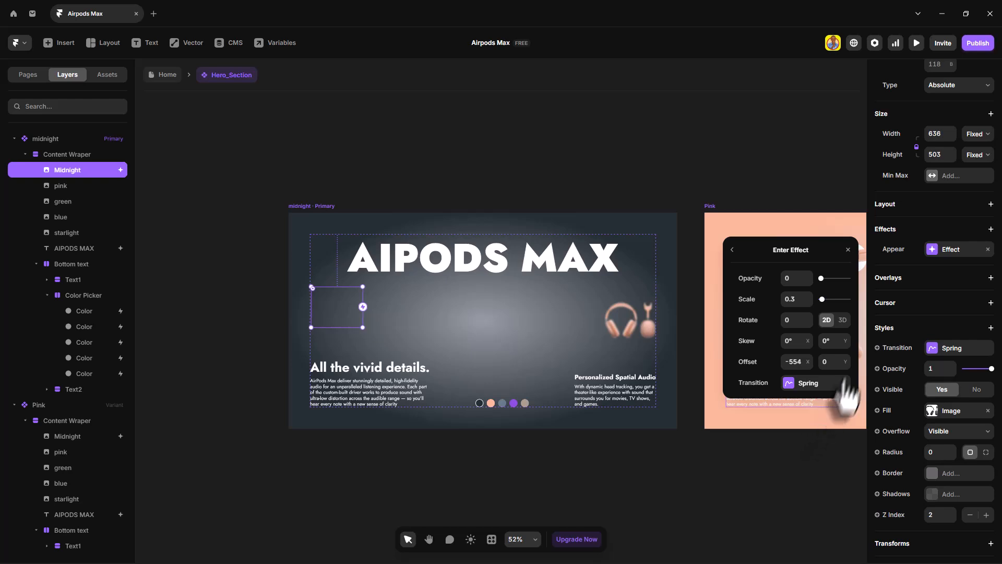
{"action": "left_click_drag", "start_coordinate": [846, 359], "coordinate": [845, 333]}
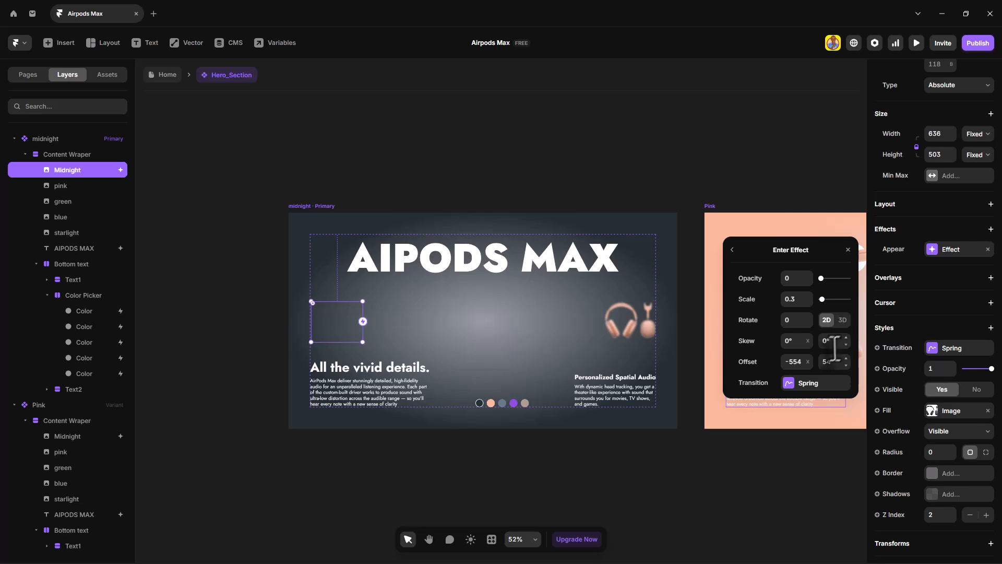
Step: Set the spring transition time of the Midnight image's enter effect to 1.5
{"action": "left_click", "coordinate": [809, 385]}
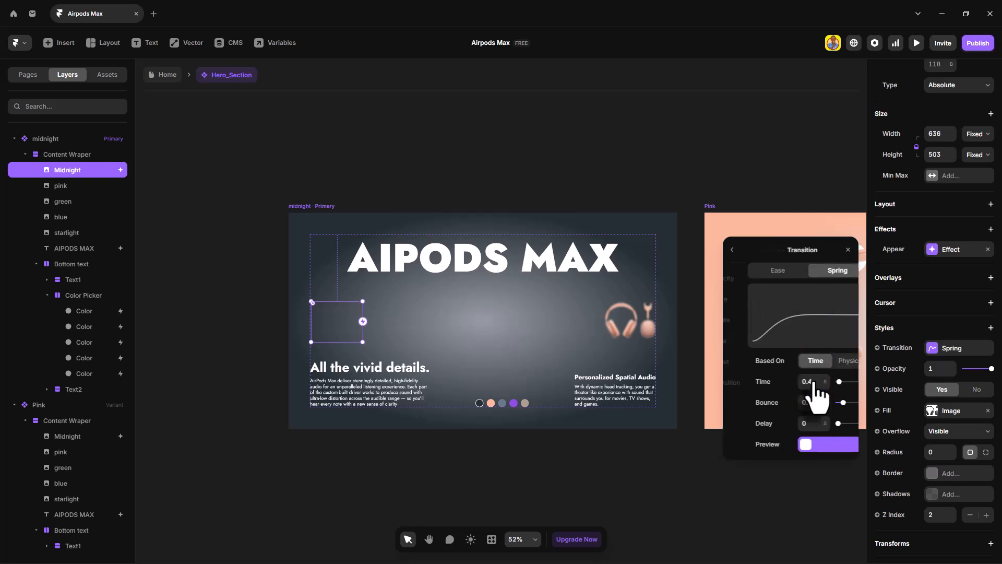
{"action": "left_click", "coordinate": [798, 383]}
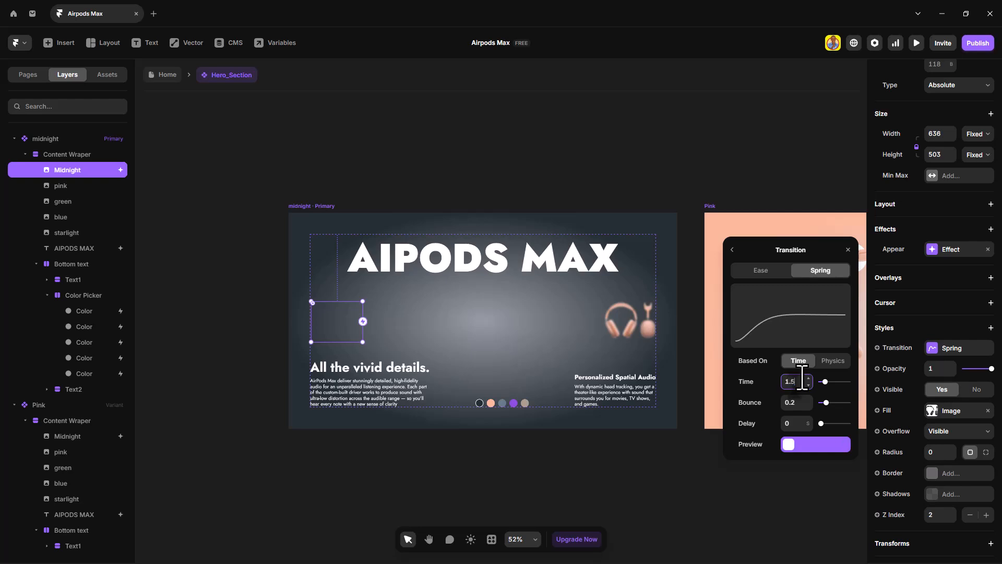
{"action": "left_click", "coordinate": [849, 250]}
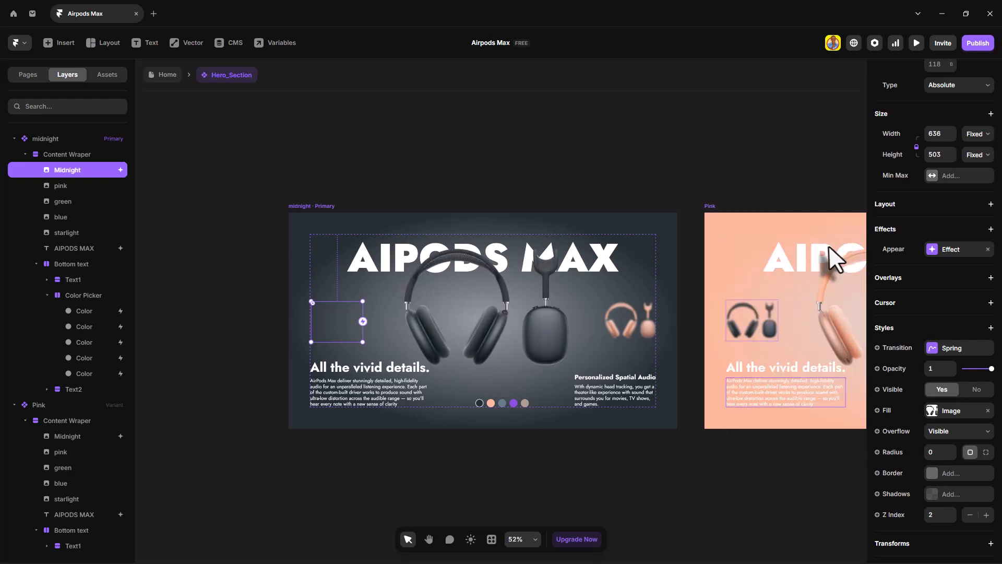
Step: Add an Appear effect with the Slide In Bottom preset to the Text1 stack in the midnight variant
{"action": "left_click", "coordinate": [356, 375]}
{"action": "scroll", "coordinate": [924, 459], "scroll_direction": "down", "scroll_amount": 1}
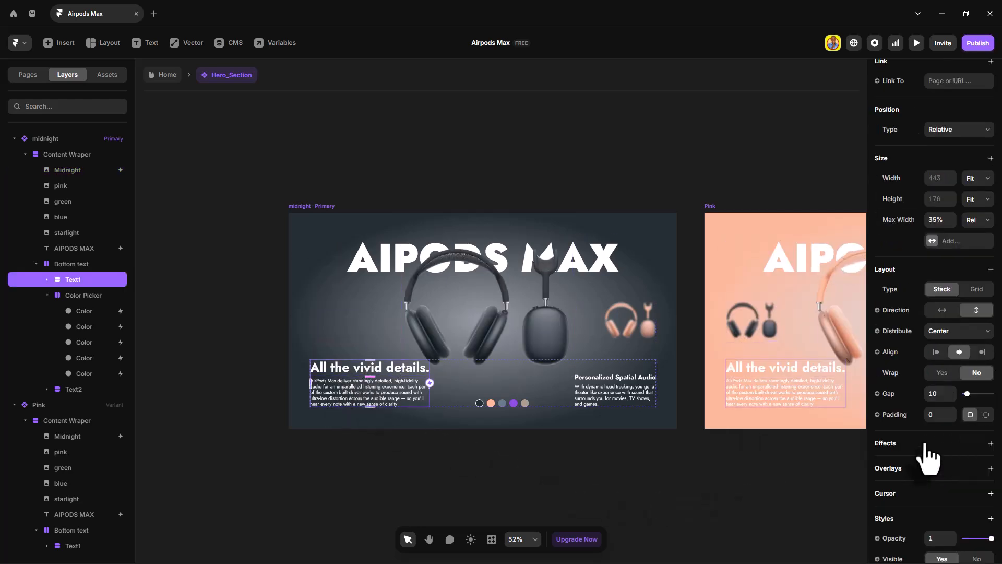
{"action": "left_click", "coordinate": [925, 443]}
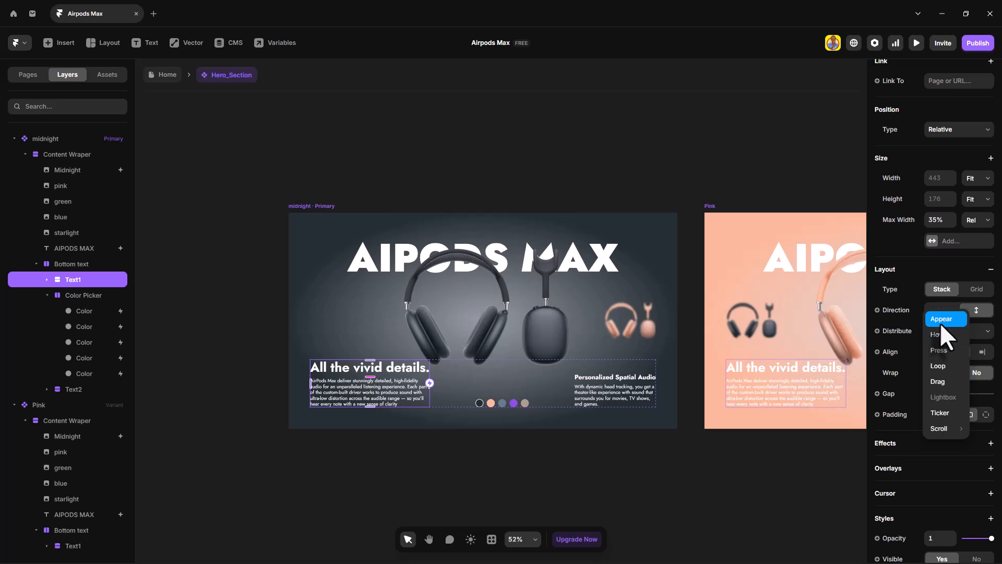
{"action": "left_click", "coordinate": [941, 319]}
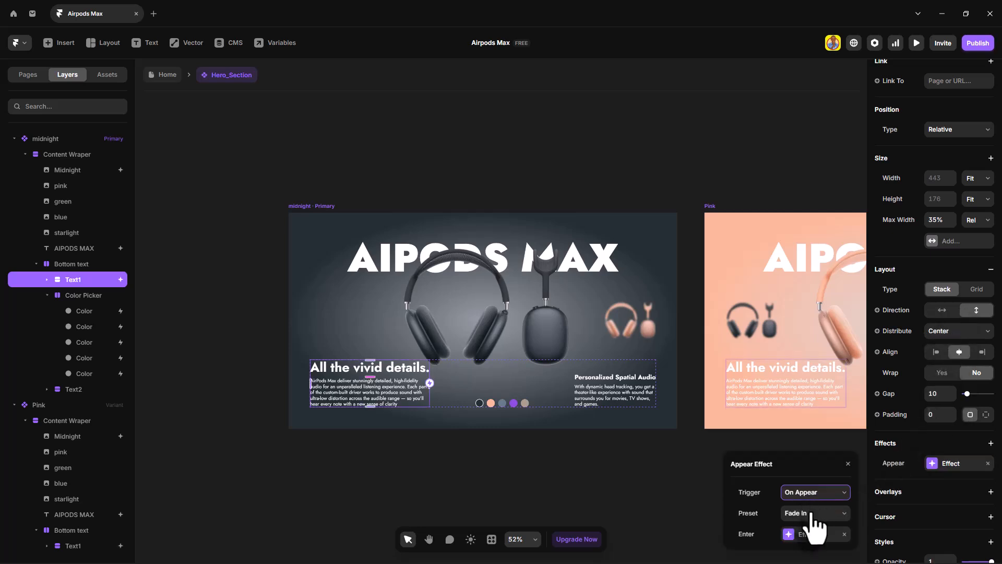
{"action": "left_click", "coordinate": [811, 515]}
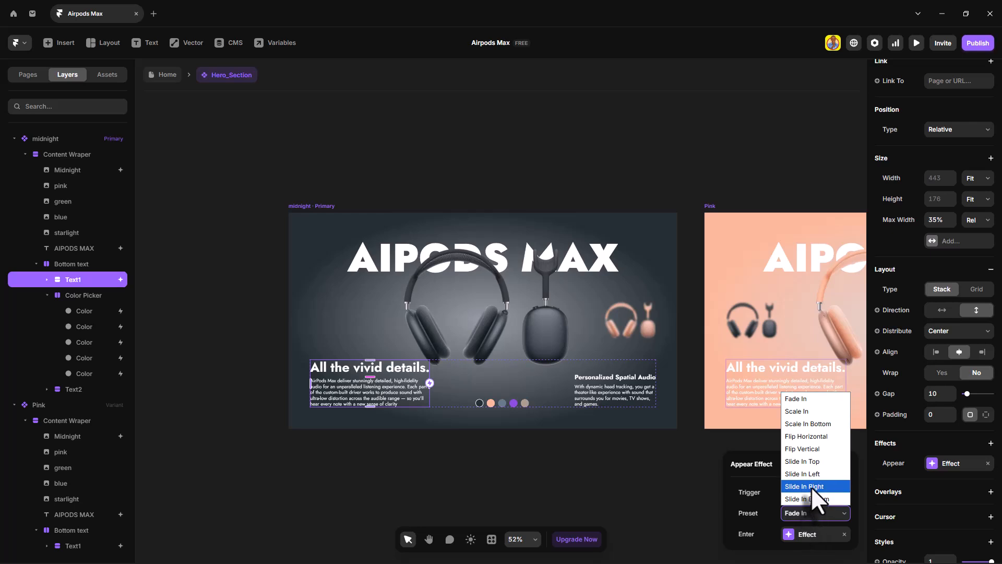
{"action": "left_click", "coordinate": [817, 498]}
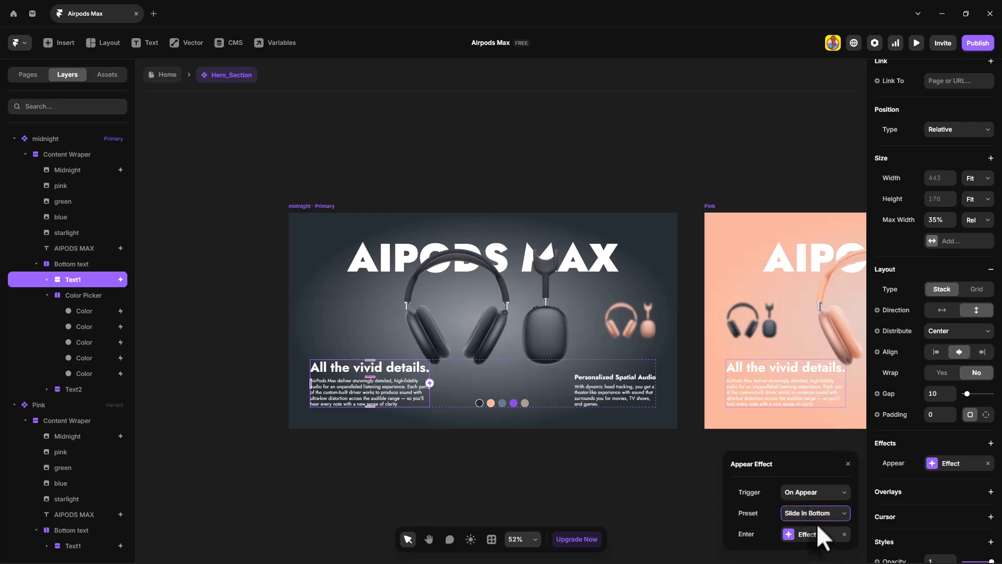
Step: Set the Text1 stack's enter effect to a Y offset of 200 and change its spring transition time
{"action": "left_click", "coordinate": [808, 534]}
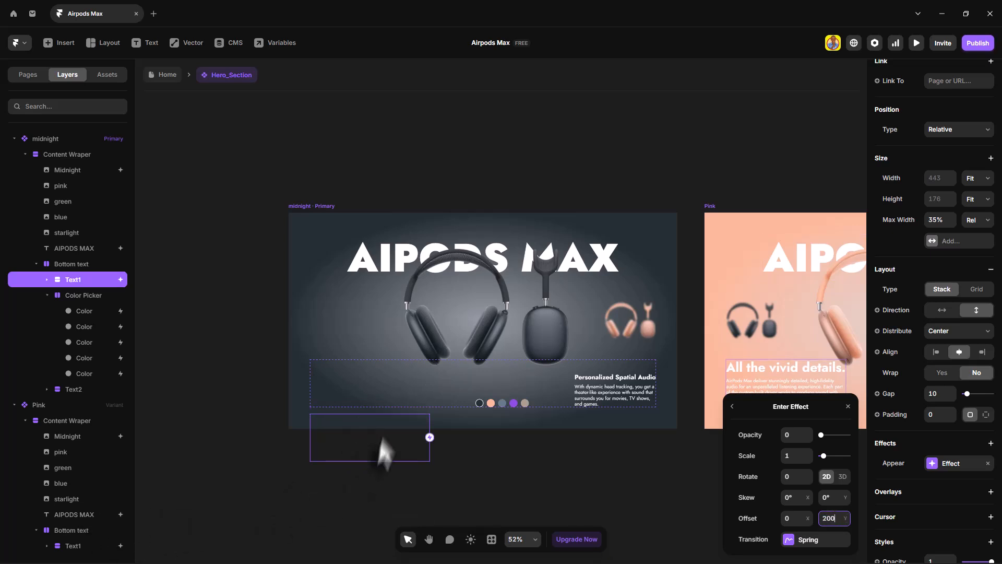
{"action": "left_click", "coordinate": [816, 540]}
{"action": "left_click", "coordinate": [797, 476]}
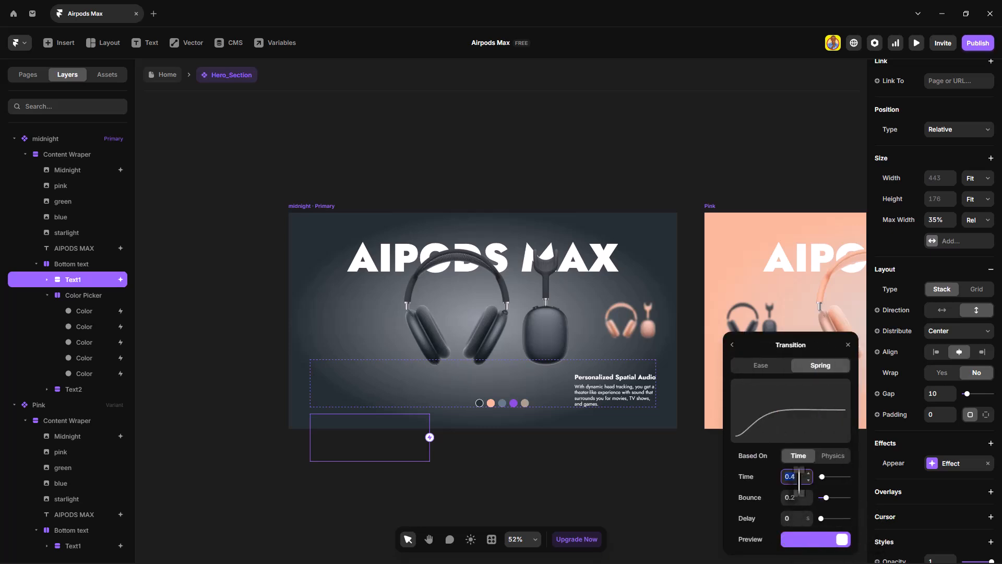
{"action": "left_click", "coordinate": [848, 345]}
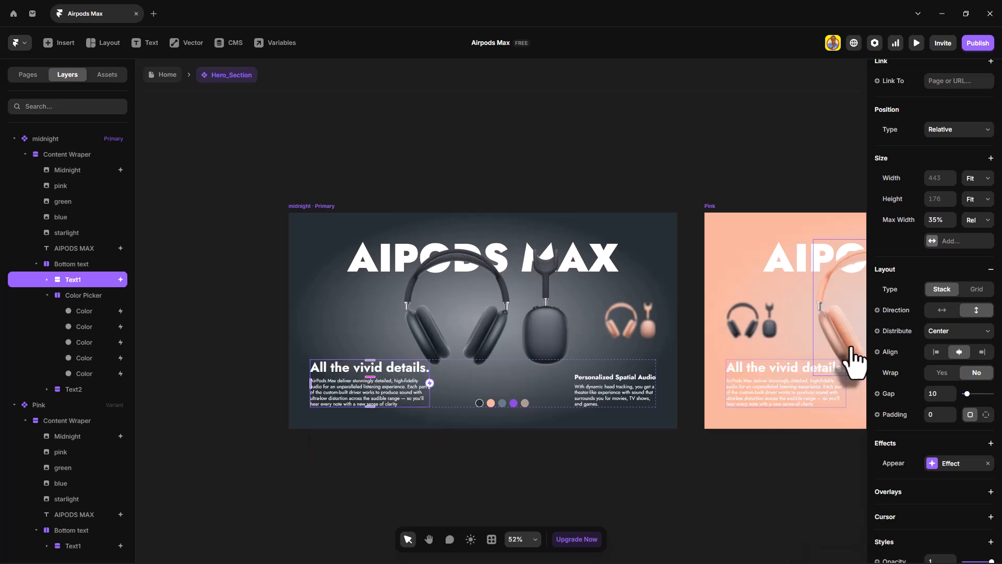
Step: Add an Appear effect with the Slide In Bottom preset to the Color Picker stack in the midnight variant
{"action": "left_click", "coordinate": [507, 400]}
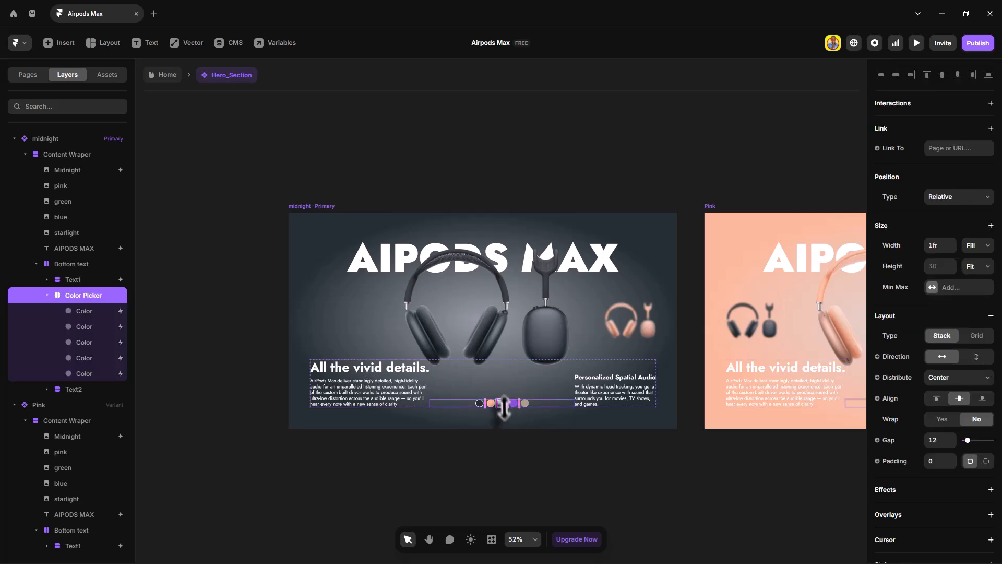
{"action": "scroll", "coordinate": [960, 418], "scroll_direction": "down", "scroll_amount": 1}
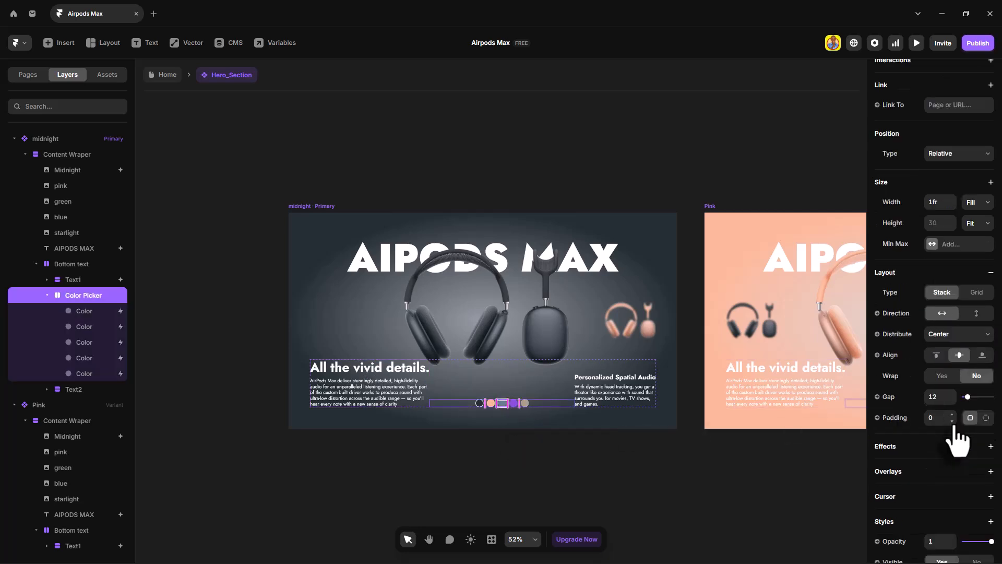
{"action": "left_click", "coordinate": [928, 452]}
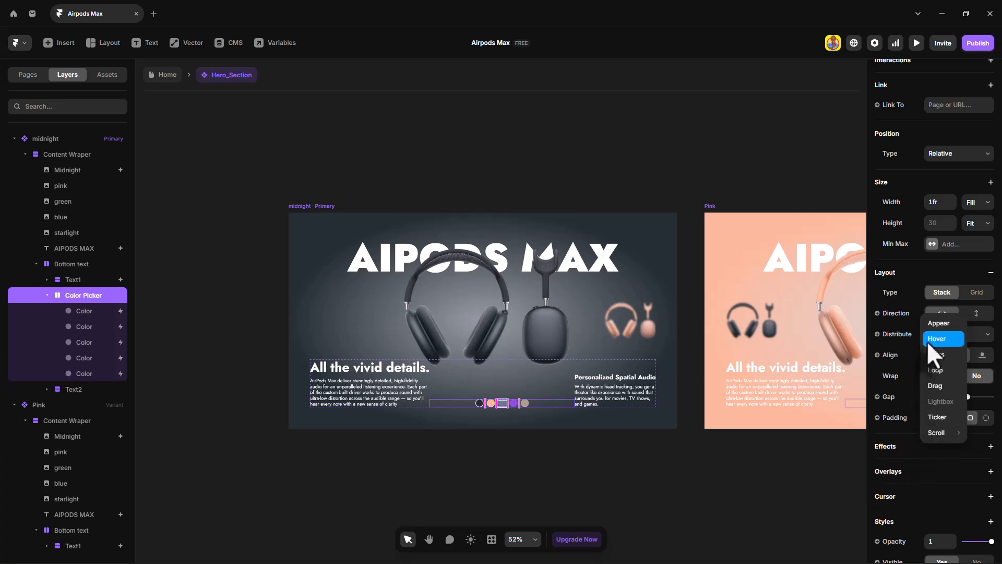
{"action": "left_click", "coordinate": [937, 323]}
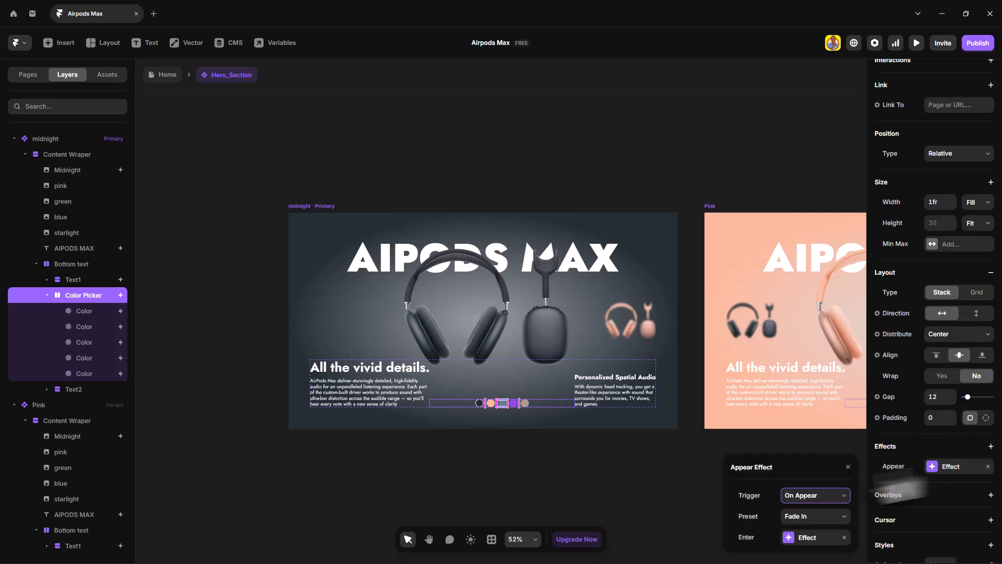
{"action": "left_click", "coordinate": [827, 520]}
{"action": "left_click", "coordinate": [823, 511]}
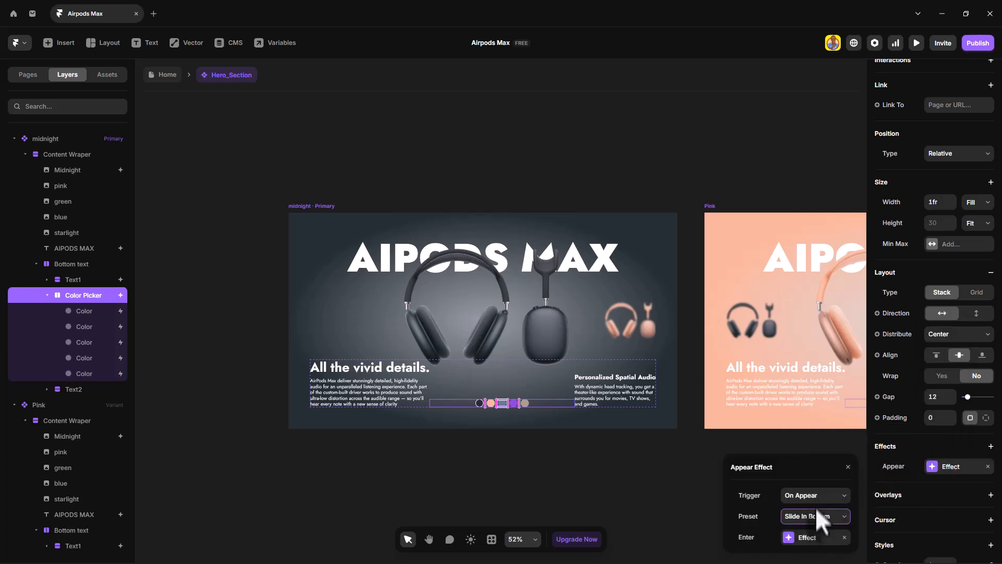
Step: Set the spring transition of the Color Picker's enter effect to a time of 1.2 and a delay of 0.2
{"action": "left_click", "coordinate": [815, 538]}
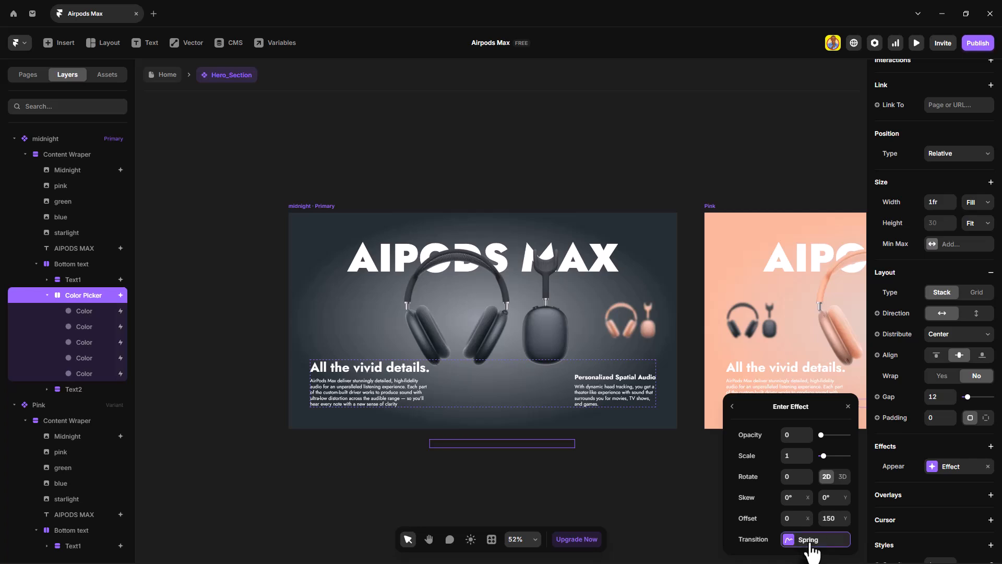
{"action": "left_click", "coordinate": [812, 540]}
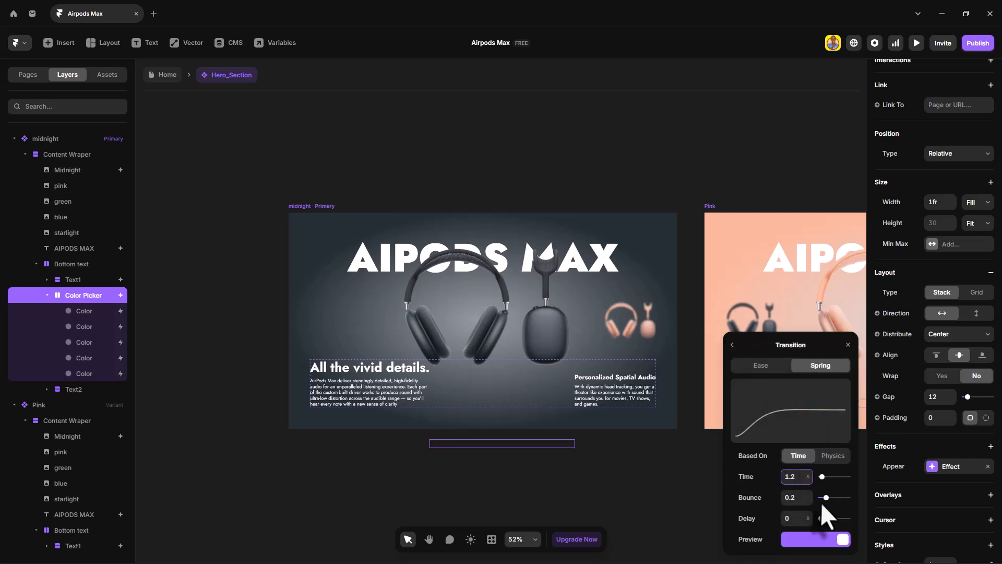
{"action": "left_click", "coordinate": [800, 518]}
{"action": "type", "text": ".2"}
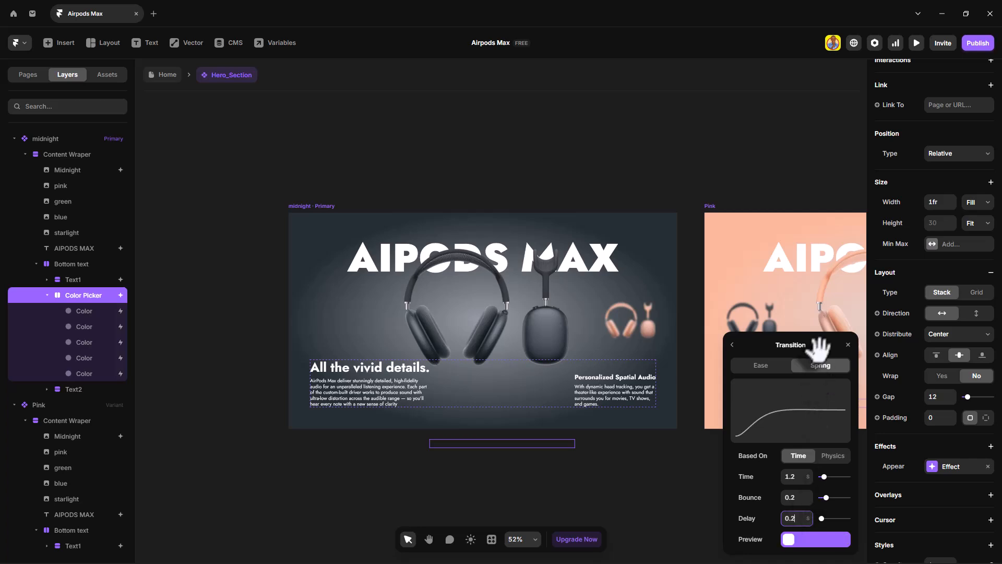
{"action": "left_click", "coordinate": [849, 345]}
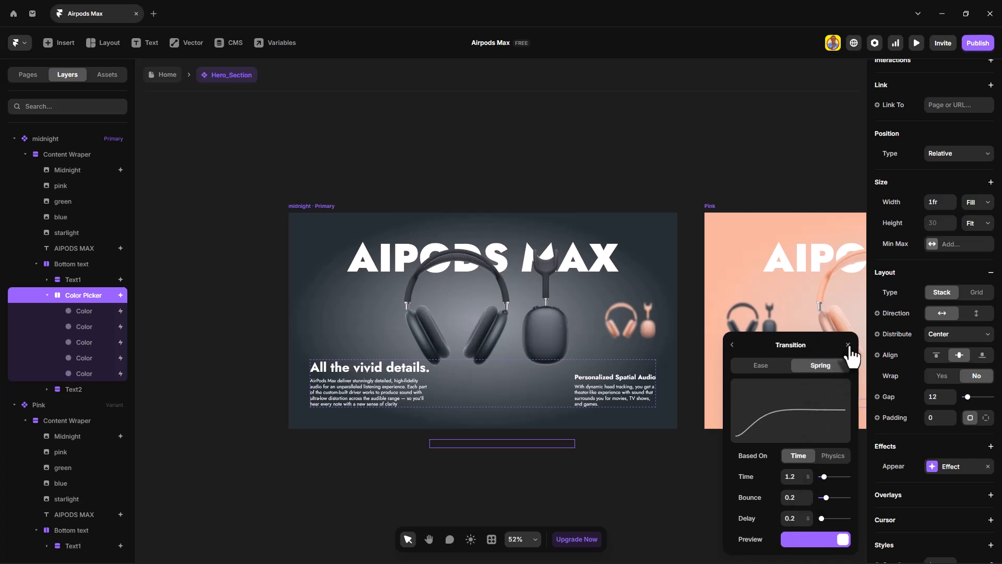
Step: Add an Appear effect to the Text2 stack in the midnight variant and choose its preset
{"action": "left_click", "coordinate": [616, 392]}
{"action": "left_click", "coordinate": [930, 404]}
{"action": "left_click", "coordinate": [935, 416]}
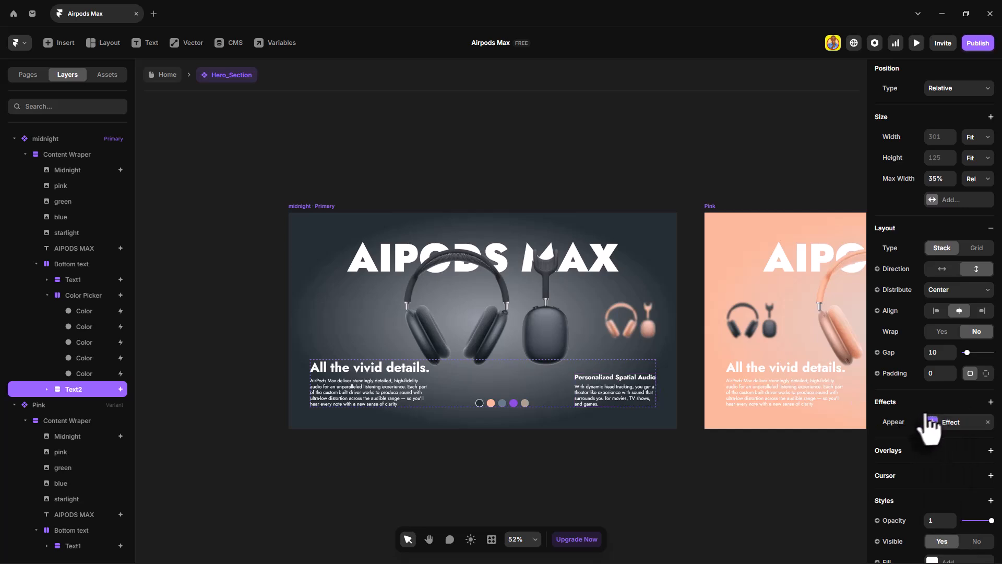
{"action": "left_click", "coordinate": [950, 423]}
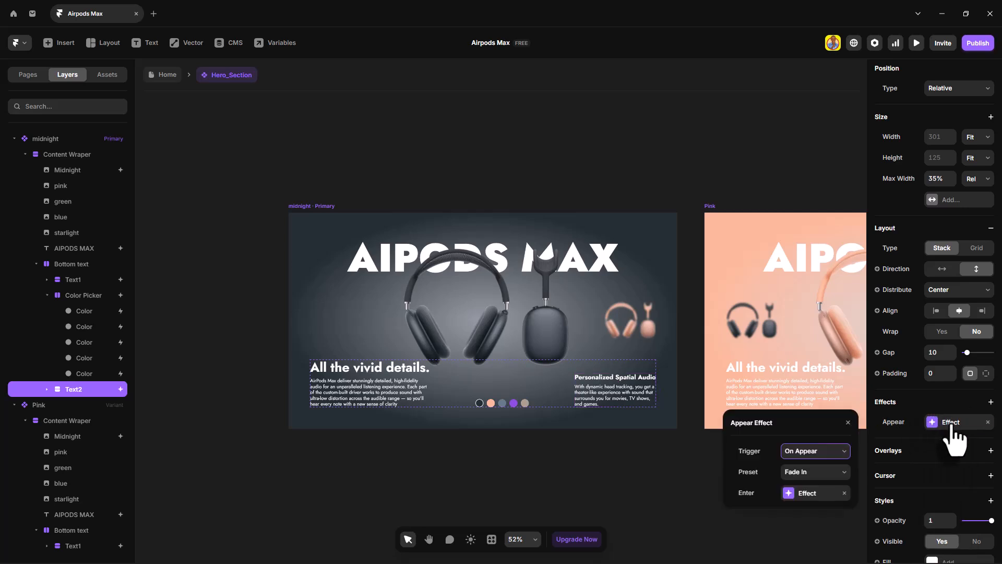
{"action": "left_click", "coordinate": [819, 471]}
{"action": "left_click", "coordinate": [816, 460]}
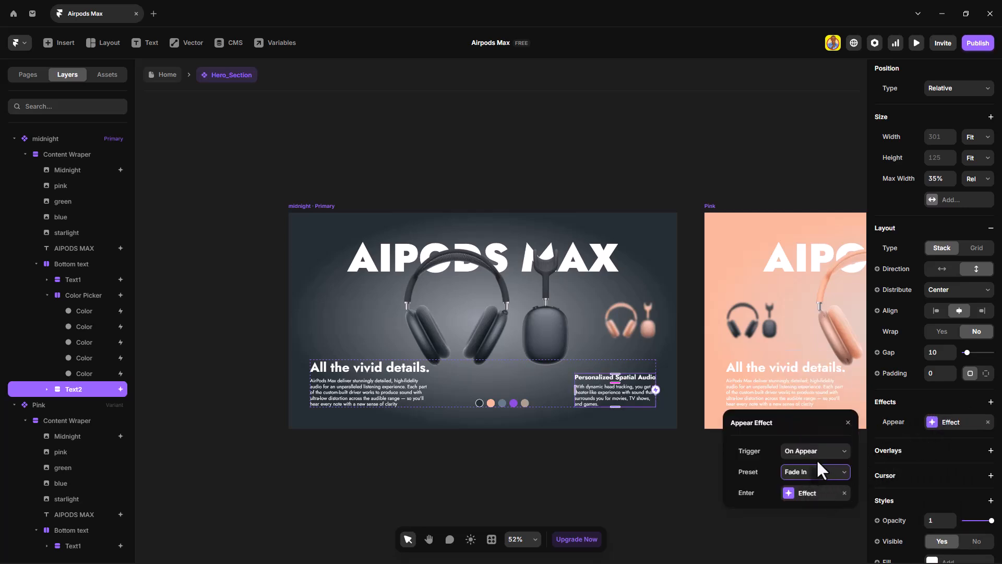
Step: Set the Text2 stack's enter effect to a Y offset of 200, with a spring time of 1 and a delay of 0.4
{"action": "left_click", "coordinate": [823, 493]}
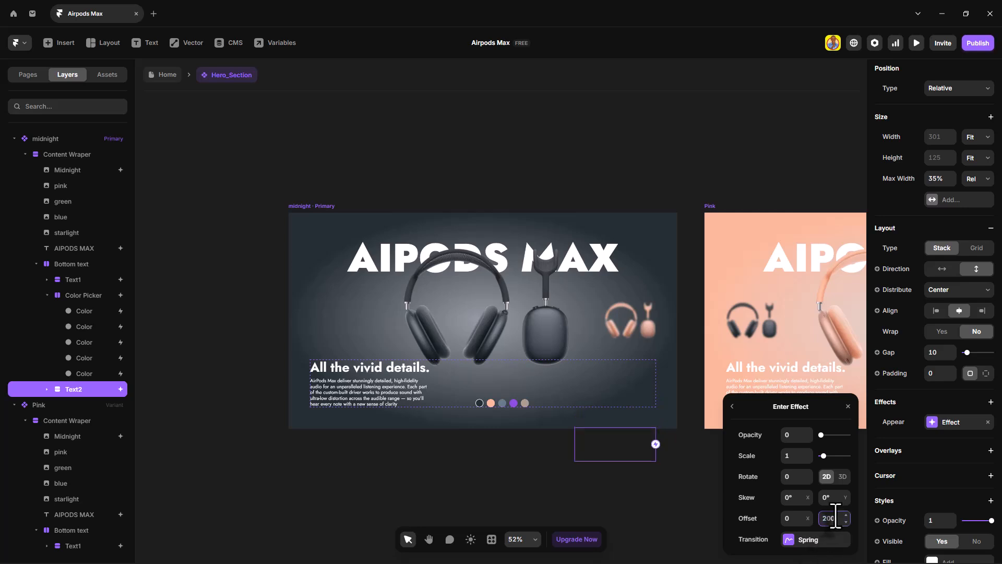
{"action": "left_click", "coordinate": [823, 541]}
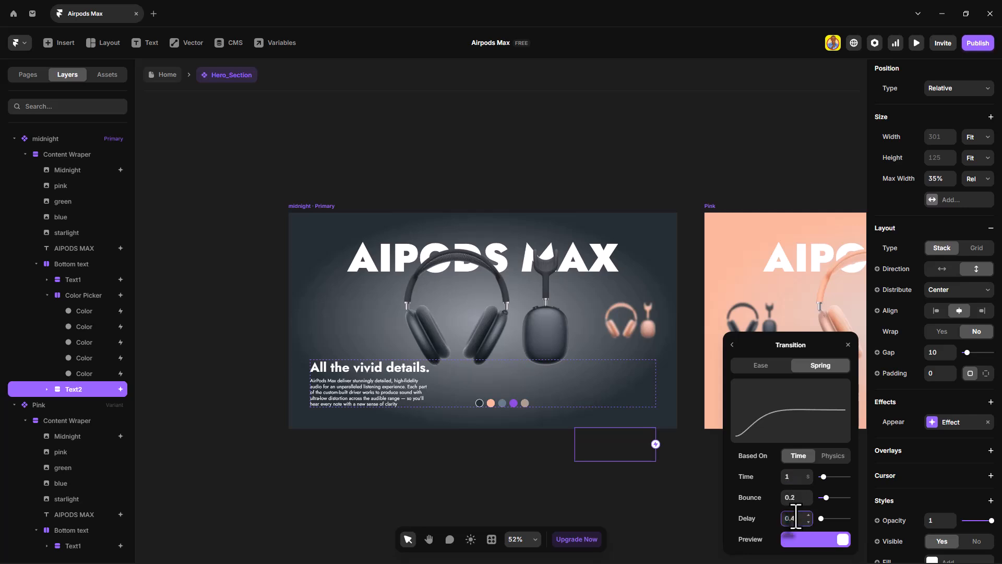
{"action": "left_click", "coordinate": [848, 345]}
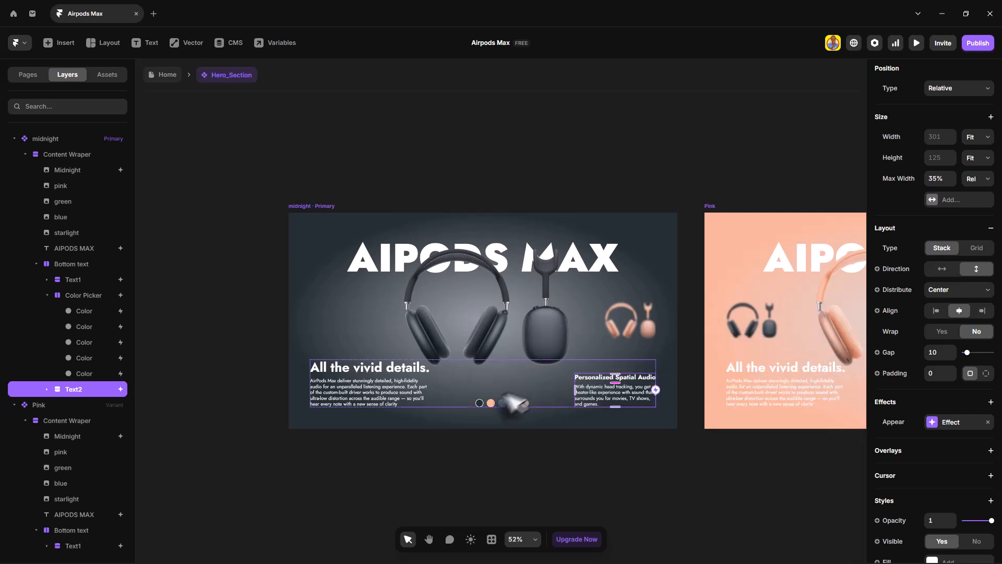
Step: Preview the midnight variant's appear animations twice and test the pink, green and midnight colour swatches
{"action": "left_click", "coordinate": [293, 207]}
{"action": "key", "text": "ctrl+p"}
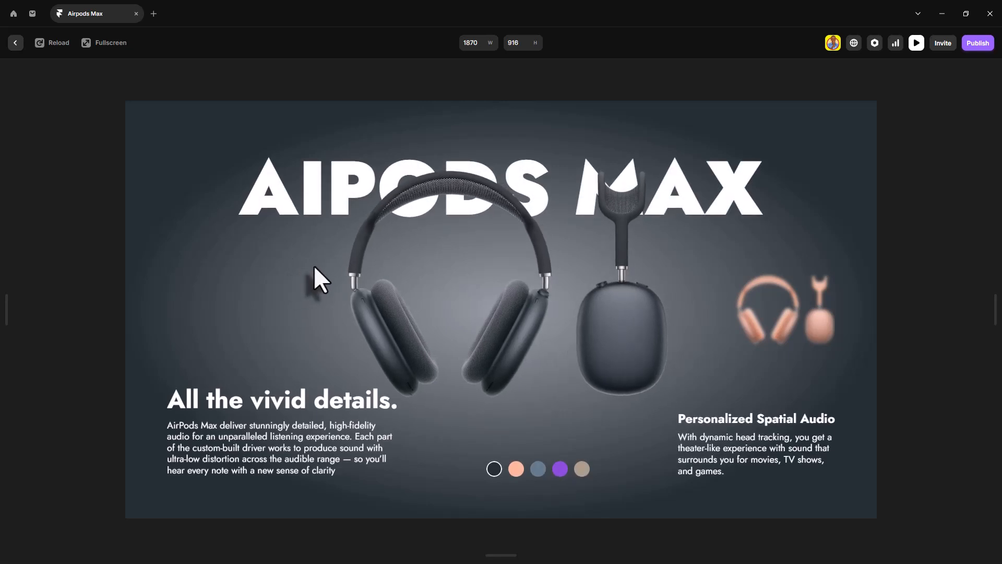
{"action": "key", "text": "Escape"}
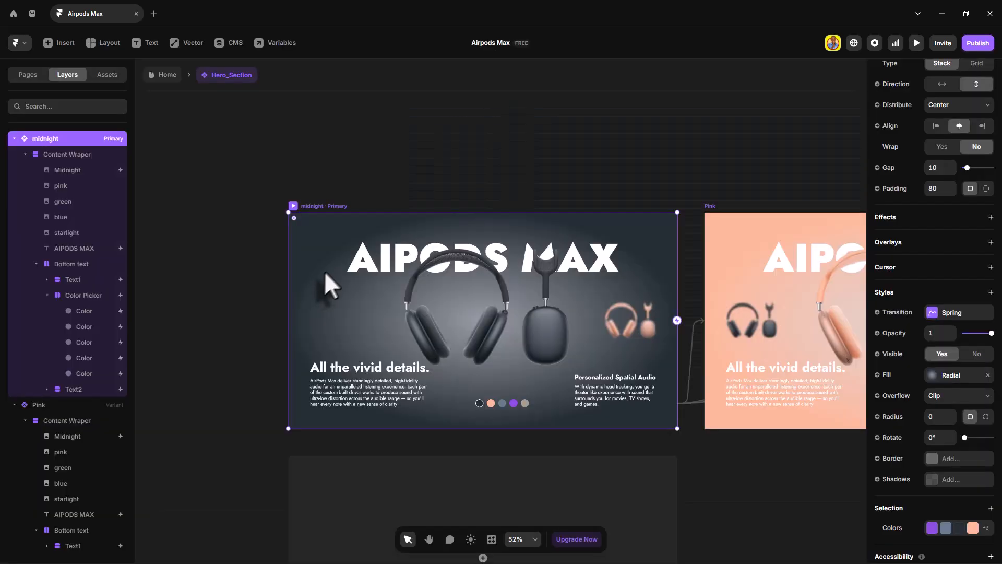
{"action": "left_click", "coordinate": [293, 206]}
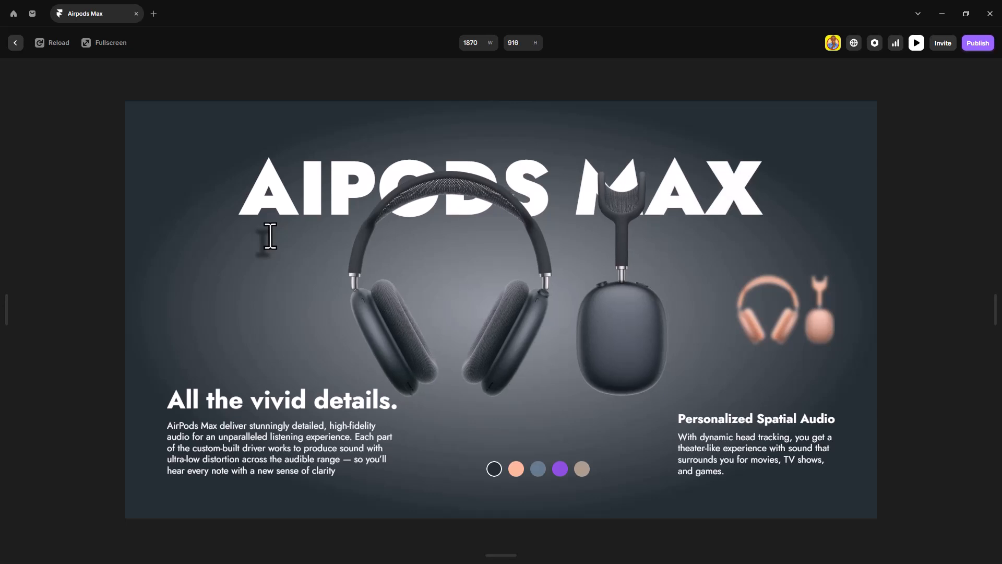
{"action": "left_click", "coordinate": [515, 469]}
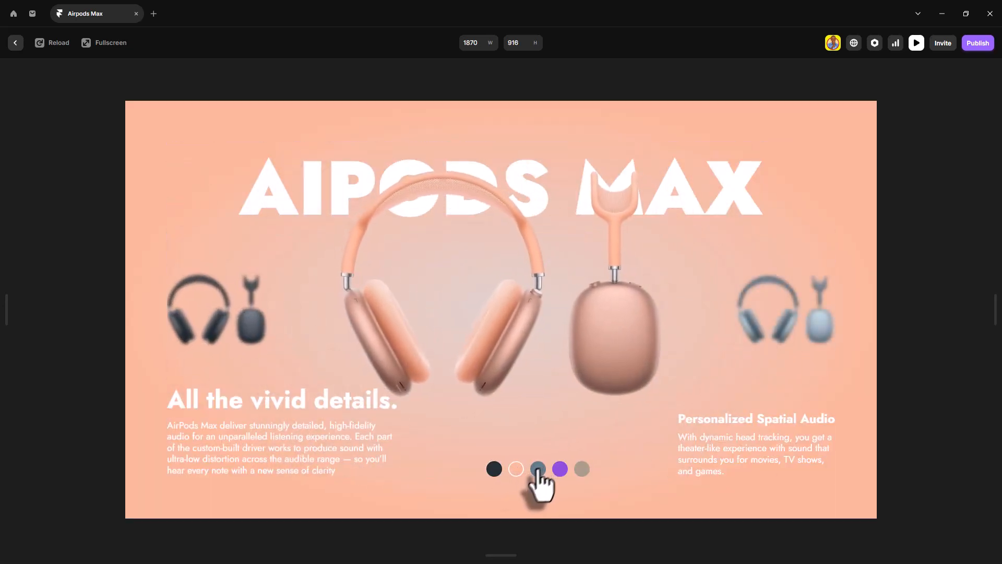
{"action": "left_click", "coordinate": [538, 469]}
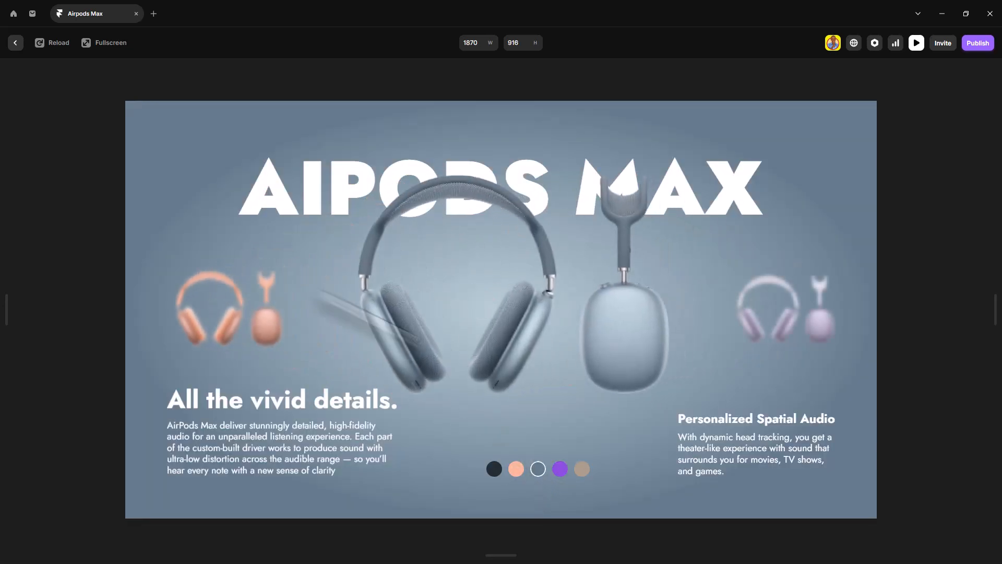
{"action": "left_click", "coordinate": [494, 469]}
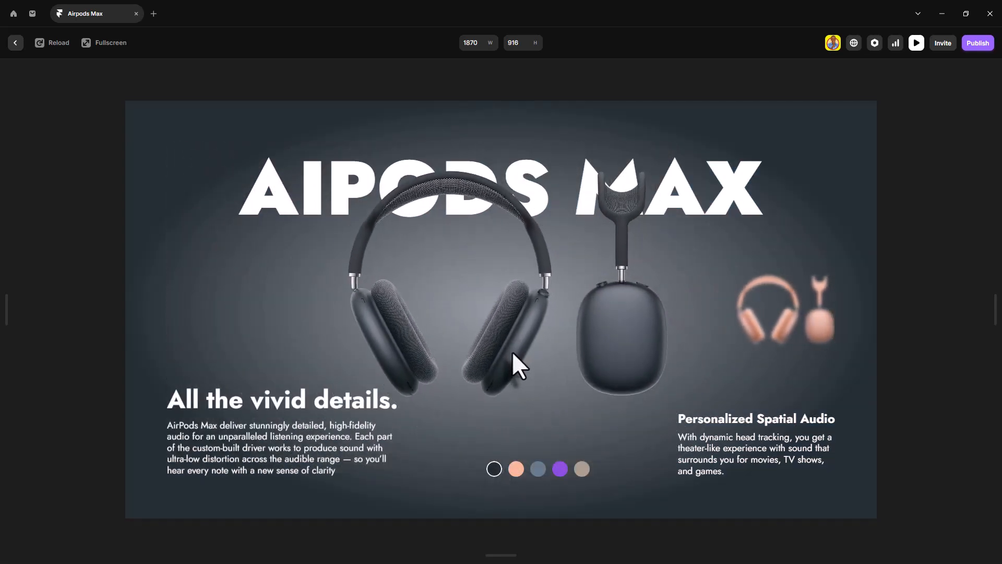
{"action": "key", "text": "Escape"}
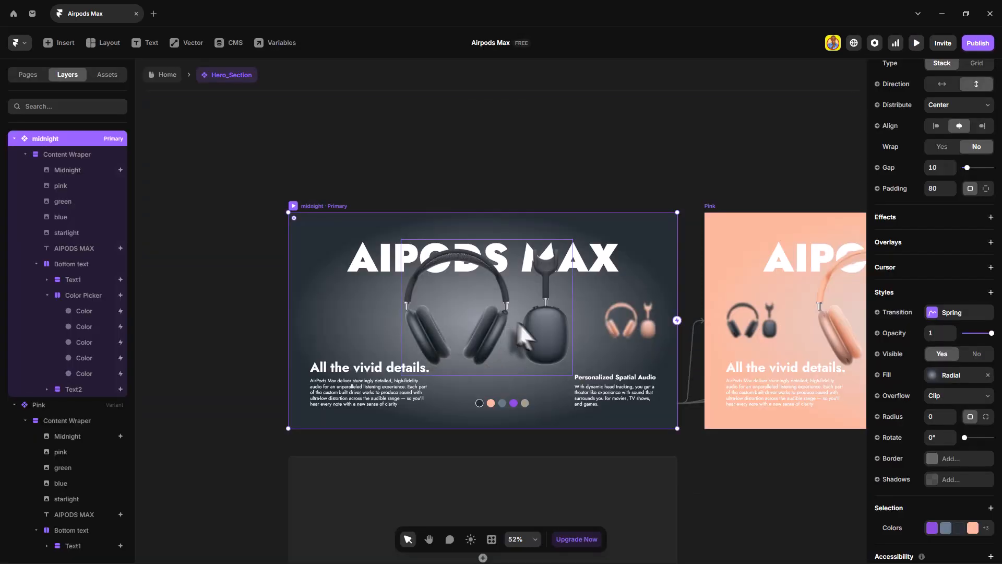
Step: Remove the Appear effect from the Midnight image in the Pink variant
{"action": "scroll", "coordinate": [571, 335], "scroll_direction": "right", "scroll_amount": 5}
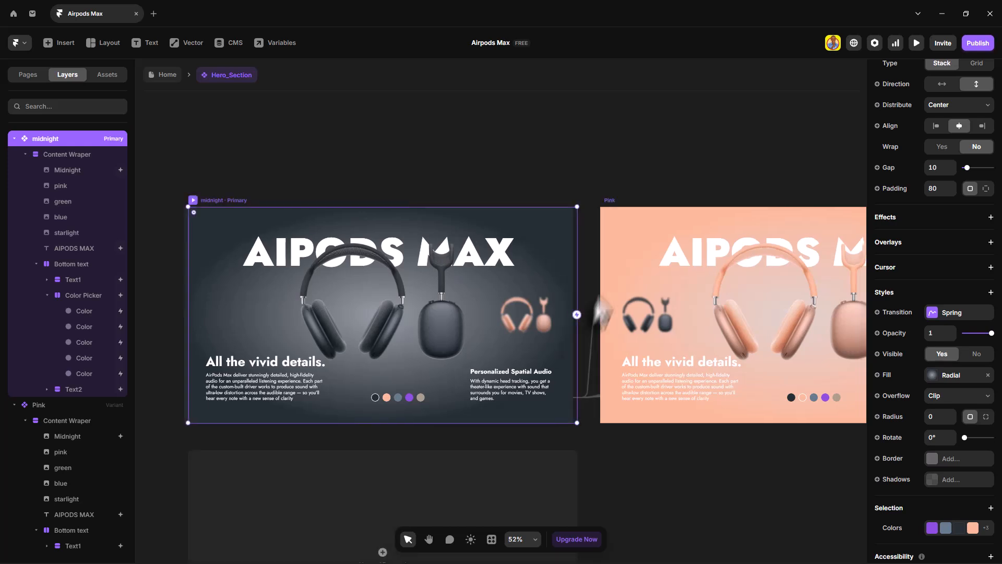
{"action": "scroll", "coordinate": [602, 313], "scroll_direction": "right", "scroll_amount": 2}
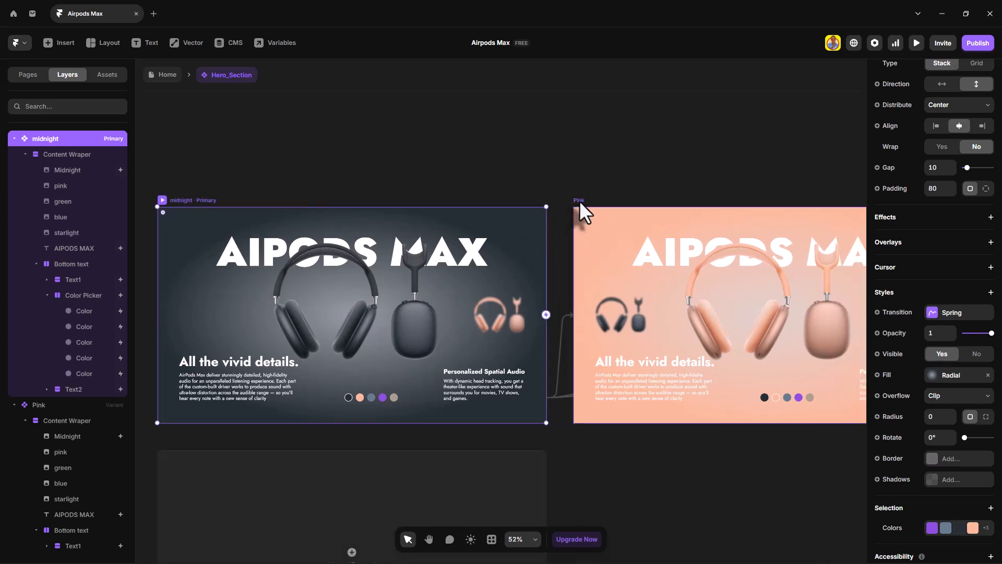
{"action": "left_click", "coordinate": [580, 203]}
{"action": "left_click", "coordinate": [69, 243]}
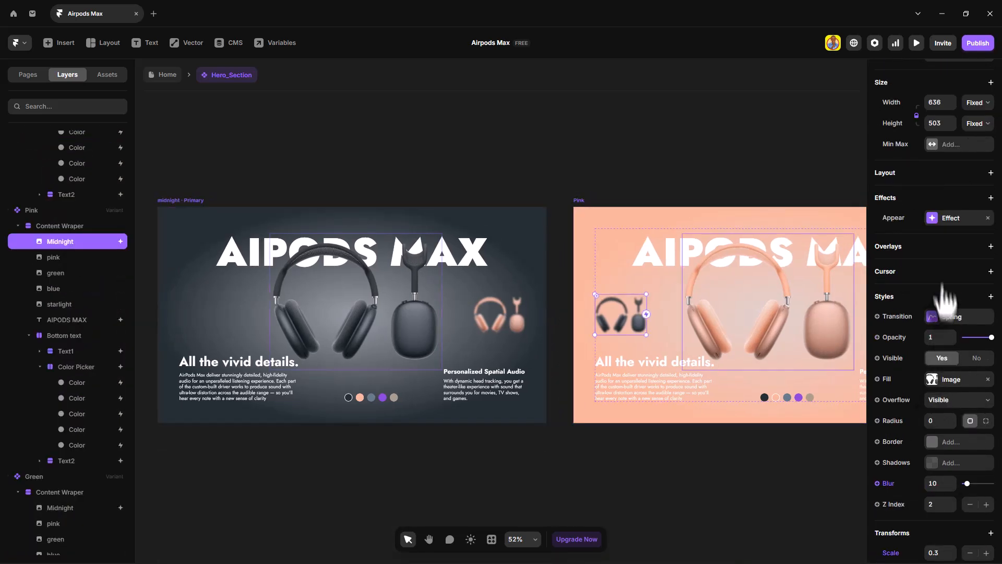
{"action": "left_click", "coordinate": [989, 218]}
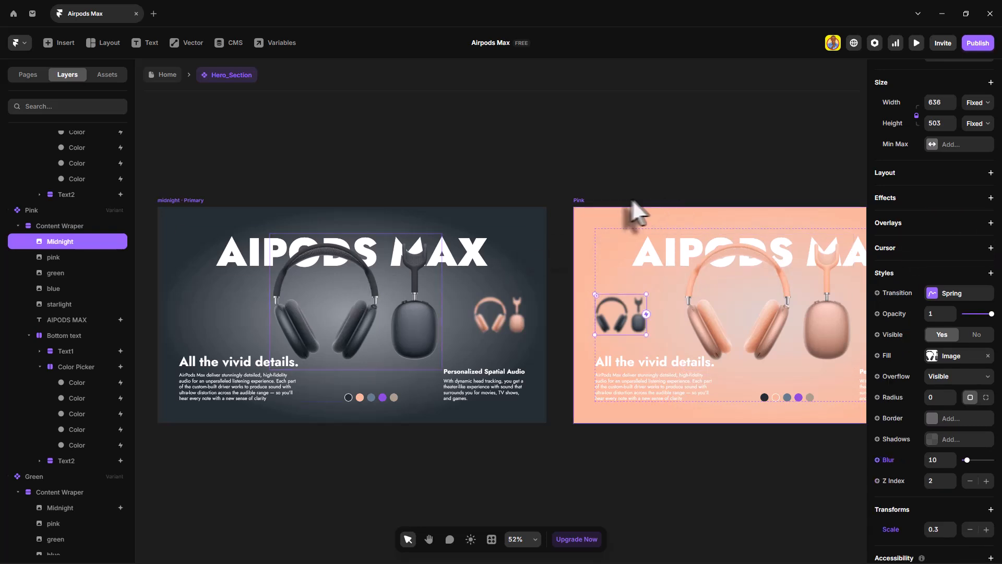
Step: Remove the Appear effect from the Midnight image in the Green variant
{"action": "scroll", "coordinate": [557, 259], "scroll_direction": "right", "scroll_amount": 10}
{"action": "left_click", "coordinate": [431, 202]}
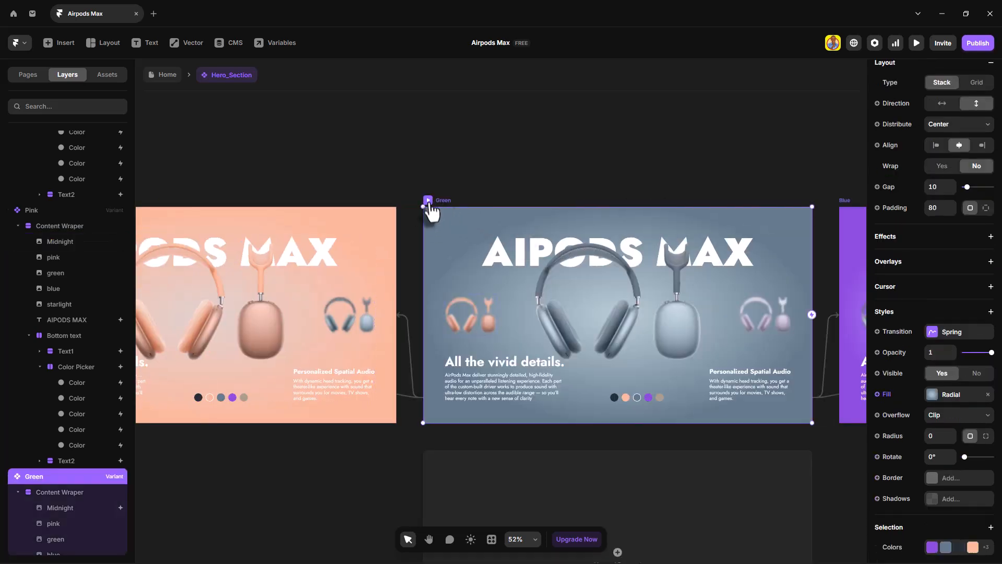
{"action": "scroll", "coordinate": [78, 460], "scroll_direction": "down", "scroll_amount": 5}
{"action": "left_click", "coordinate": [78, 301]}
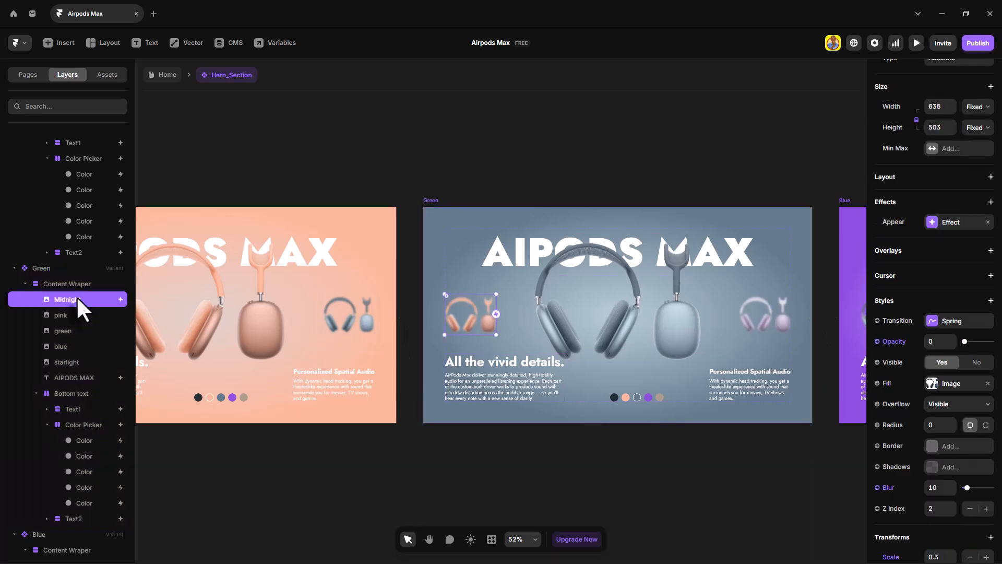
{"action": "left_click", "coordinate": [988, 221]}
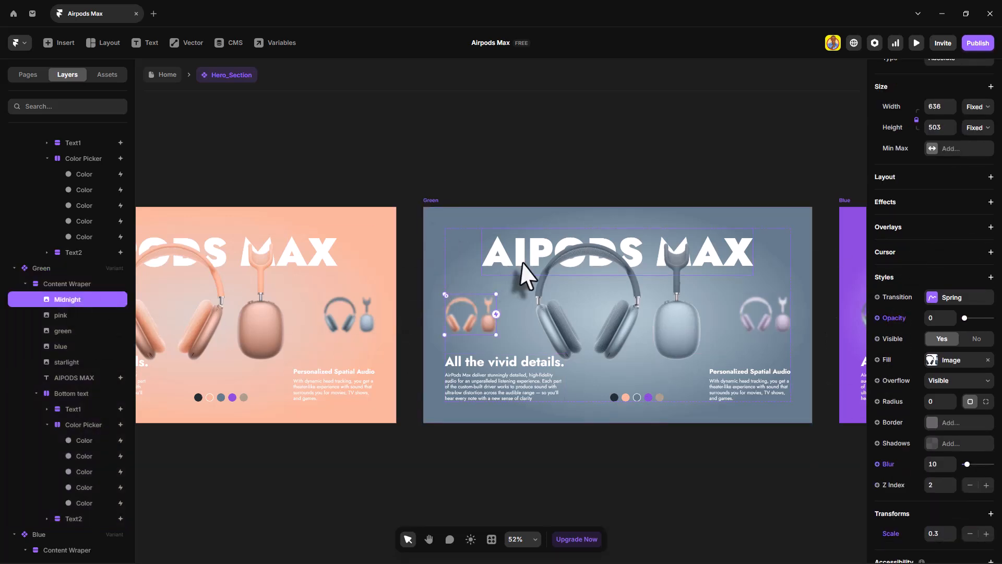
Step: Remove the Appear effect from the Midnight image in the Blue variant
{"action": "scroll", "coordinate": [347, 209], "scroll_direction": "right", "scroll_amount": 4}
{"action": "left_click", "coordinate": [347, 209]}
{"action": "scroll", "coordinate": [81, 383], "scroll_direction": "down", "scroll_amount": 5}
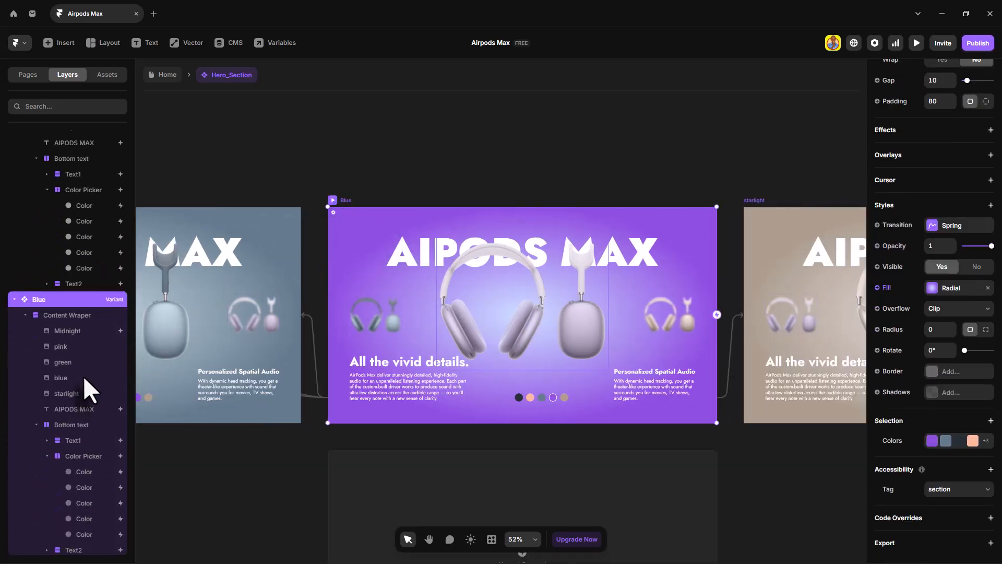
{"action": "left_click", "coordinate": [85, 332]}
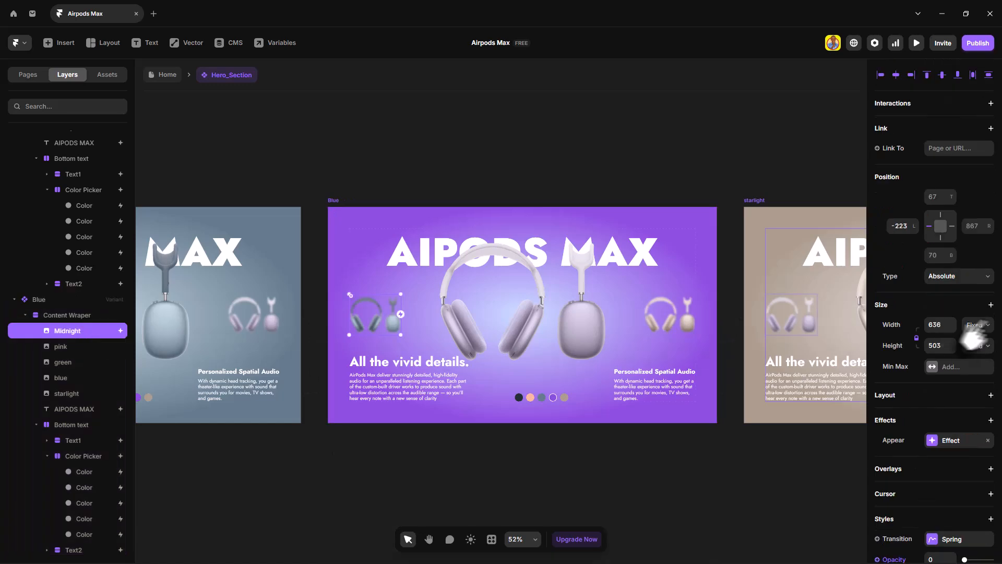
{"action": "left_click", "coordinate": [988, 443]}
Step: Remove the Appear effect from the Midnight image in the starlight variant
{"action": "left_click", "coordinate": [757, 199]}
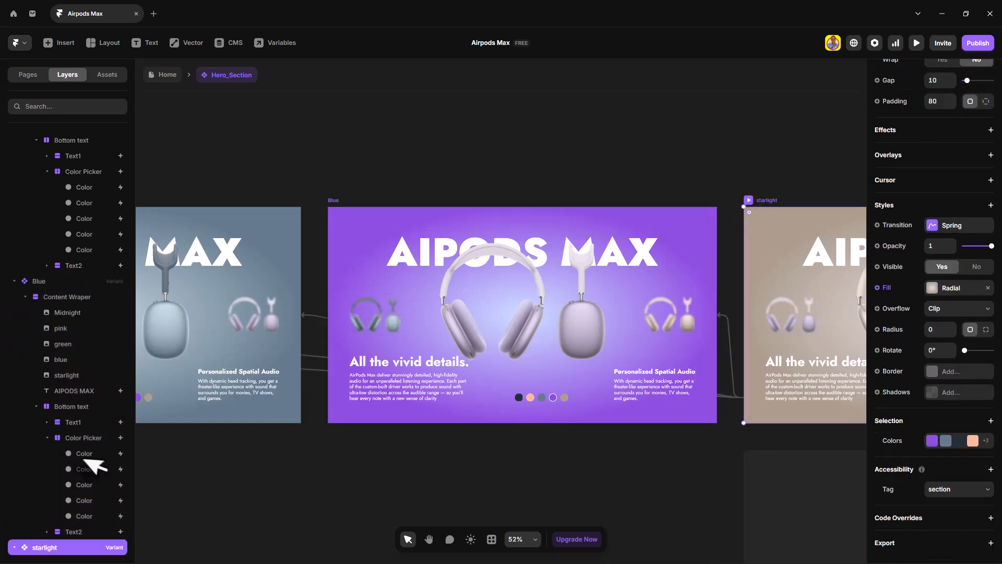
{"action": "scroll", "coordinate": [90, 470], "scroll_direction": "down", "scroll_amount": 2}
{"action": "left_click", "coordinate": [94, 527]}
{"action": "left_click", "coordinate": [988, 441]}
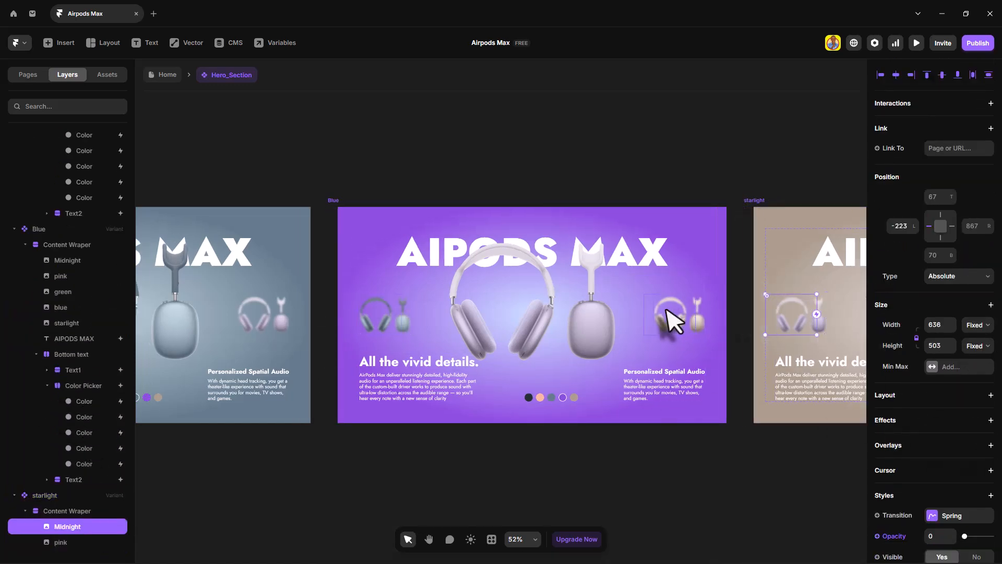
{"action": "scroll", "coordinate": [659, 315], "scroll_direction": "right", "scroll_amount": 3}
Step: Preview the hero section and test switching between the pink, green, starlight, midnight and blue swatches
{"action": "key", "text": "ctrl+p"}
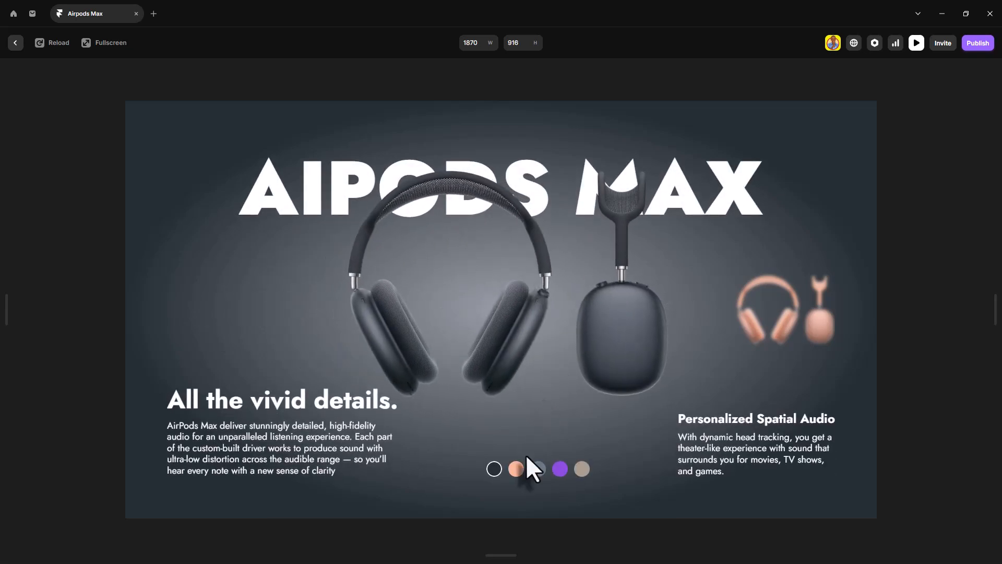
{"action": "left_click", "coordinate": [516, 470]}
{"action": "left_click", "coordinate": [537, 469]}
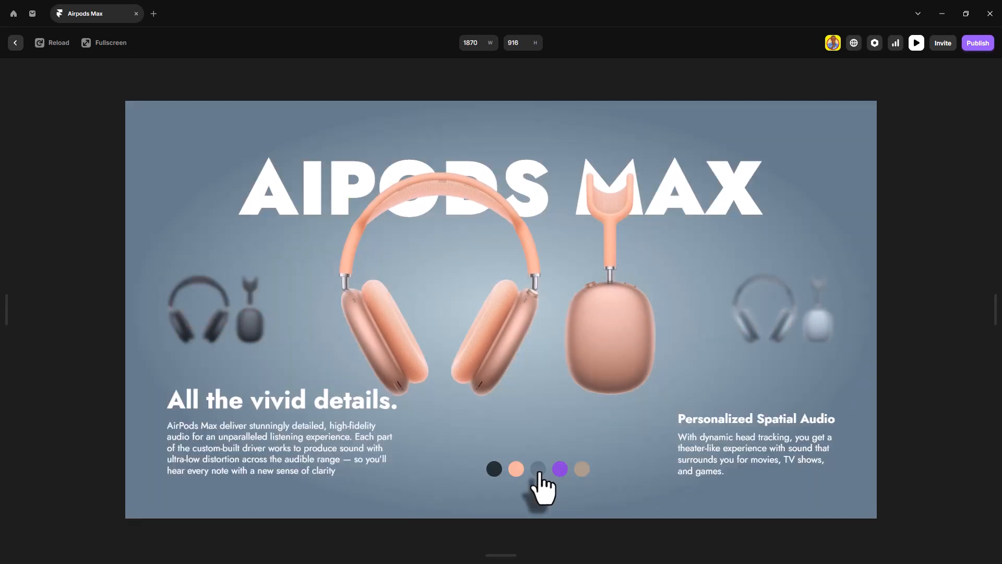
{"action": "left_click", "coordinate": [581, 469]}
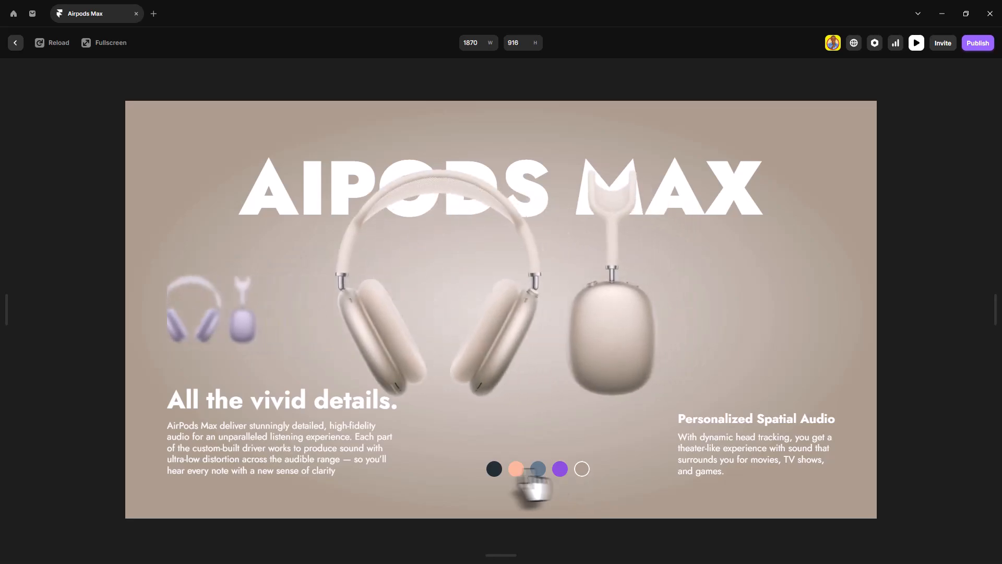
{"action": "left_click", "coordinate": [495, 469]}
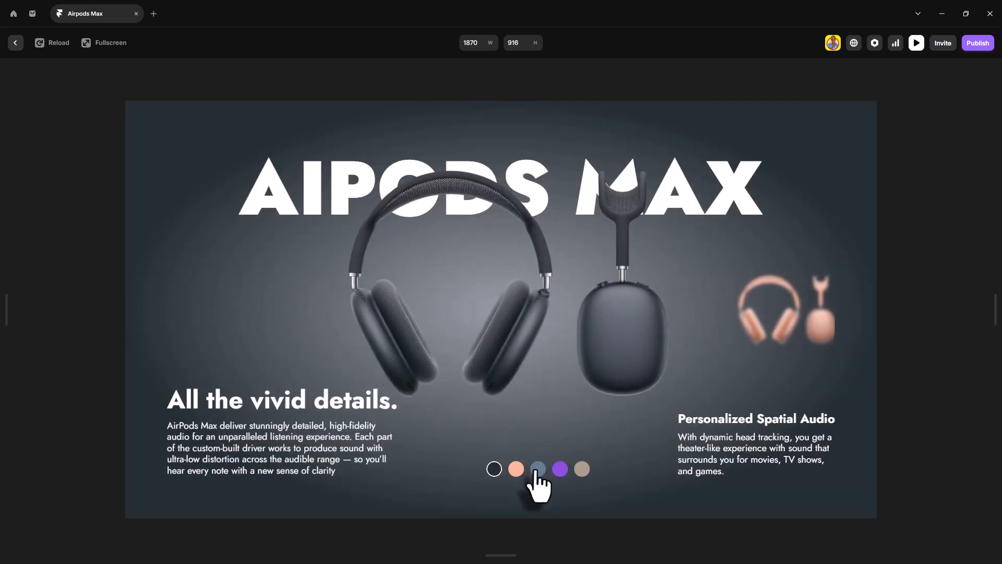
{"action": "left_click", "coordinate": [537, 469]}
{"action": "left_click", "coordinate": [517, 469]}
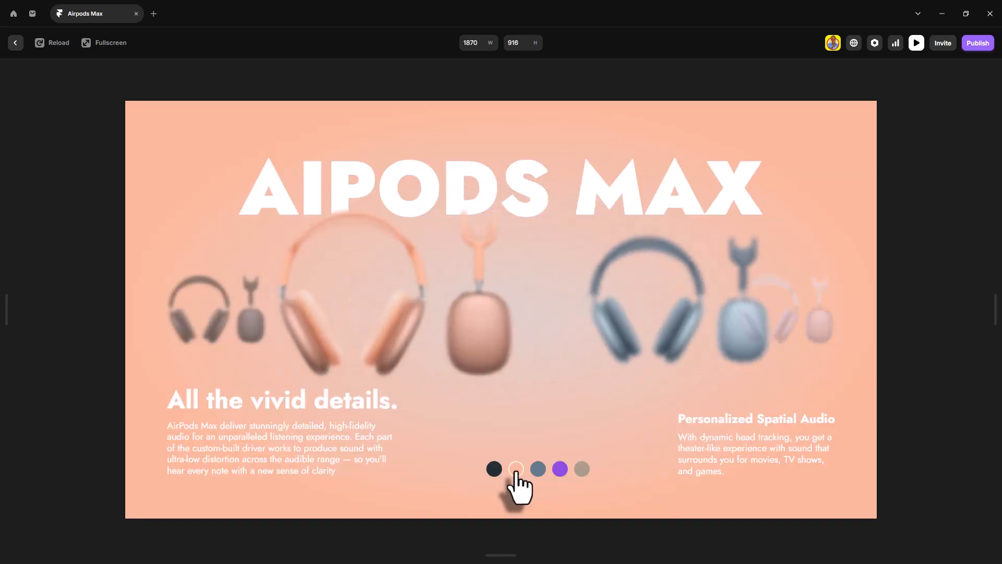
{"action": "left_click", "coordinate": [495, 469]}
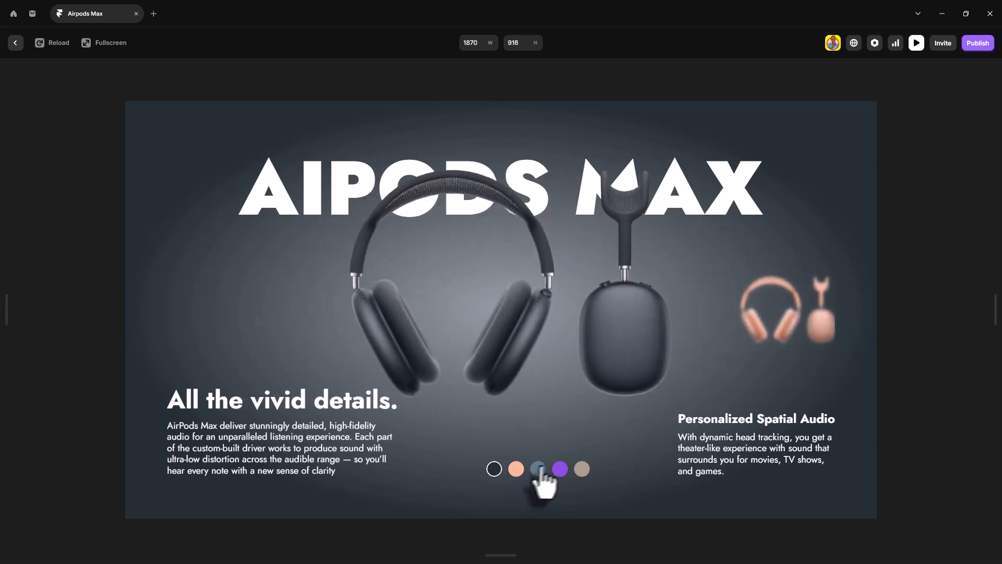
{"action": "left_click", "coordinate": [560, 469]}
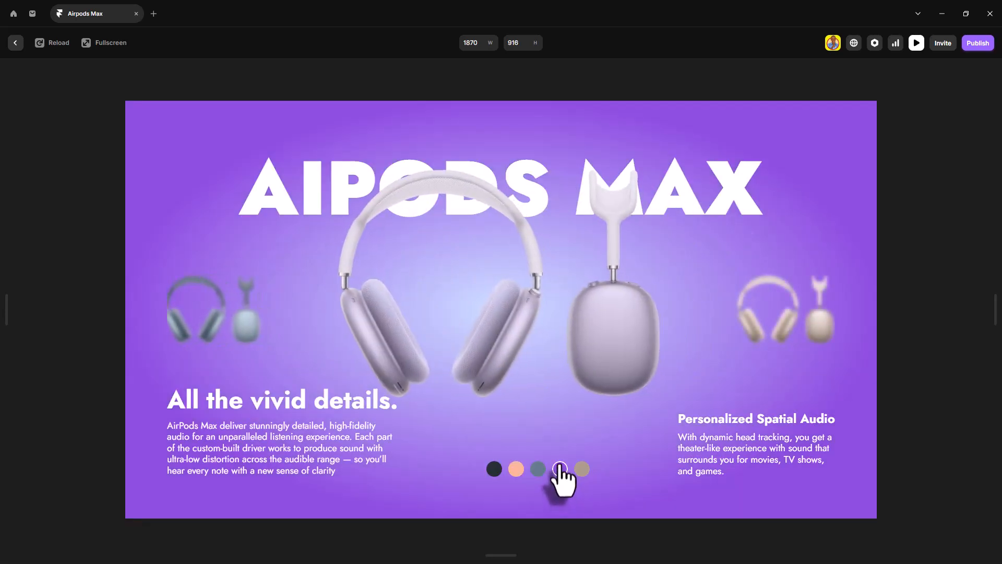
{"action": "key", "text": "Escape"}
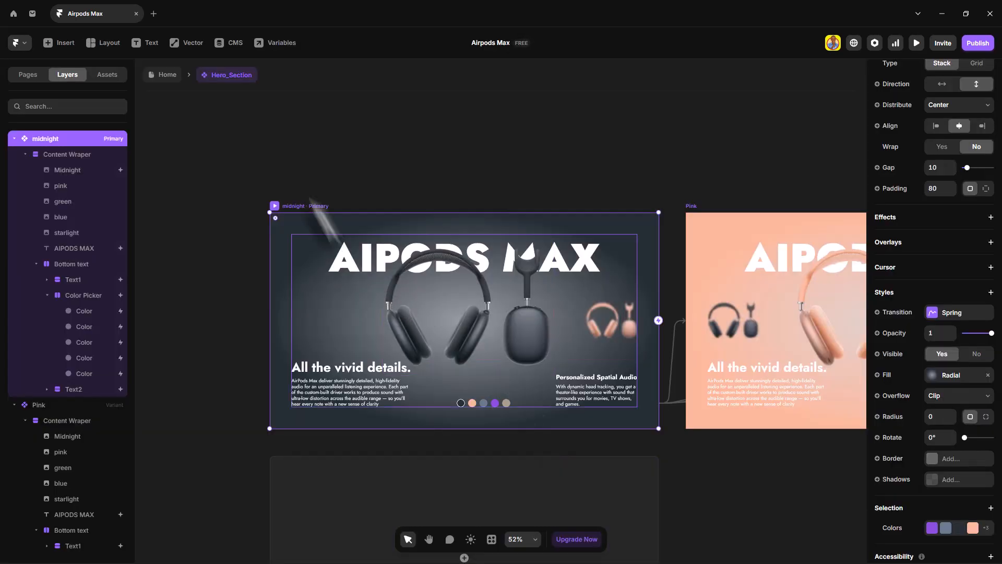
Step: On the Home page, add a frame above the Hero_Section in Desktop, with width set to Fill and height 75
{"action": "left_click", "coordinate": [168, 76]}
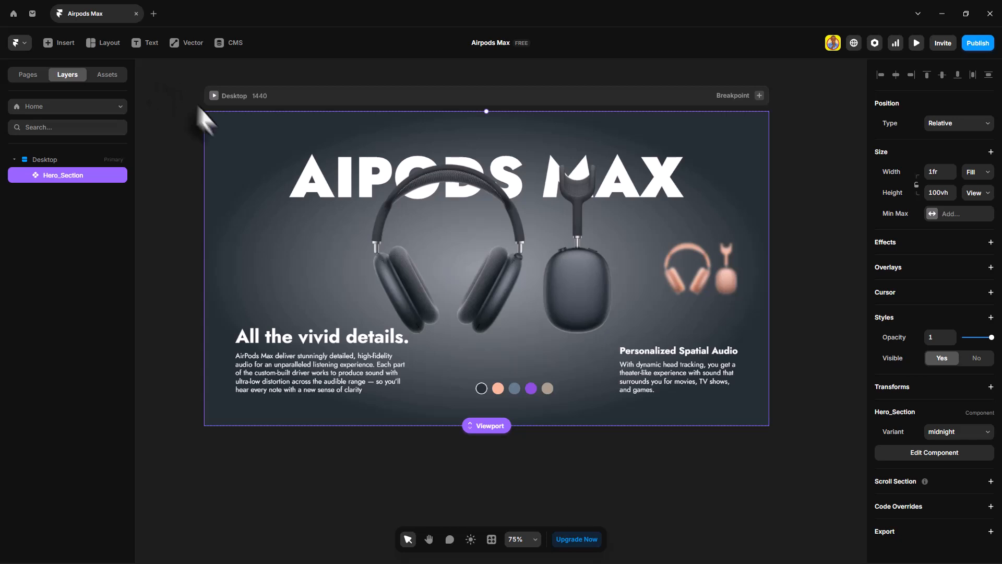
{"action": "key", "text": "f"}
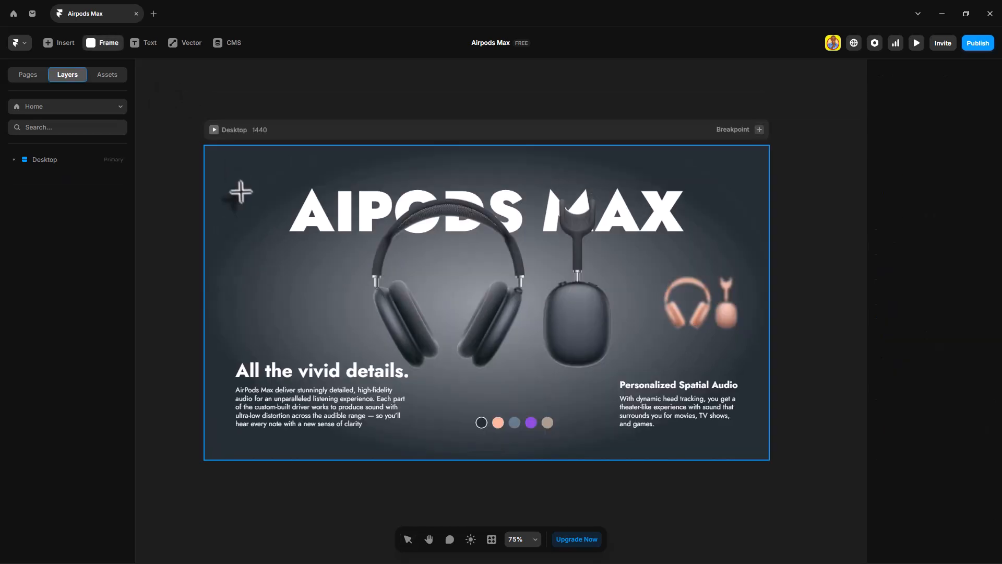
{"action": "left_click_drag", "start_coordinate": [243, 160], "coordinate": [331, 182]}
{"action": "left_click", "coordinate": [978, 220]}
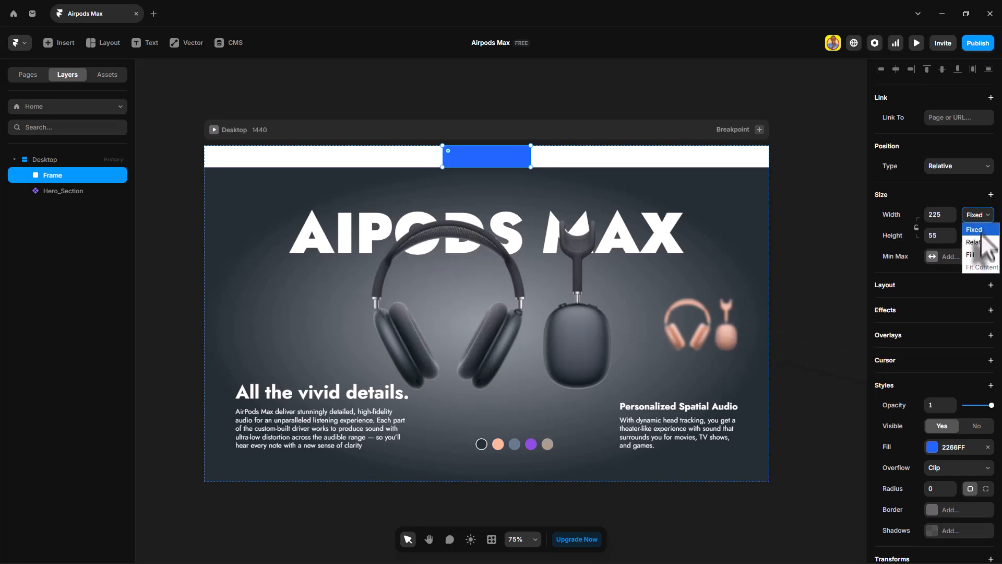
{"action": "left_click", "coordinate": [972, 252]}
{"action": "left_click", "coordinate": [937, 235]}
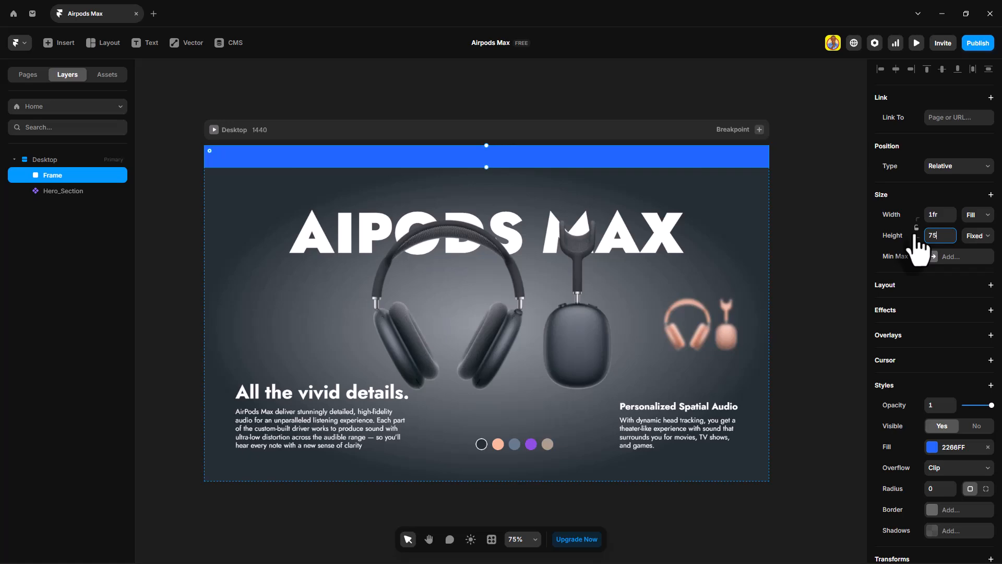
{"action": "key", "text": "Return"}
Step: Give the new frame a horizontal stack layout with 80 padding on its right and left sides, and name it Navbar
{"action": "left_click", "coordinate": [991, 285]}
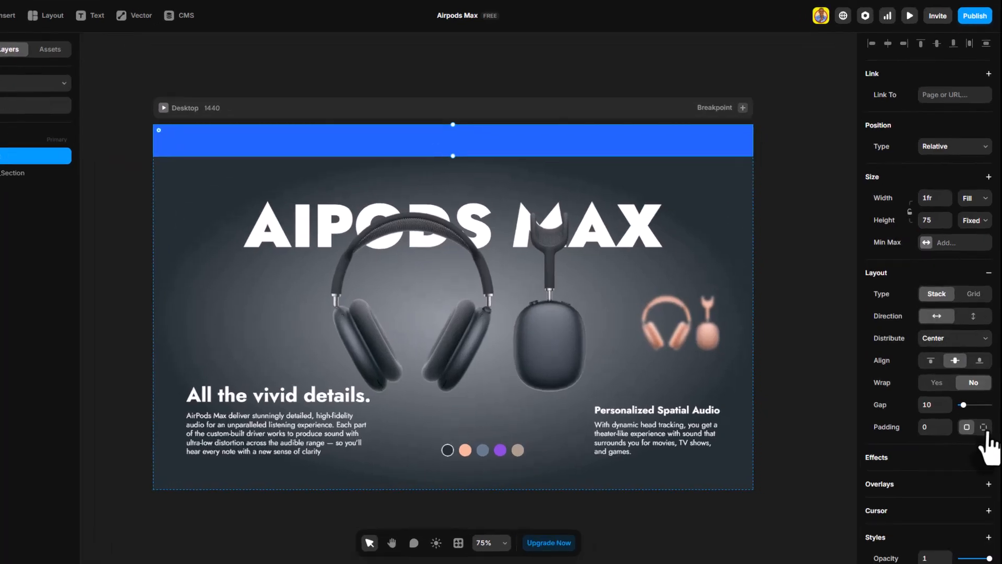
{"action": "left_click", "coordinate": [986, 430]}
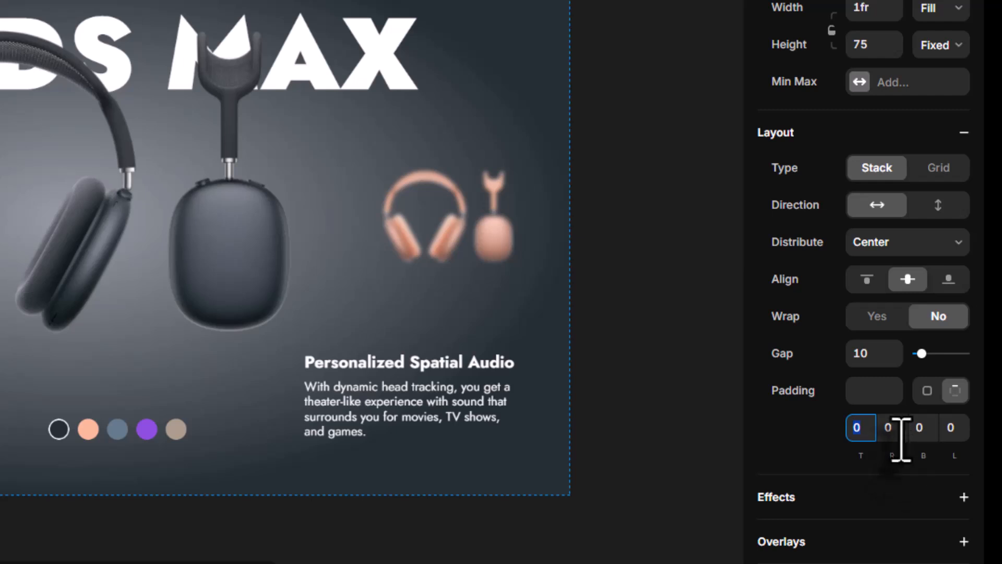
{"action": "left_click", "coordinate": [896, 432]}
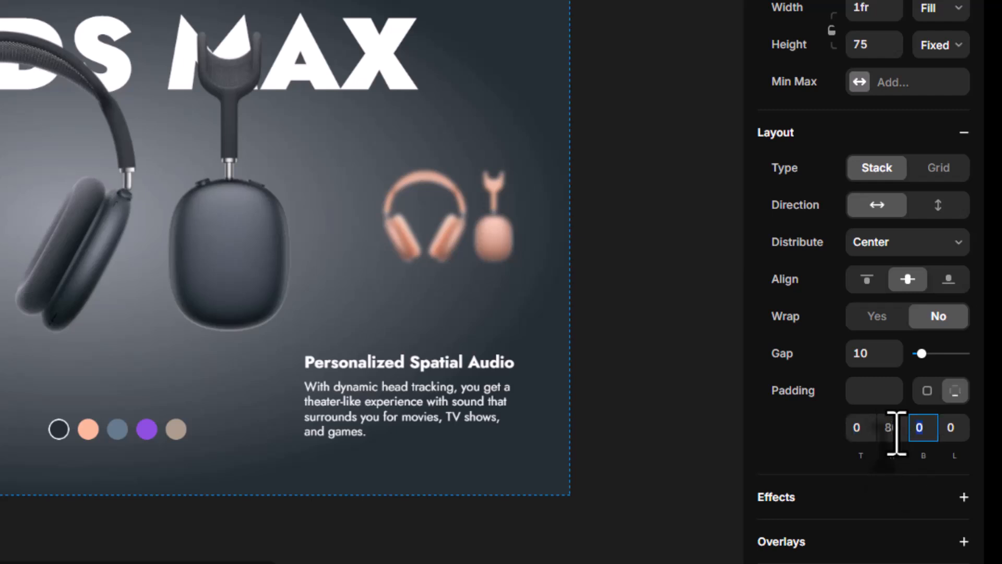
{"action": "type", "text": "80"}
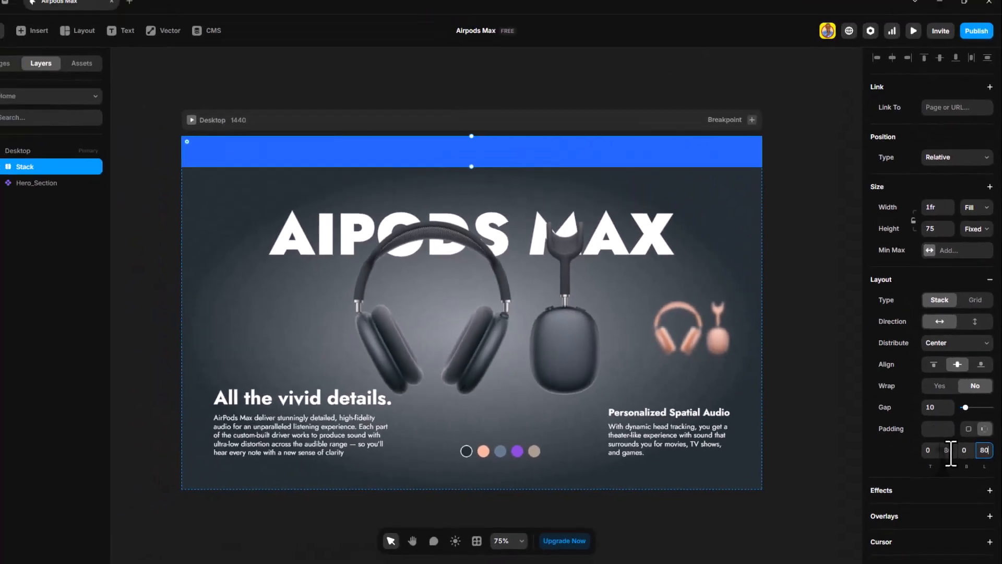
Step: Bring the Apple_logo_black image from the AirpodsMax folder into the Navbar and shrink it to fit the bar's height
{"action": "key", "text": "alt+Tab"}
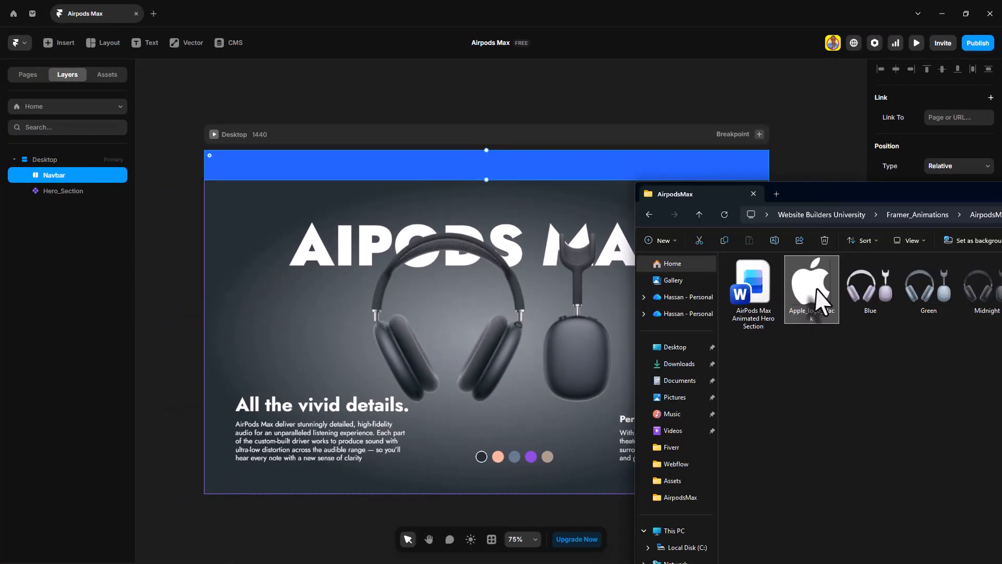
{"action": "left_click_drag", "start_coordinate": [812, 292], "coordinate": [440, 172]}
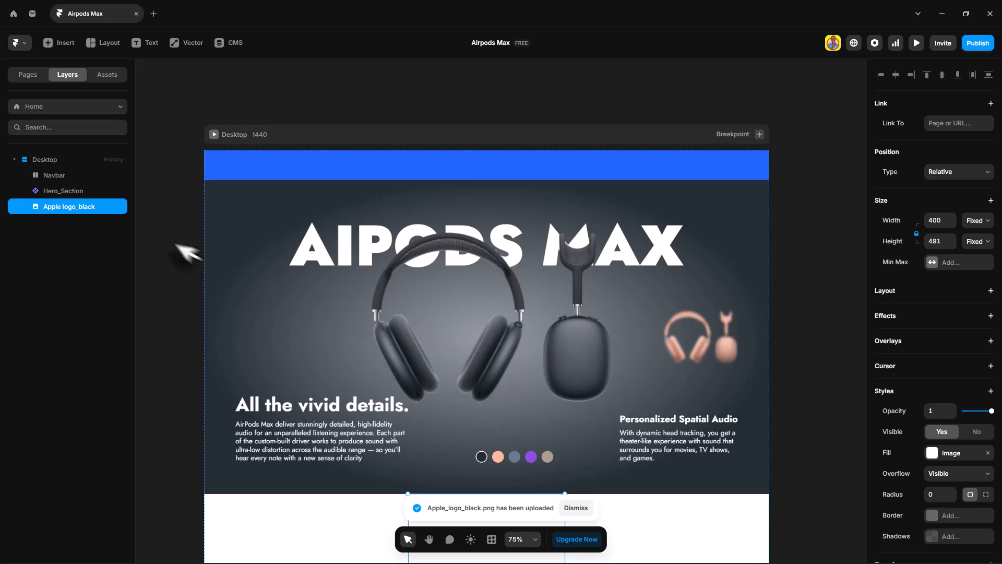
{"action": "left_click_drag", "start_coordinate": [78, 214], "coordinate": [67, 170]}
{"action": "left_click_drag", "start_coordinate": [565, 165], "coordinate": [427, 158]}
Step: Add a "Home" text link to the Navbar beside the logo and duplicate it three times
{"action": "key", "text": "t"}
{"action": "left_click", "coordinate": [534, 167]}
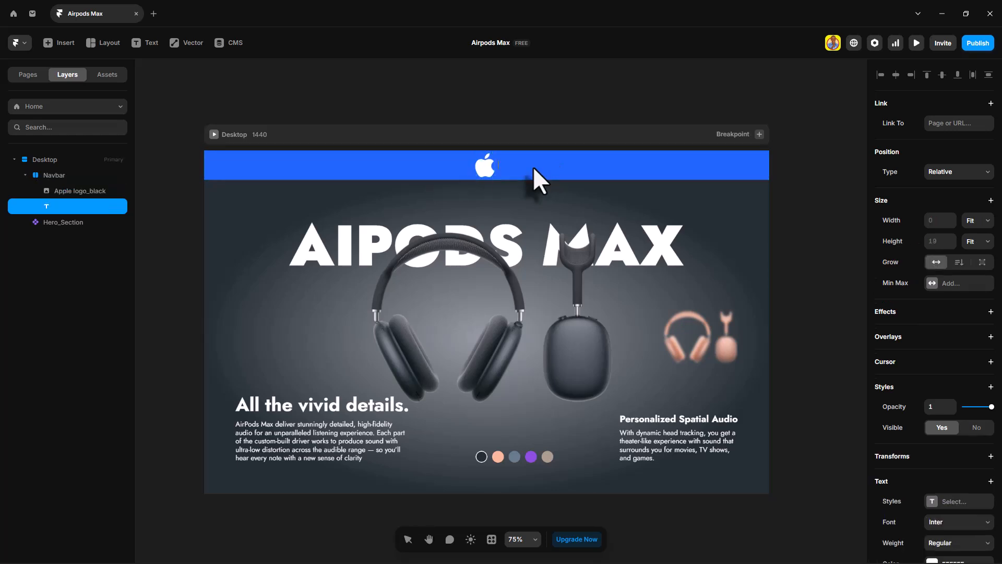
{"action": "type", "text": "Home"}
{"action": "key", "text": "ctrl+d"}
{"action": "key", "text": "ctrl+d"}
{"action": "key", "text": "ctrl+d"}
Step: Change the three duplicated link texts to "About", "Products" and "Where to Buy"
{"action": "double_click", "coordinate": [489, 165]}
{"action": "type", "text": "About"}
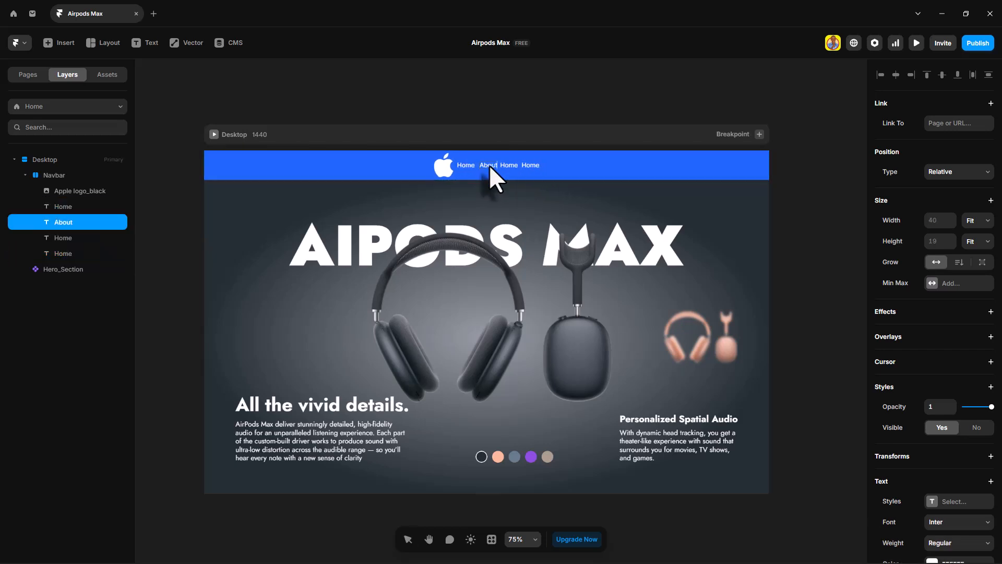
{"action": "double_click", "coordinate": [510, 165]}
{"action": "type", "text": "Products"}
{"action": "double_click", "coordinate": [536, 165]}
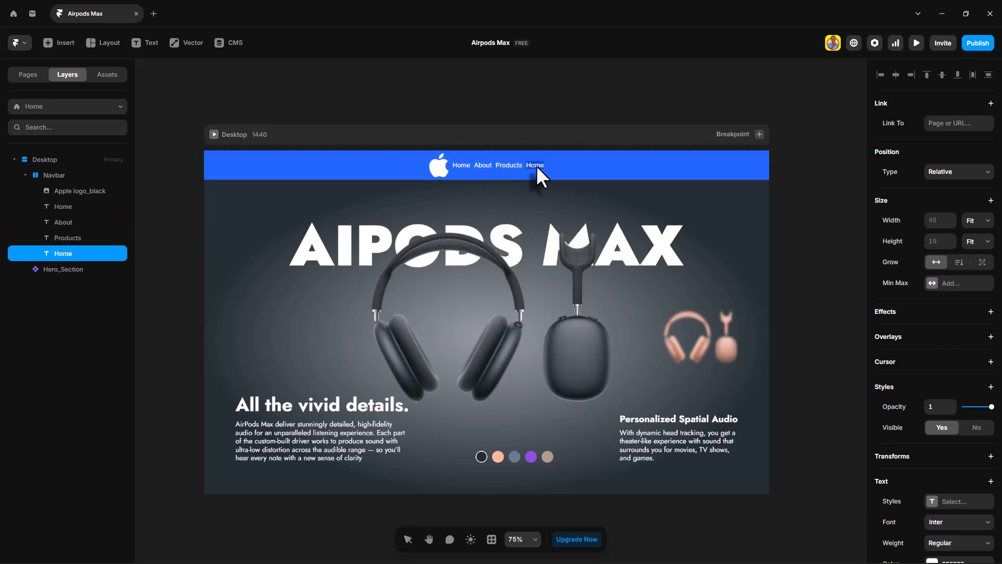
{"action": "type", "text": "Where to Buy"}
Step: Wrap the four text links in a stack with a gap of 24 and name it Navlinks
{"action": "left_click", "coordinate": [81, 206], "text": "shift"}
{"action": "key", "text": "ctrl+alt+Return"}
{"action": "left_click", "coordinate": [940, 416]}
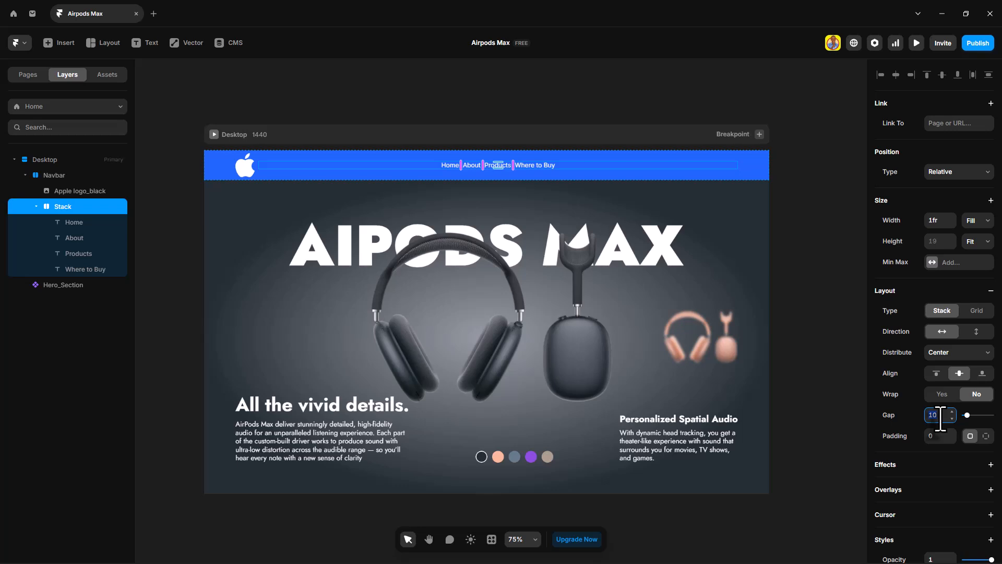
{"action": "type", "text": "24"}
{"action": "key", "text": "Return"}
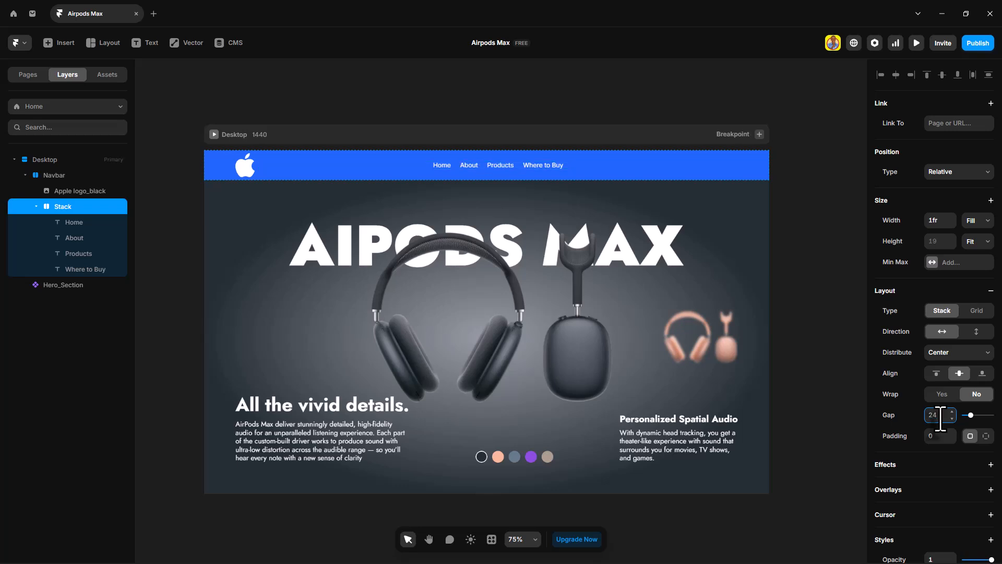
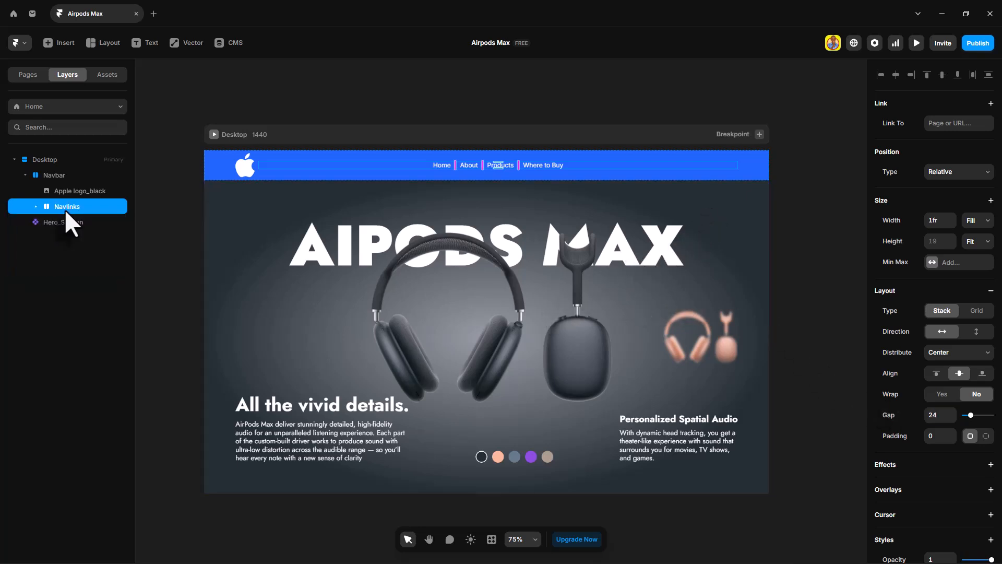
Step: Insert a Phosphor icon at the right end of the Navbar after the Navlinks and colour it white (FFFFFF)
{"action": "key", "text": "i"}
{"action": "mouse_move", "coordinate": [54, 345]}
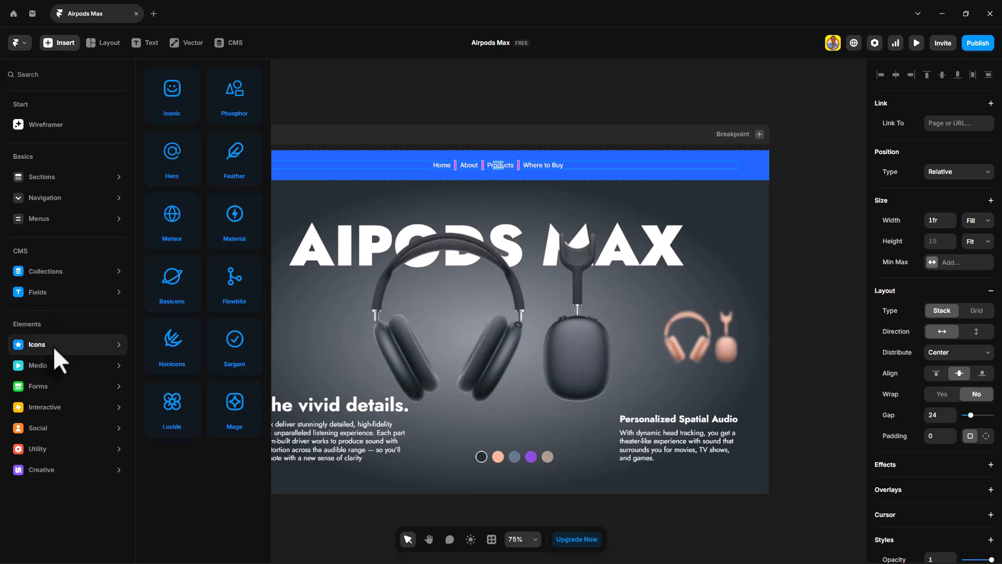
{"action": "left_click_drag", "start_coordinate": [240, 94], "coordinate": [751, 168]}
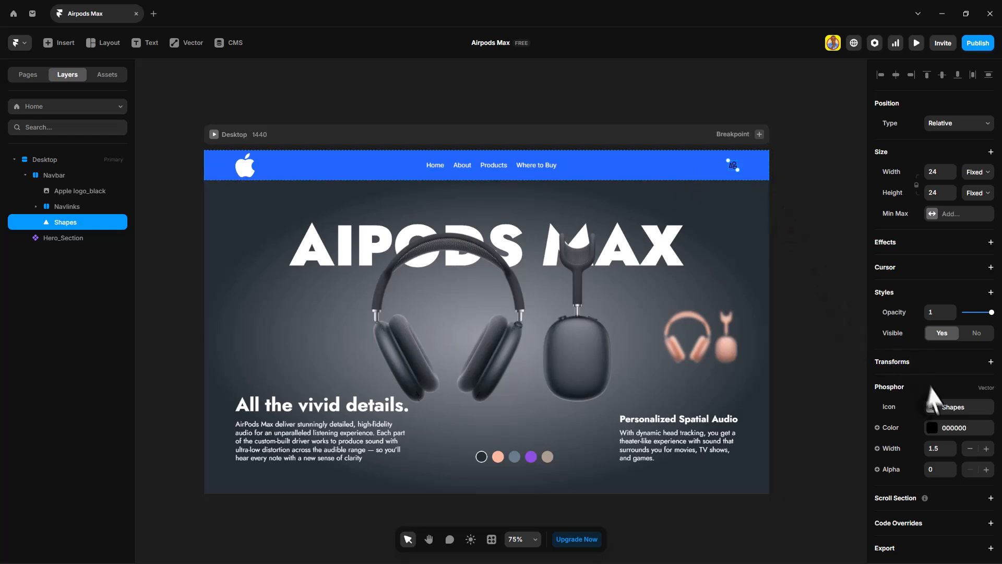
{"action": "left_click", "coordinate": [956, 429]}
{"action": "left_click_drag", "start_coordinate": [788, 311], "coordinate": [722, 248]}
Step: Change the Navbar's Phosphor icon from Shapes to Heart
{"action": "left_click", "coordinate": [950, 408]}
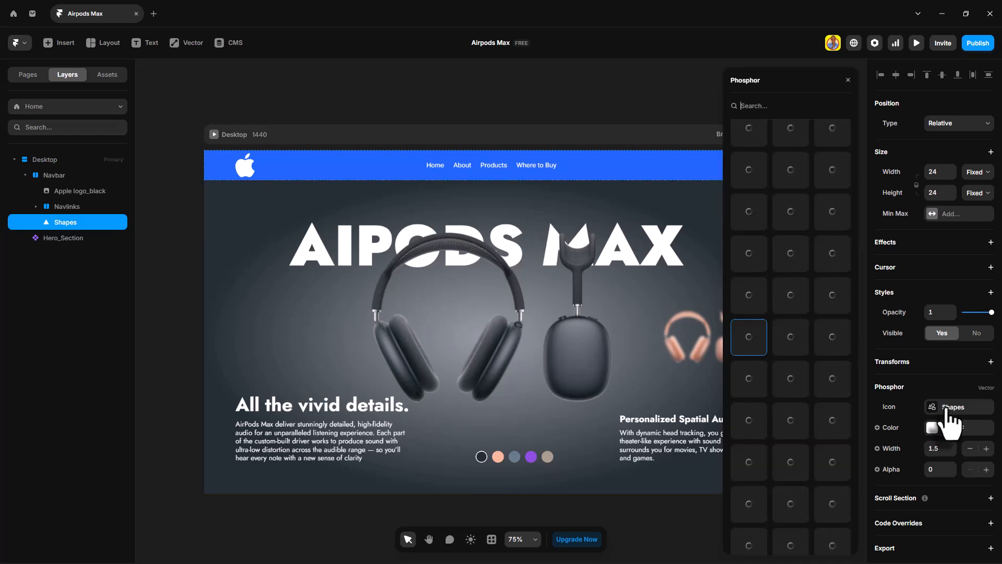
{"action": "type", "text": "hea"}
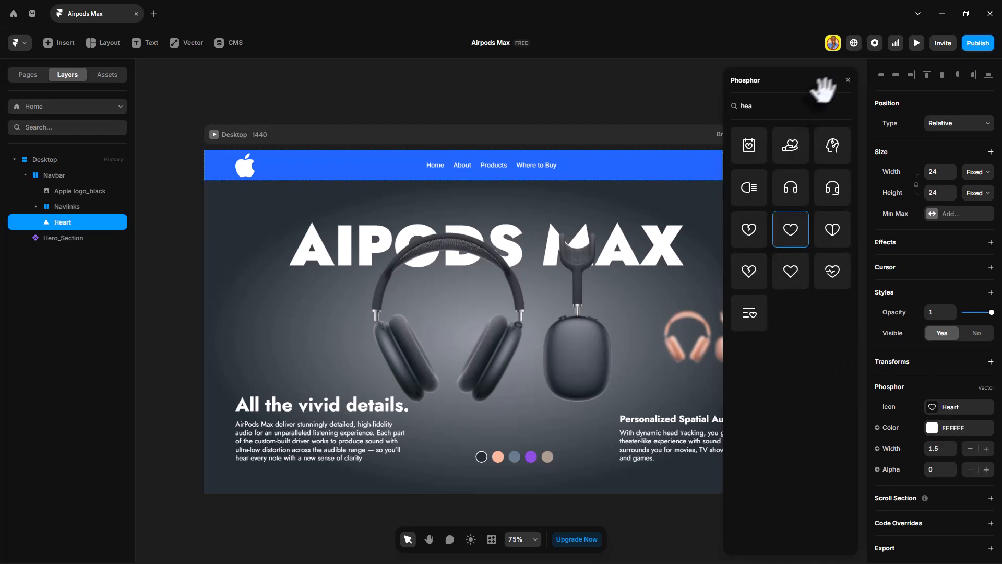
{"action": "left_click", "coordinate": [849, 80]}
Step: Wrap the Heart icon in a stack with its width set to Fit Content and a padding of 12
{"action": "key", "text": "ctrl+Return"}
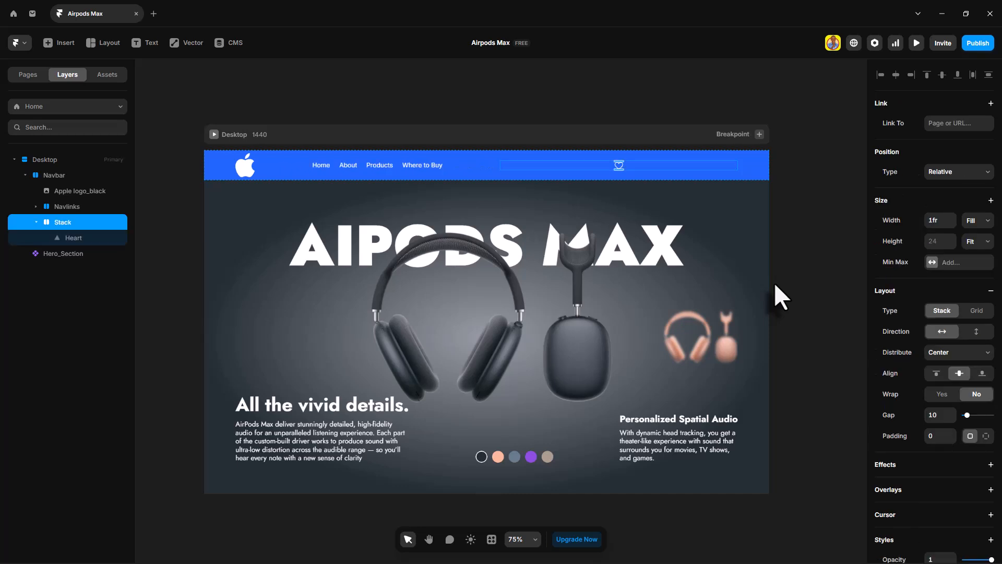
{"action": "left_click", "coordinate": [982, 220]}
{"action": "left_click", "coordinate": [982, 270]}
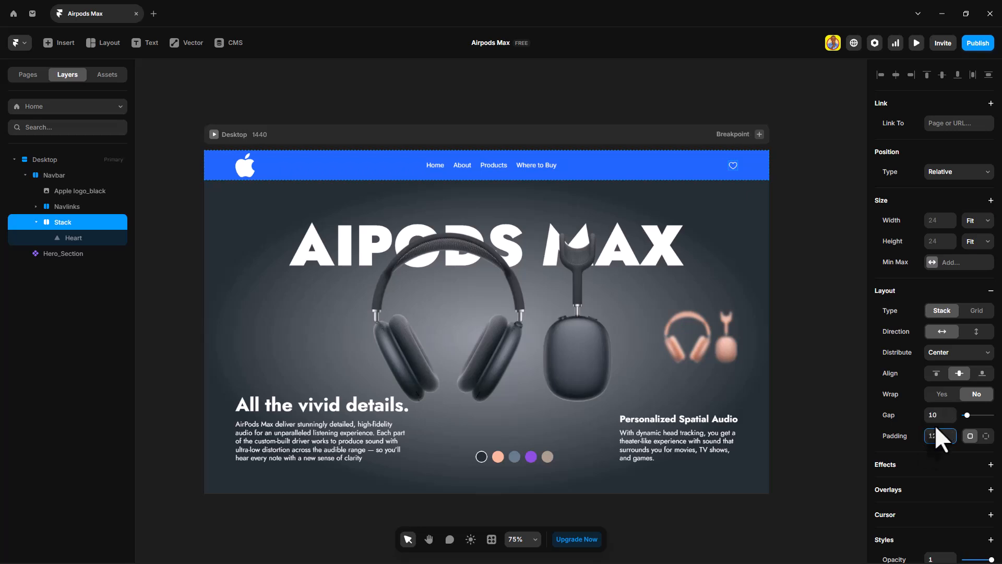
Step: Give the Heart icon's stack a white FFFFFF fill and a radius of 50
{"action": "scroll", "coordinate": [935, 425], "scroll_direction": "down", "scroll_amount": 4}
{"action": "left_click", "coordinate": [956, 378]}
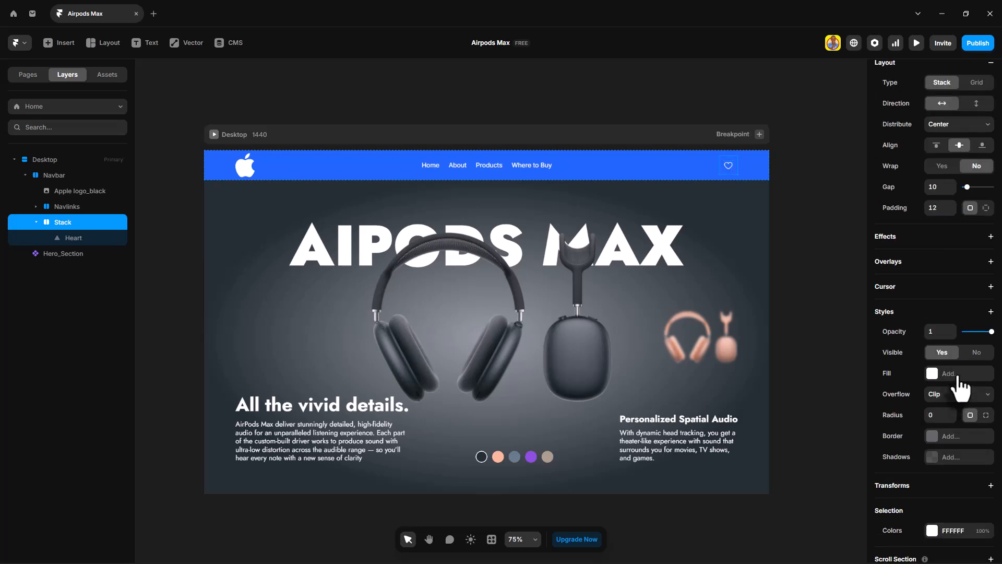
{"action": "left_click_drag", "start_coordinate": [758, 290], "coordinate": [715, 242]}
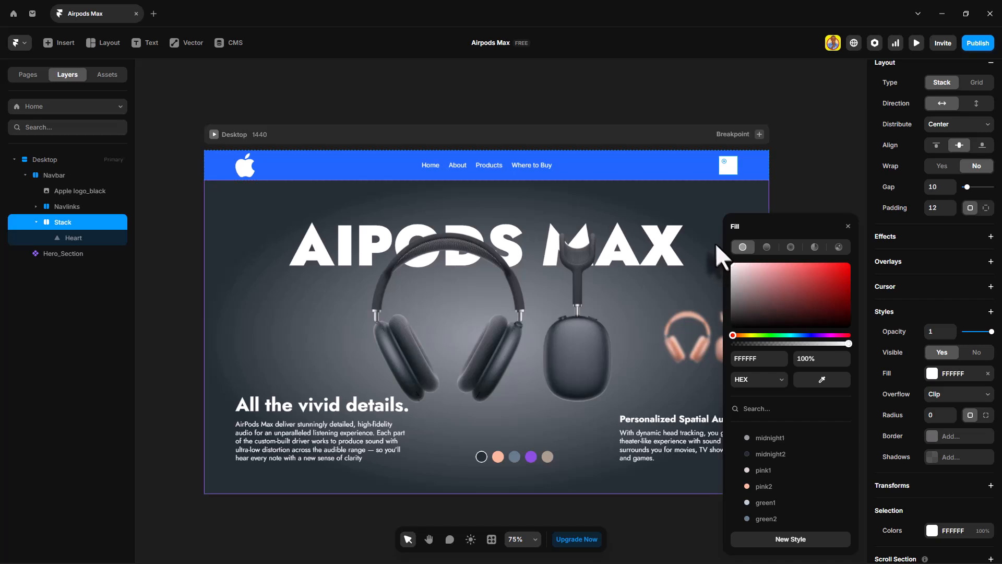
{"action": "left_click", "coordinate": [847, 227]}
{"action": "scroll", "coordinate": [962, 412], "scroll_direction": "down", "scroll_amount": 3}
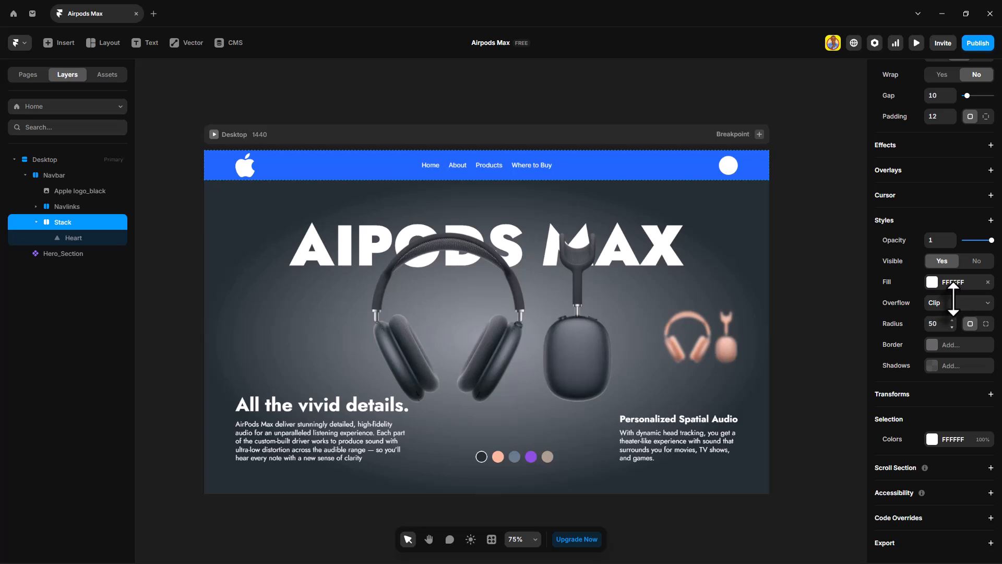
Step: Lower the opacity of the Heart icon stack's white fill to 50%
{"action": "left_click", "coordinate": [966, 282]}
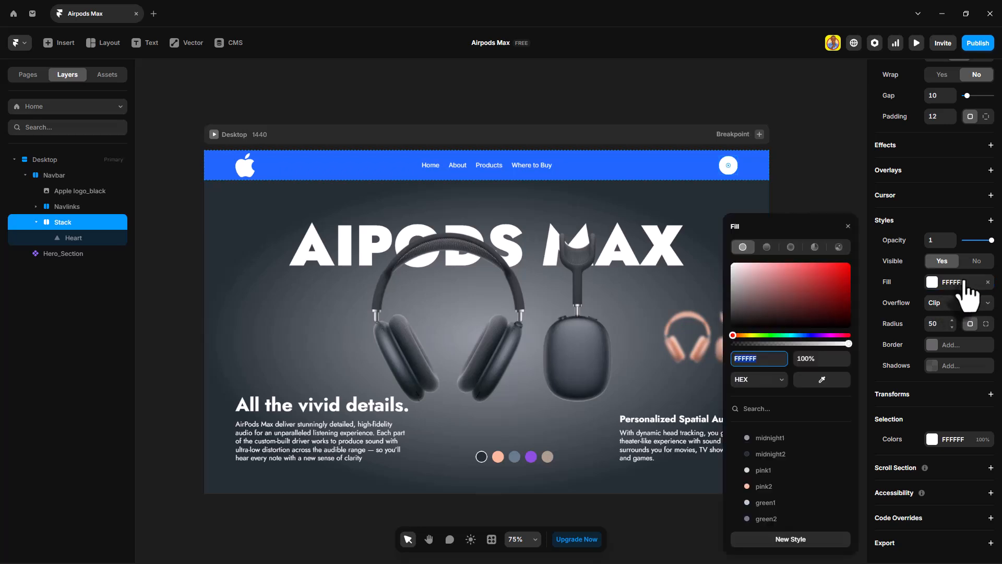
{"action": "left_click", "coordinate": [834, 344]}
{"action": "left_click", "coordinate": [818, 359]}
{"action": "type", "text": "63"}
{"action": "key", "text": "Return"}
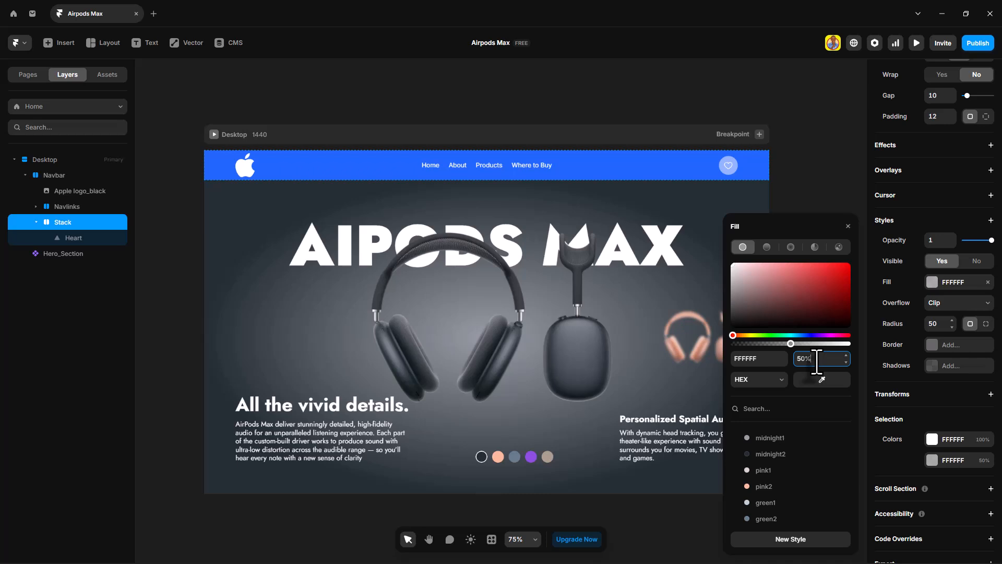
Step: Rename the stack around the Heart icon to "icon"
{"action": "double_click", "coordinate": [64, 222]}
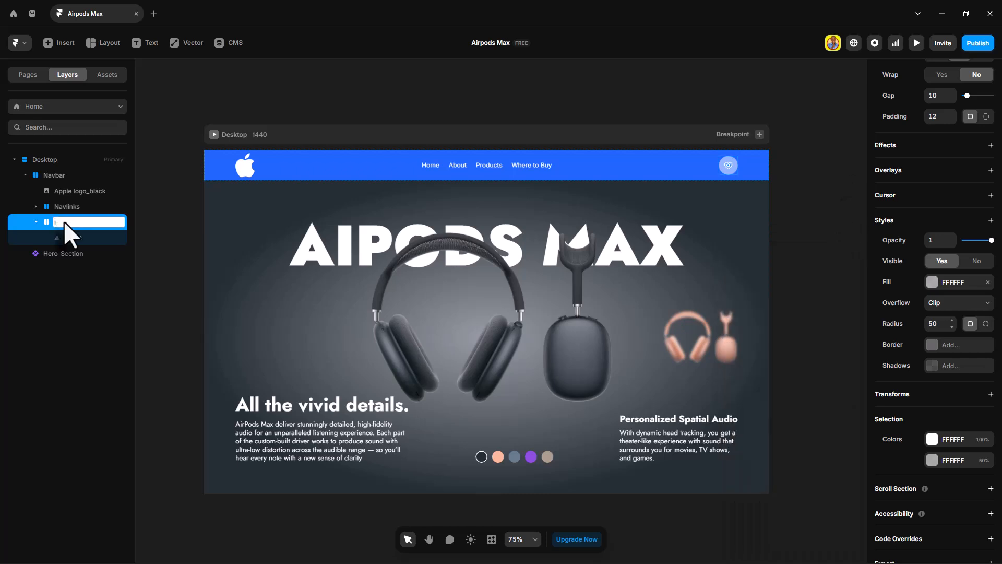
{"action": "type", "text": "icon"}
{"action": "key", "text": "Return"}
Step: Duplicate the icon stack in the Navbar and change the copy's Phosphor icon to Handbag Simple
{"action": "key", "text": "ctrl+d"}
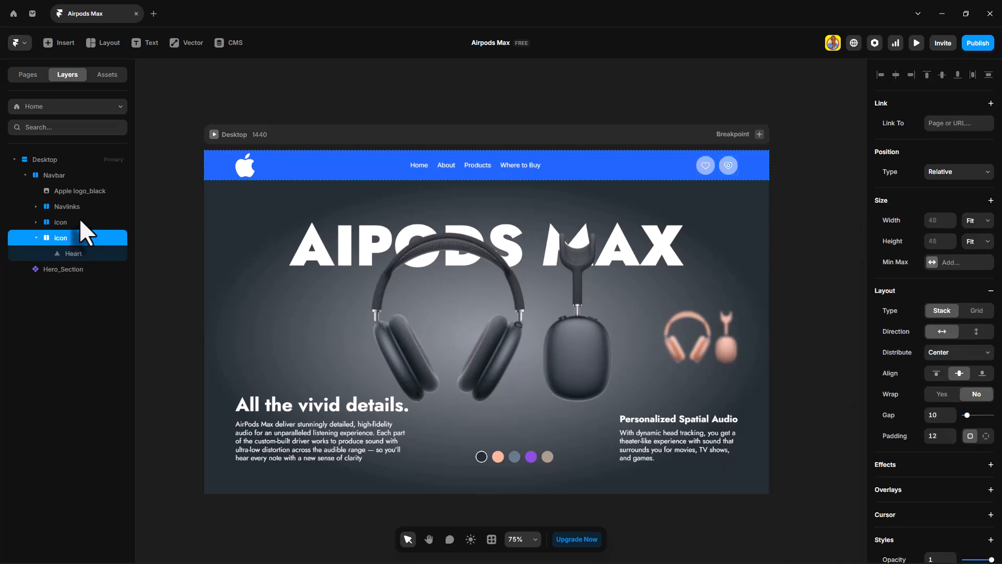
{"action": "double_click", "coordinate": [71, 250]}
{"action": "left_click", "coordinate": [848, 81]}
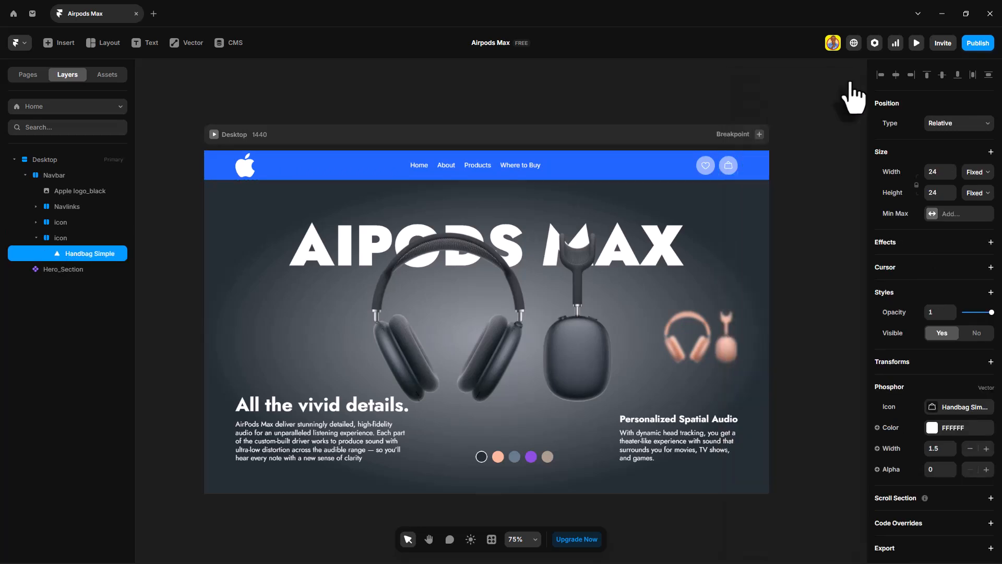
Step: Convert the whole Navbar stack into a component named Navbar
{"action": "left_click", "coordinate": [25, 175]}
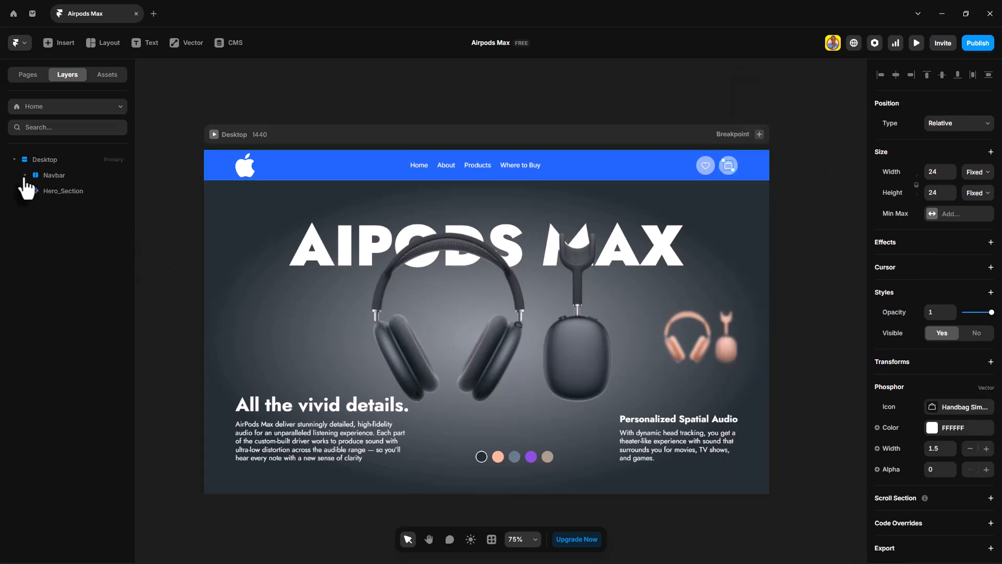
{"action": "left_click", "coordinate": [56, 178]}
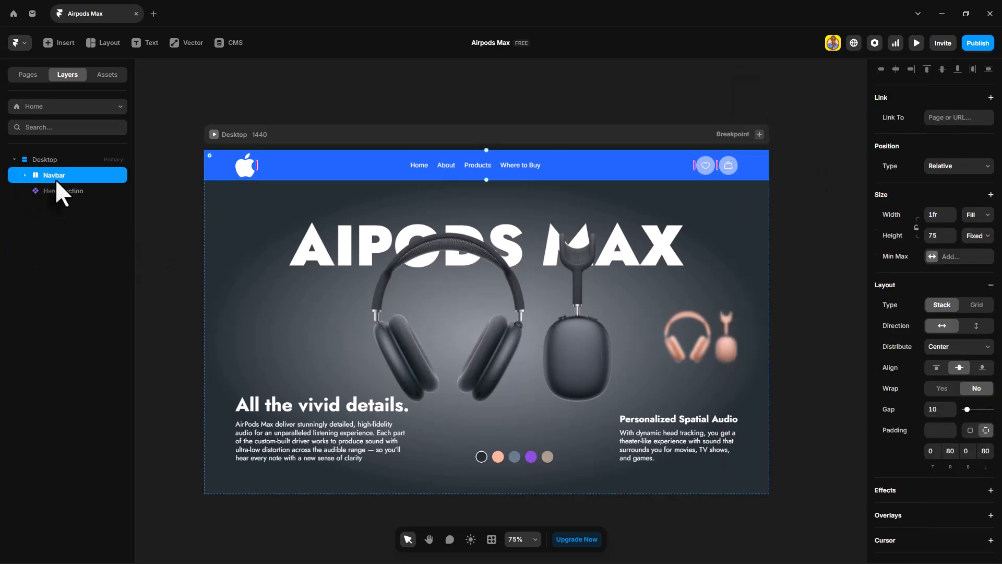
{"action": "right_click", "coordinate": [307, 166]}
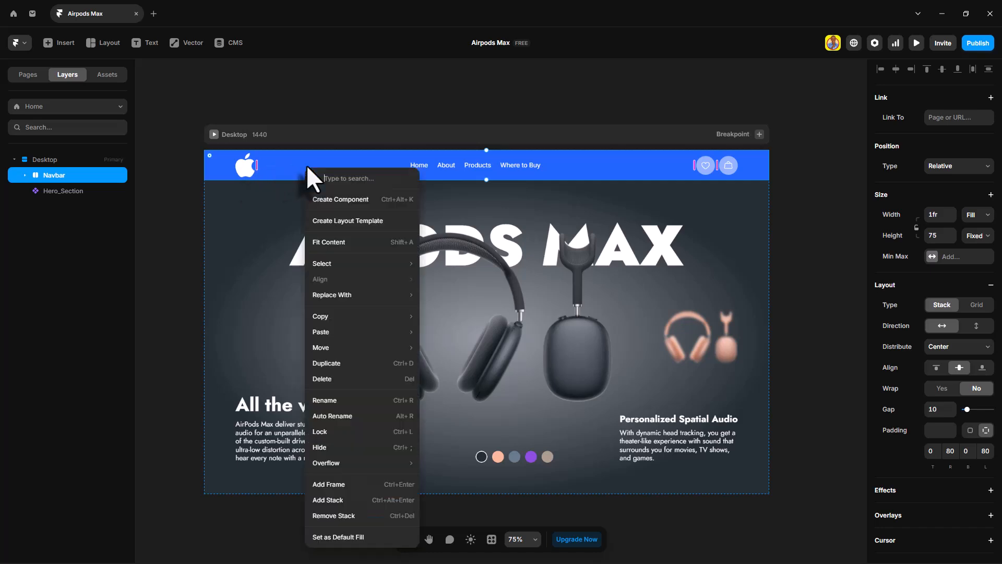
{"action": "left_click", "coordinate": [352, 198]}
{"action": "left_click", "coordinate": [537, 334]}
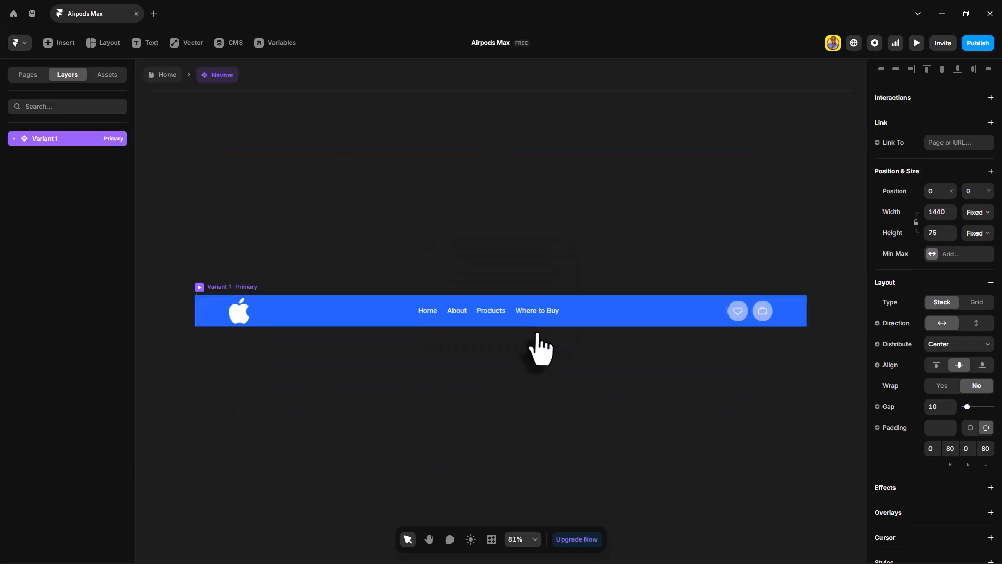
Step: Remove the Navbar component's blue fill and set its instance on the Home page to Absolute positioning
{"action": "scroll", "coordinate": [985, 470], "scroll_direction": "down", "scroll_amount": 5}
{"action": "left_click", "coordinate": [988, 421]}
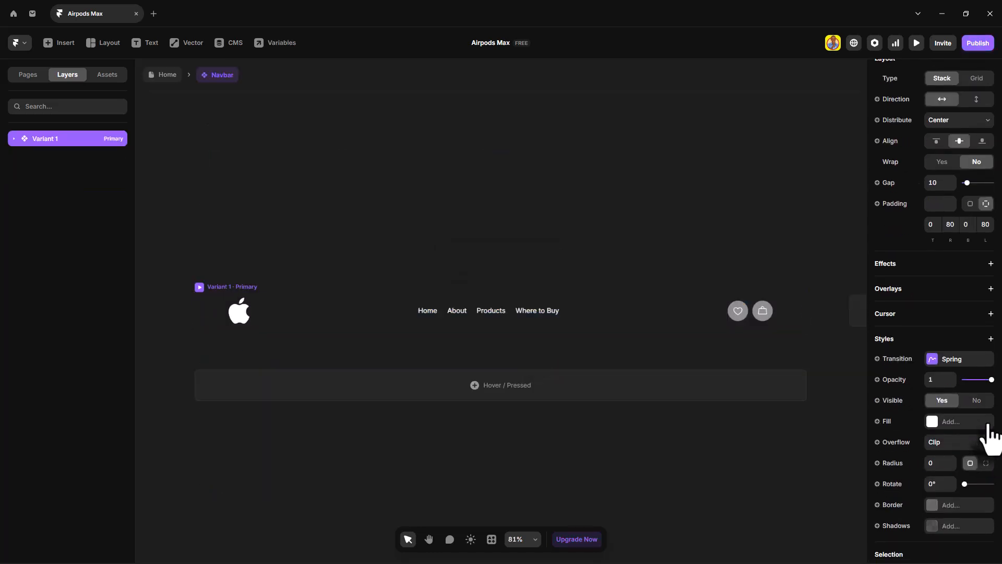
{"action": "left_click", "coordinate": [162, 75]}
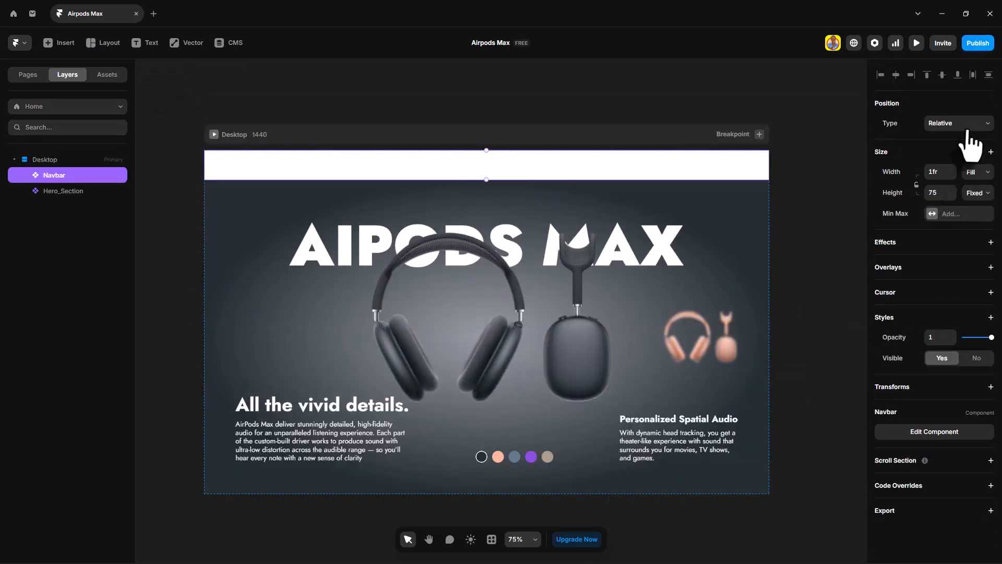
{"action": "left_click", "coordinate": [966, 125]}
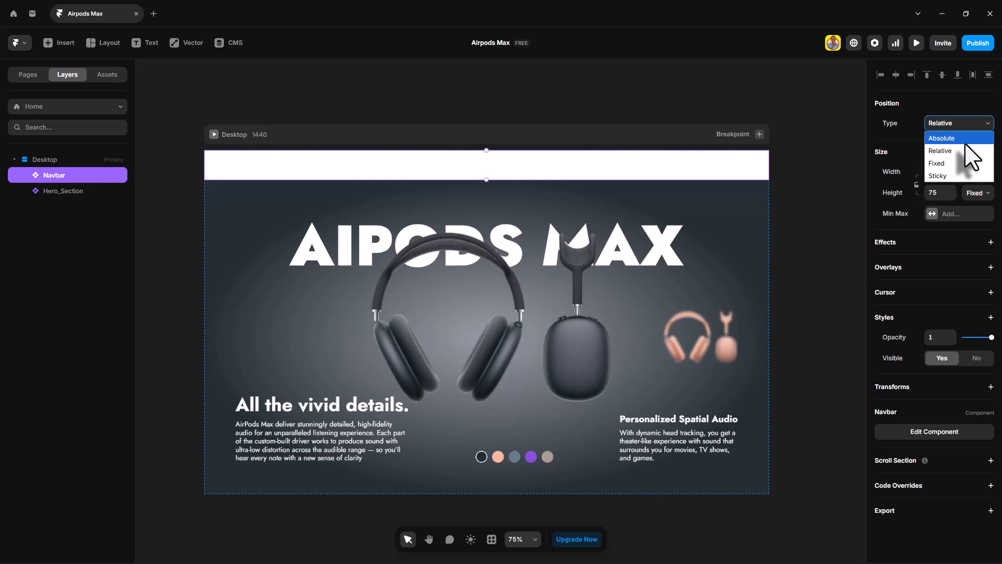
{"action": "left_click", "coordinate": [965, 140]}
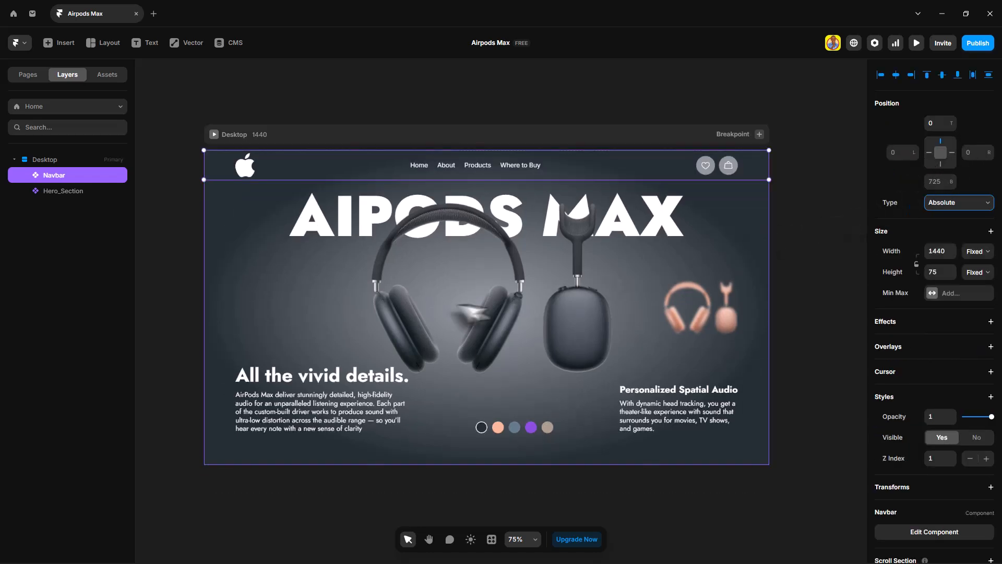
Step: Preview the Desktop page and test the pink, green, purple and midnight swatches beneath the overlaid Navbar
{"action": "left_click", "coordinate": [214, 135]}
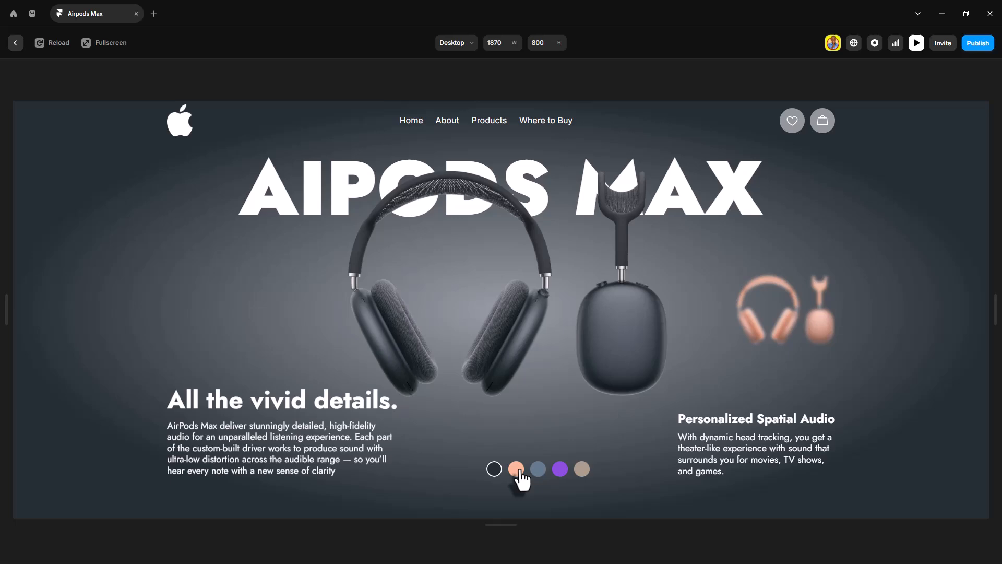
{"action": "left_click", "coordinate": [516, 469]}
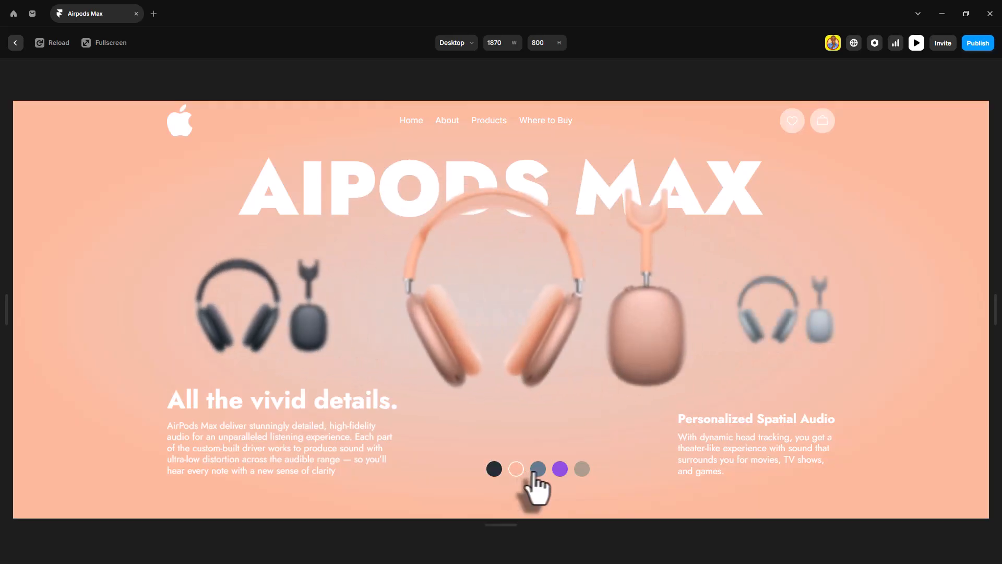
{"action": "left_click", "coordinate": [537, 470]}
{"action": "left_click", "coordinate": [560, 470]}
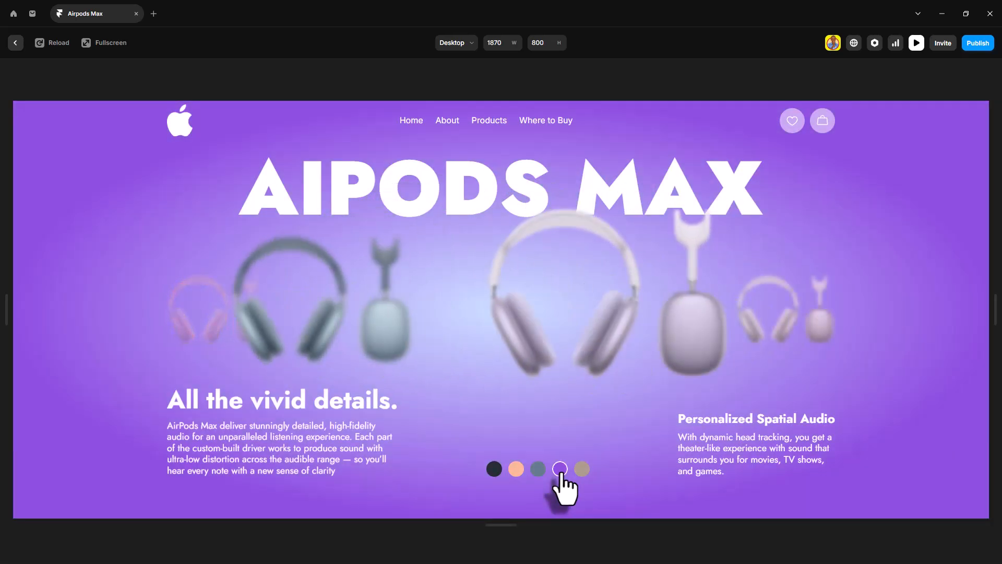
{"action": "left_click", "coordinate": [495, 469]}
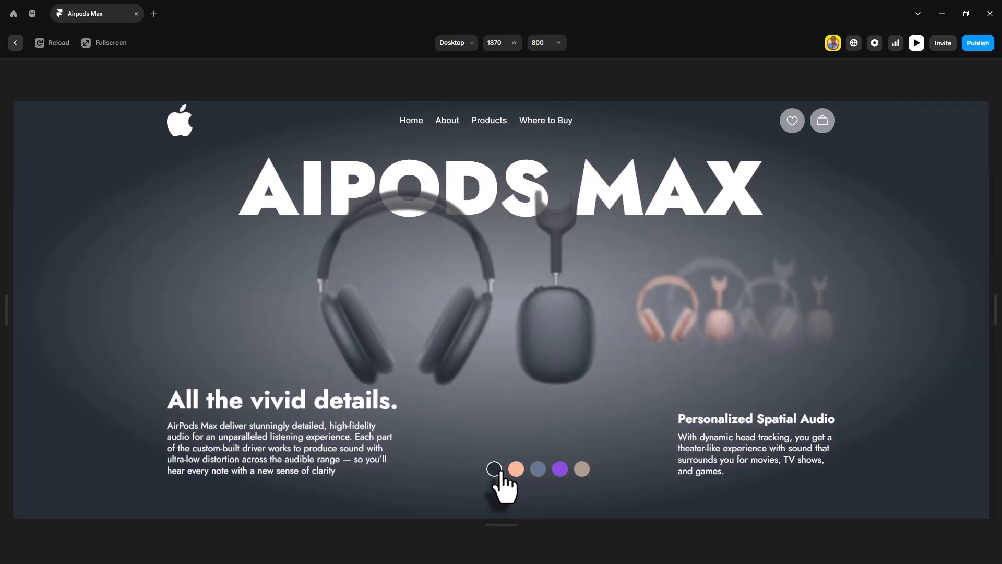
{"action": "key", "text": "Escape"}
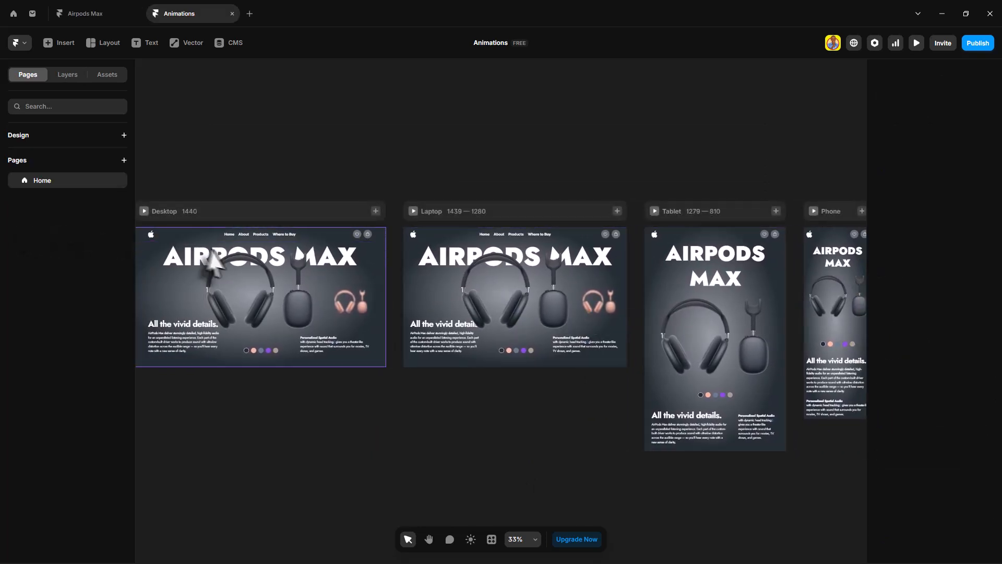
Step: Switch to the Animations project and examine the laptop, tablet and phone variants of the Ipod_Max_Hero_Section component
{"action": "left_click", "coordinate": [150, 215]}
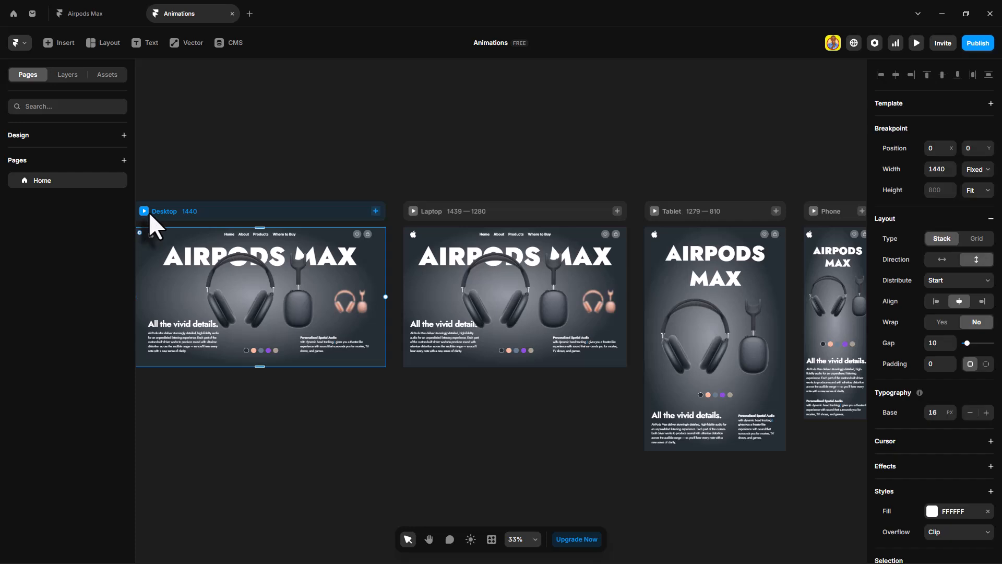
{"action": "double_click", "coordinate": [252, 230]}
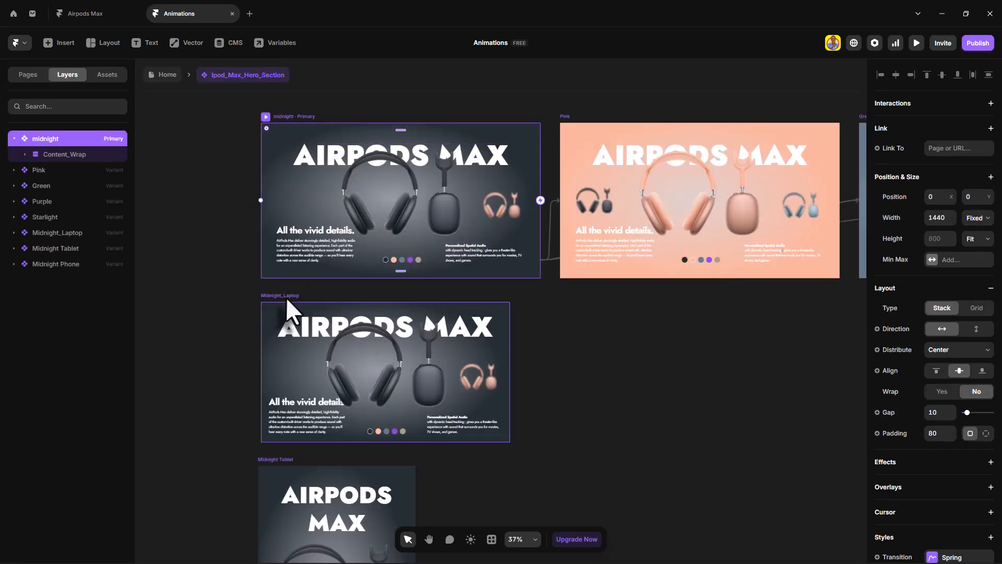
{"action": "scroll", "coordinate": [329, 303], "scroll_direction": "down", "scroll_amount": 4}
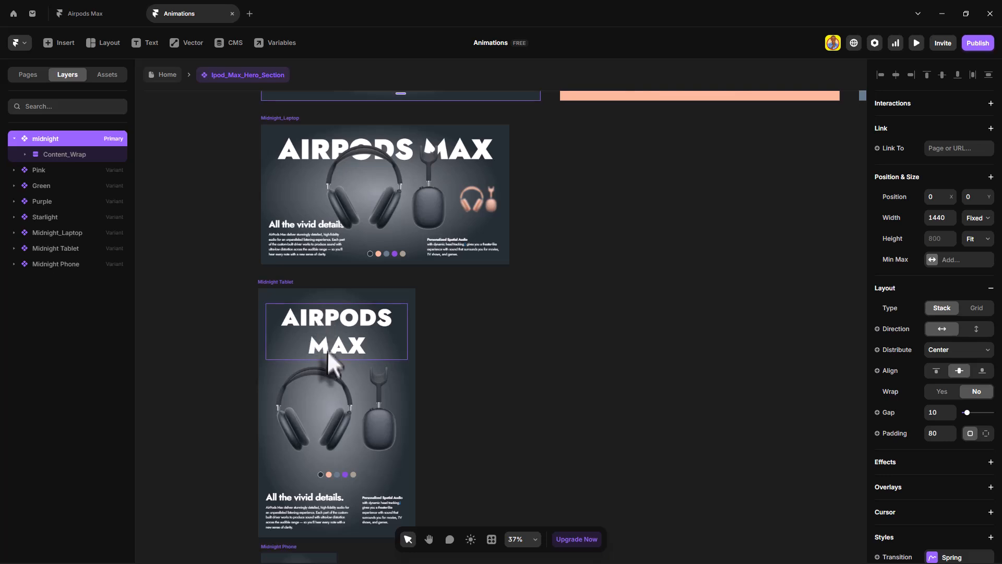
{"action": "scroll", "coordinate": [330, 323], "scroll_direction": "down", "scroll_amount": 2}
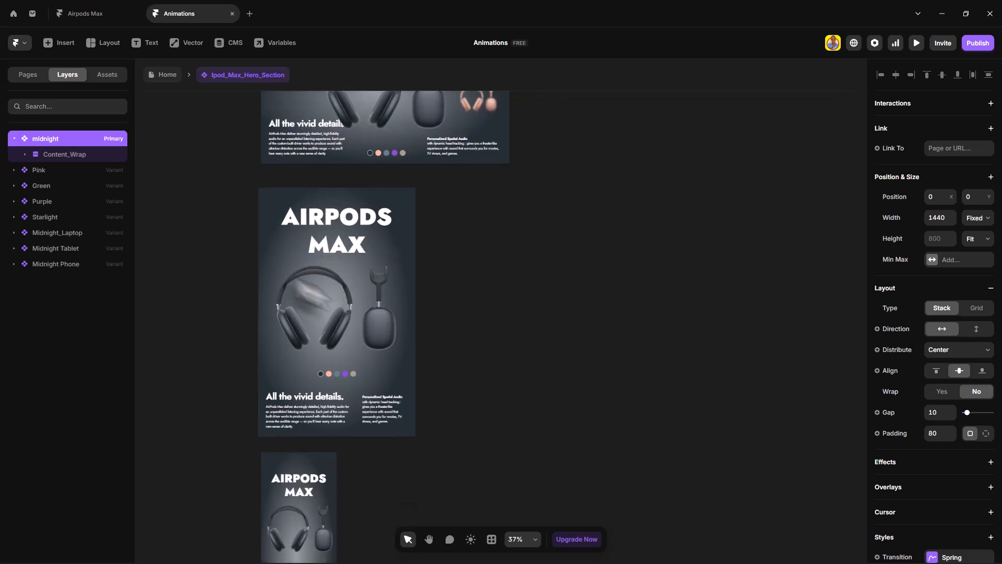
{"action": "scroll", "coordinate": [350, 334], "scroll_direction": "down", "scroll_amount": 5}
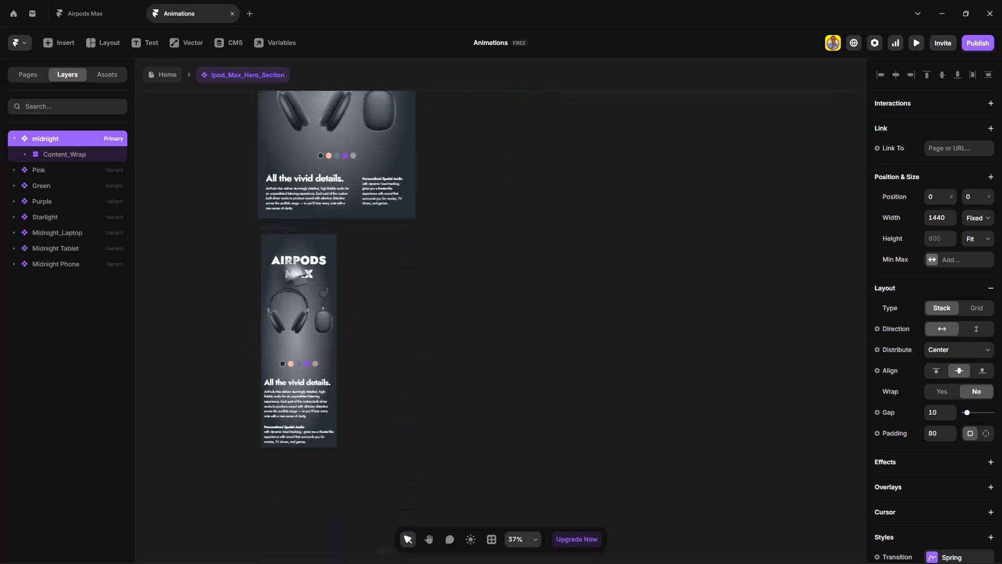
{"action": "scroll", "coordinate": [373, 286], "scroll_direction": "up", "scroll_amount": 2}
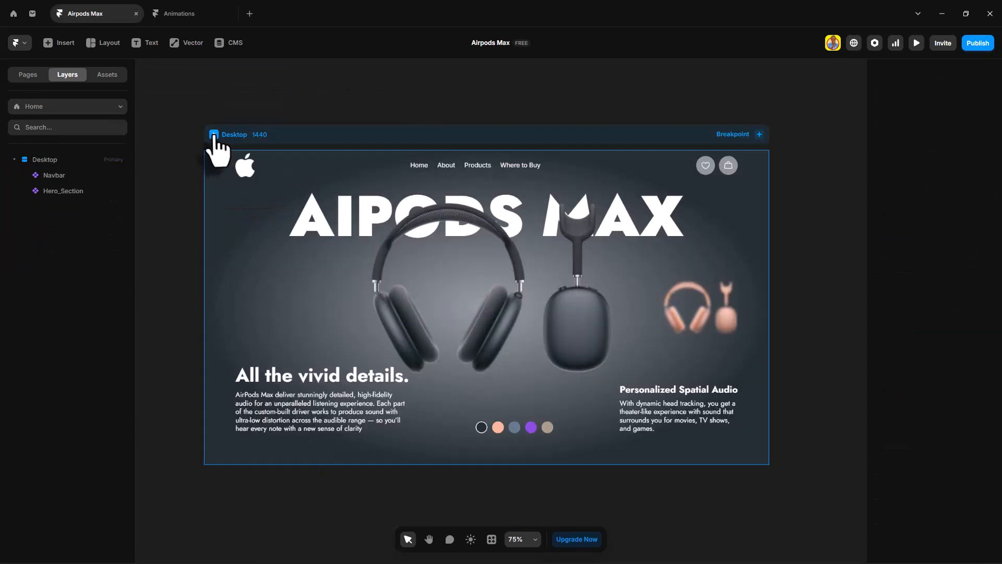
Step: Return to the Airpods Max project and preview the Desktop page, cycling through the pink, green, midnight and purple swatches
{"action": "left_click", "coordinate": [212, 134]}
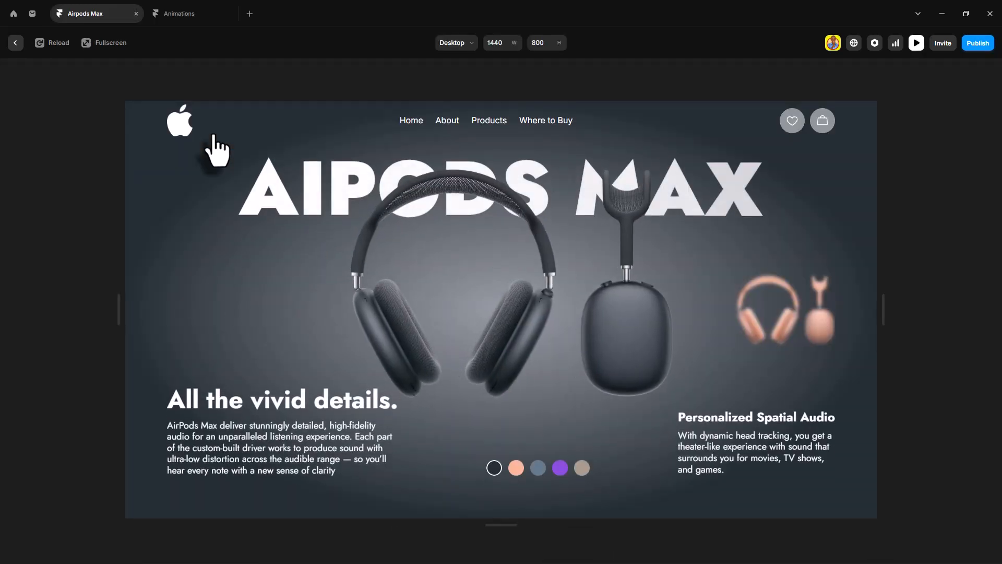
{"action": "left_click", "coordinate": [517, 469]}
{"action": "left_click", "coordinate": [538, 469]}
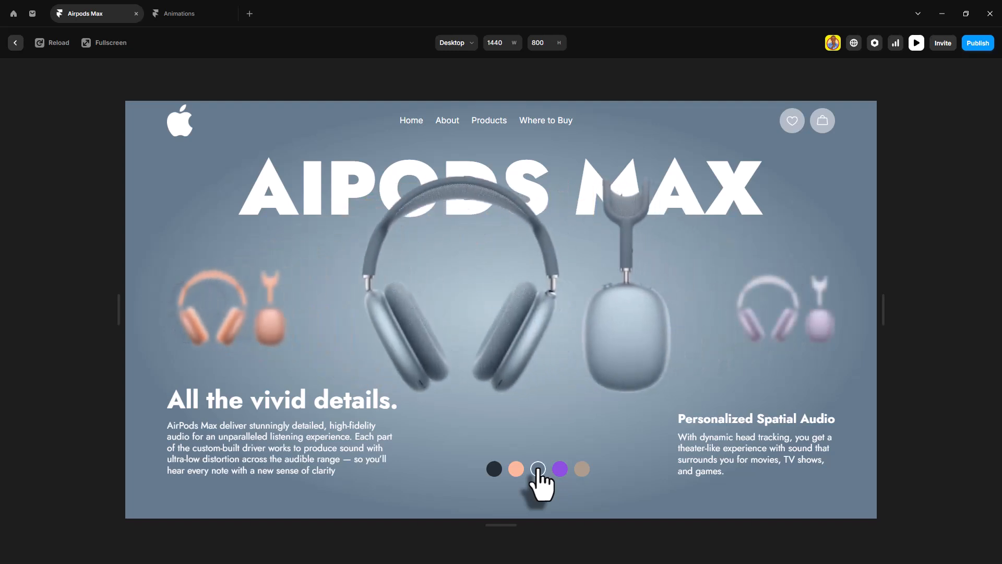
{"action": "left_click", "coordinate": [495, 469]}
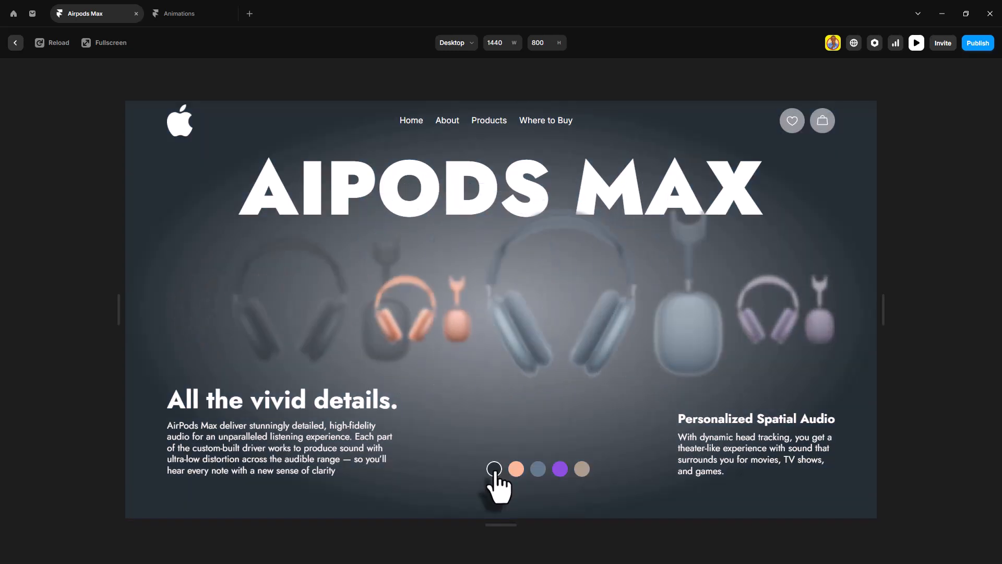
{"action": "left_click", "coordinate": [560, 469]}
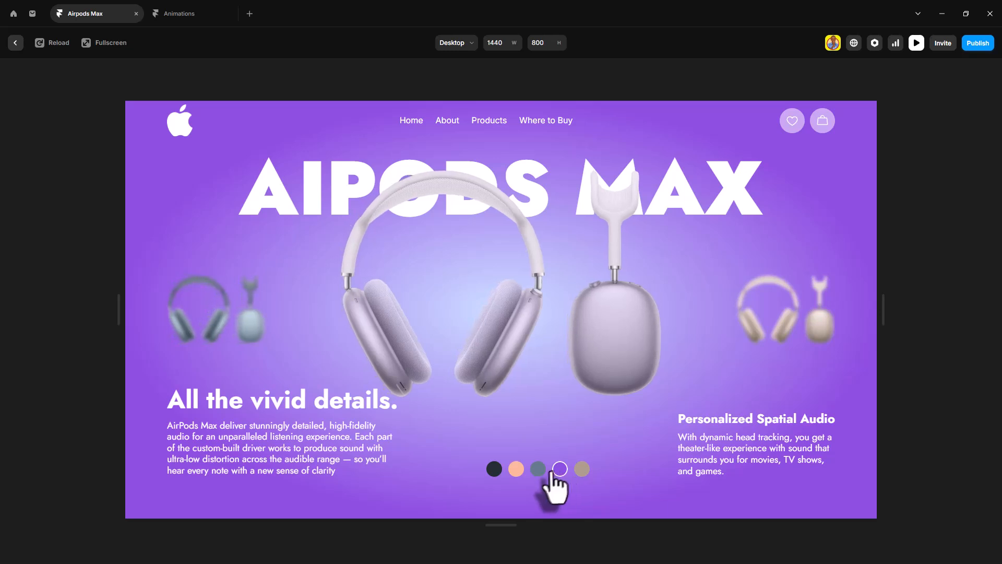
{"action": "left_click", "coordinate": [542, 473]}
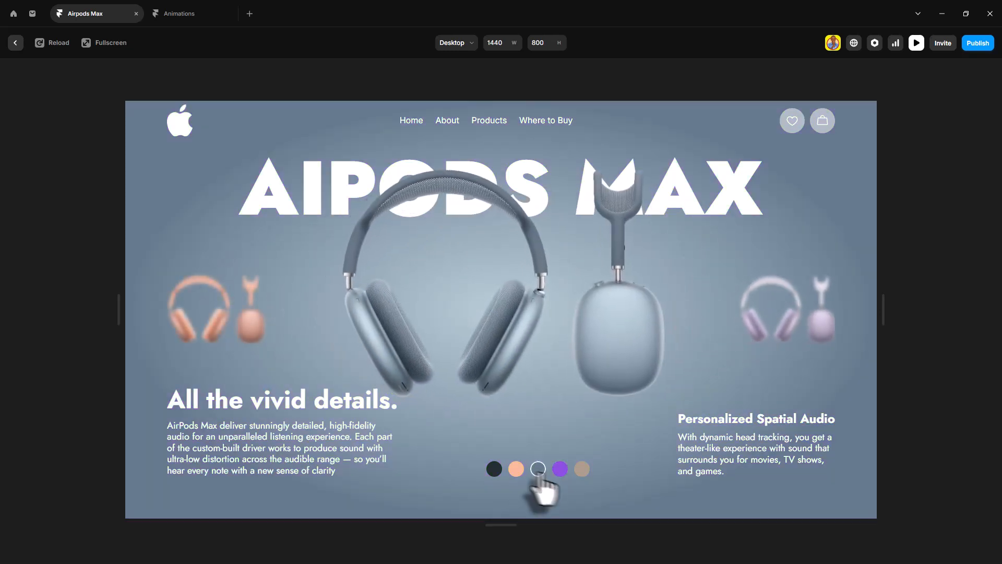